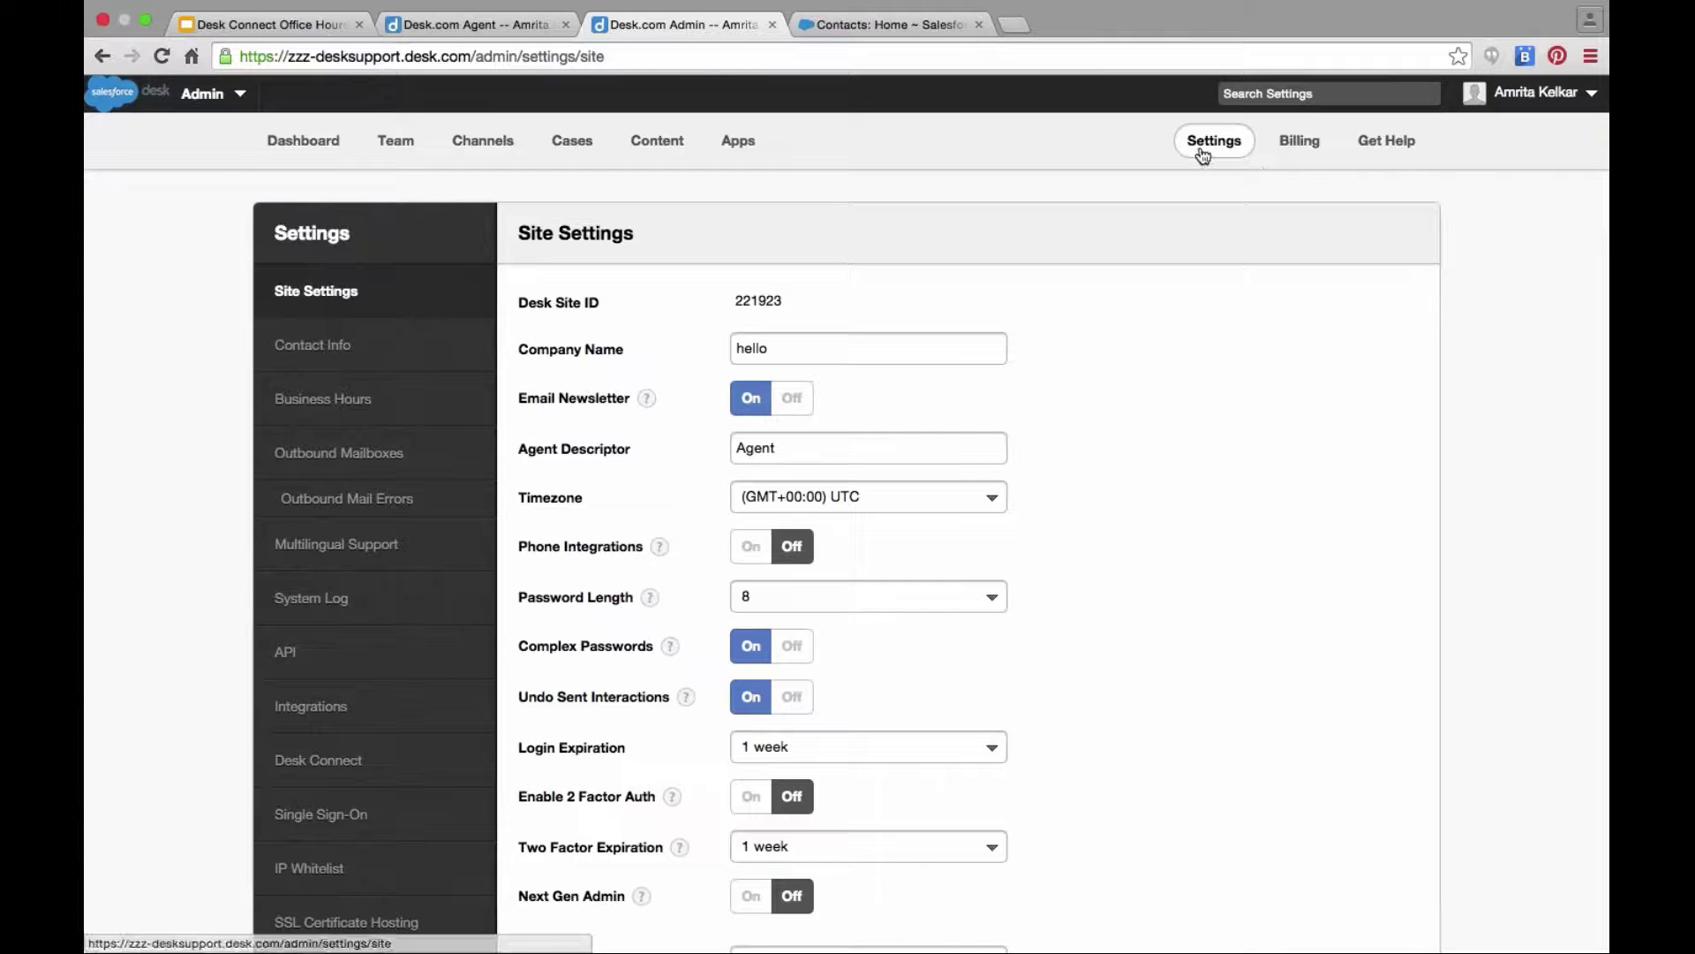
Step: Open the Desk Connect settings and look through the Company, Customer and Case sync options
{"action": "left_click", "coordinate": [334, 766]}
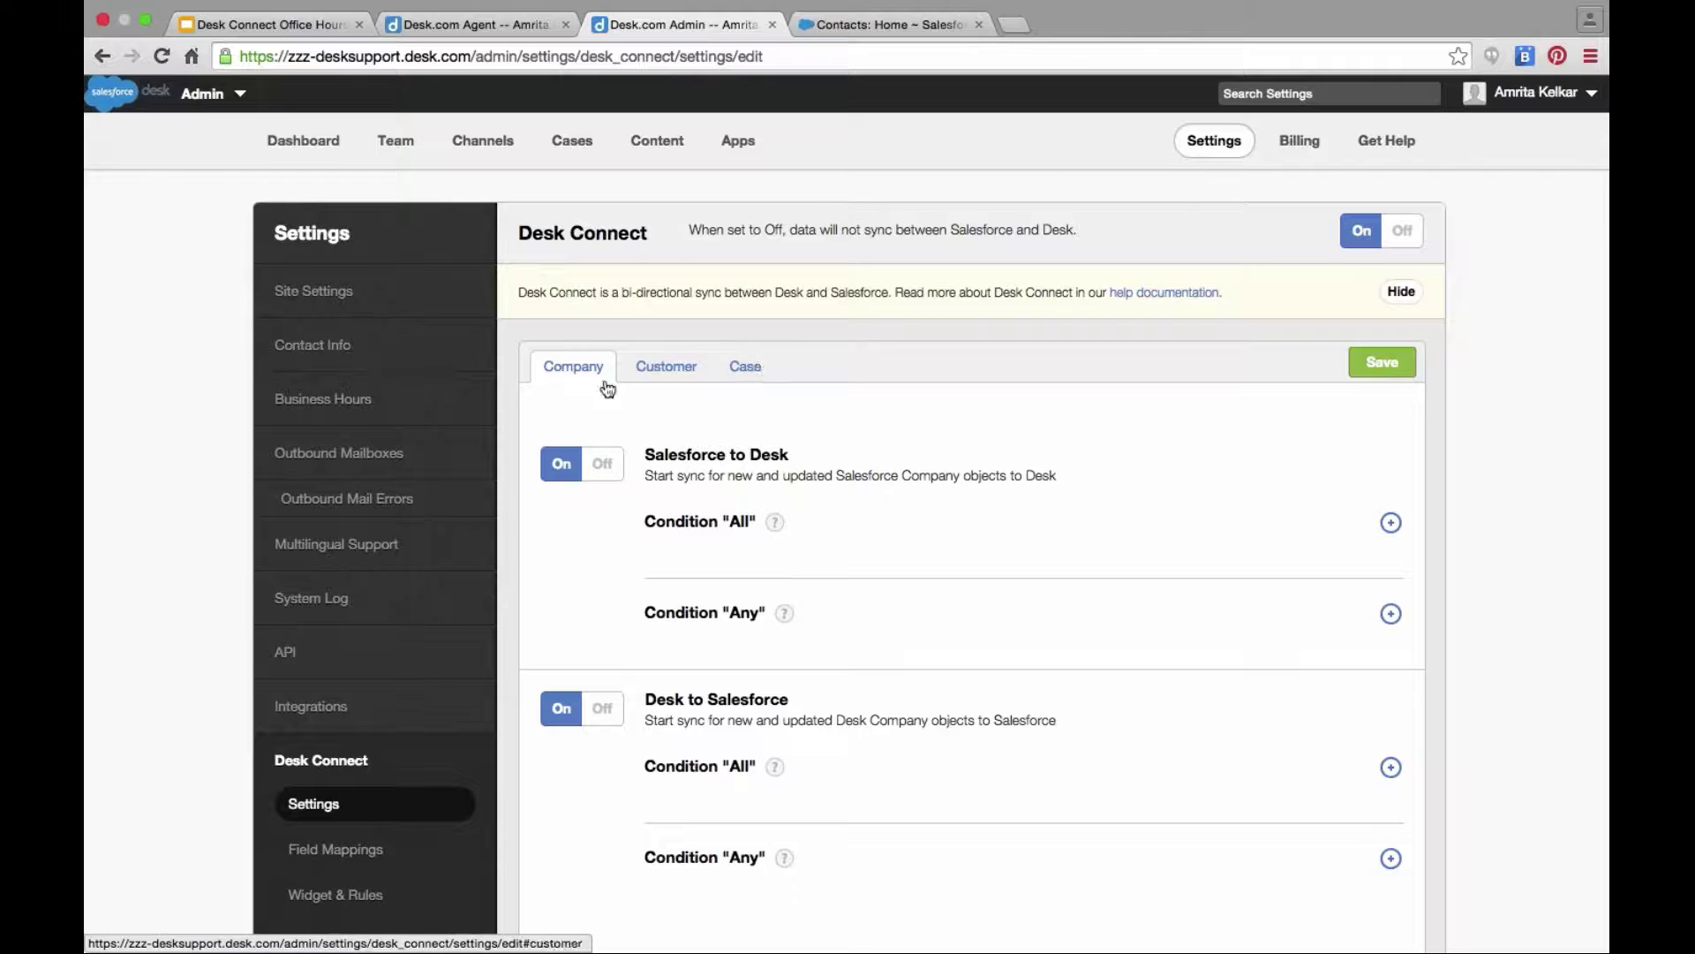
{"action": "left_click", "coordinate": [673, 378]}
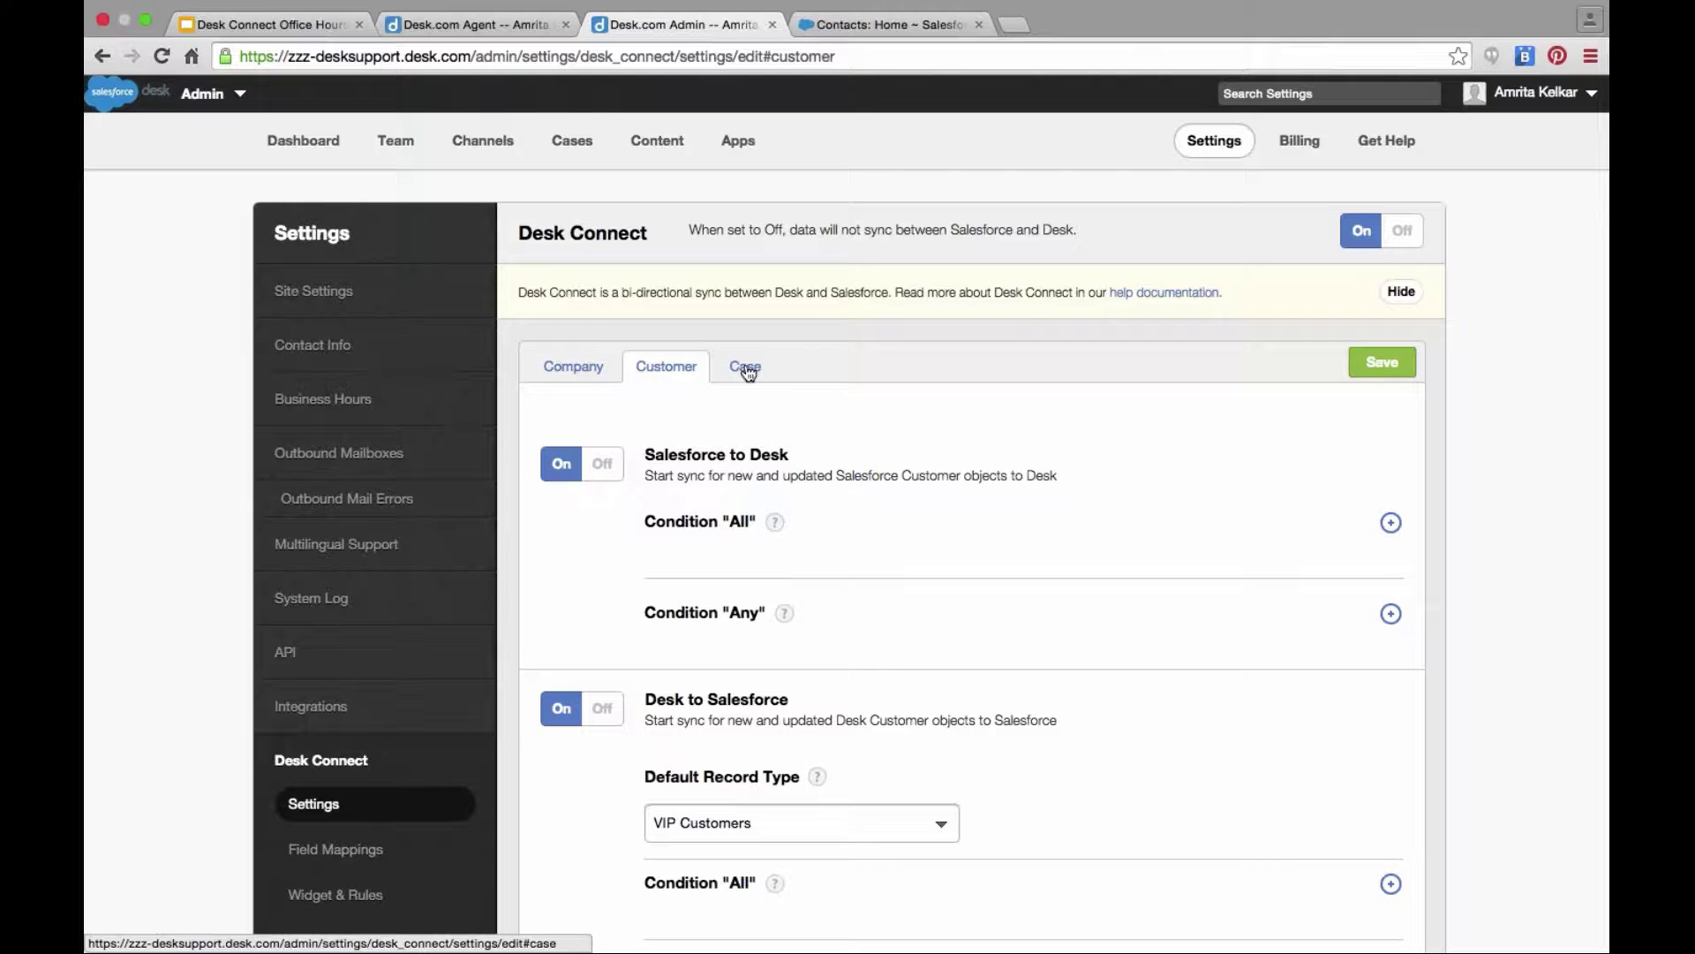
{"action": "left_click", "coordinate": [744, 368]}
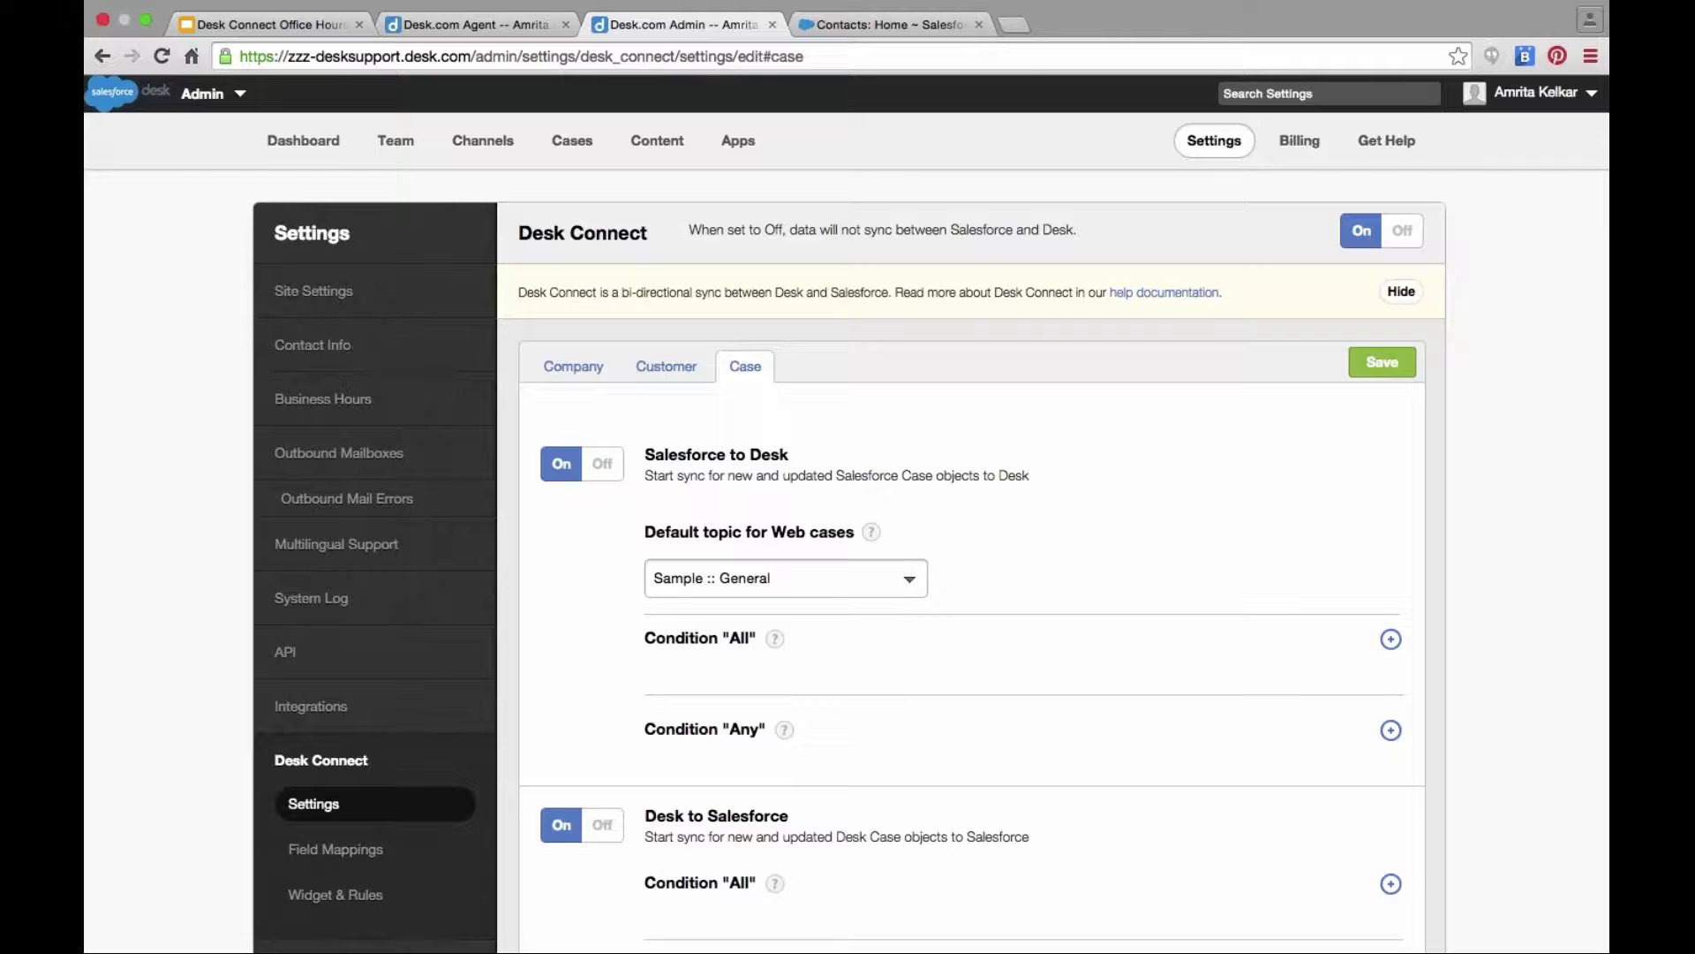
{"action": "left_click", "coordinate": [571, 371]}
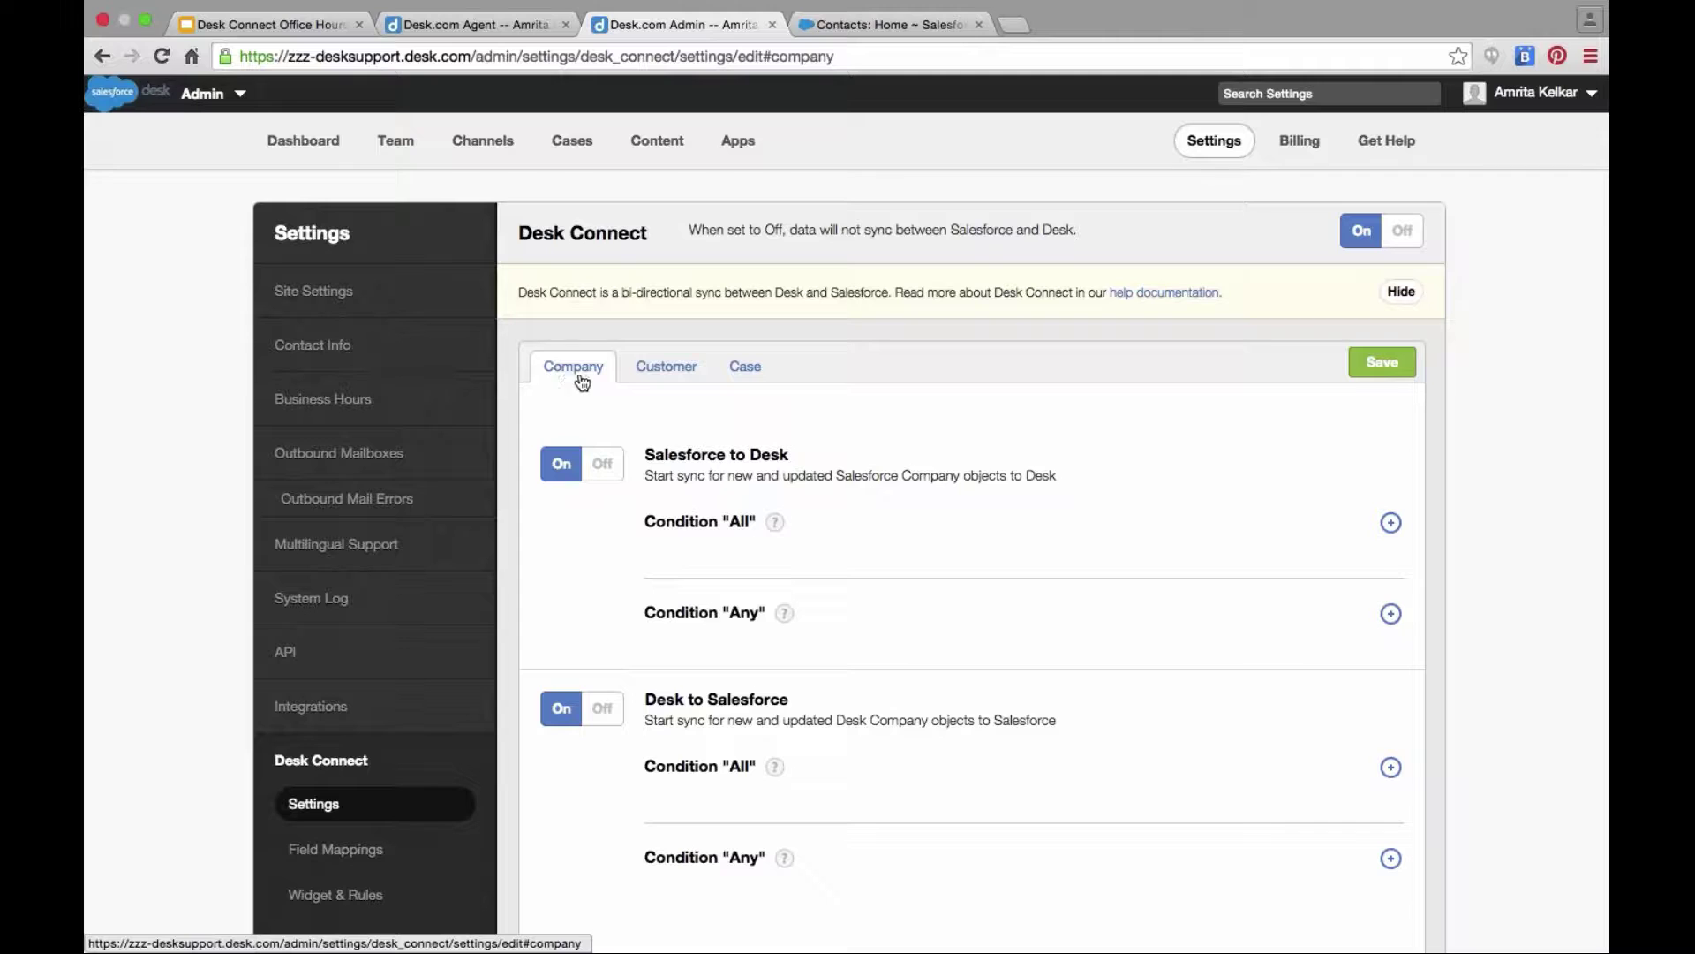
{"action": "left_click", "coordinate": [666, 372]}
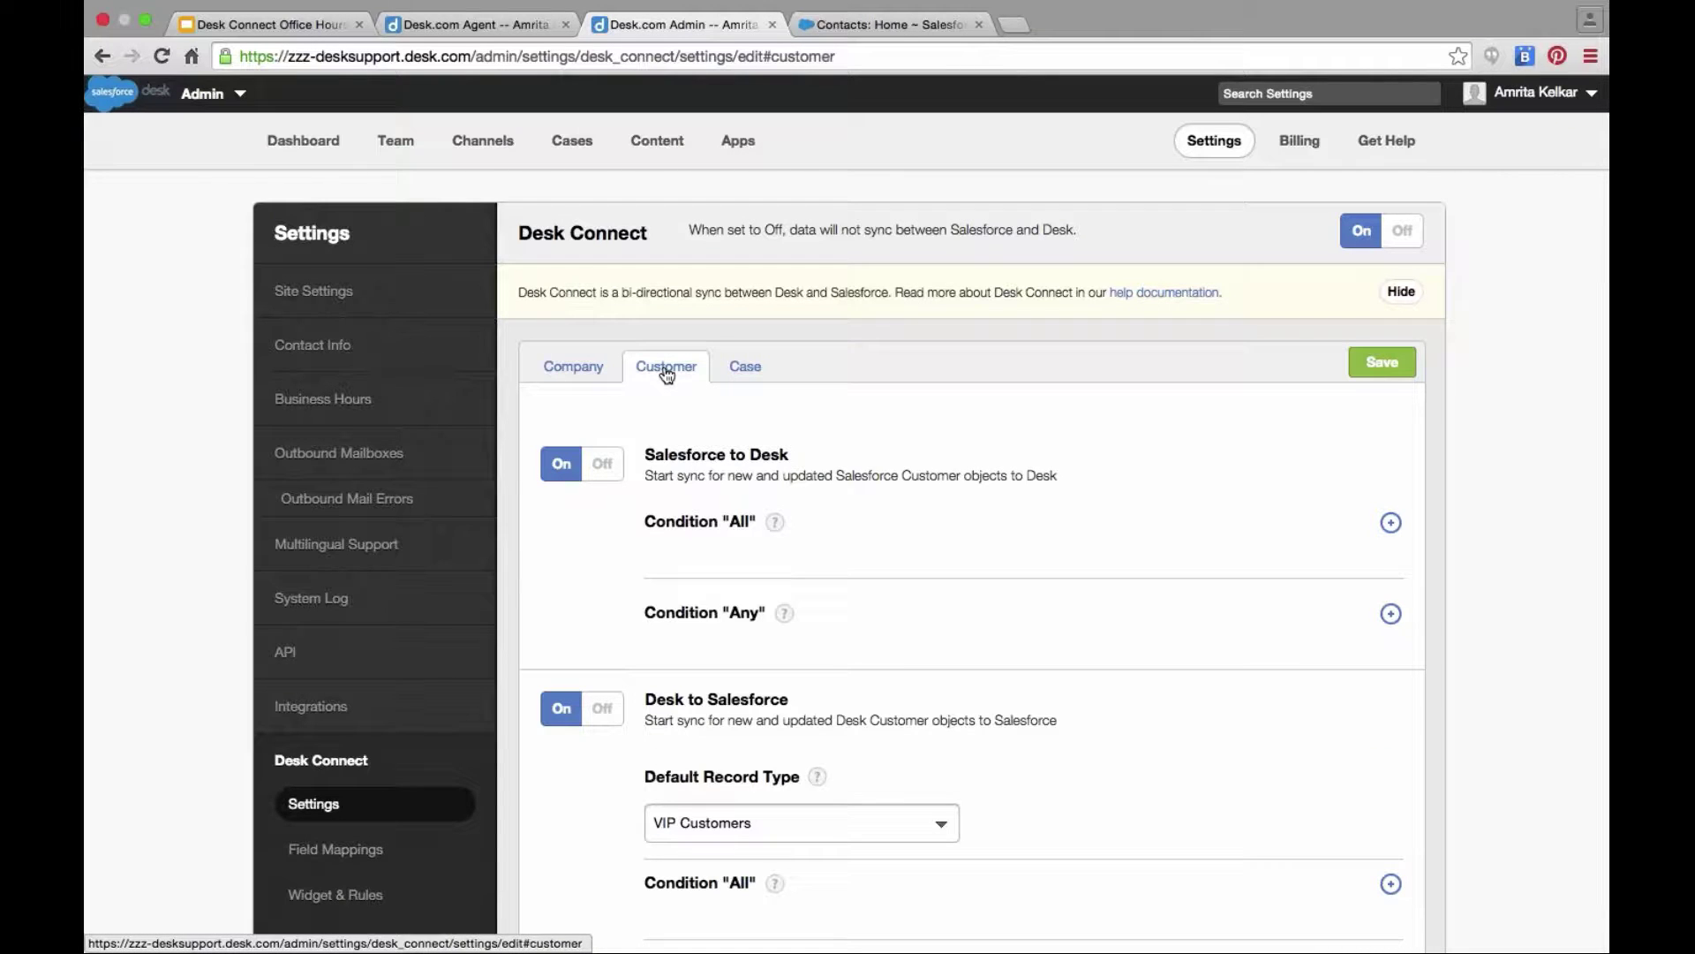
{"action": "left_click", "coordinate": [746, 371]}
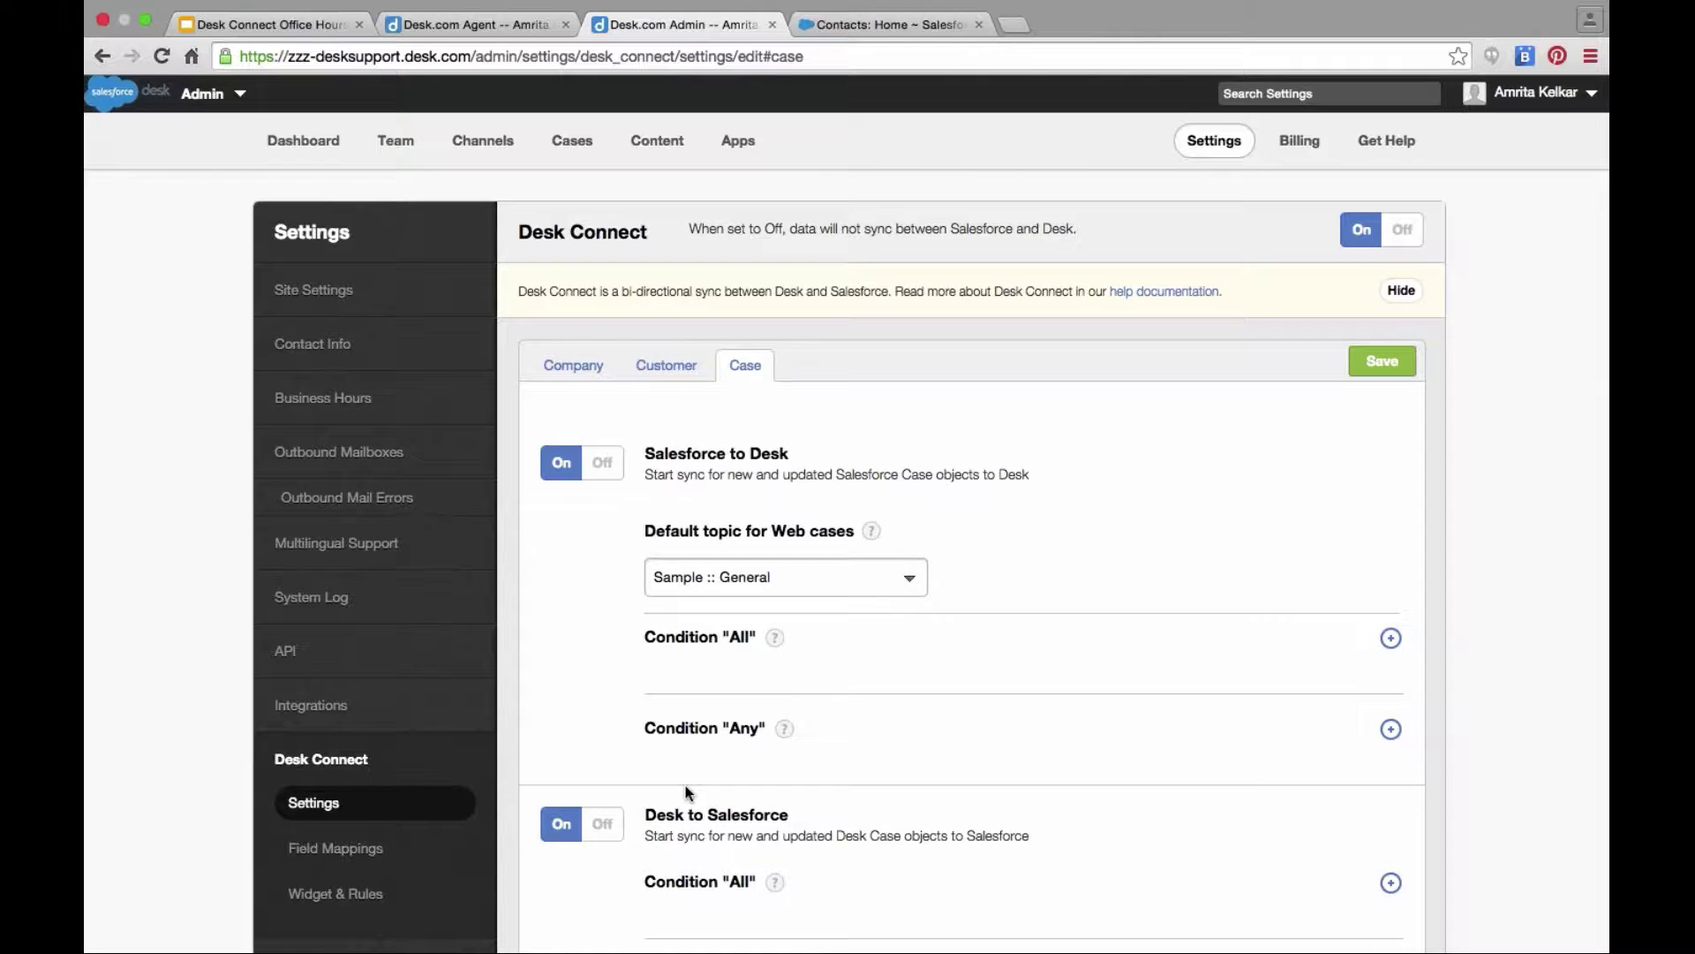
{"action": "scroll", "coordinate": [685, 786], "scroll_direction": "down", "scroll_amount": 2}
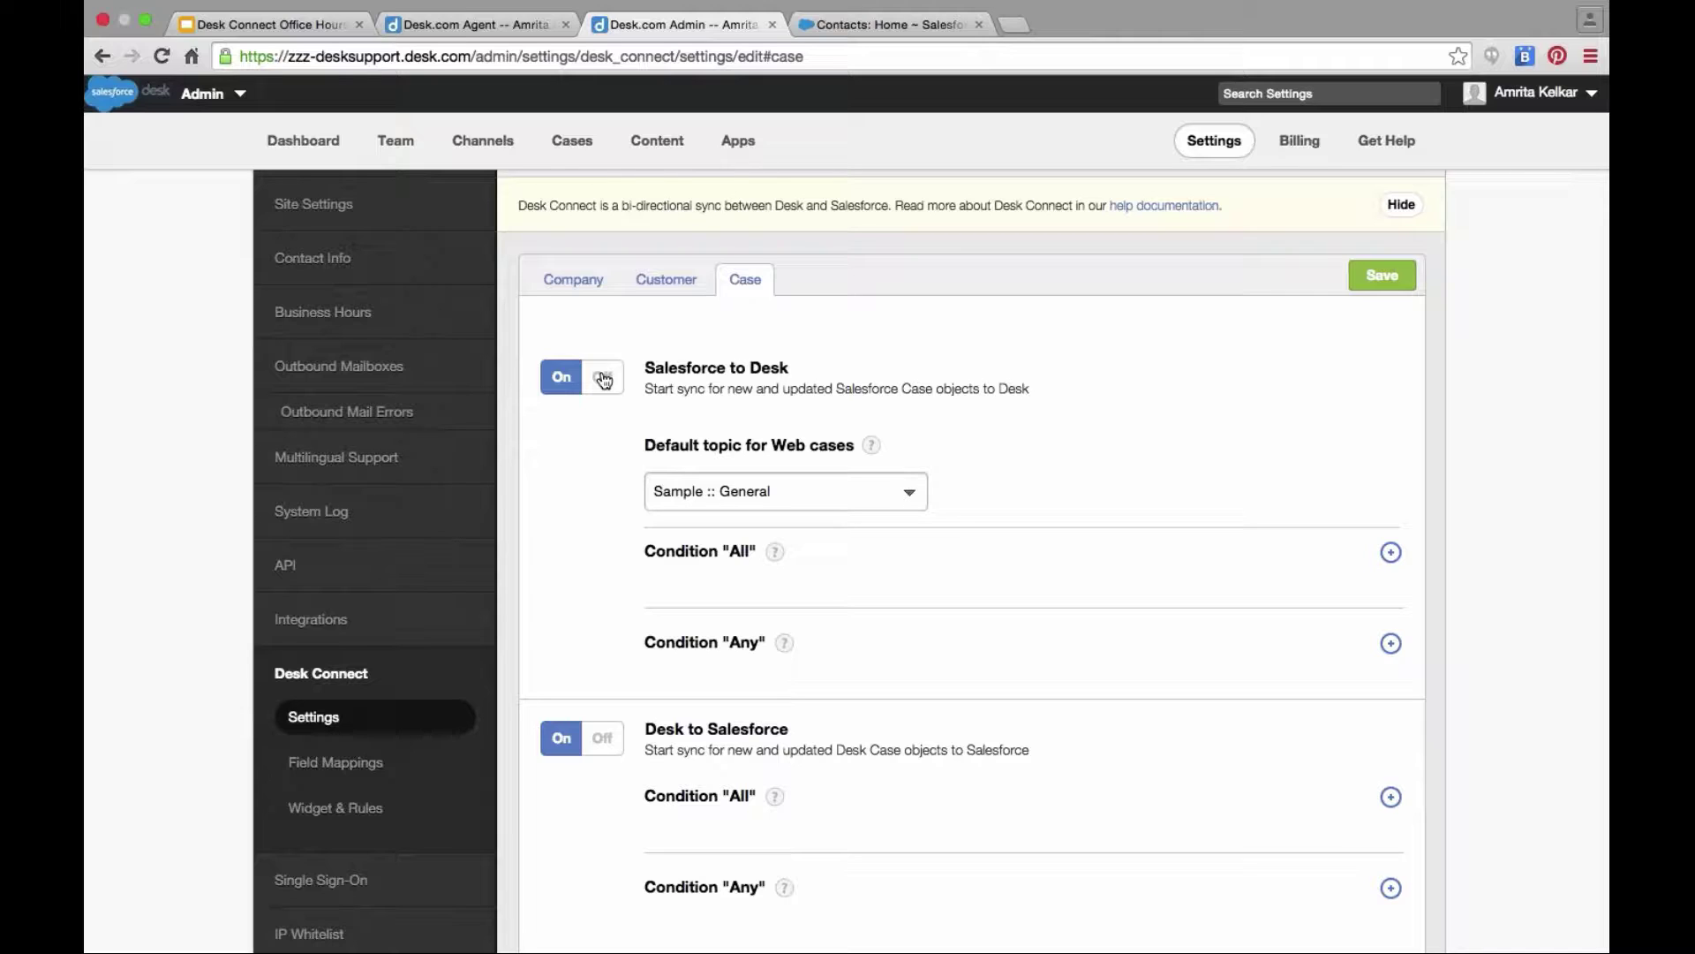
Step: Compare the sync conditions in both directions between Salesforce and Desk for Company, Customer and Case
{"action": "left_click", "coordinate": [572, 280]}
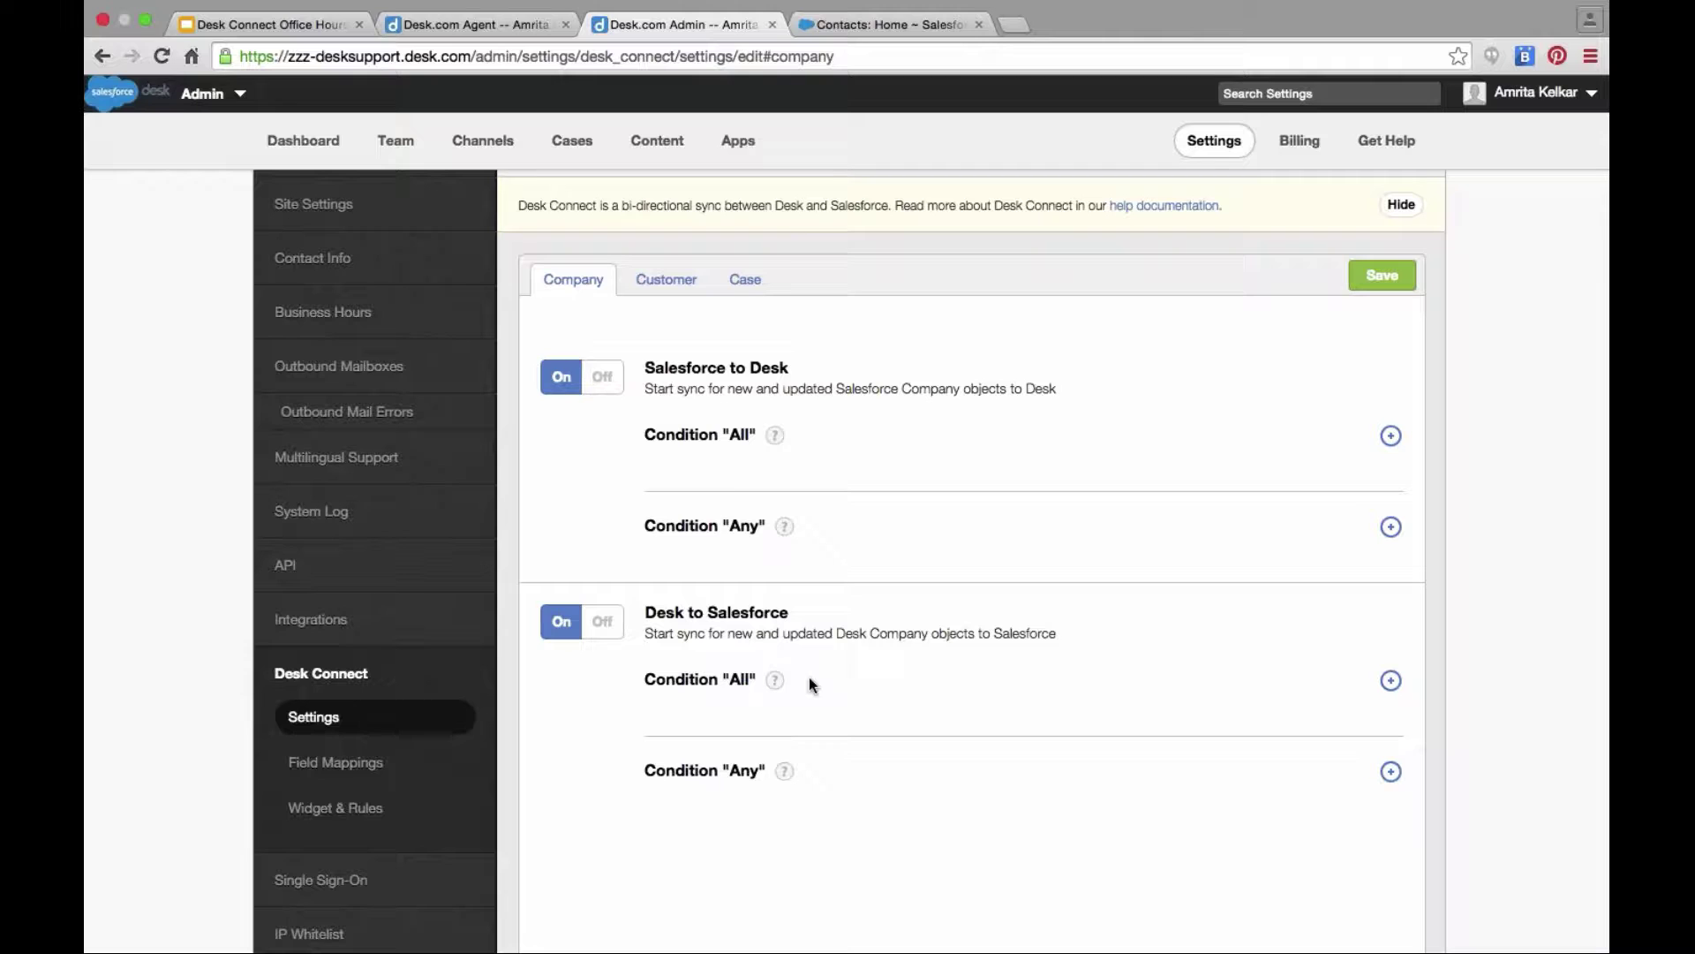
{"action": "left_click", "coordinate": [668, 287]}
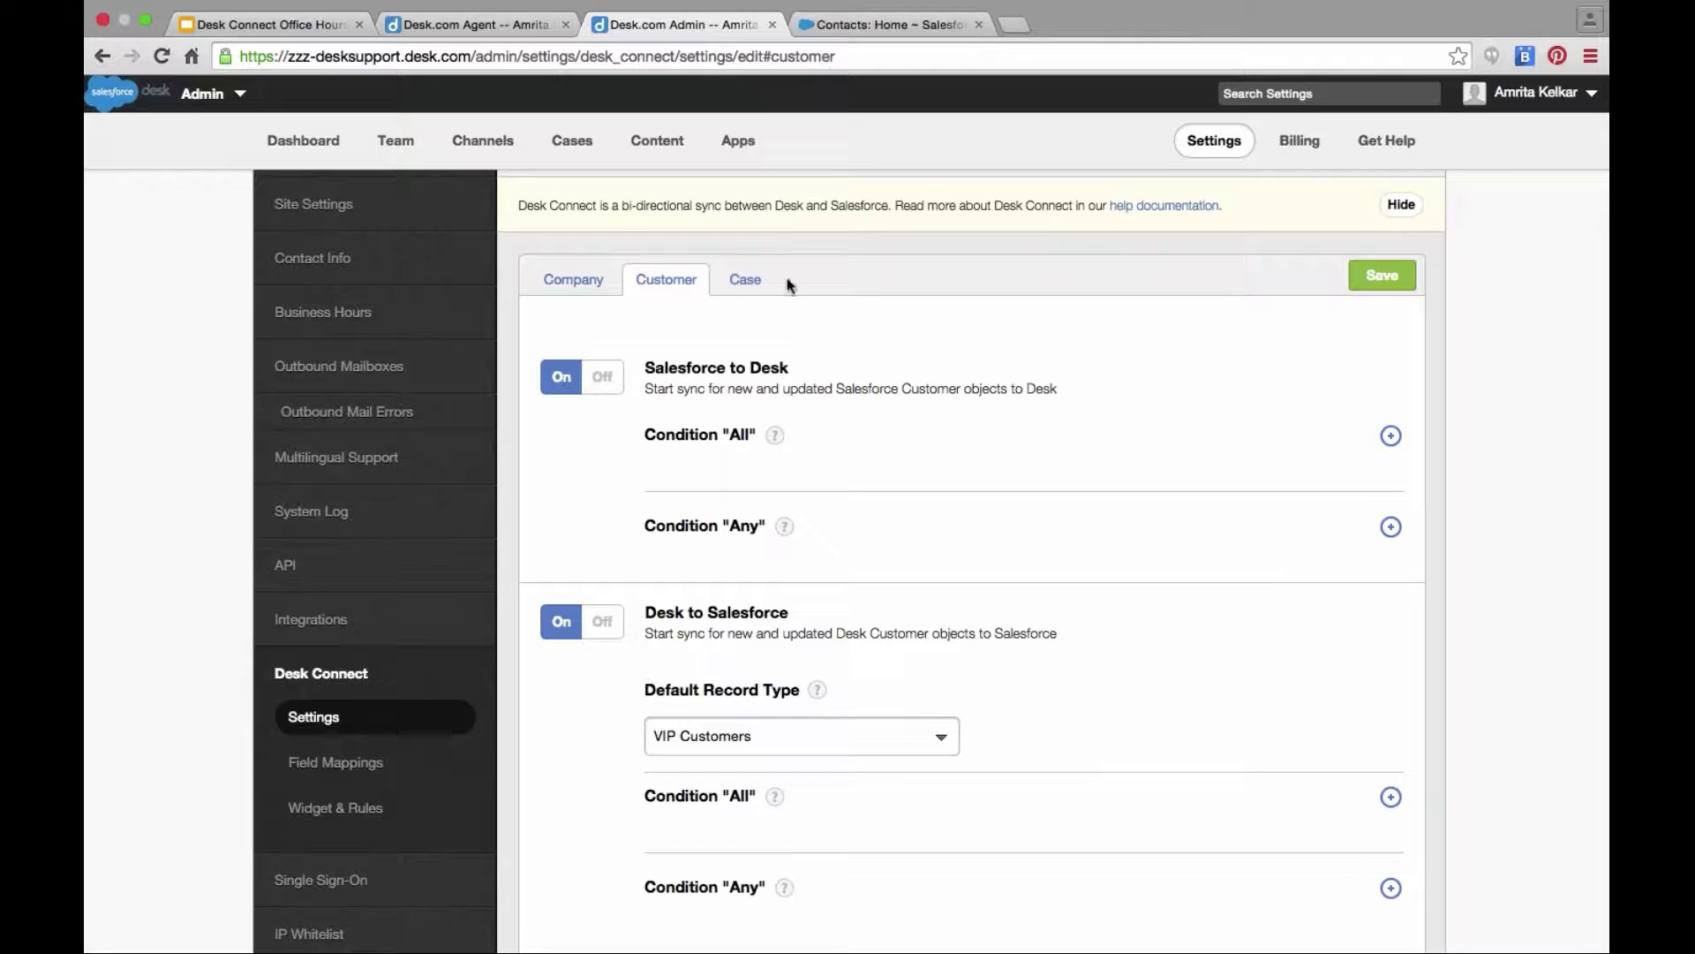
{"action": "left_click", "coordinate": [746, 281]}
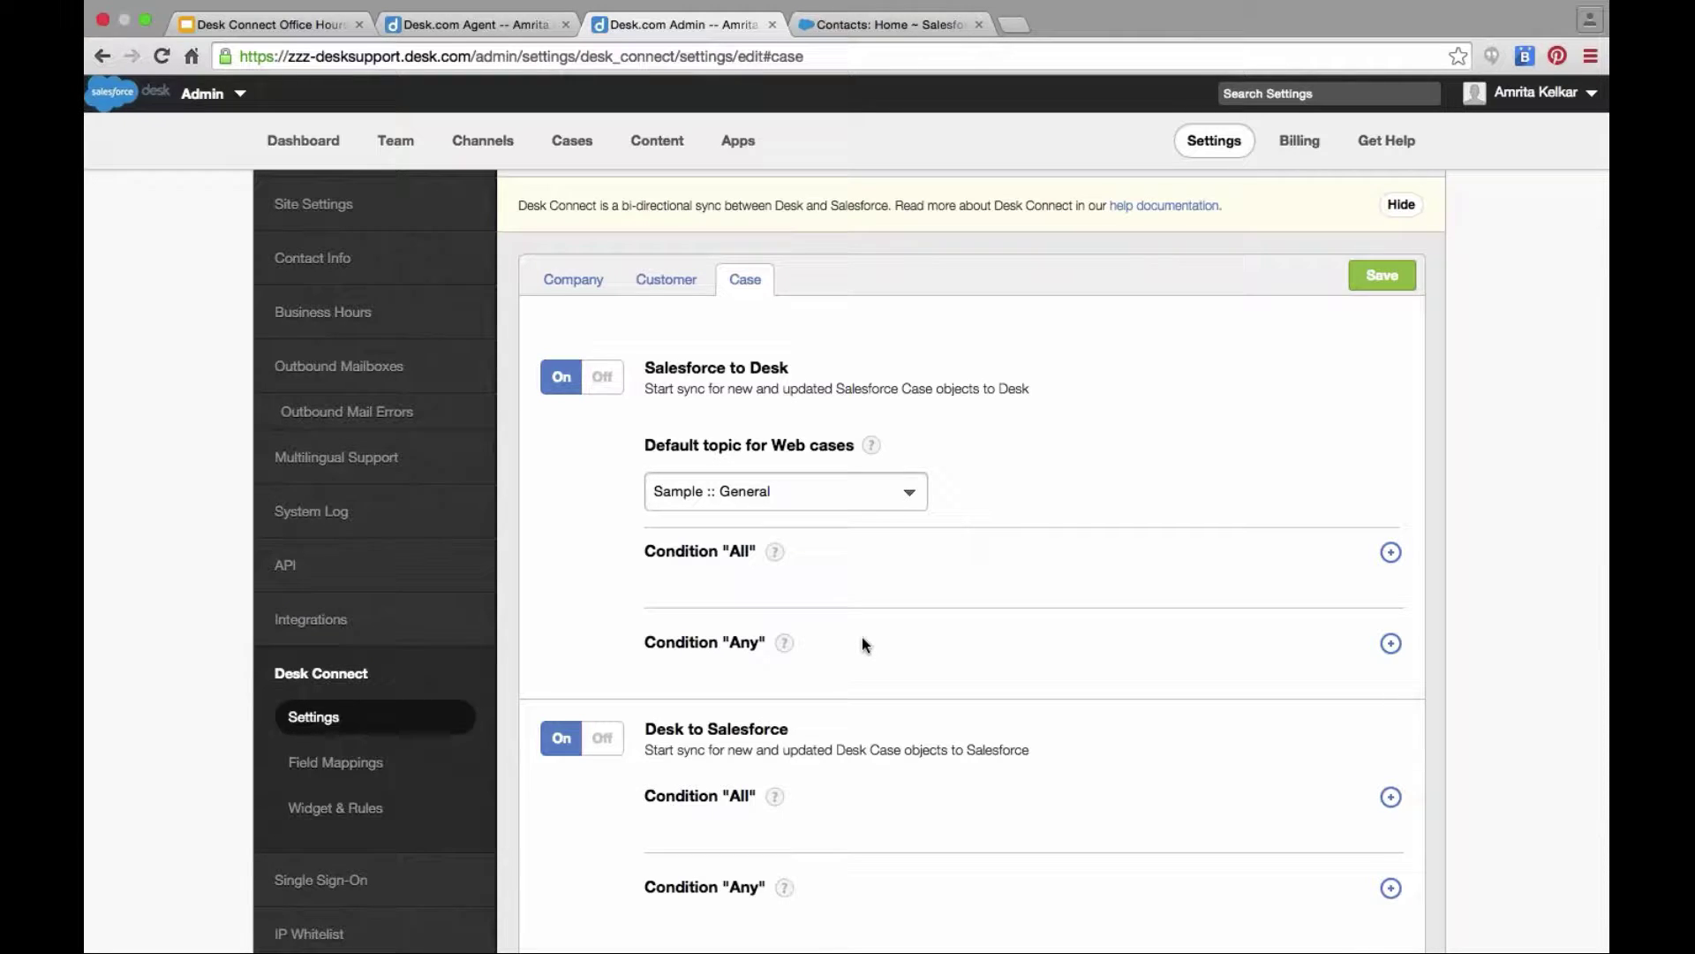
{"action": "scroll", "coordinate": [863, 641], "scroll_direction": "down", "scroll_amount": 2}
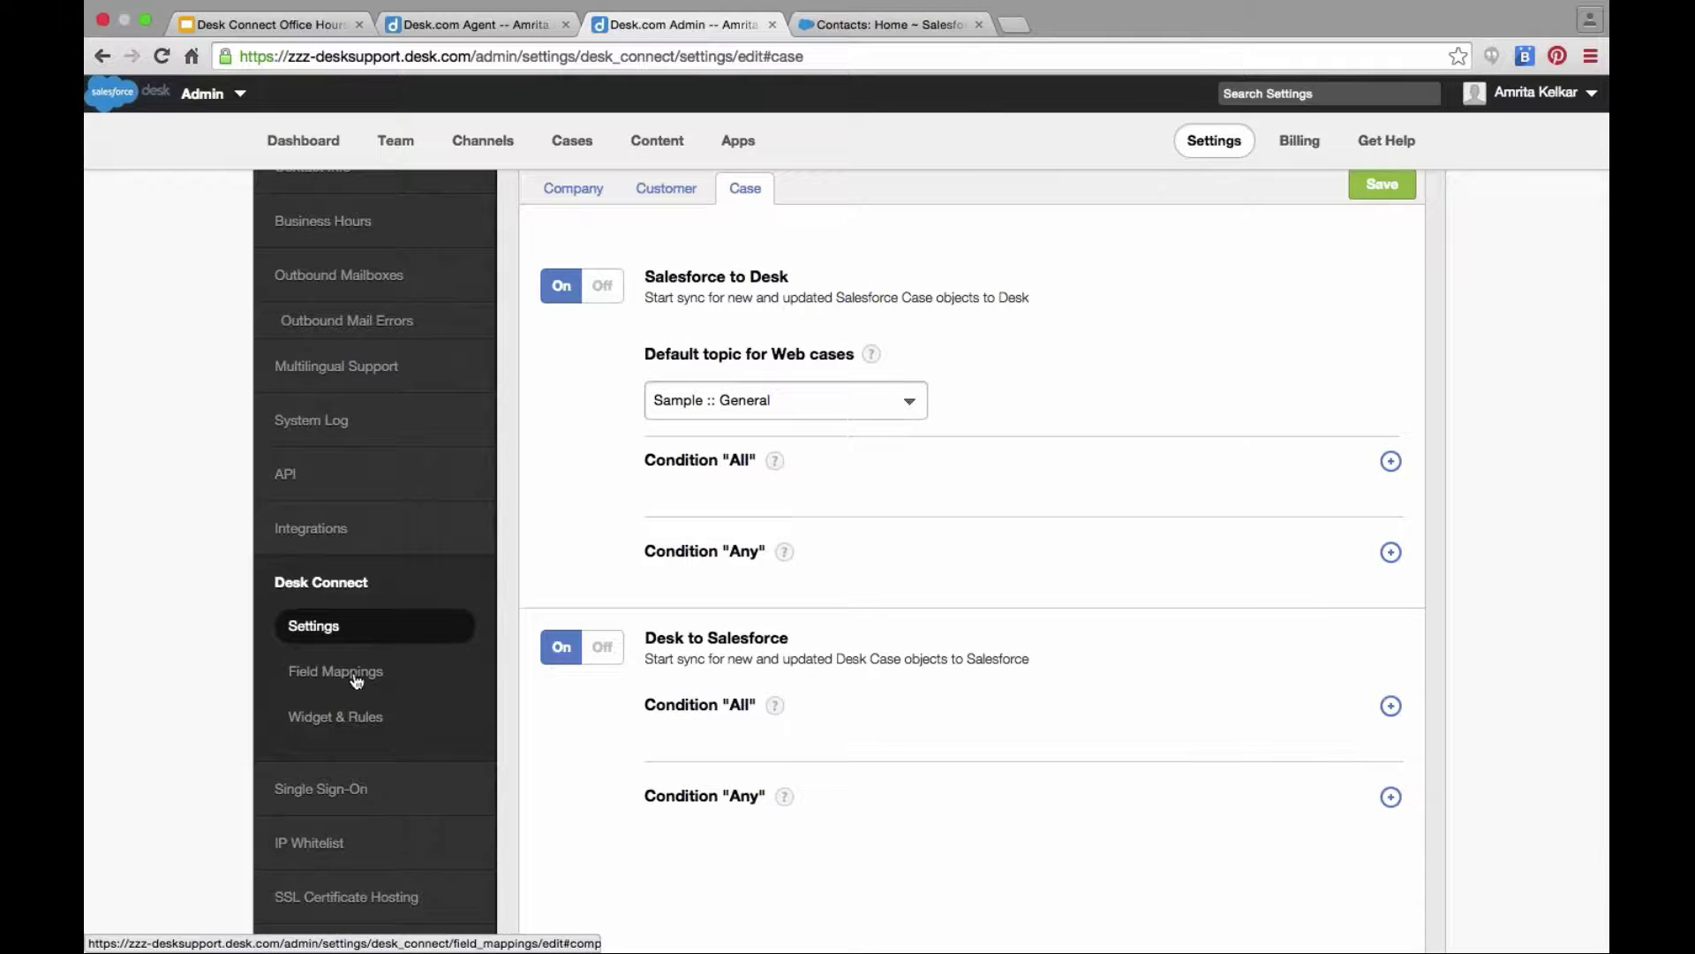
Step: Open the Desk Connect field mappings and examine the mappable fields for Case
{"action": "left_click", "coordinate": [357, 679]}
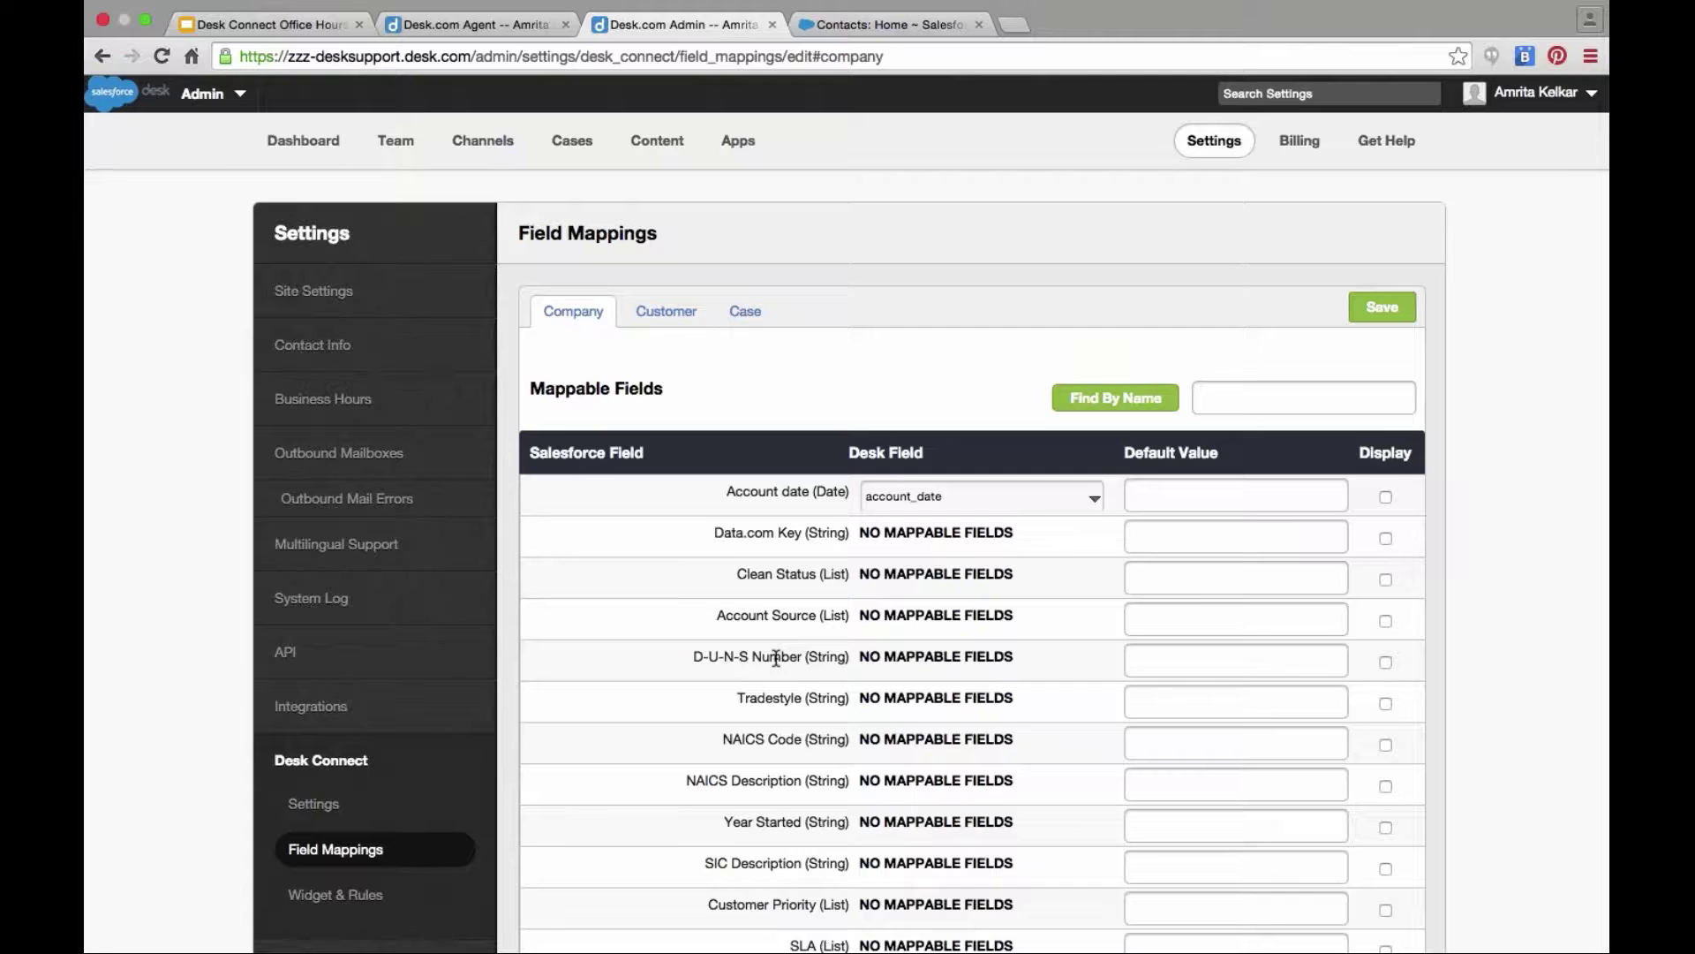
{"action": "left_click", "coordinate": [664, 313]}
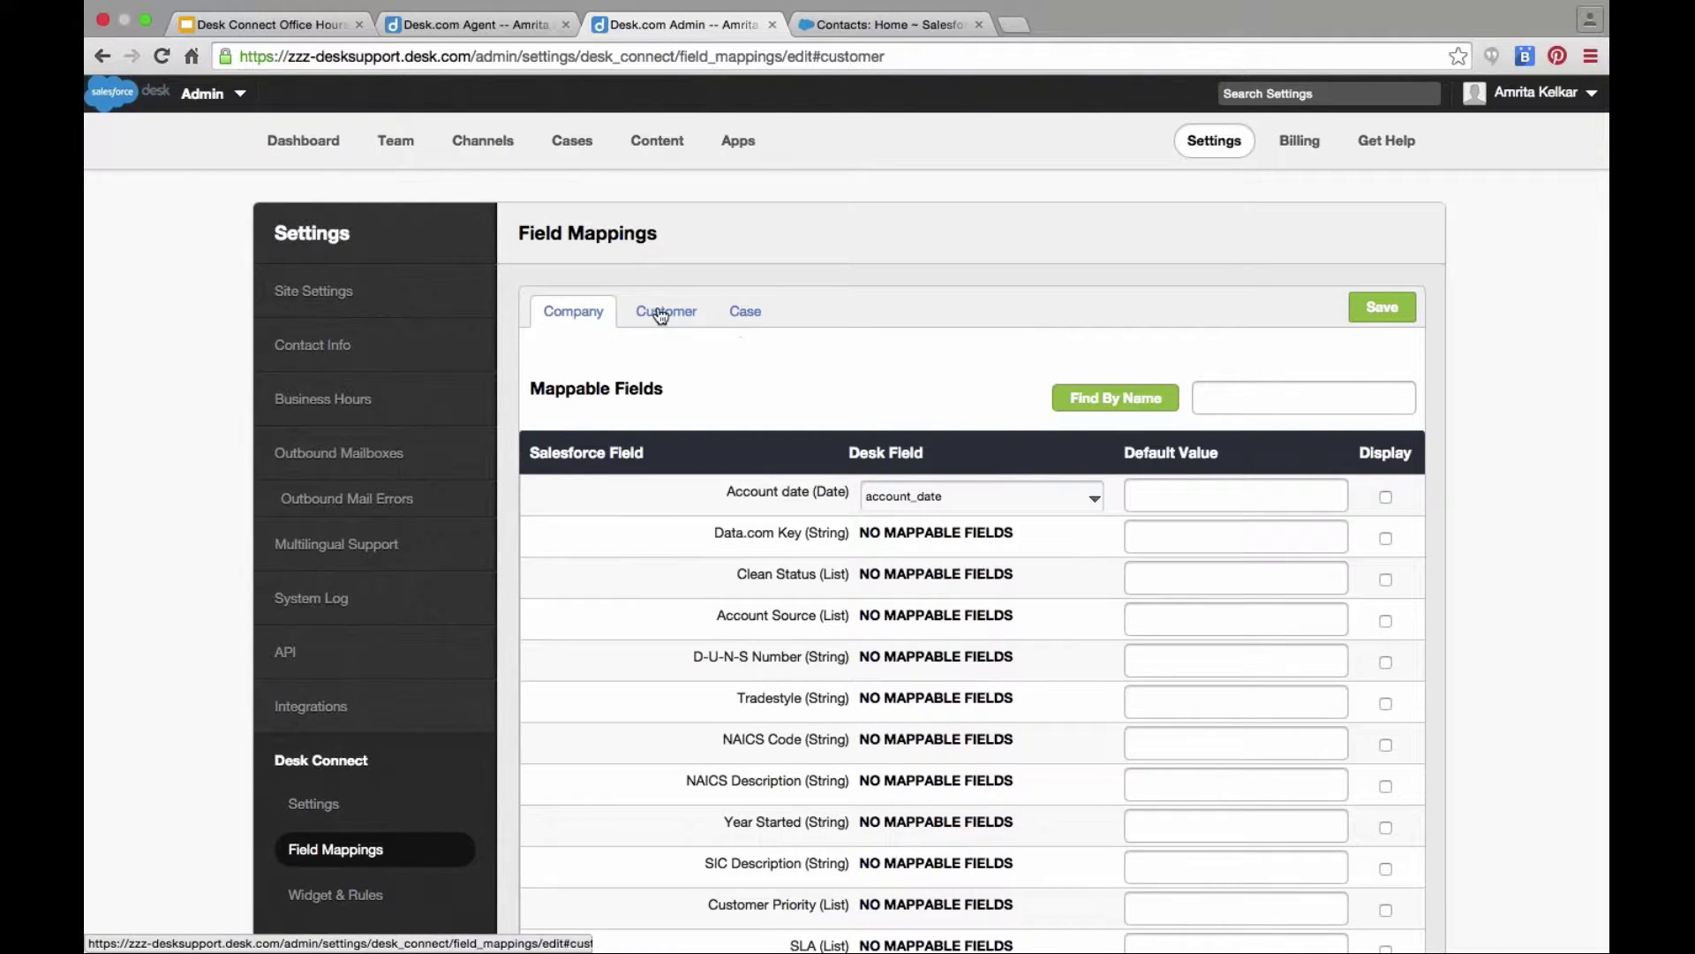
{"action": "left_click", "coordinate": [759, 314]}
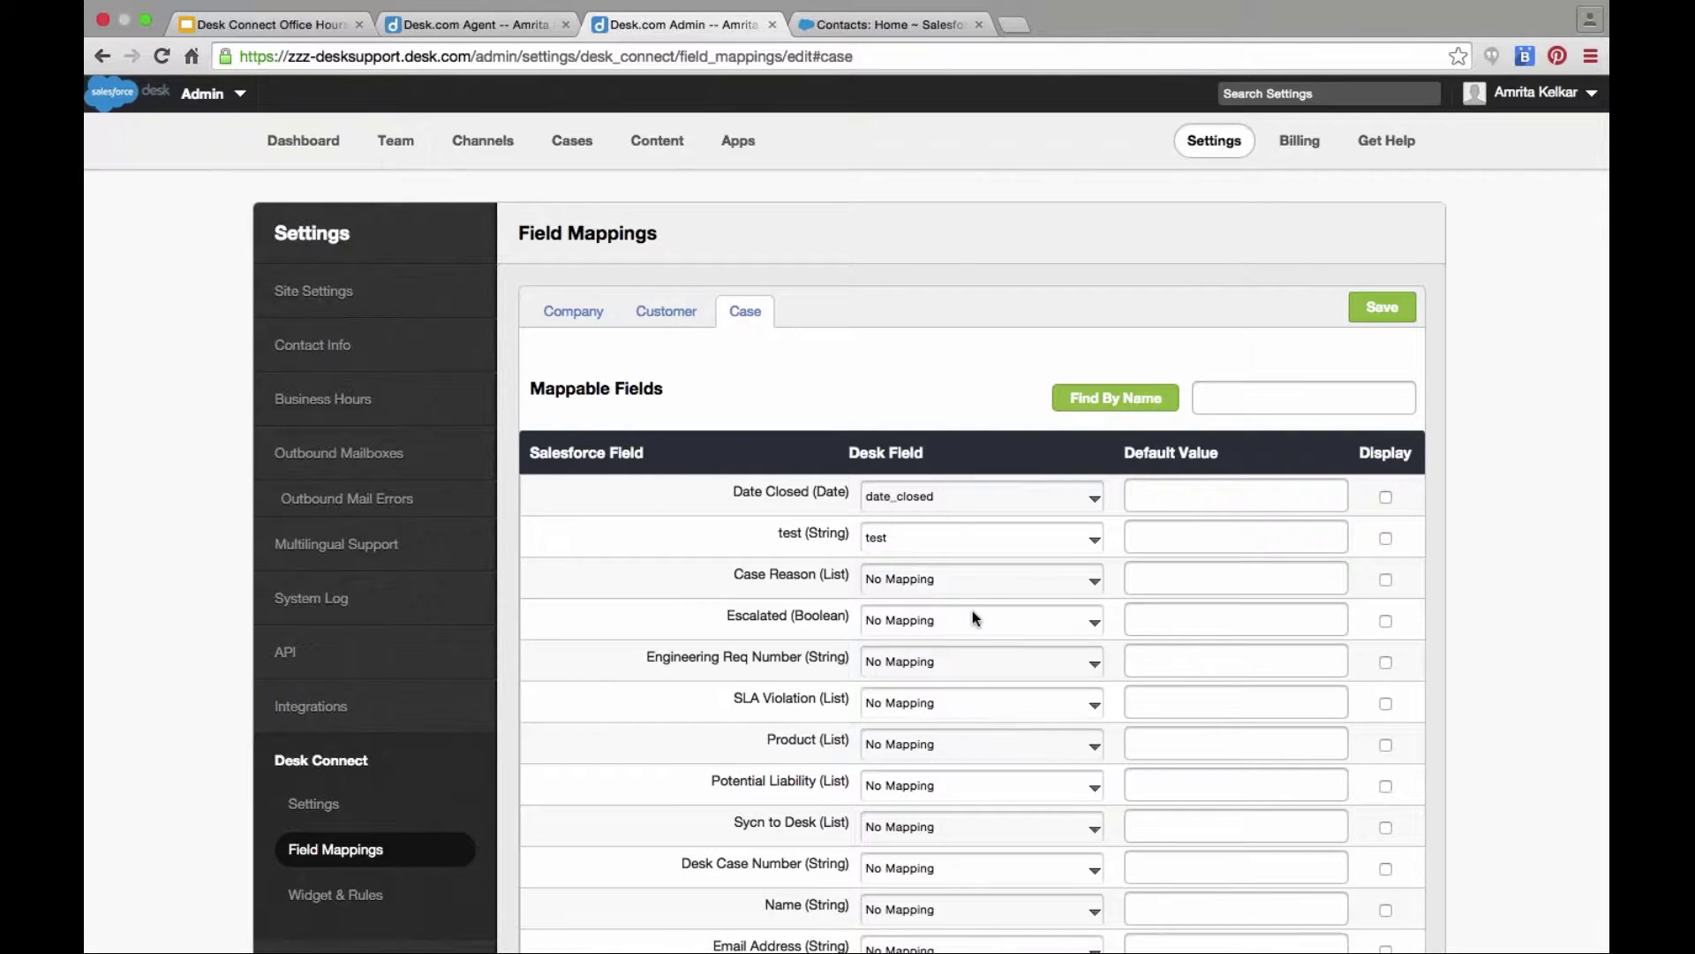
{"action": "scroll", "coordinate": [972, 611], "scroll_direction": "down", "scroll_amount": 3}
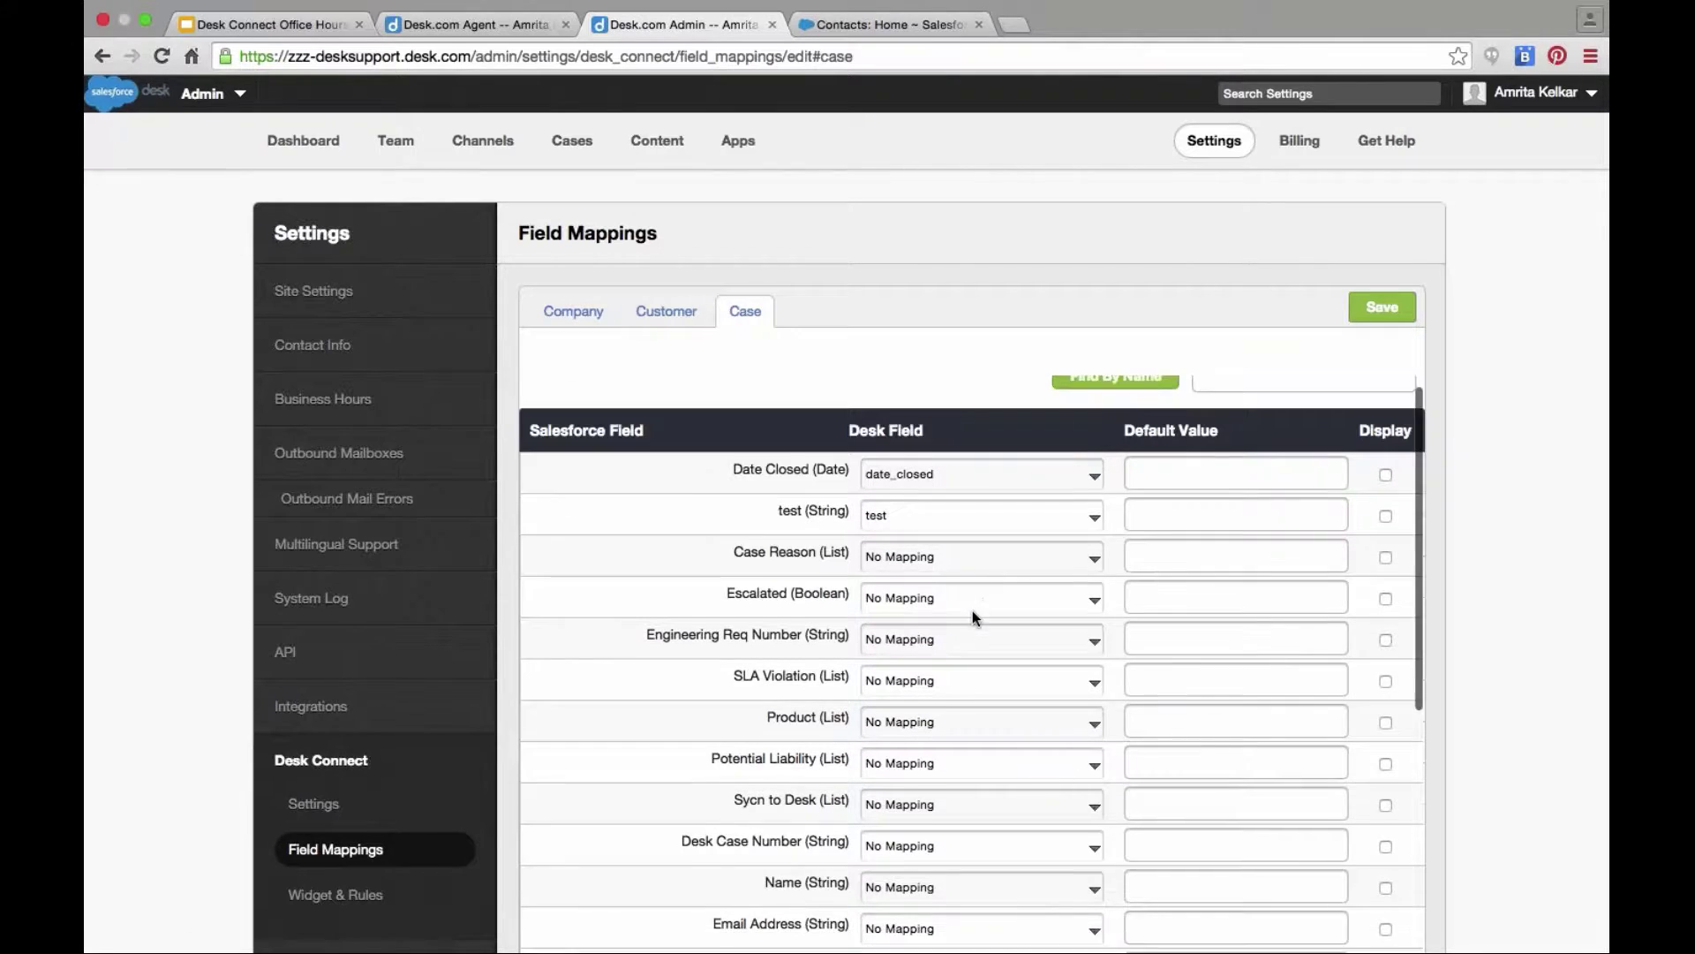
{"action": "scroll", "coordinate": [973, 617], "scroll_direction": "down", "scroll_amount": 3}
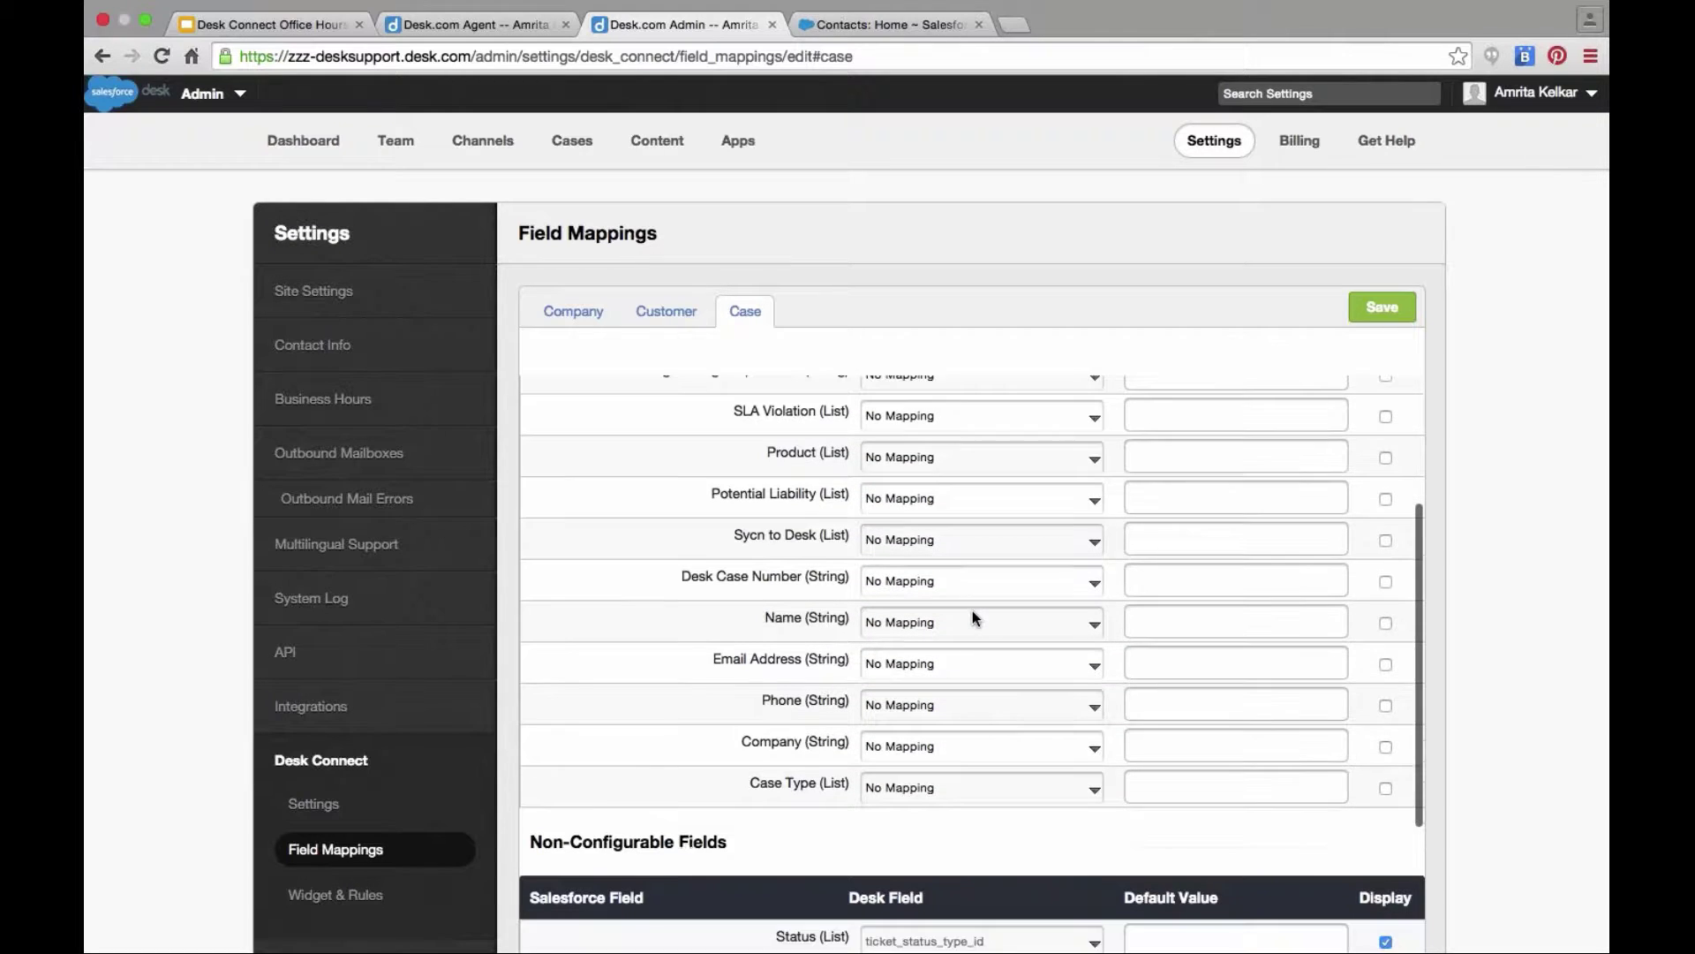
{"action": "scroll", "coordinate": [972, 616], "scroll_direction": "up", "scroll_amount": 5}
{"action": "scroll", "coordinate": [989, 574], "scroll_direction": "down", "scroll_amount": 1}
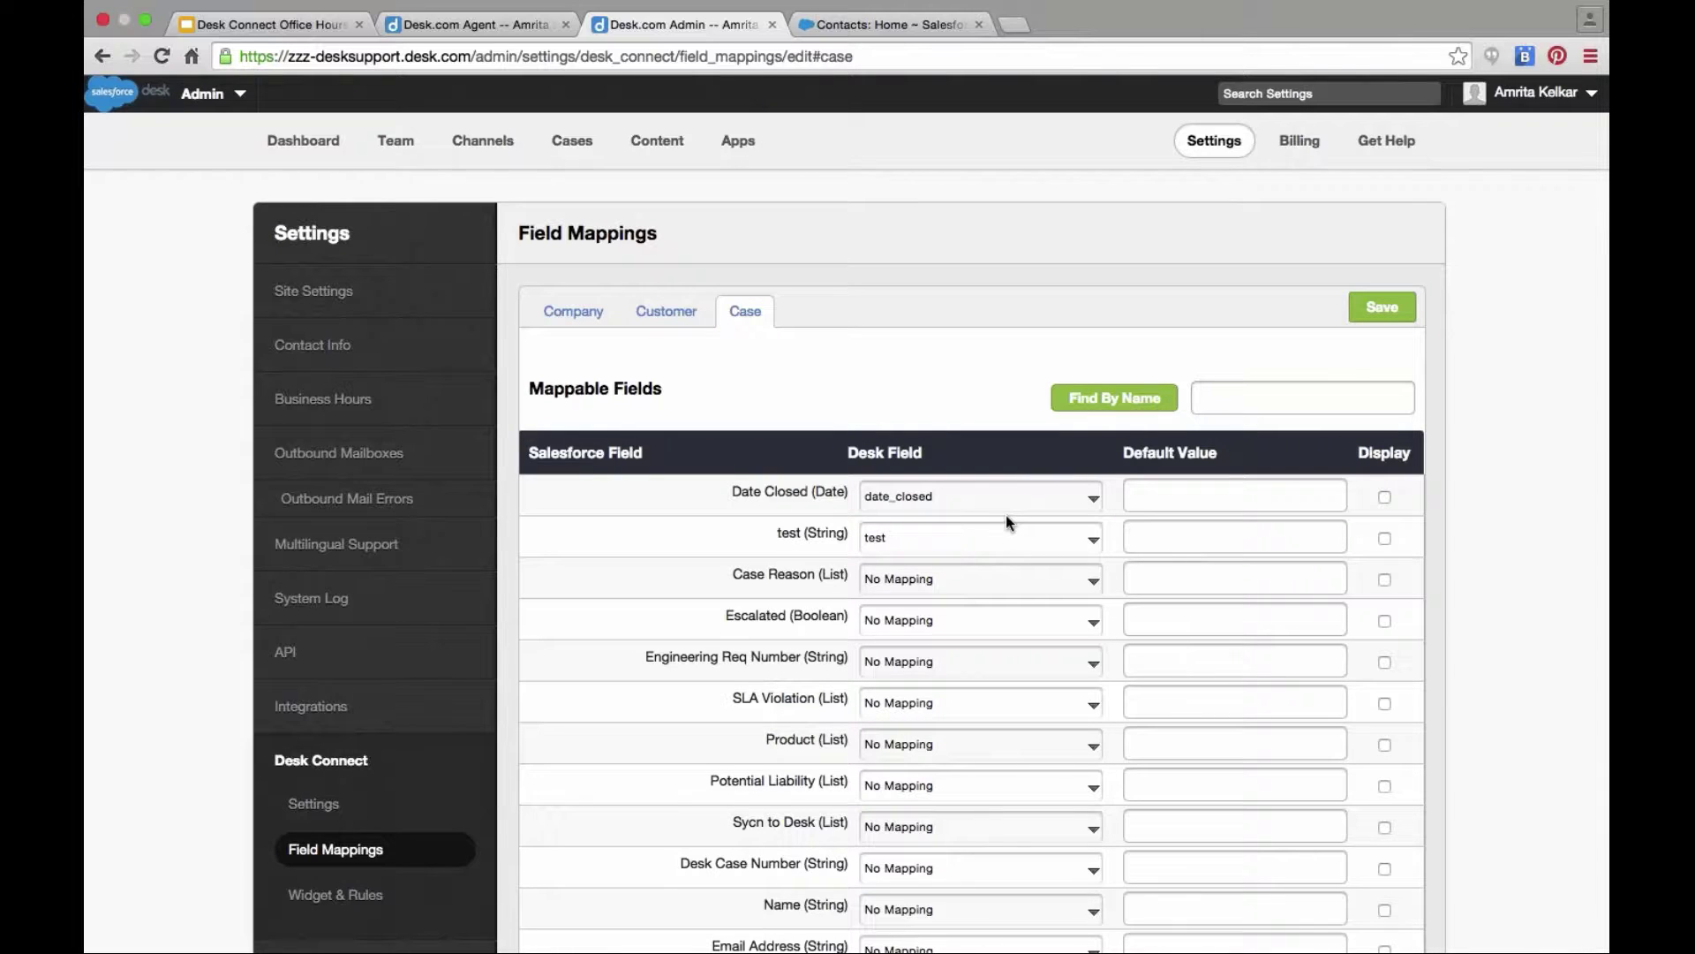
Step: View the Customer and Company field mappings and return to the Case mappings
{"action": "left_click", "coordinate": [642, 313]}
{"action": "left_click", "coordinate": [573, 316]}
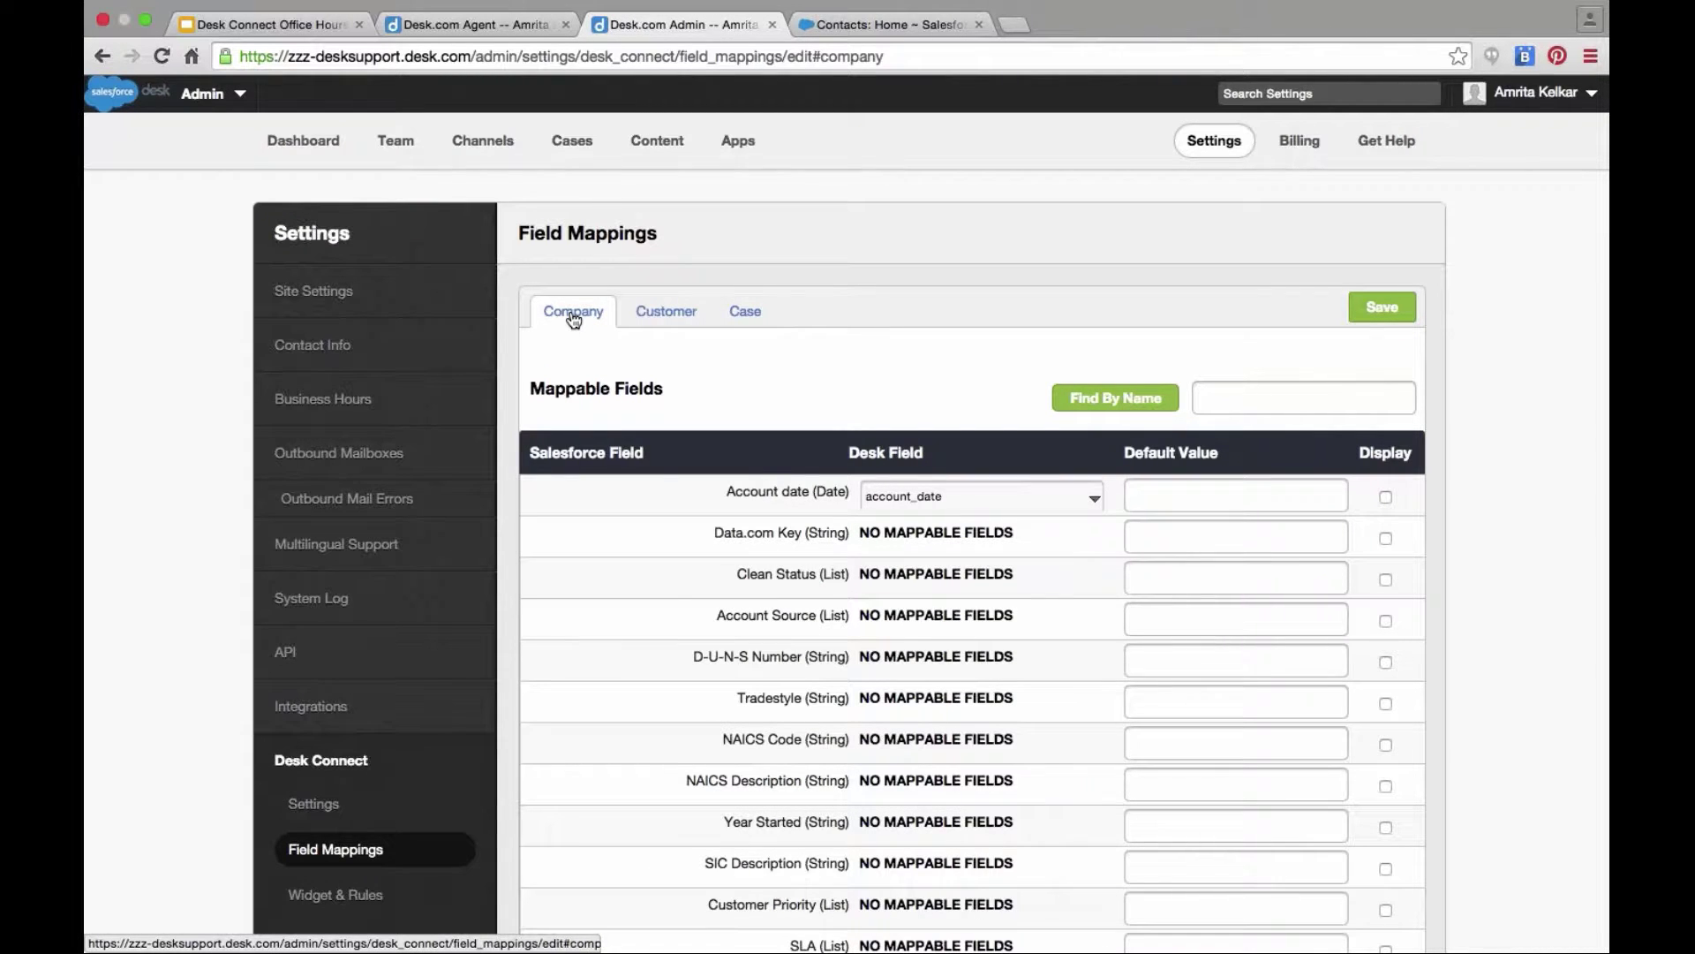
{"action": "left_click", "coordinate": [746, 325]}
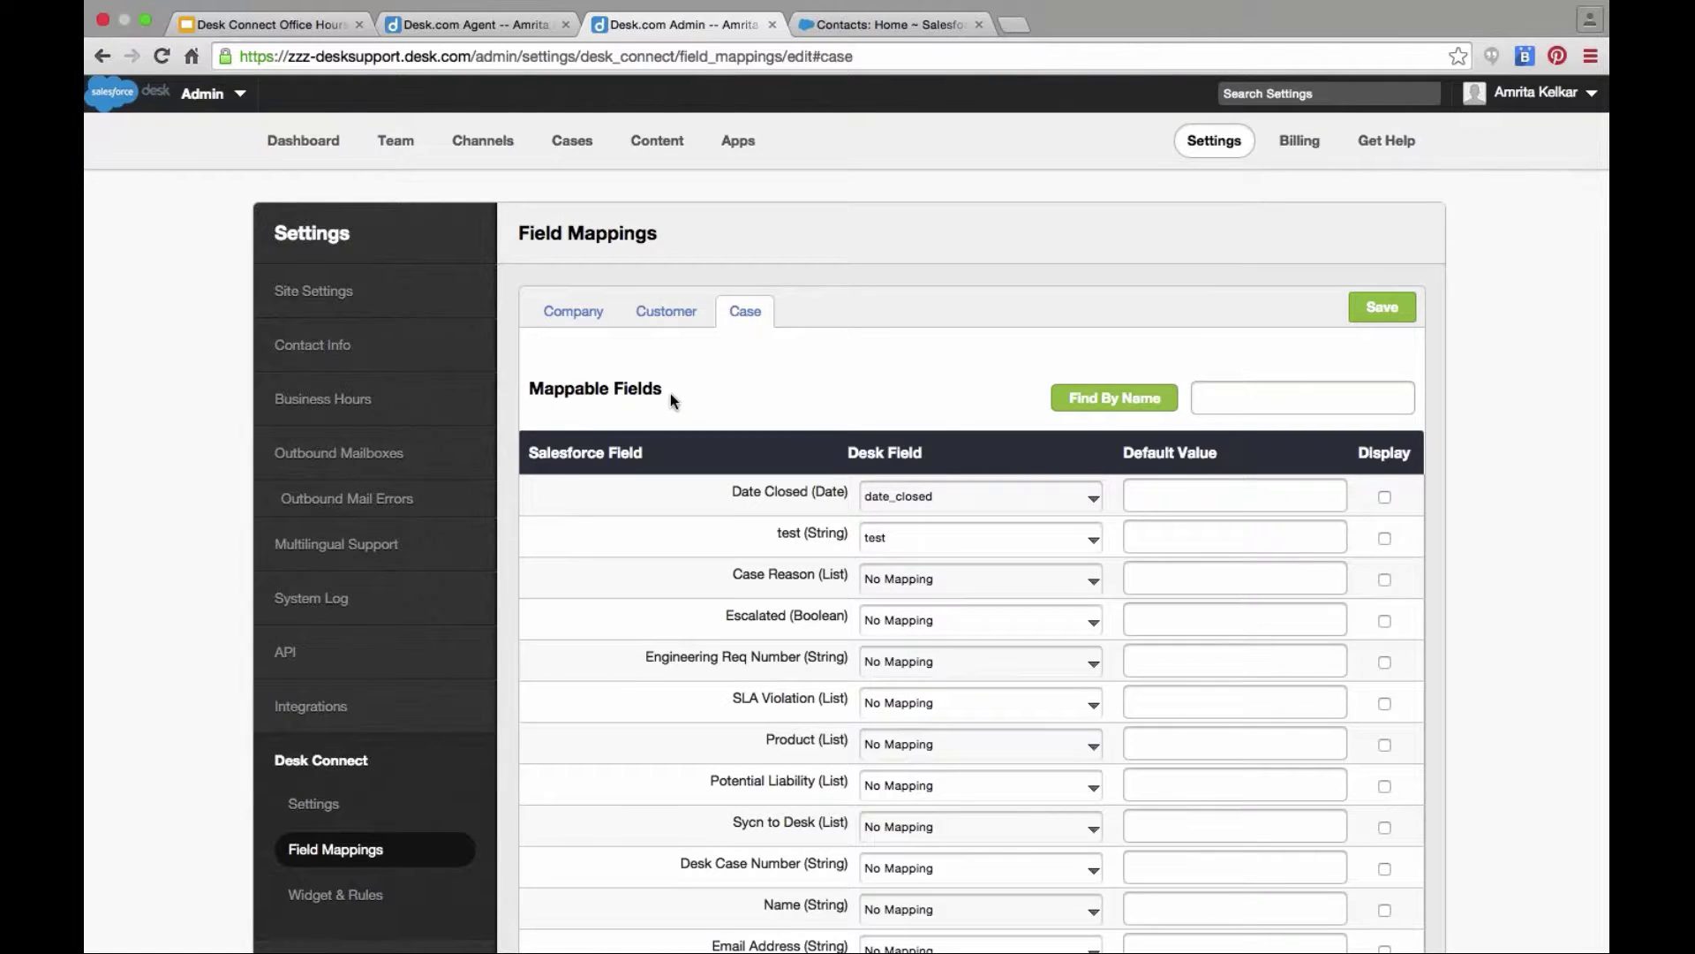
Step: Examine the Non-Configurable Fields in the Case mappings, including the status, priority and case origin value mappings
{"action": "scroll", "coordinate": [670, 394], "scroll_direction": "down", "scroll_amount": 8}
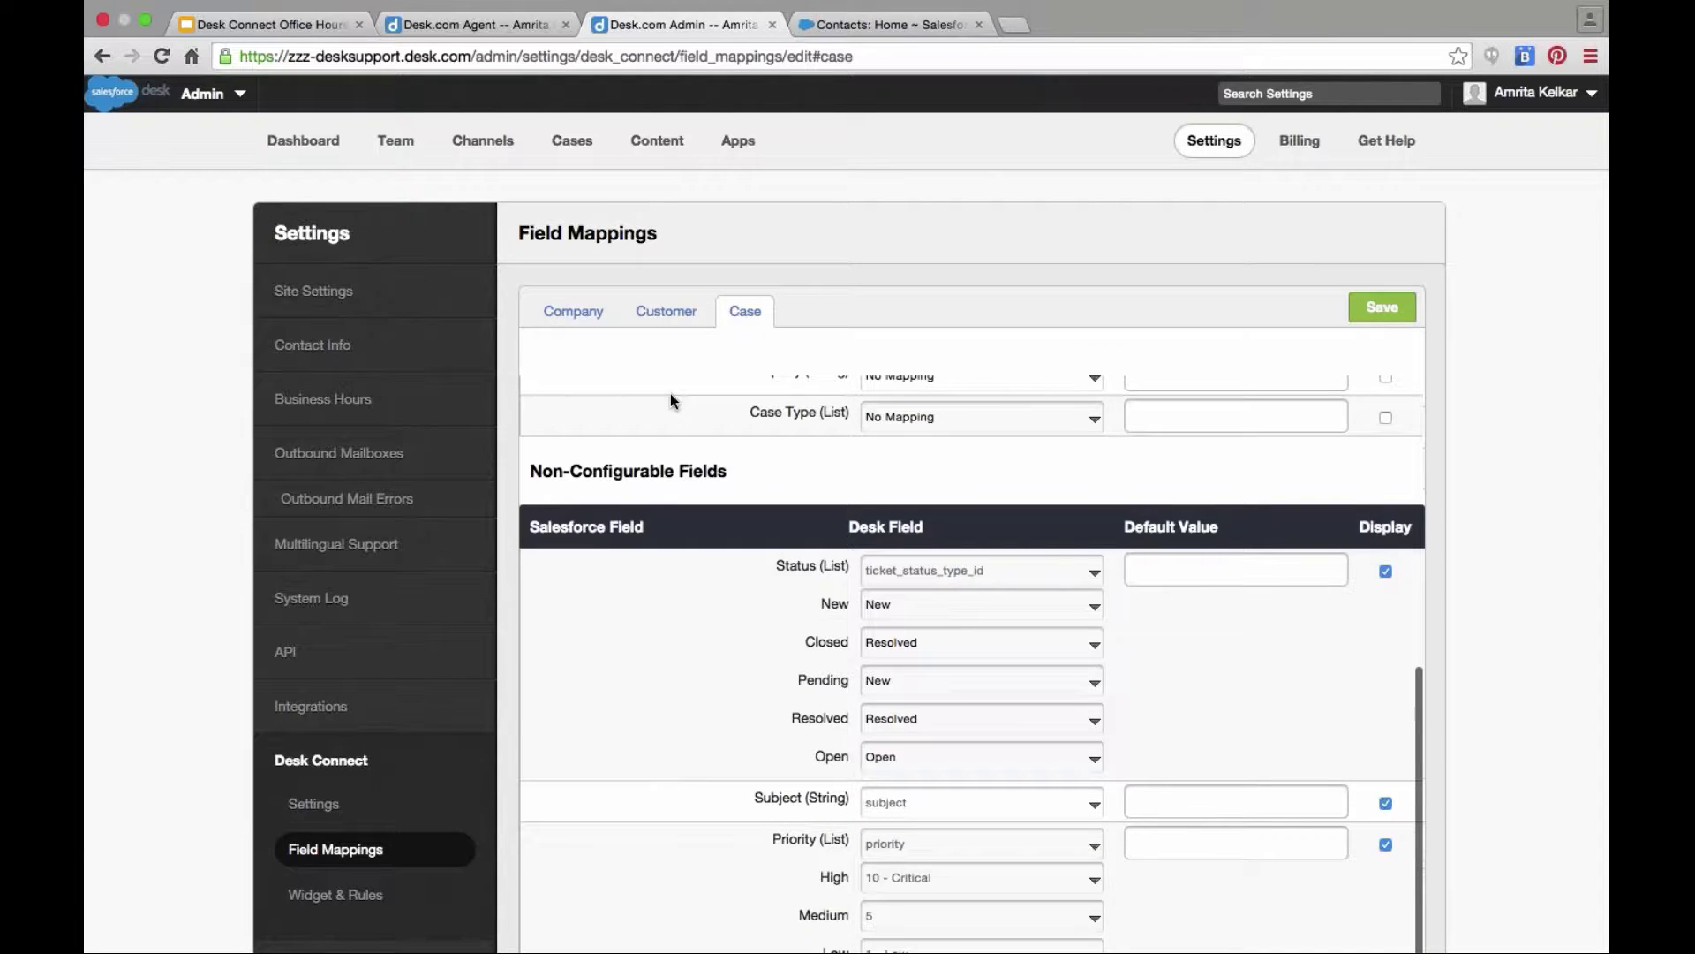
{"action": "scroll", "coordinate": [670, 394], "scroll_direction": "down", "scroll_amount": 3}
{"action": "scroll", "coordinate": [528, 510], "scroll_direction": "up", "scroll_amount": 4}
{"action": "left_click_drag", "start_coordinate": [700, 505], "coordinate": [731, 508]}
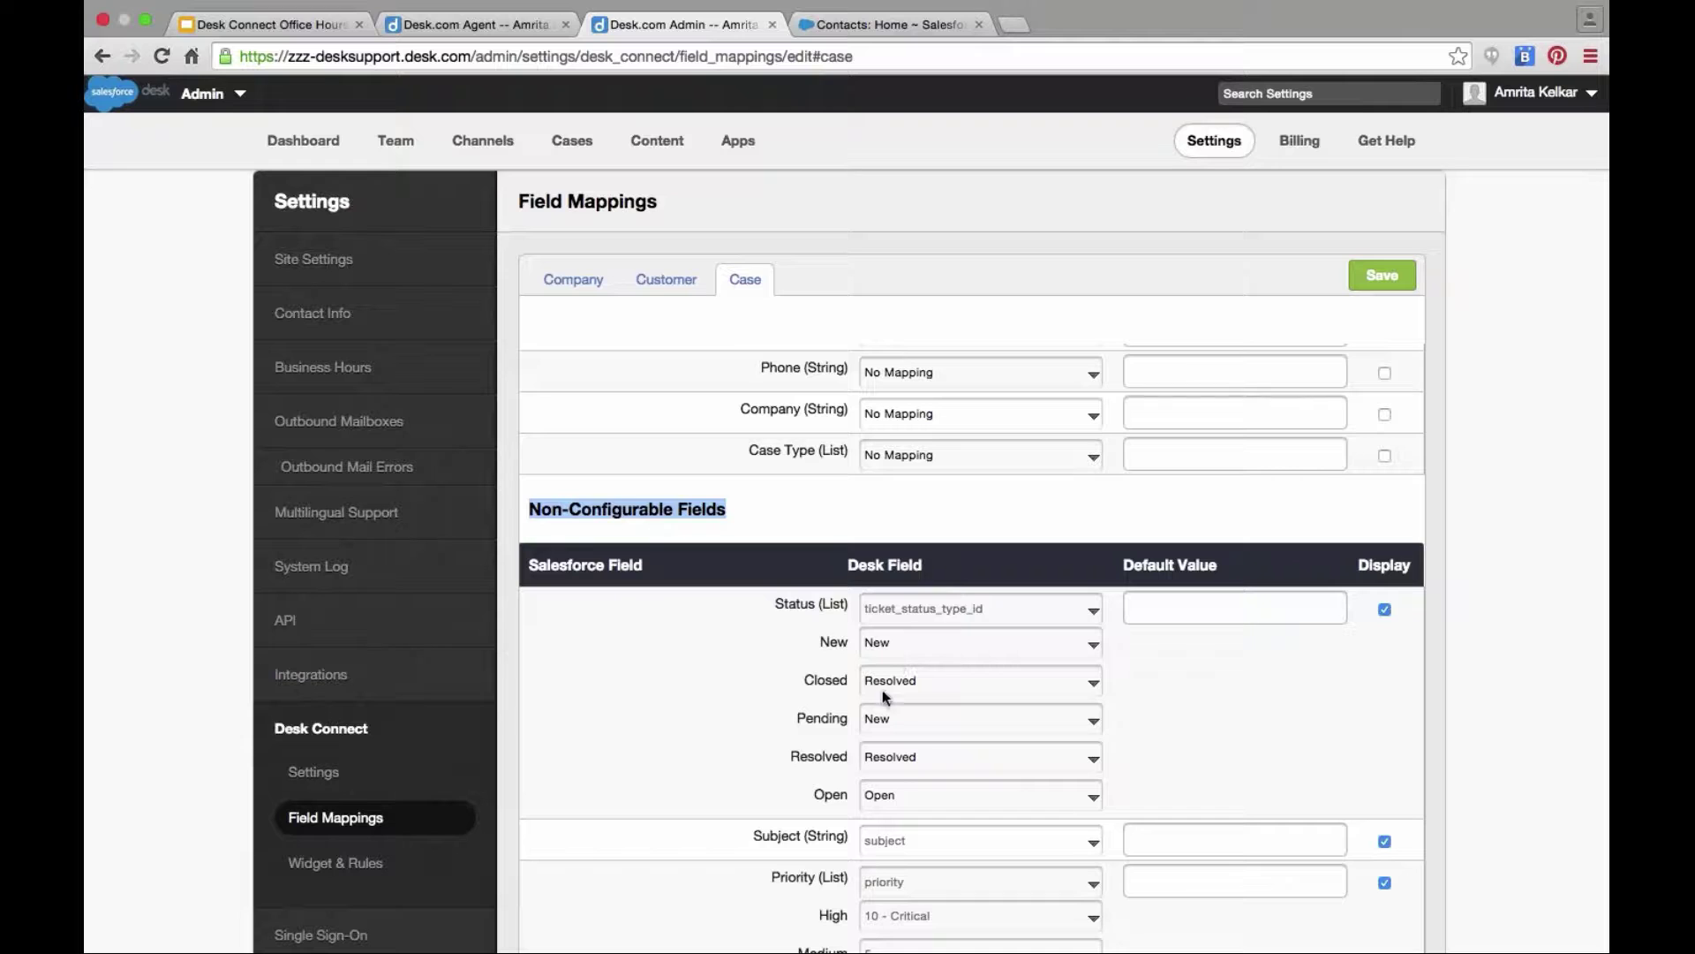
{"action": "scroll", "coordinate": [909, 810], "scroll_direction": "down", "scroll_amount": 4}
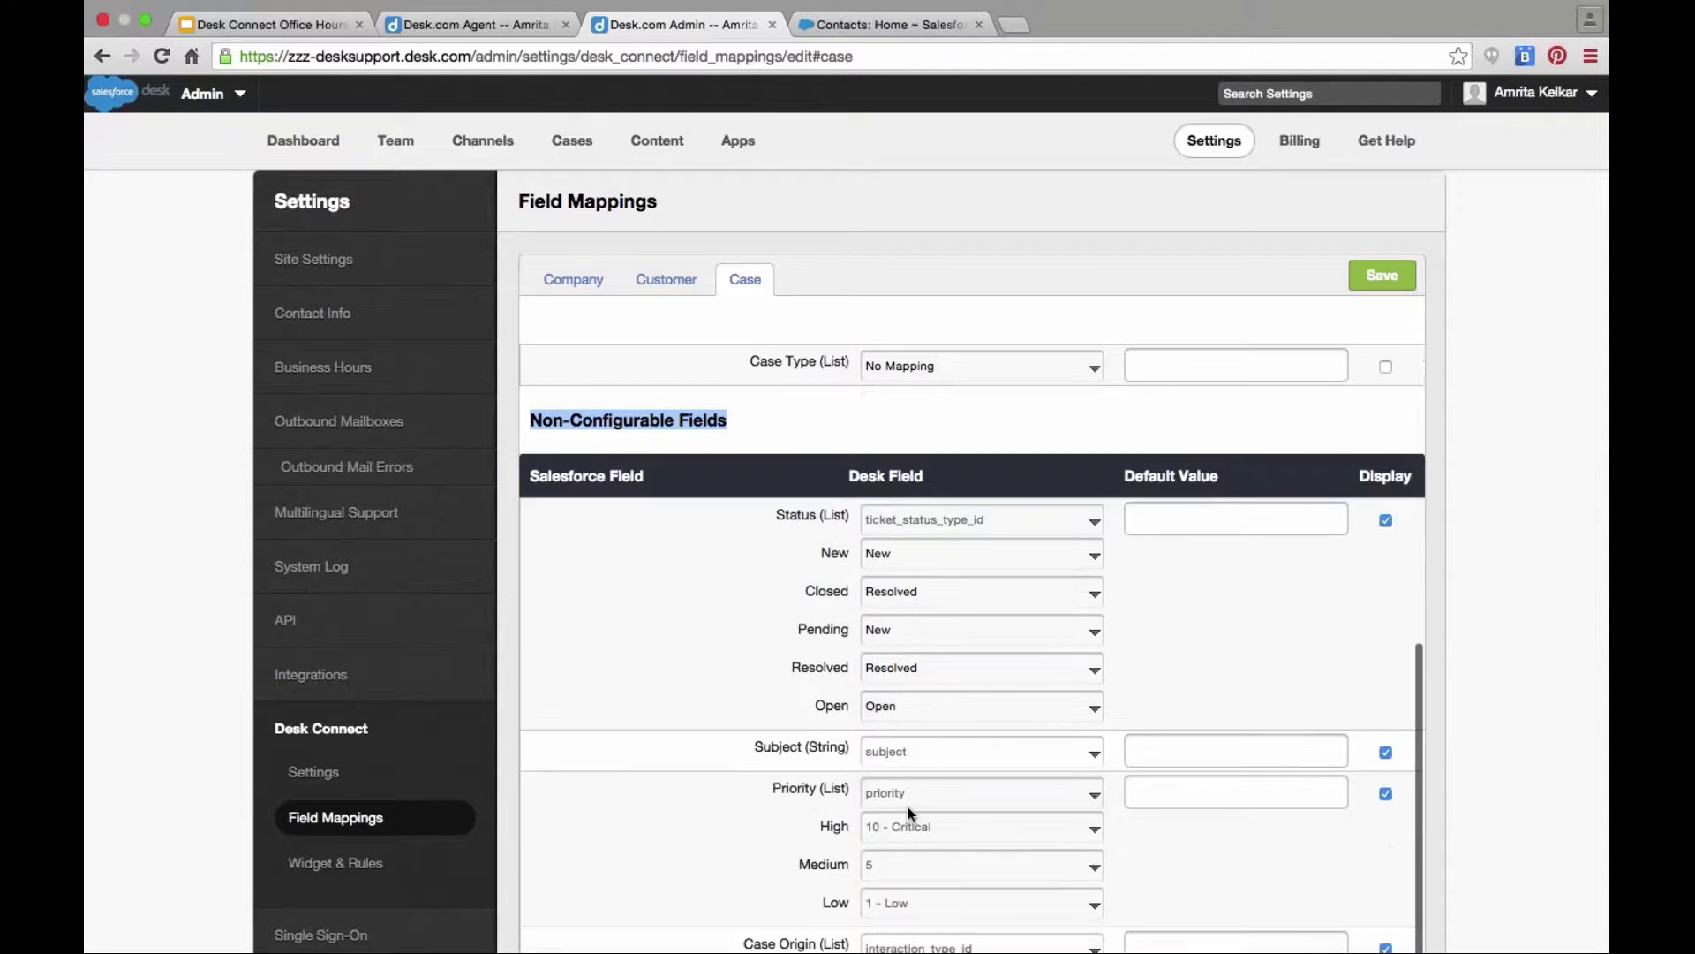
{"action": "scroll", "coordinate": [908, 807], "scroll_direction": "down", "scroll_amount": 4}
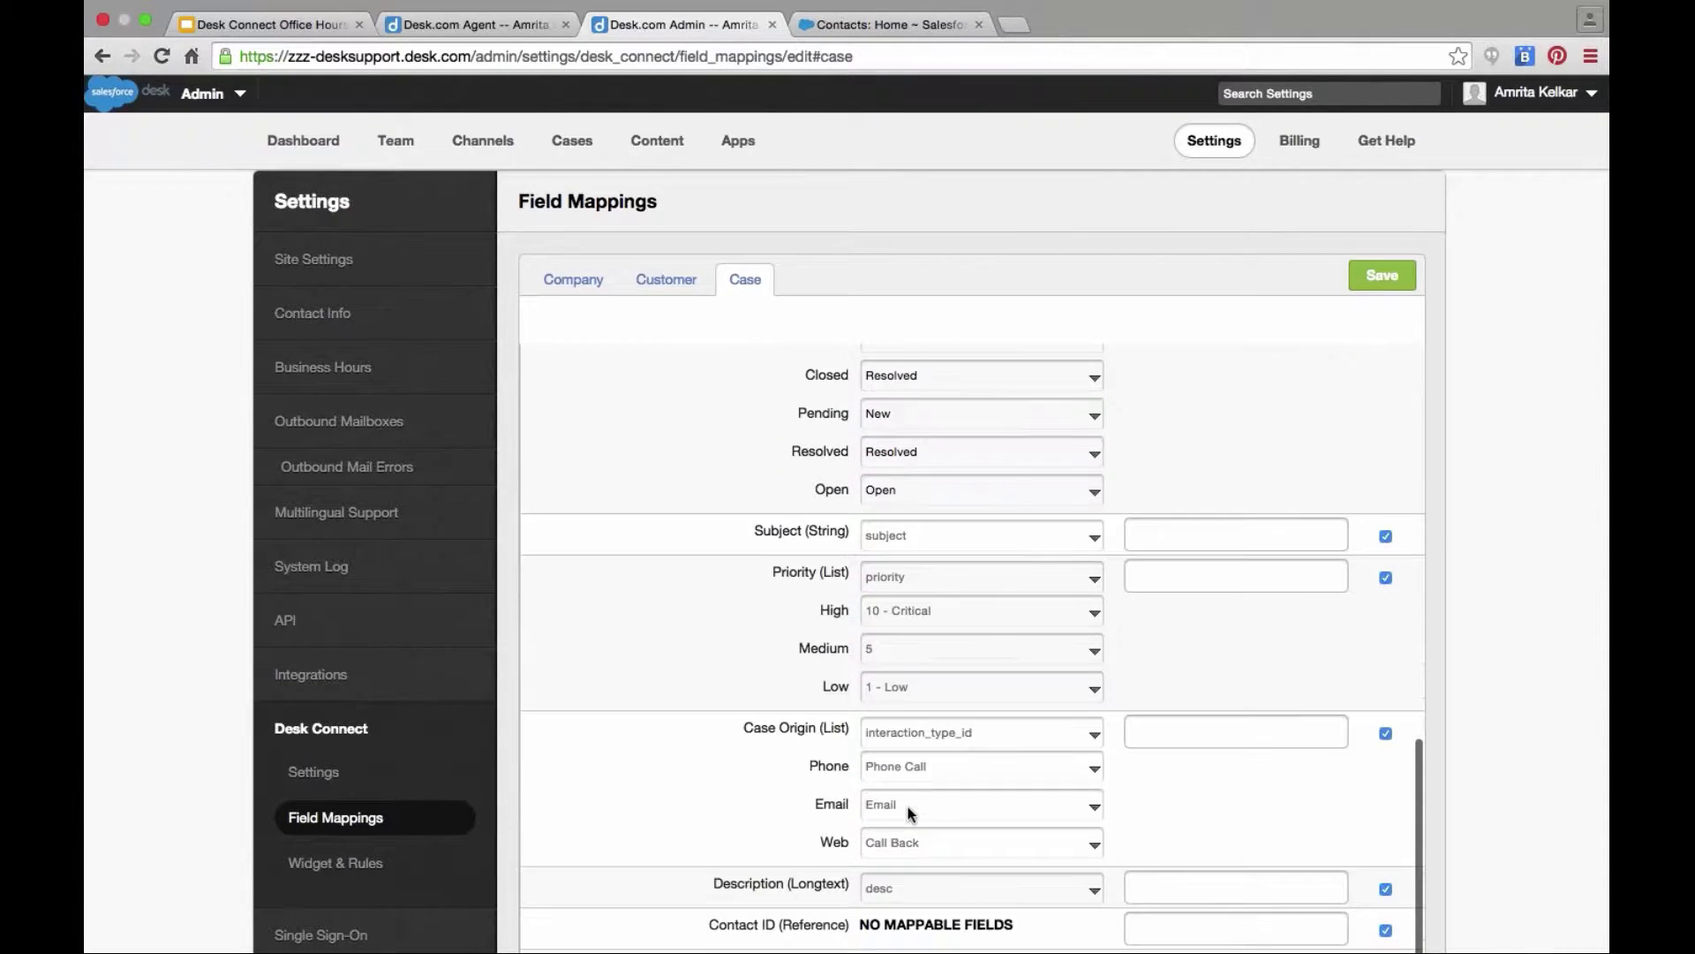
{"action": "scroll", "coordinate": [908, 807], "scroll_direction": "up", "scroll_amount": 5}
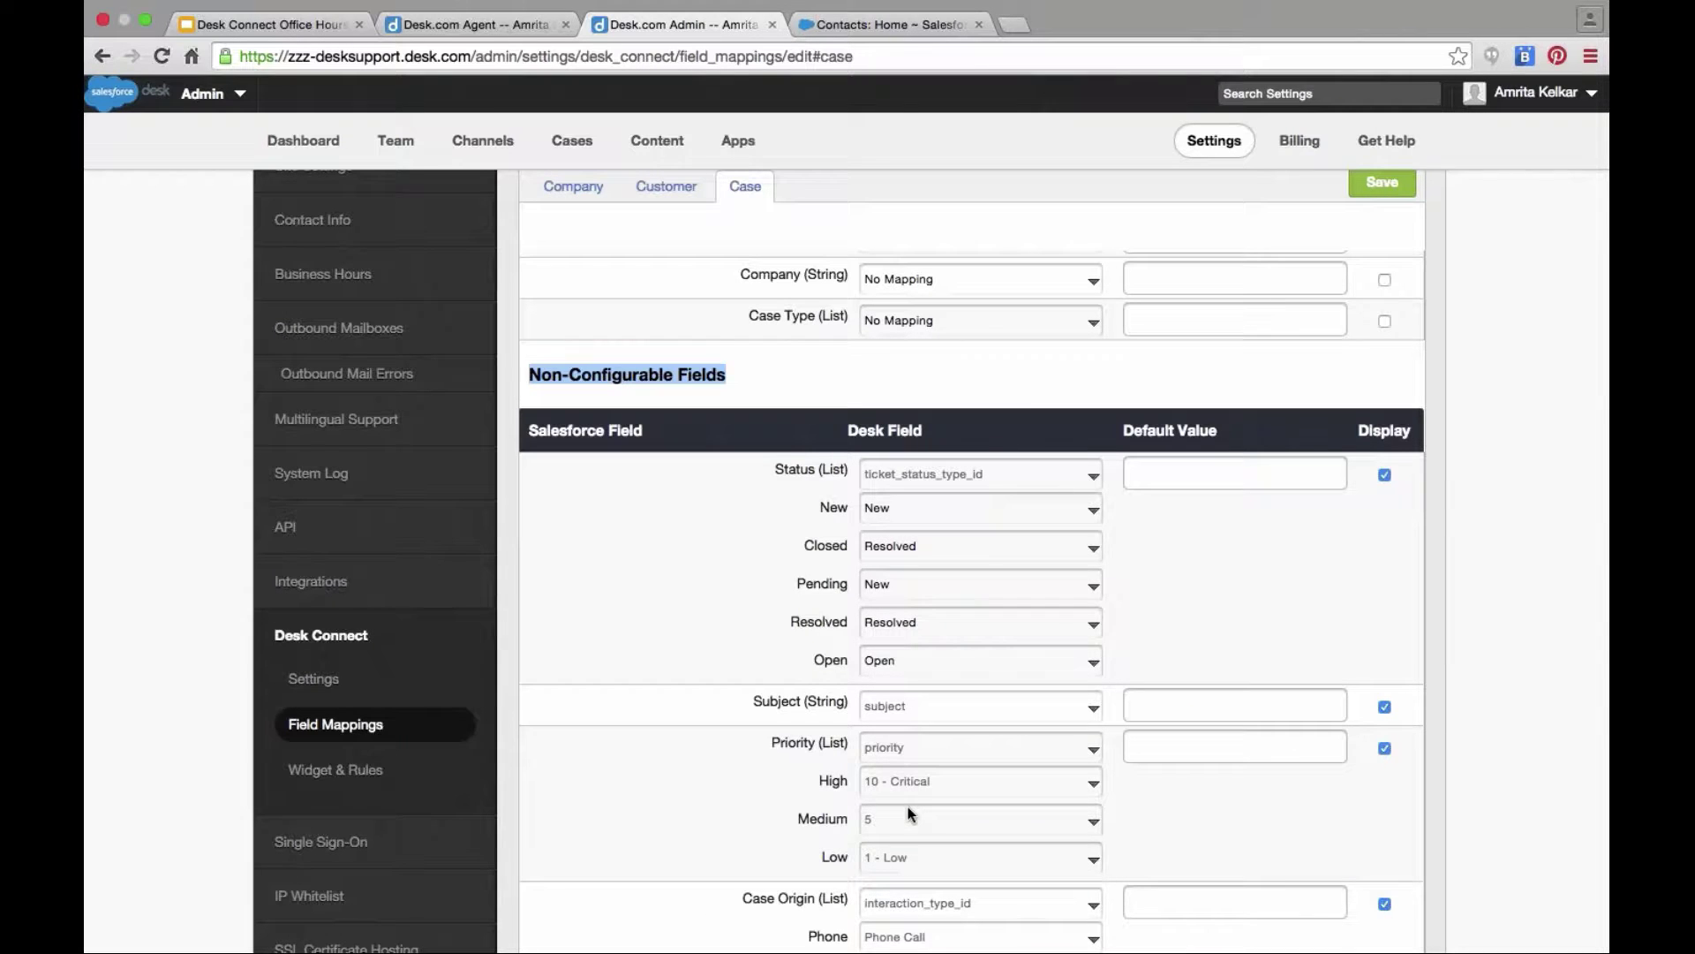
{"action": "scroll", "coordinate": [743, 606], "scroll_direction": "up", "scroll_amount": 8}
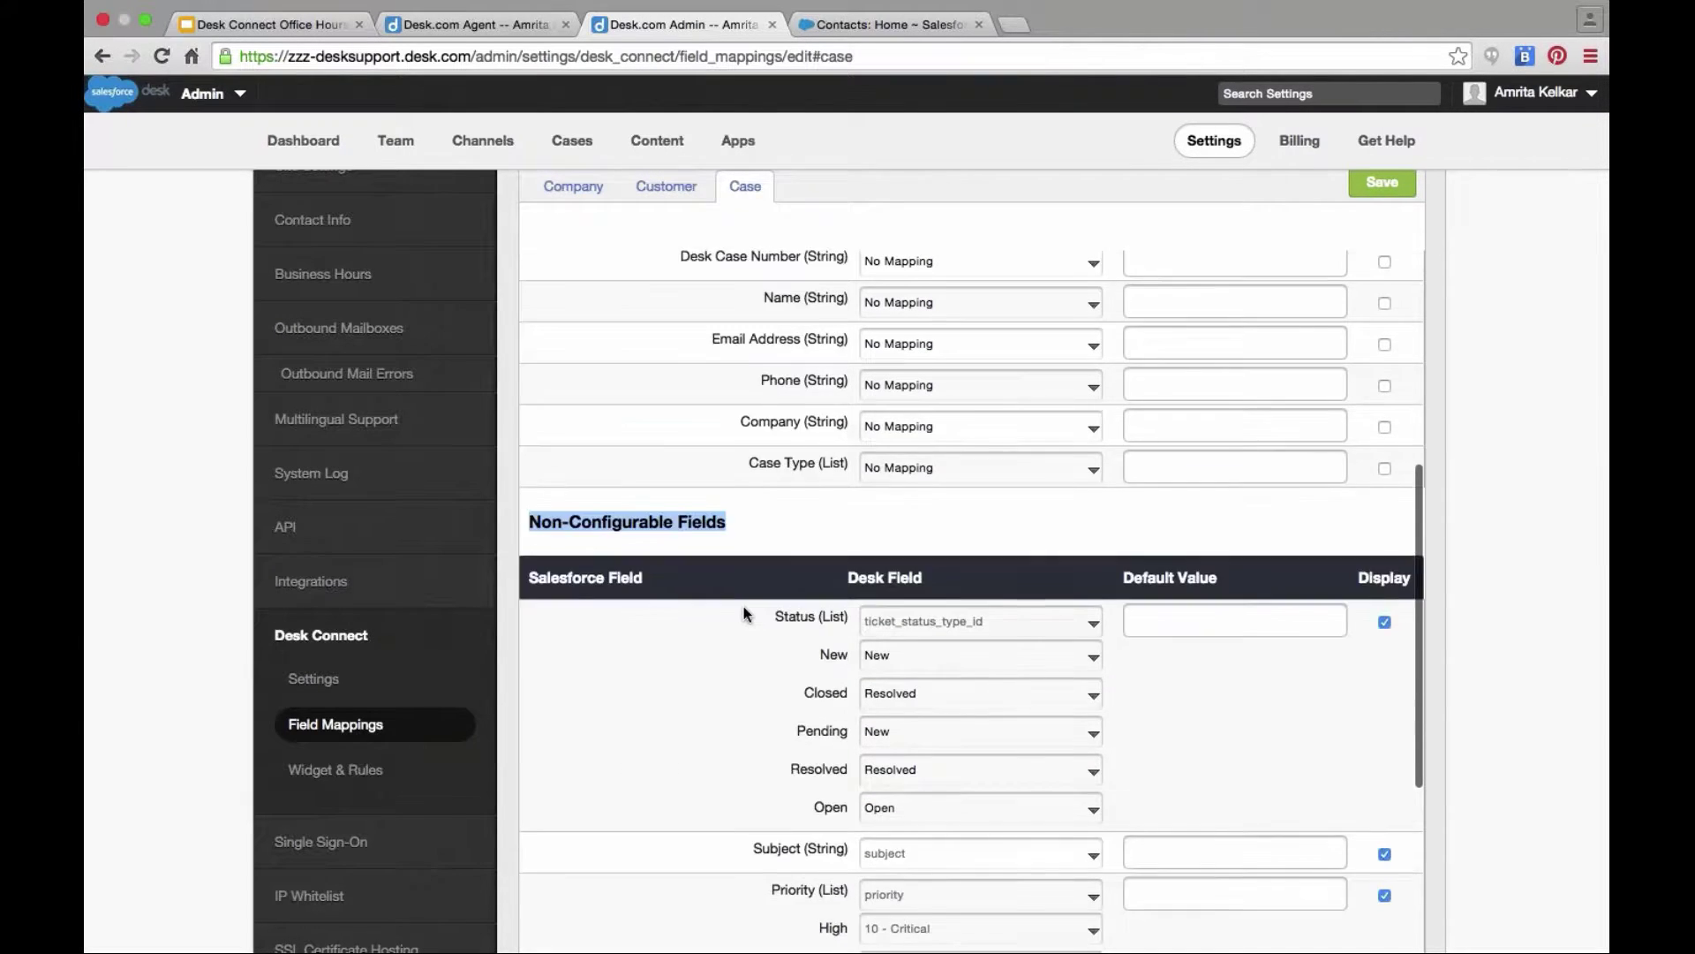
{"action": "scroll", "coordinate": [744, 618], "scroll_direction": "up", "scroll_amount": 8}
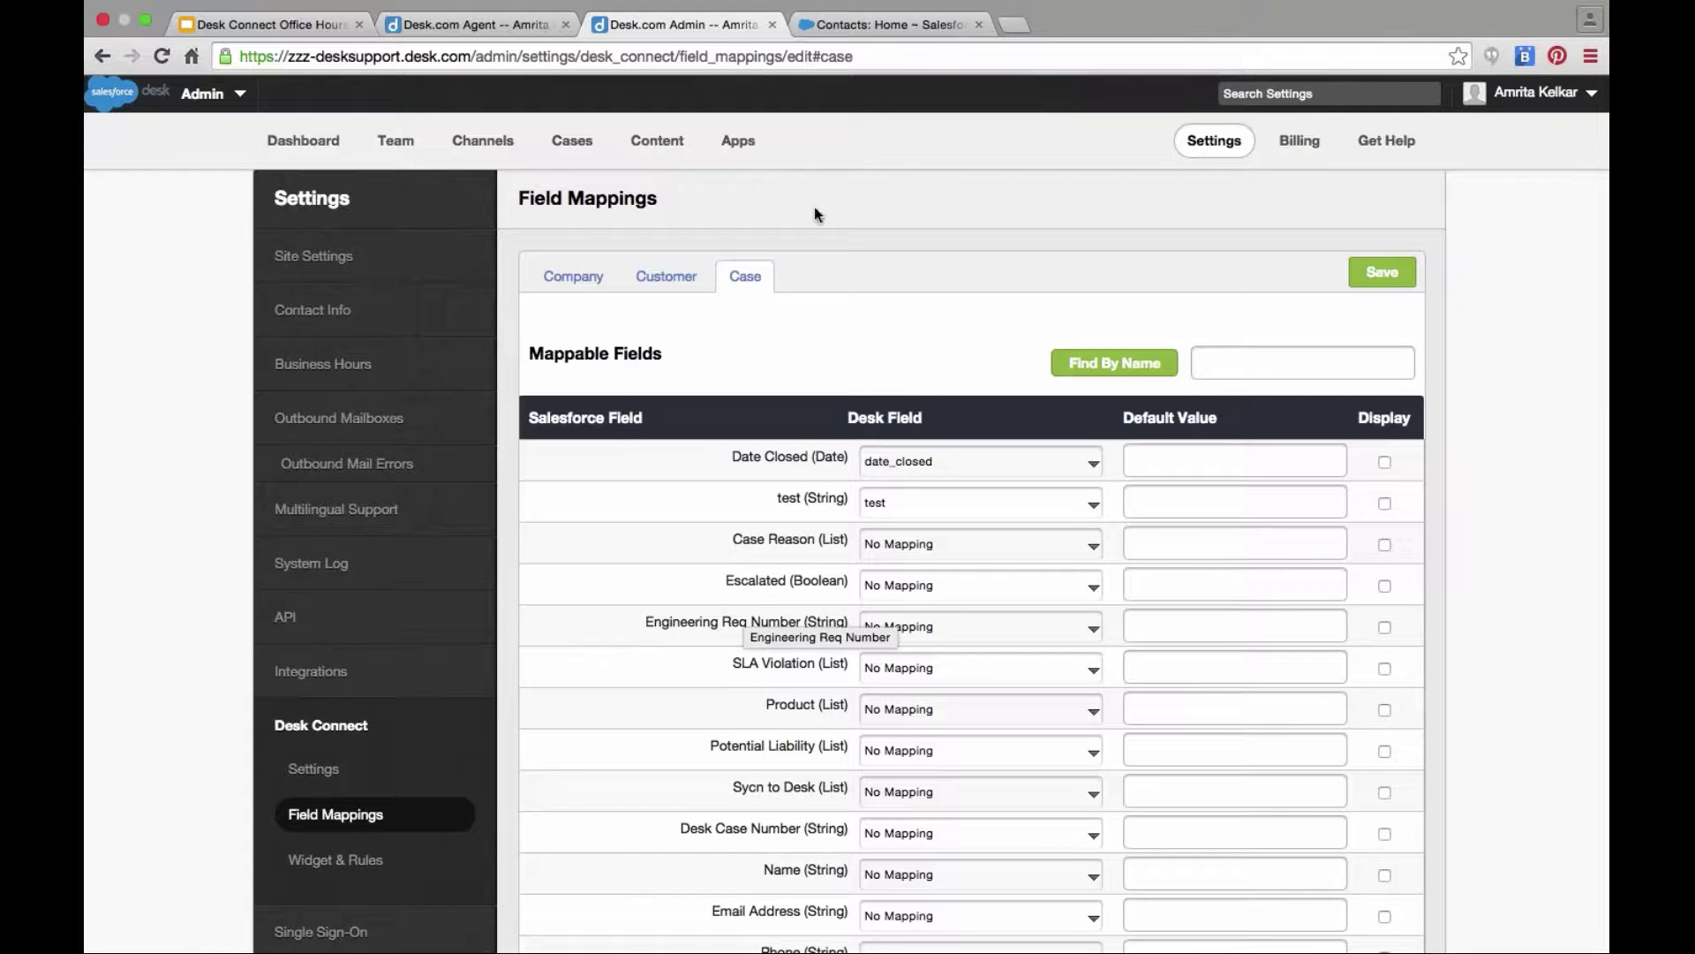
Step: Switch to Salesforce, view the Cases home page and open Setup
{"action": "left_click", "coordinate": [870, 24]}
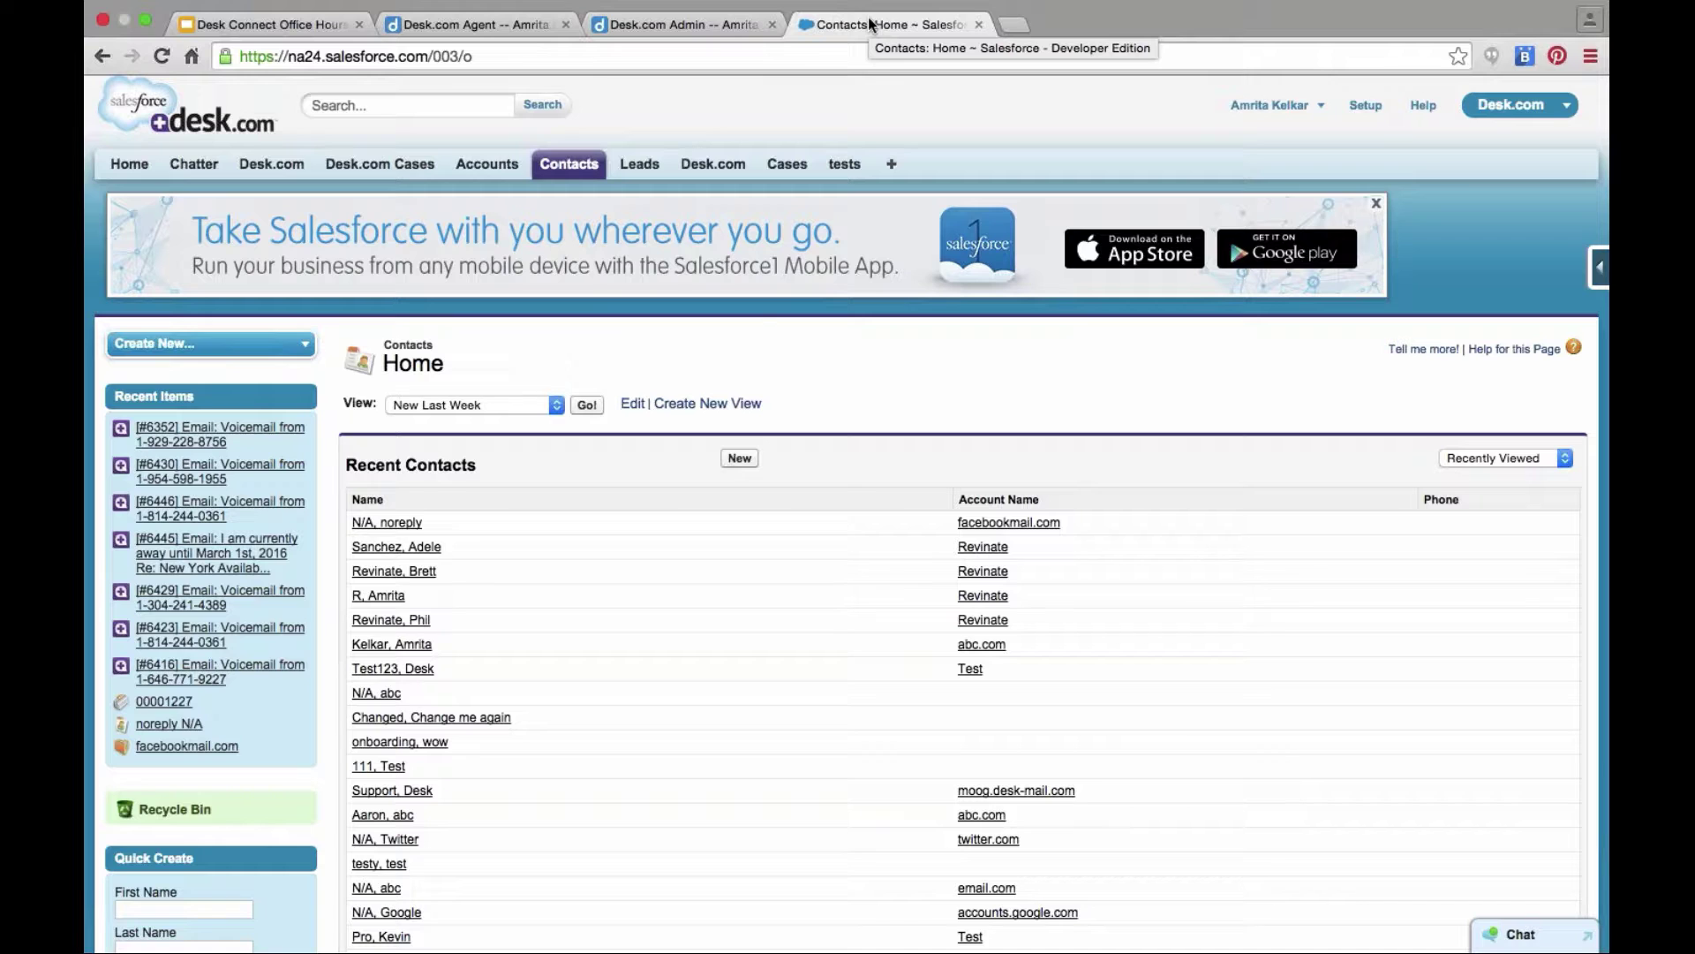
{"action": "left_click", "coordinate": [787, 166]}
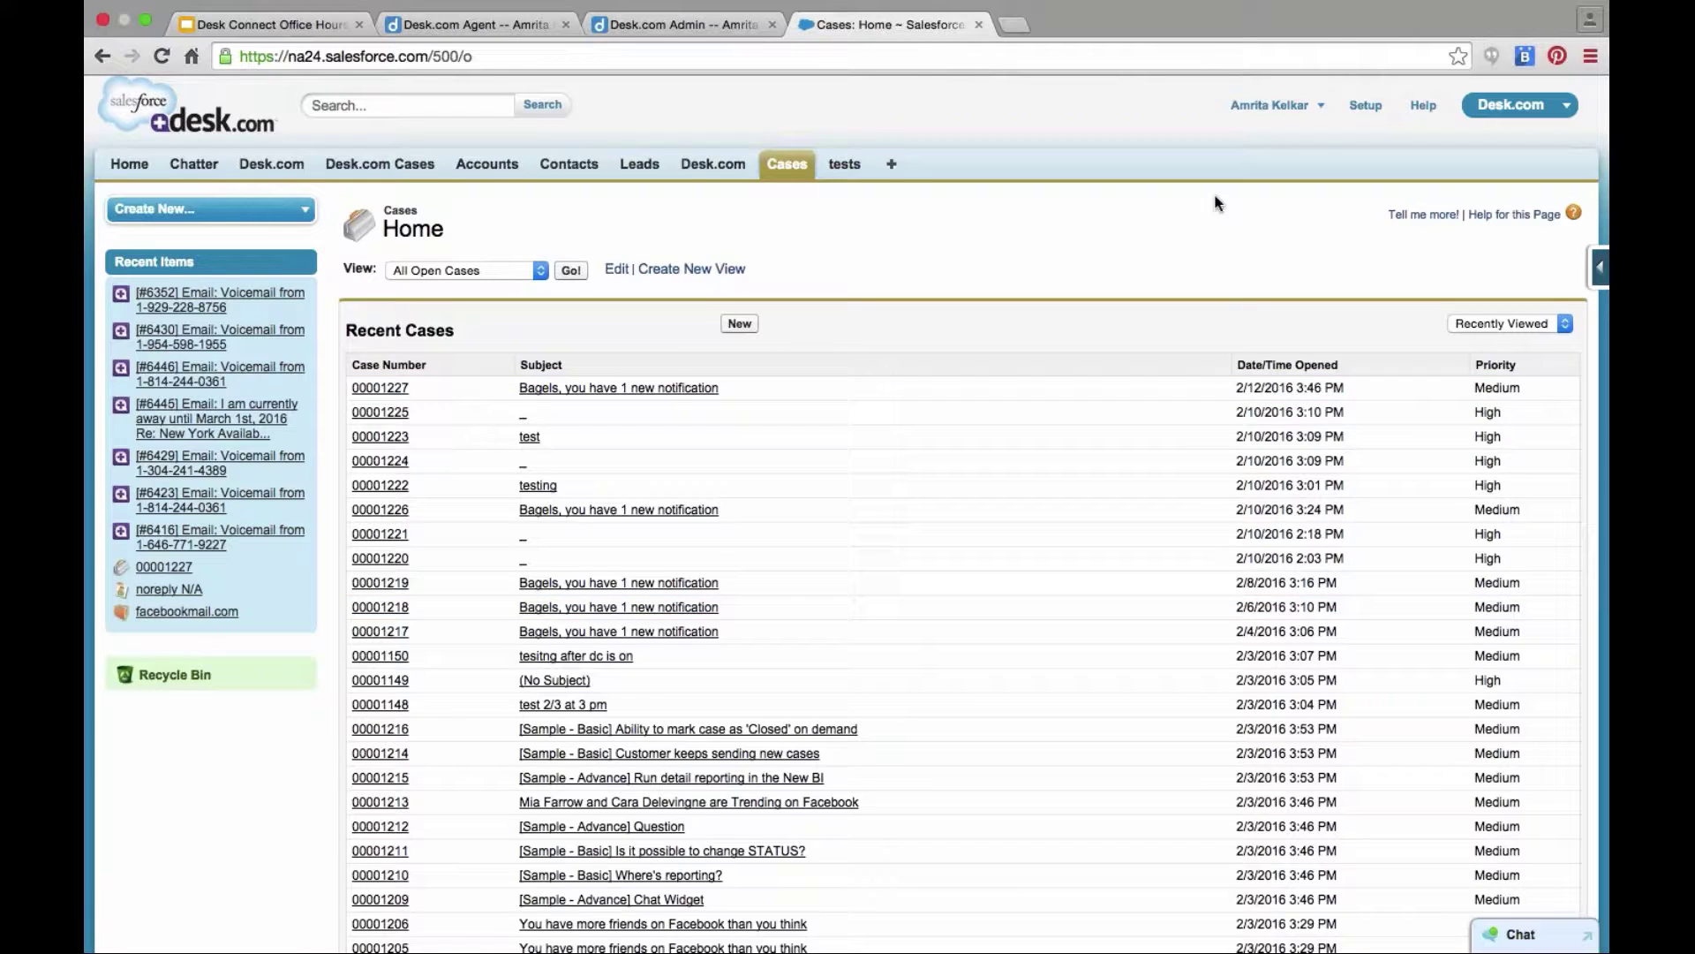
{"action": "left_click", "coordinate": [1367, 106]}
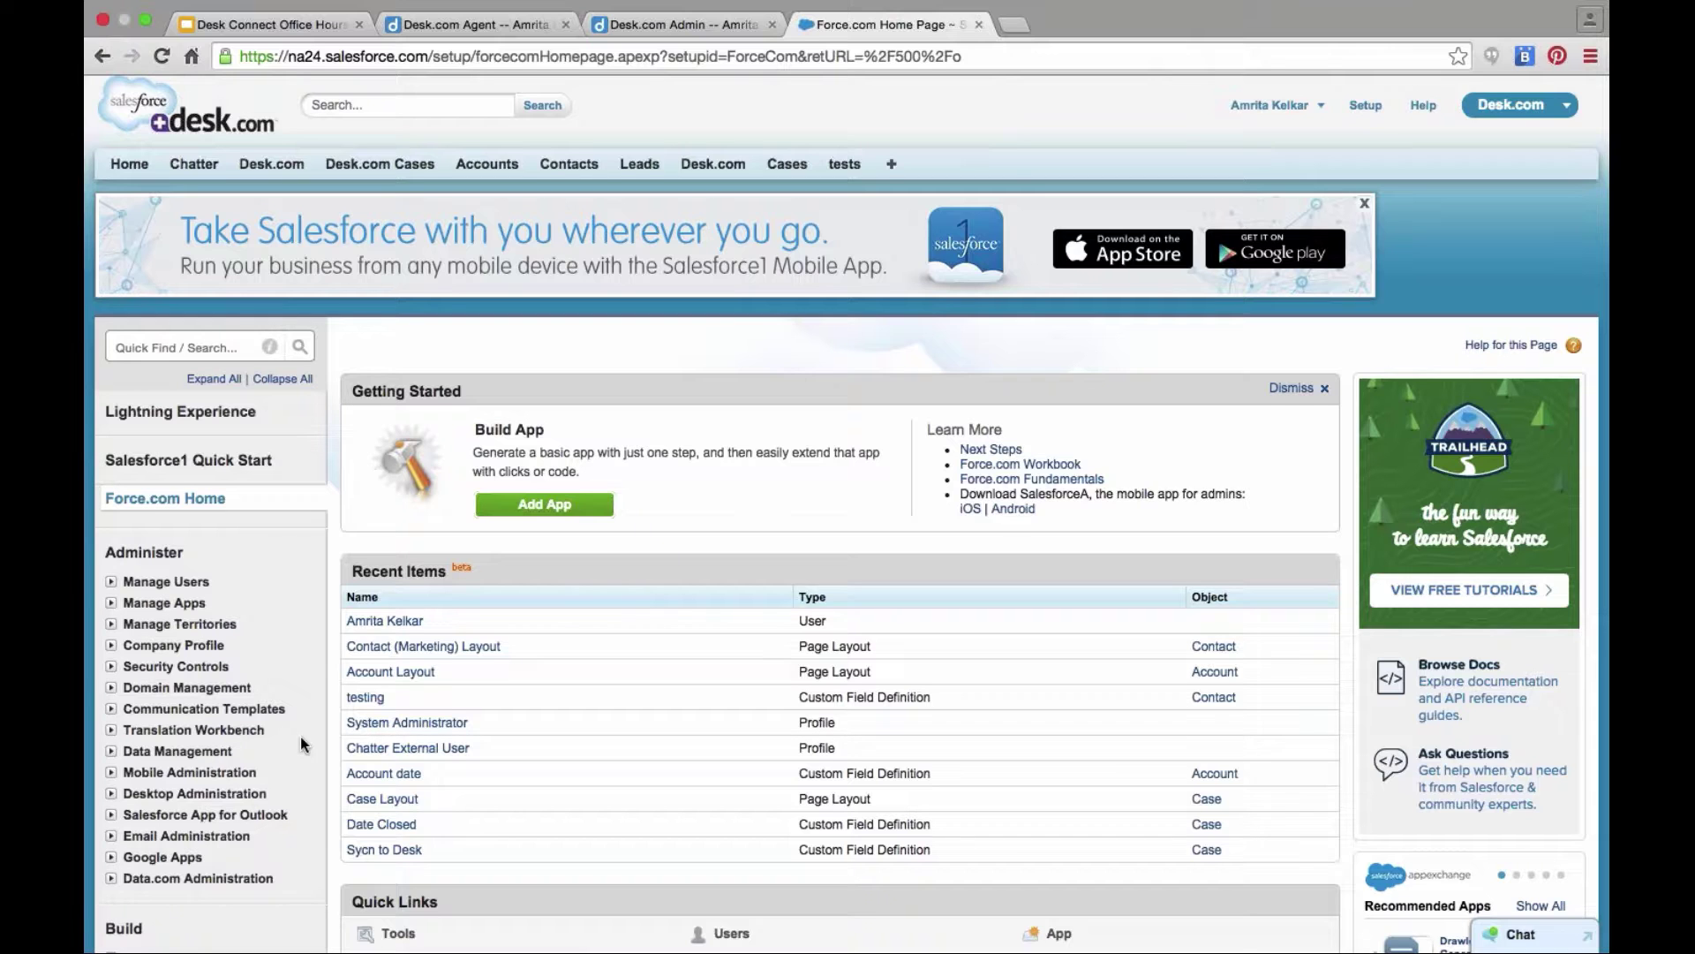
Step: Open the list of Case fields from the Cases customization options in Setup
{"action": "scroll", "coordinate": [302, 744], "scroll_direction": "down", "scroll_amount": 1}
{"action": "scroll", "coordinate": [302, 744], "scroll_direction": "down", "scroll_amount": 5}
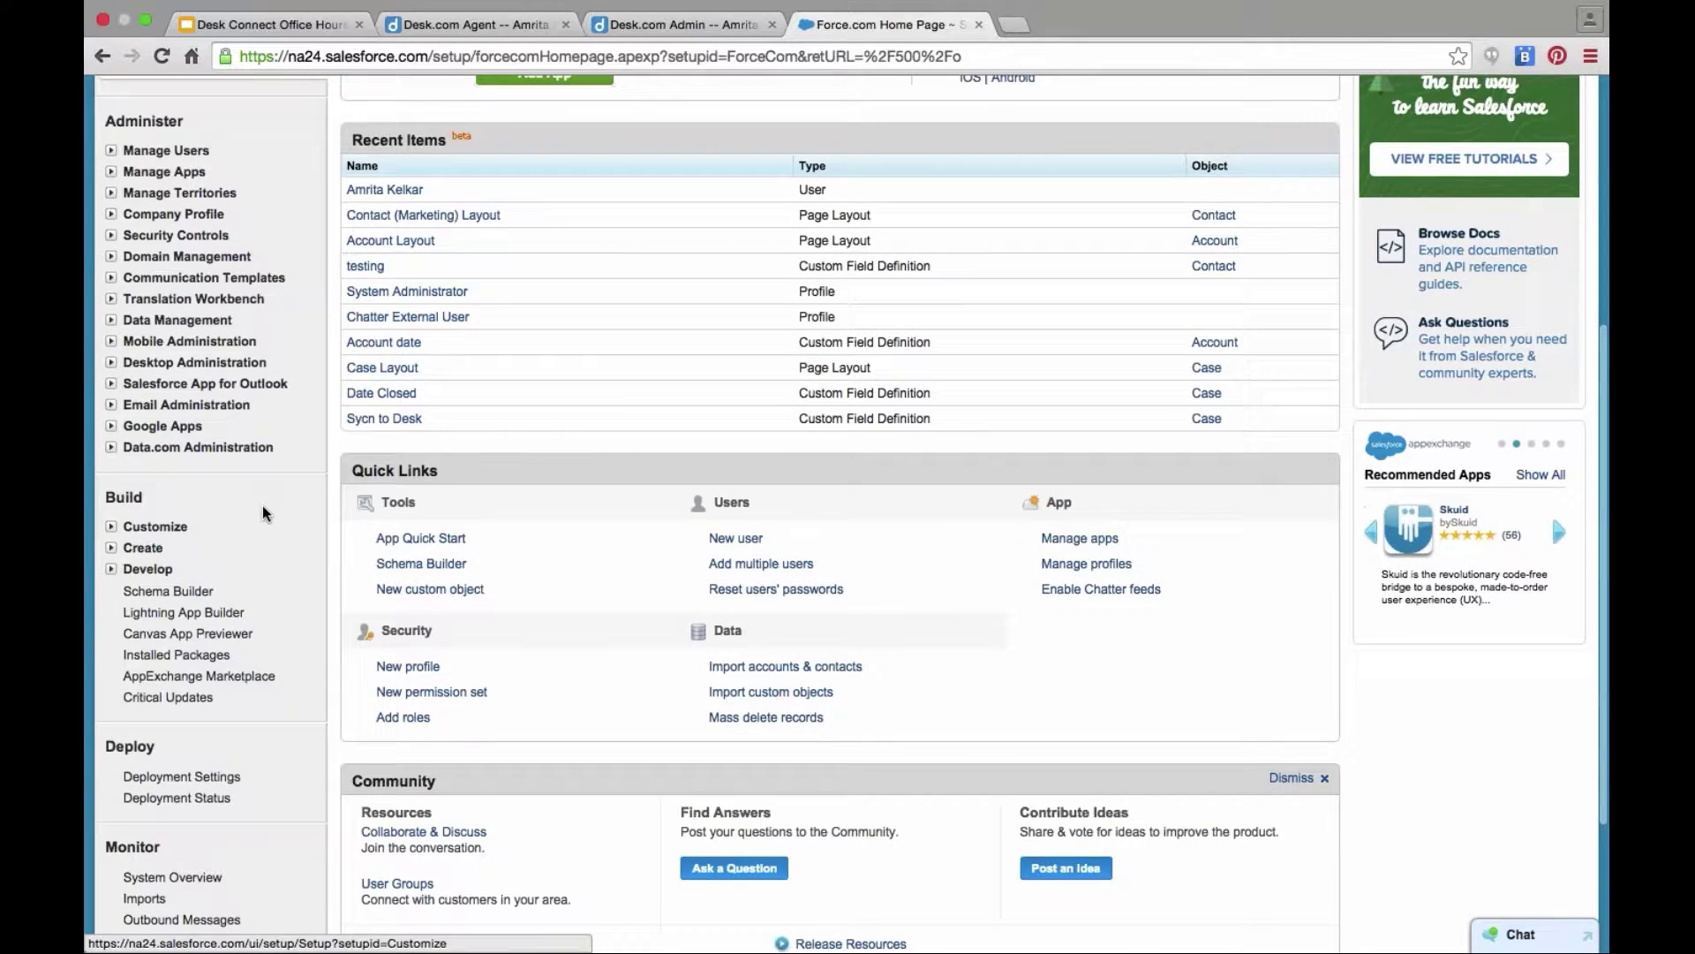
{"action": "left_click", "coordinate": [110, 527]}
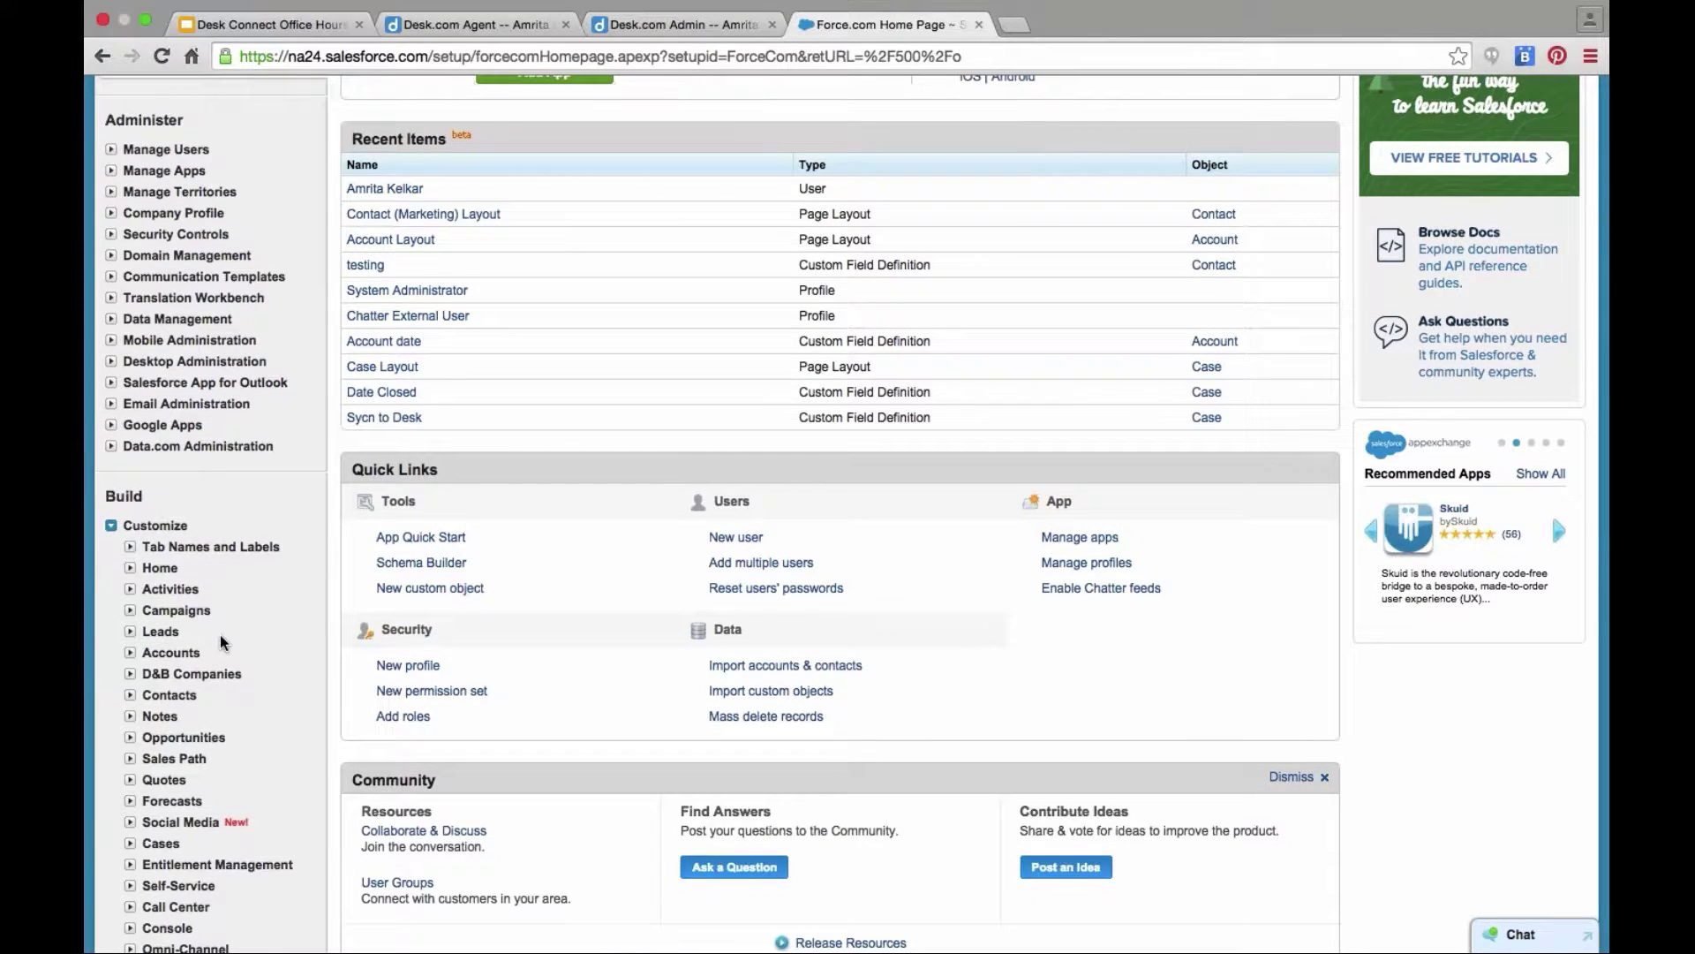
{"action": "scroll", "coordinate": [222, 642], "scroll_direction": "down", "scroll_amount": 1}
{"action": "scroll", "coordinate": [151, 618], "scroll_direction": "down", "scroll_amount": 6}
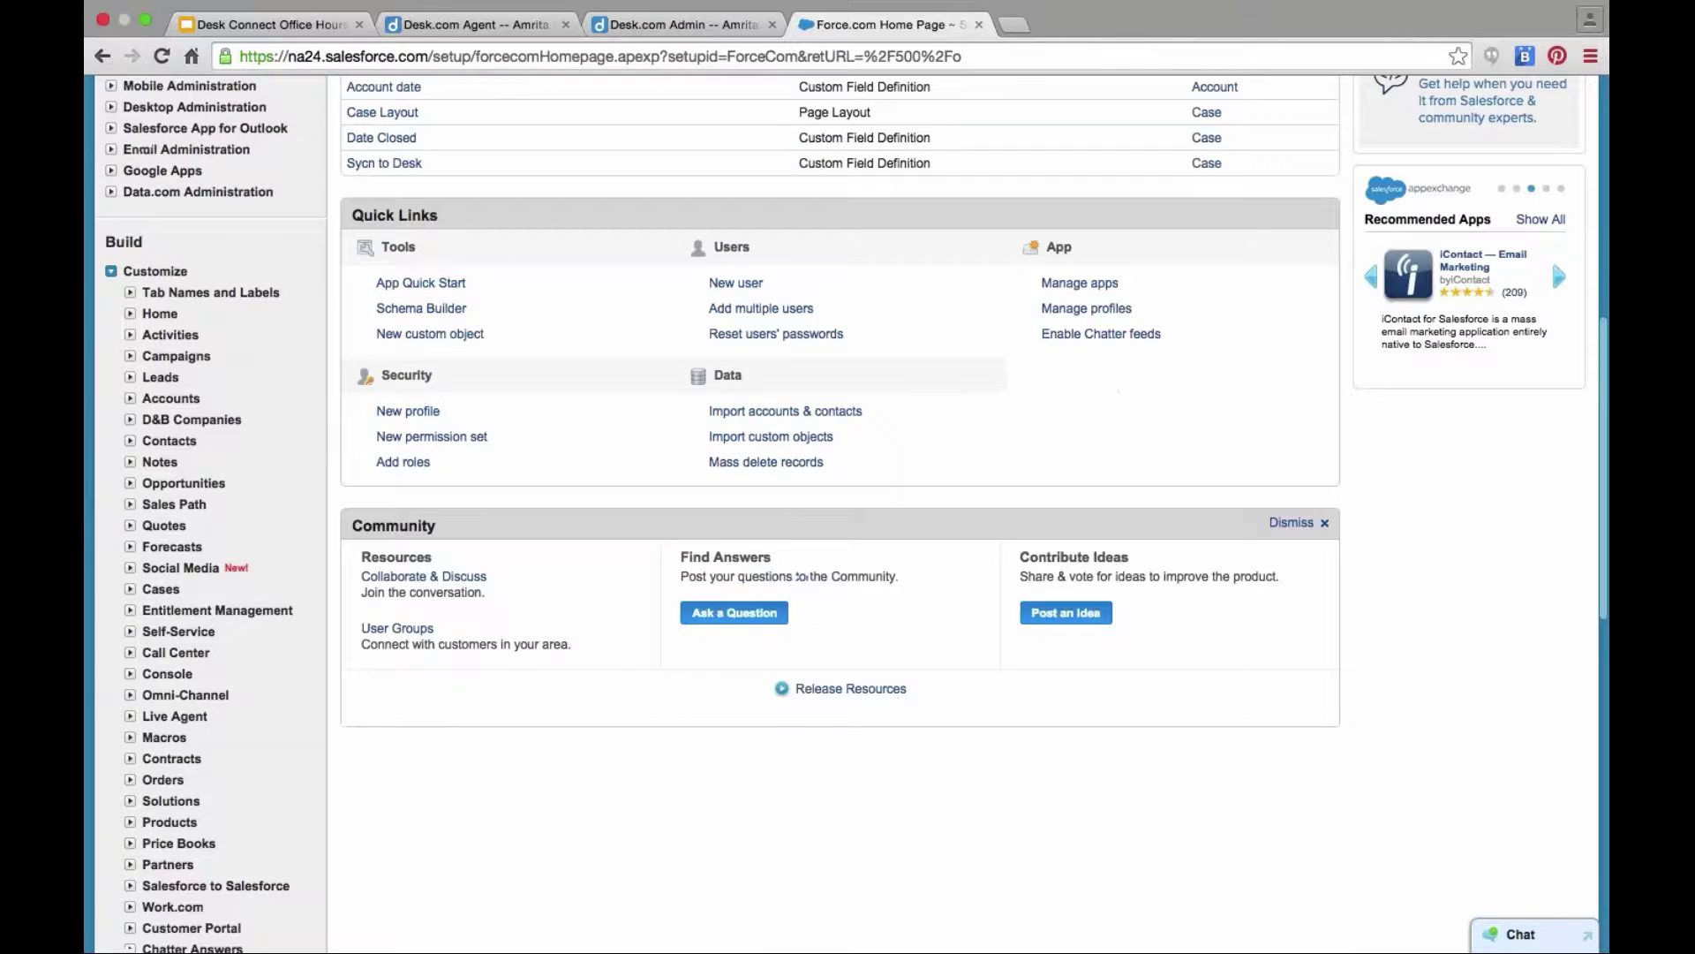
{"action": "left_click", "coordinate": [130, 589]}
{"action": "left_click", "coordinate": [178, 612]}
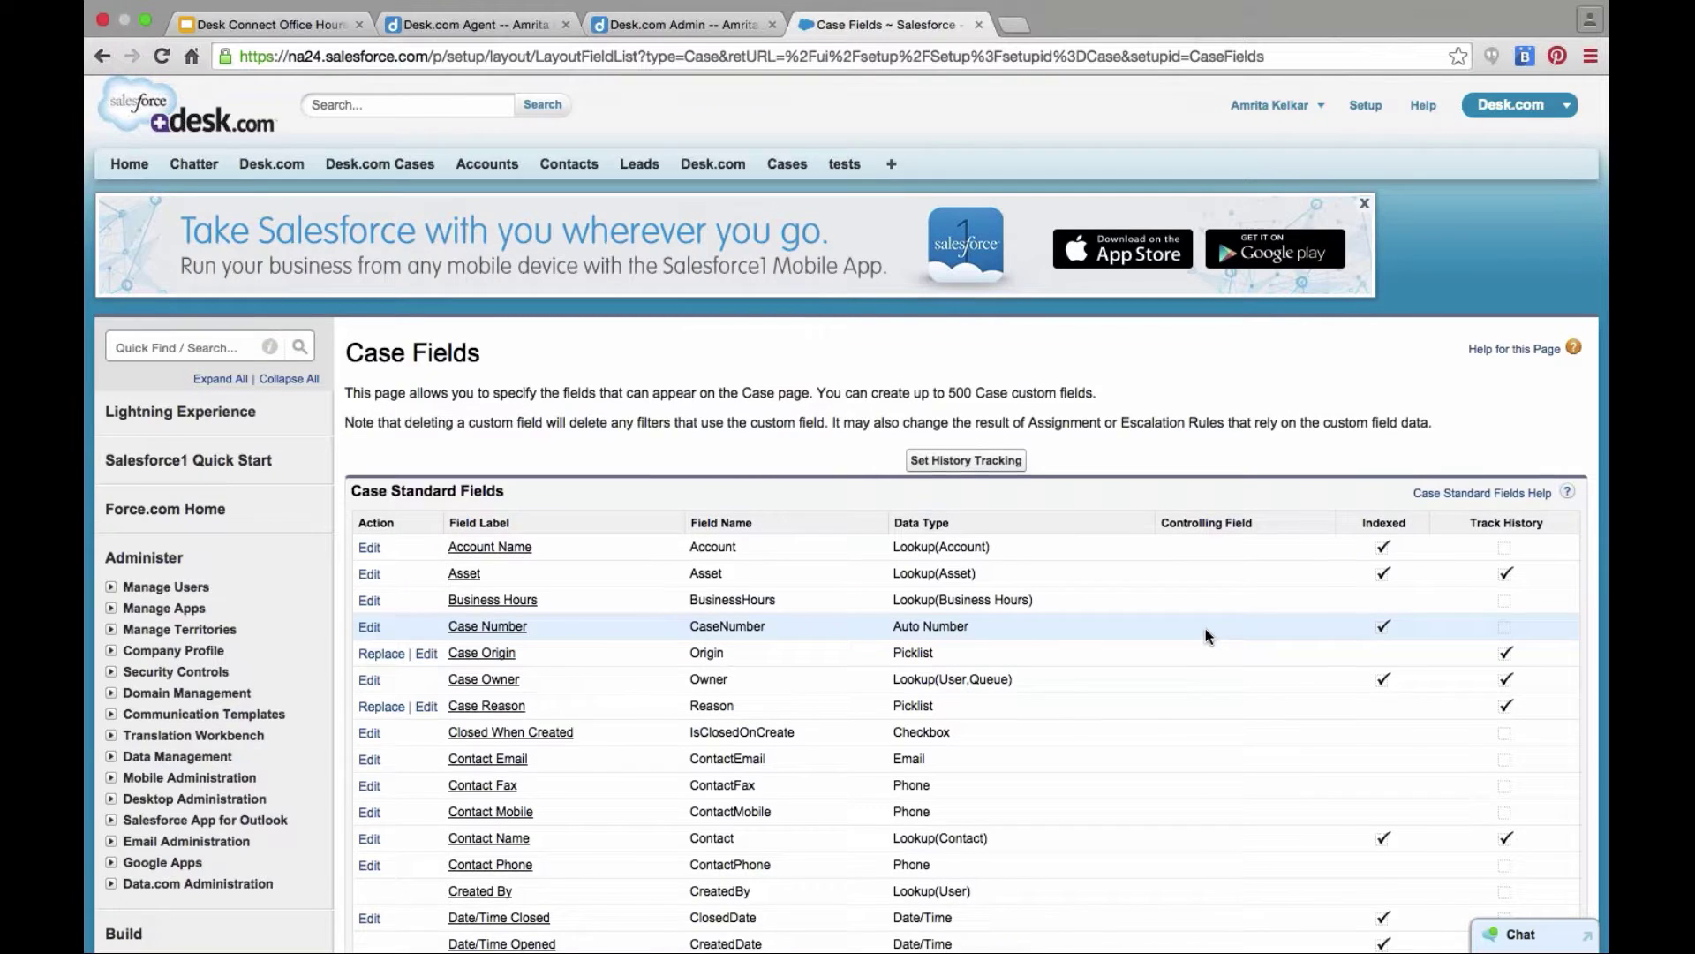
Step: Open the standard Priority field of Case to view its picklist values
{"action": "scroll", "coordinate": [1205, 628], "scroll_direction": "down", "scroll_amount": 5}
{"action": "scroll", "coordinate": [1205, 628], "scroll_direction": "down", "scroll_amount": 7}
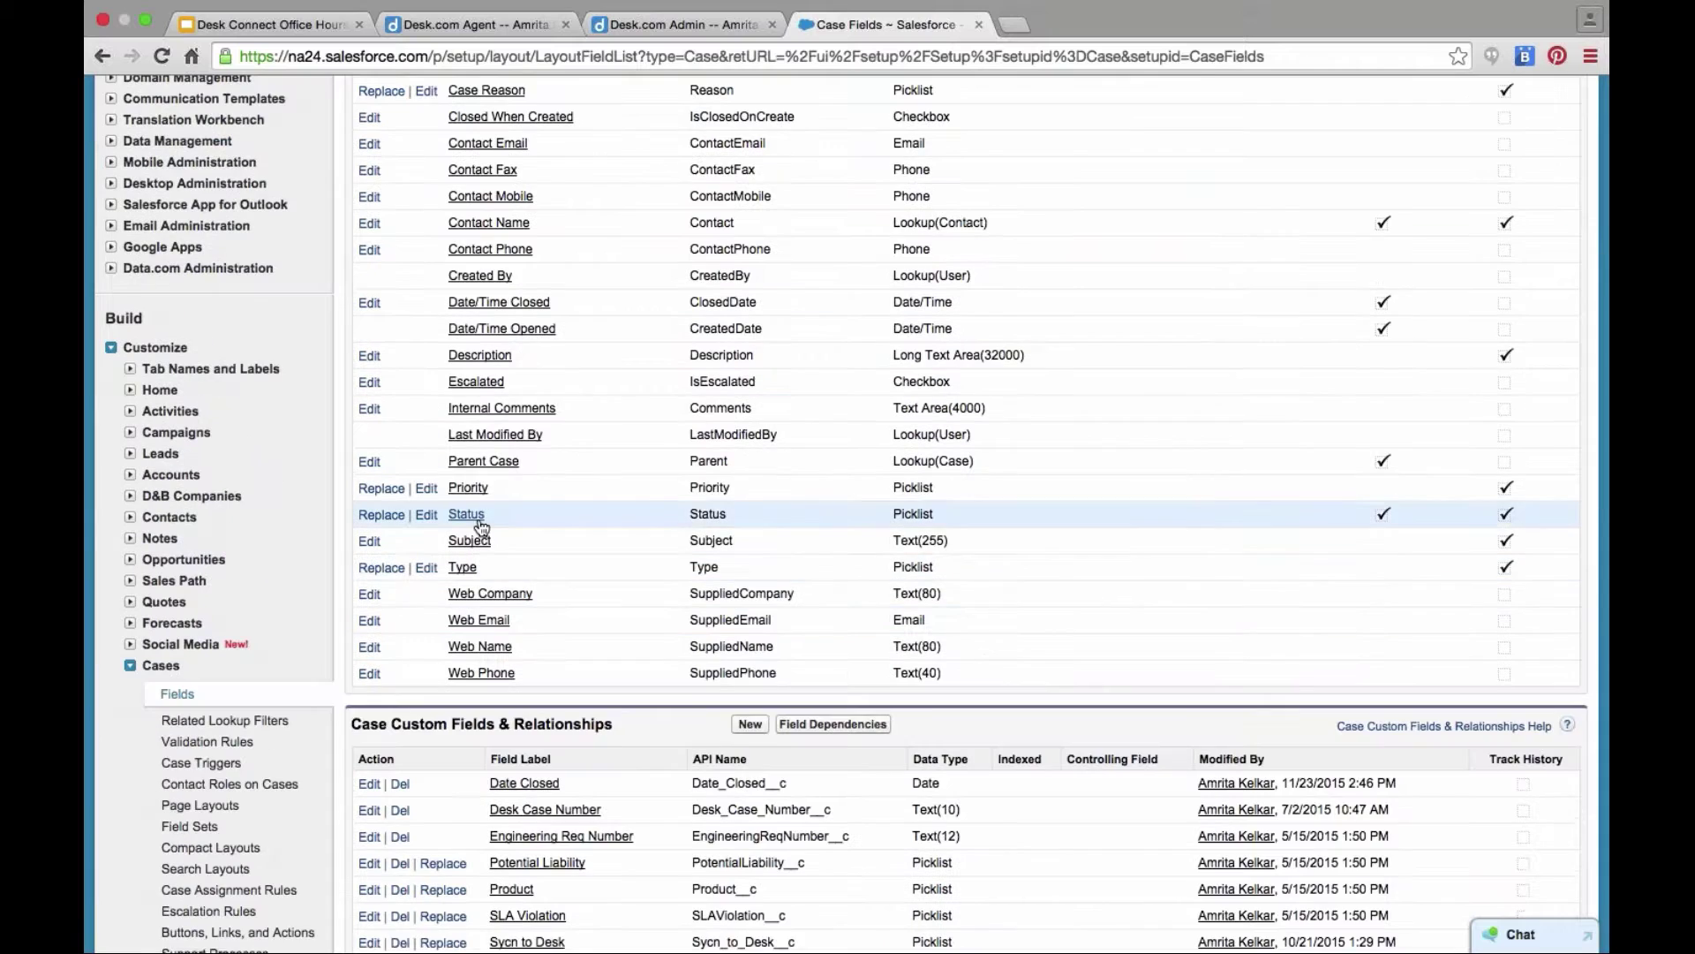
{"action": "left_click", "coordinate": [466, 493]}
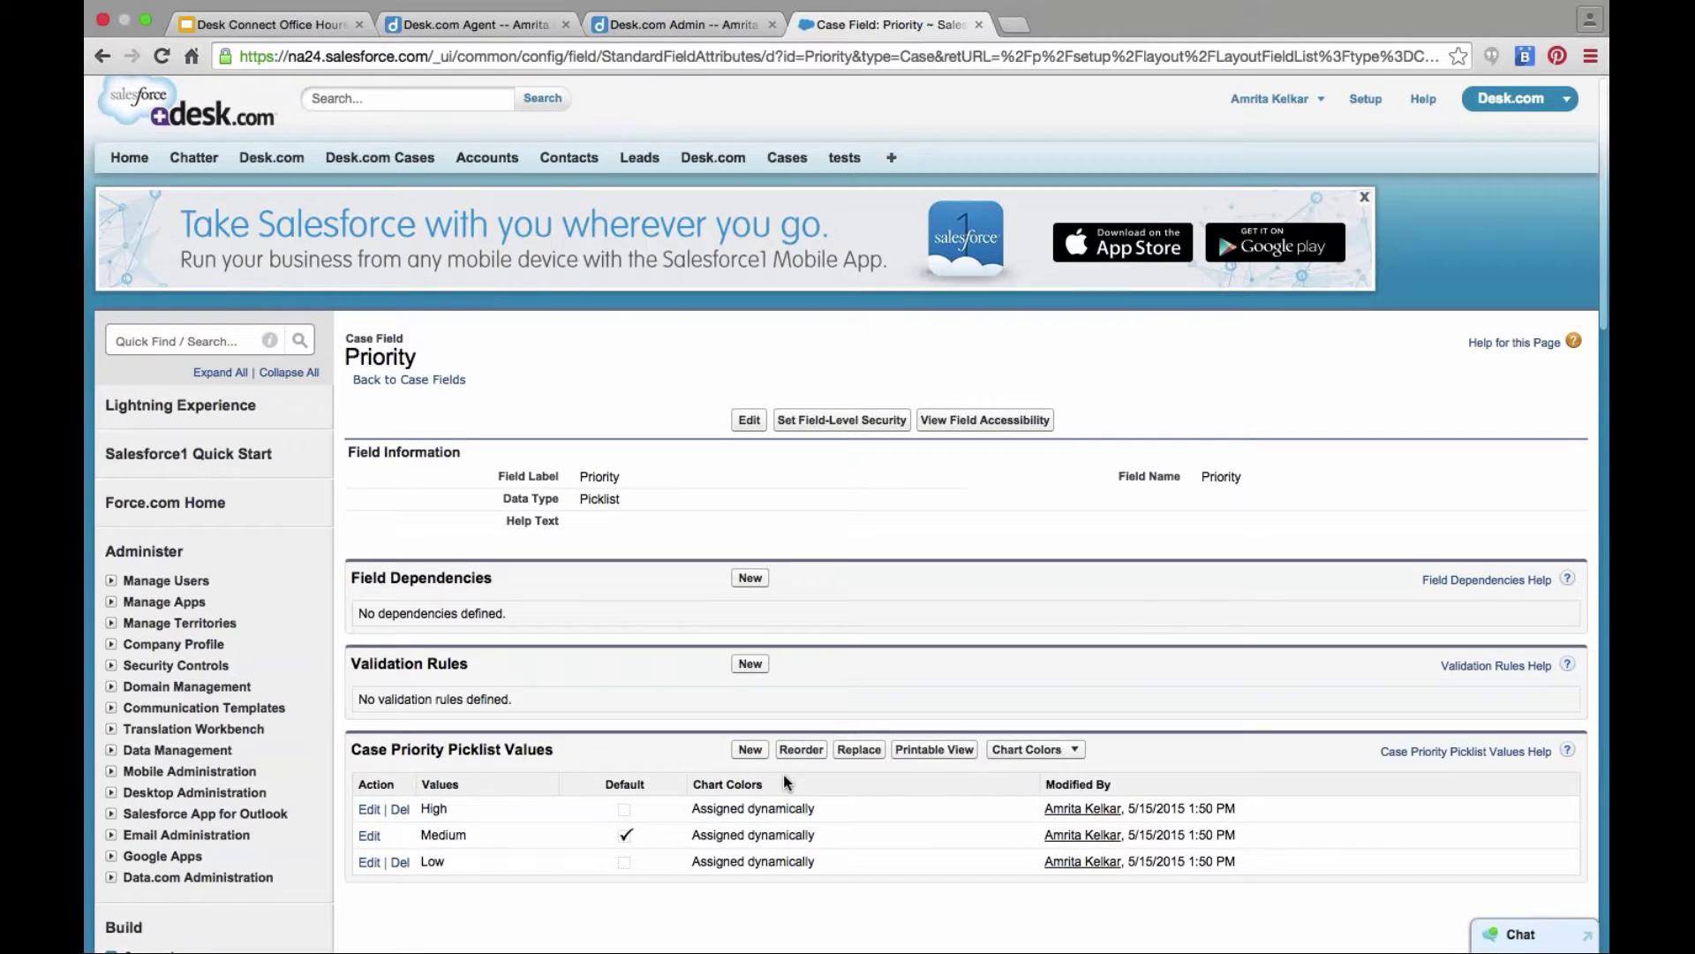
Step: Return to the Case fields list and open the standard Status field to review its picklist values
{"action": "scroll", "coordinate": [784, 781], "scroll_direction": "down", "scroll_amount": 5}
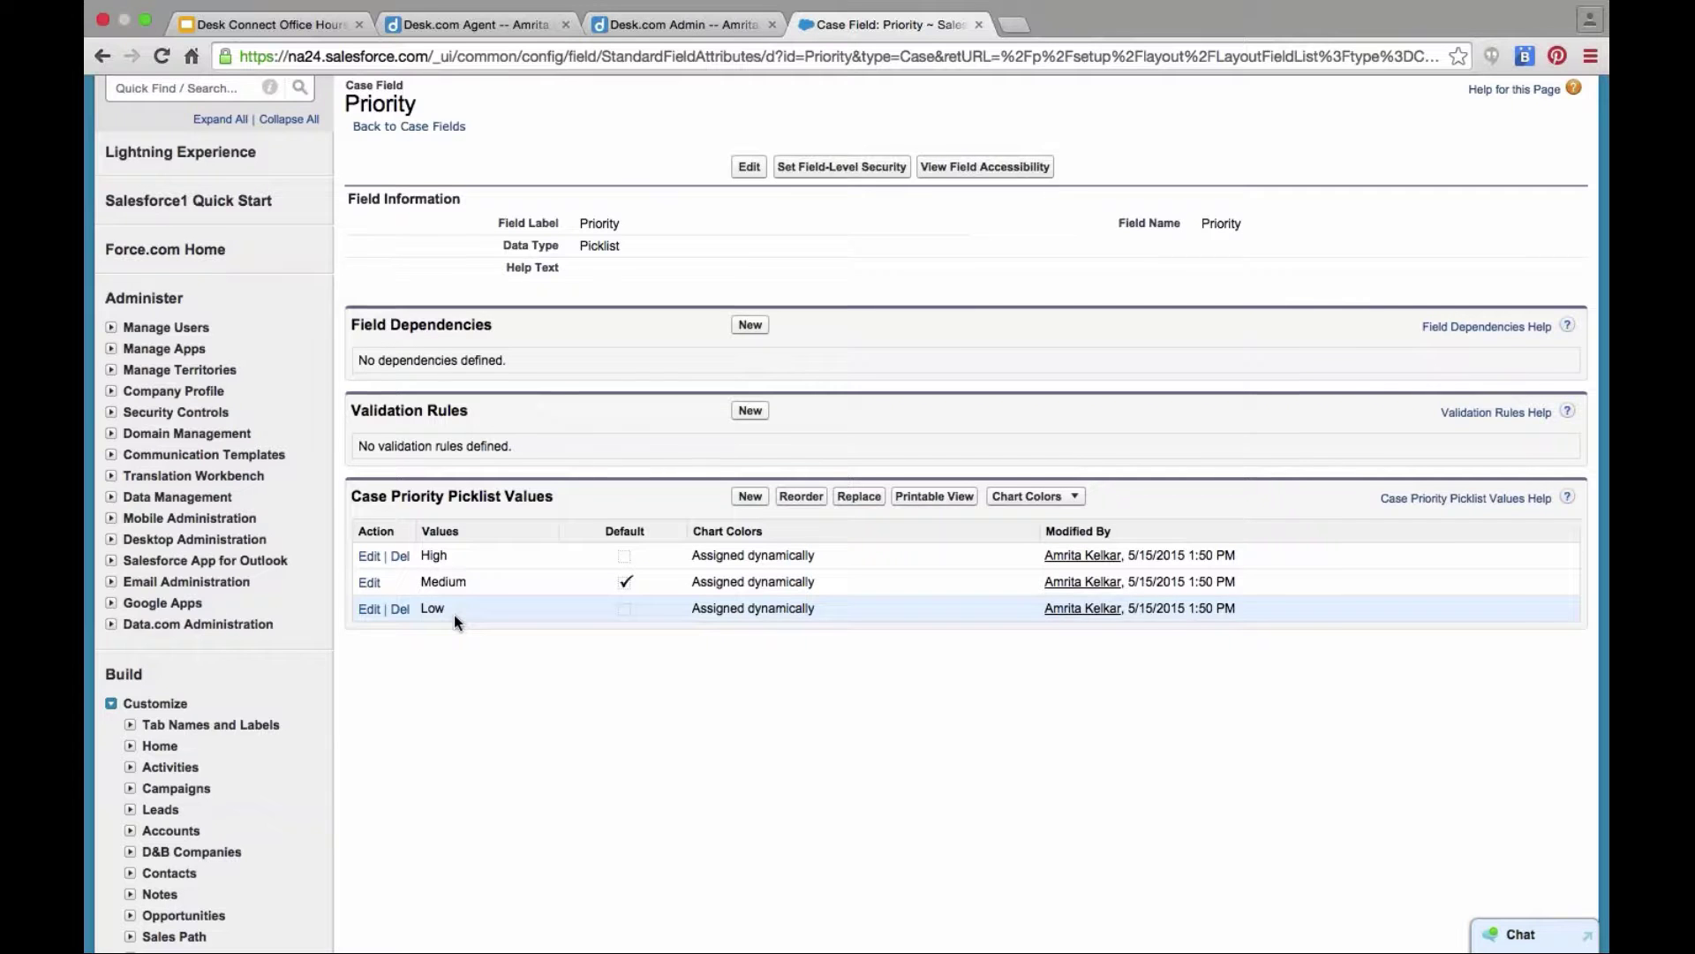
{"action": "scroll", "coordinate": [459, 601], "scroll_direction": "up", "scroll_amount": 5}
{"action": "left_click", "coordinate": [393, 387]}
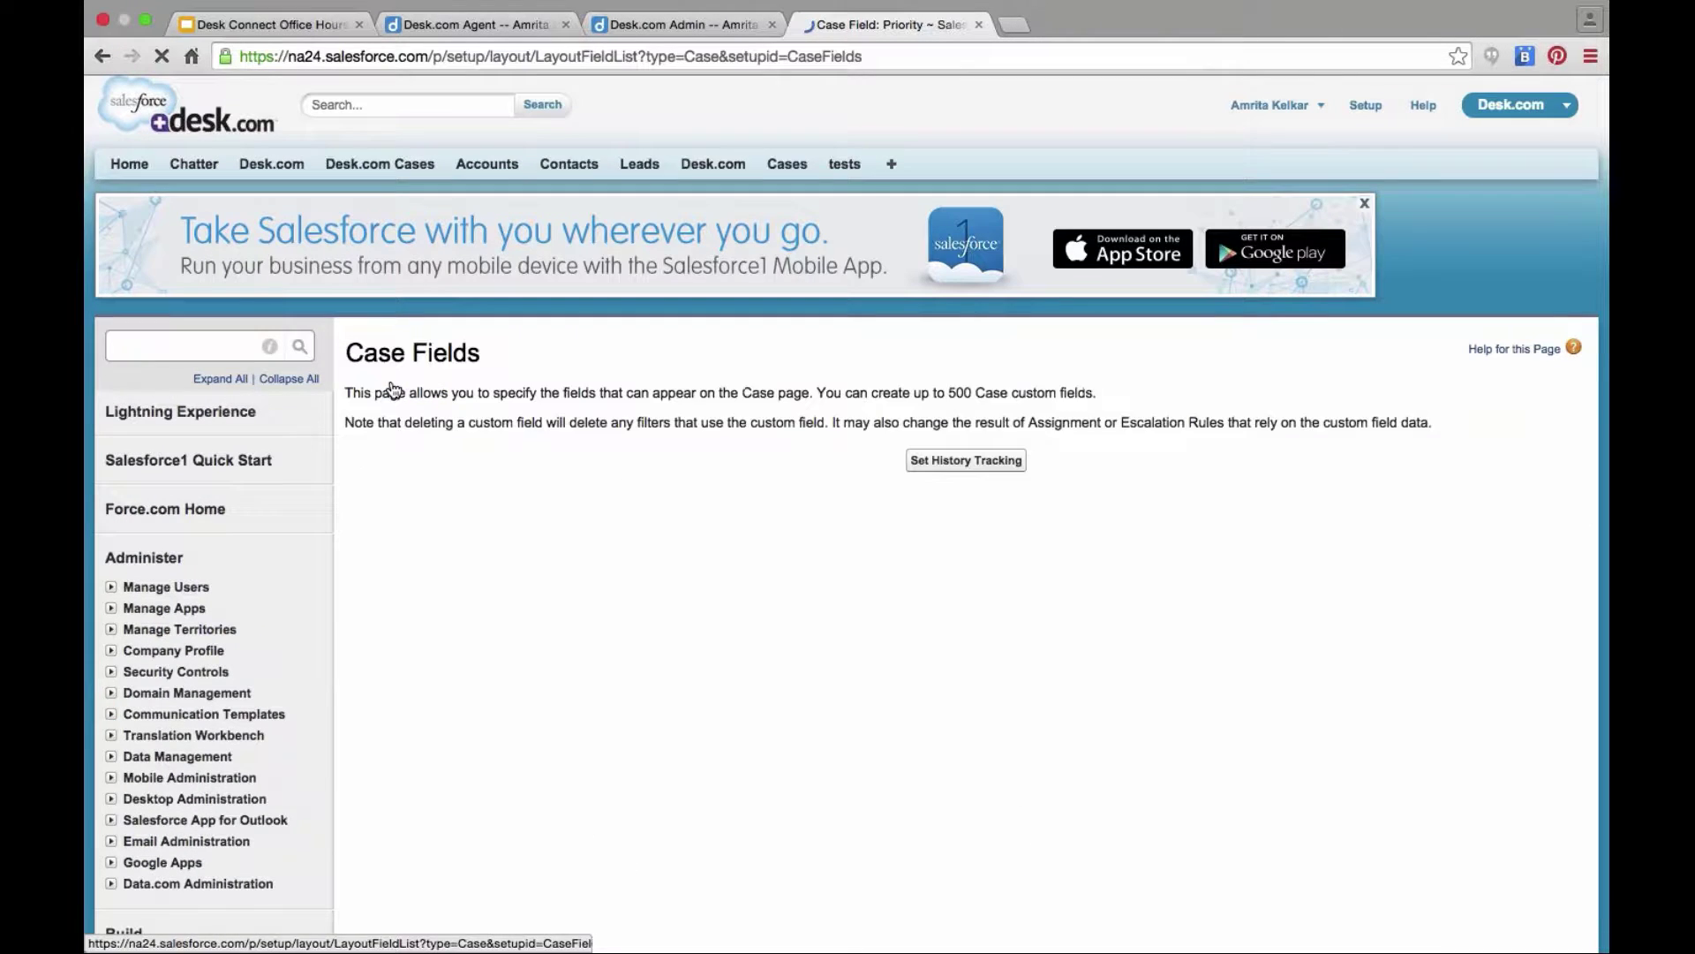
{"action": "scroll", "coordinate": [565, 707], "scroll_direction": "down", "scroll_amount": 4}
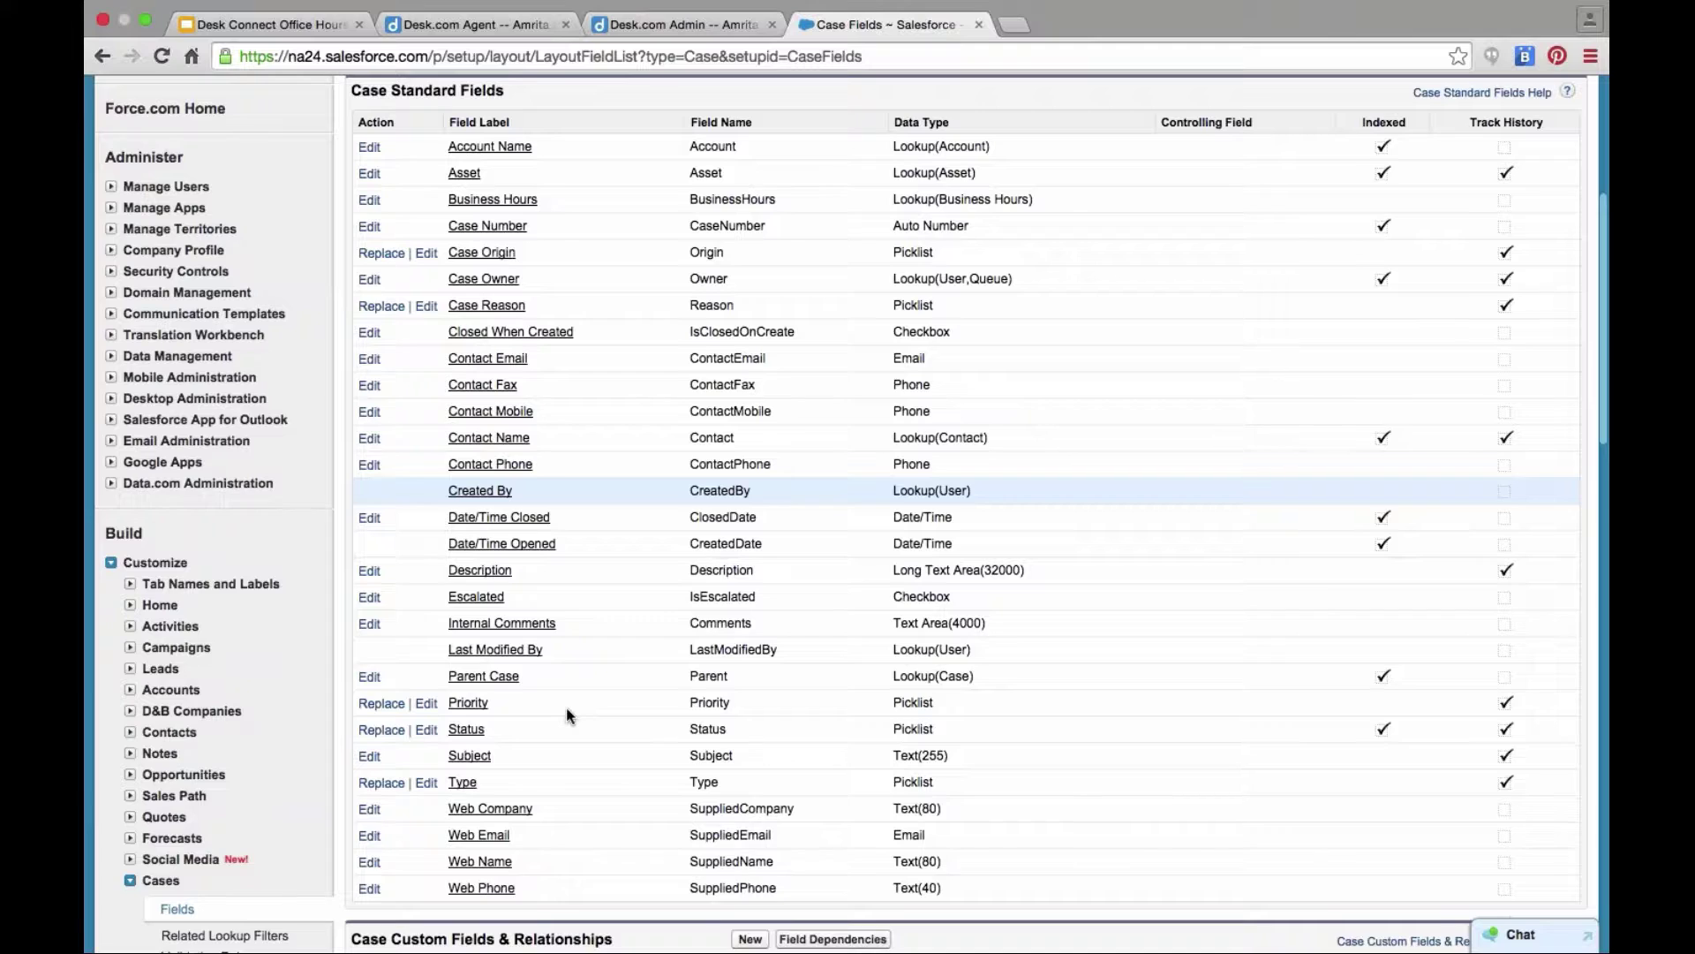
{"action": "scroll", "coordinate": [565, 706], "scroll_direction": "down", "scroll_amount": 5}
{"action": "left_click", "coordinate": [465, 300]}
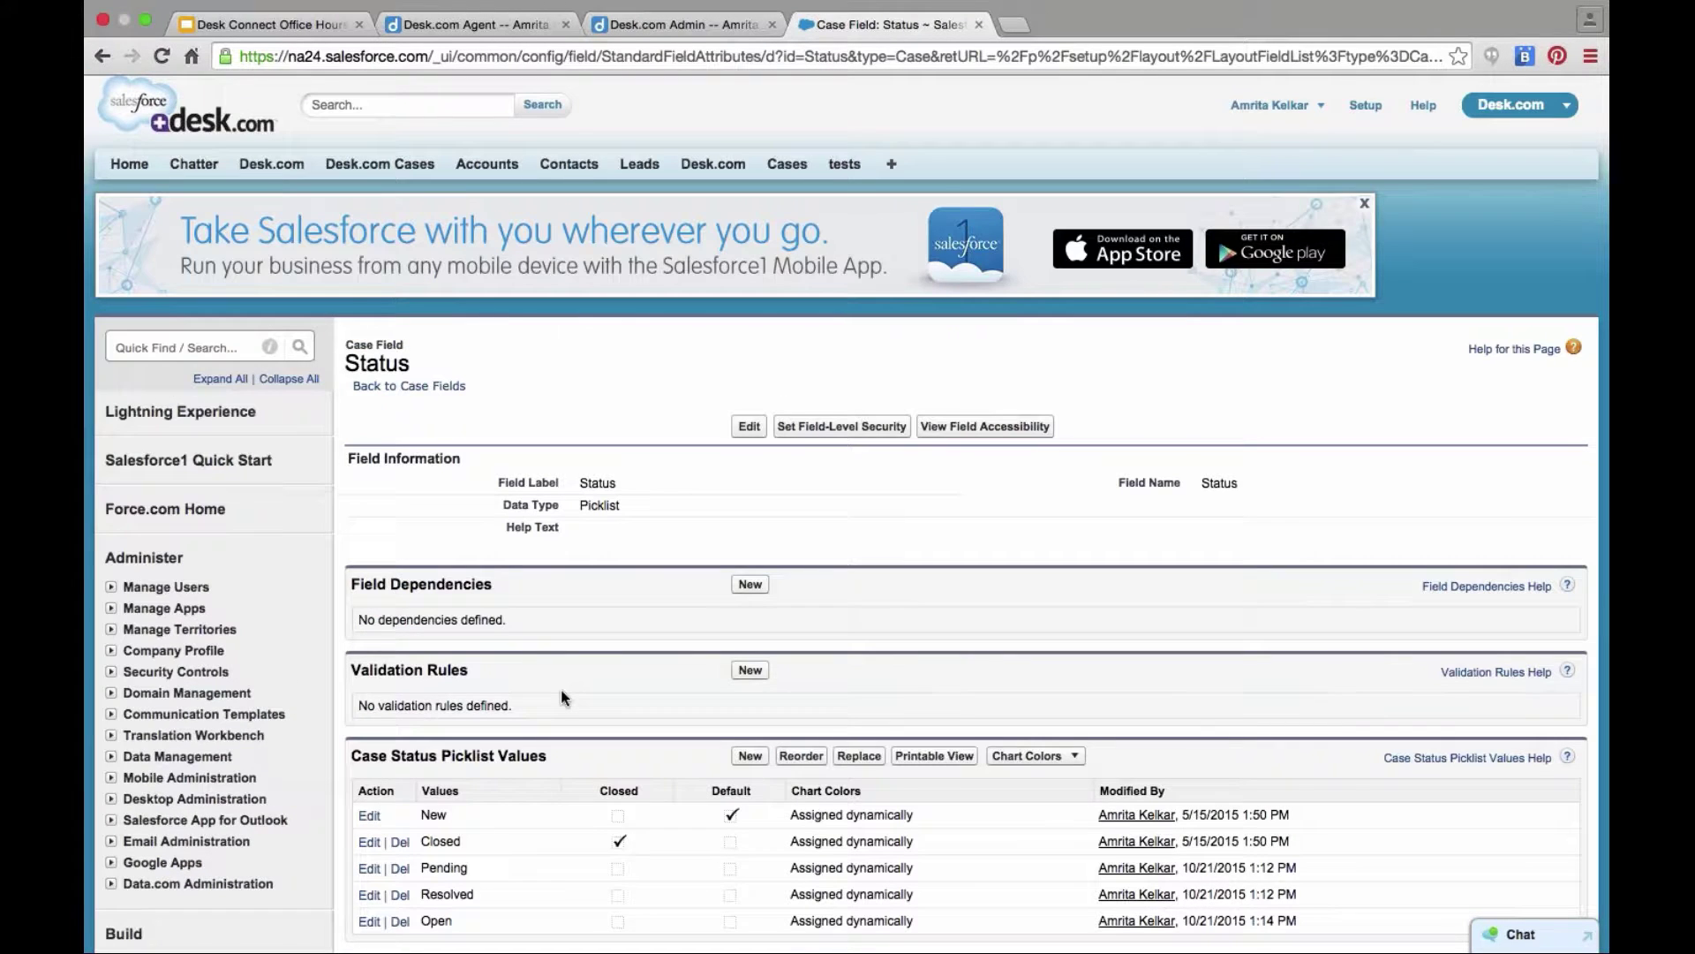
{"action": "scroll", "coordinate": [562, 698], "scroll_direction": "down", "scroll_amount": 5}
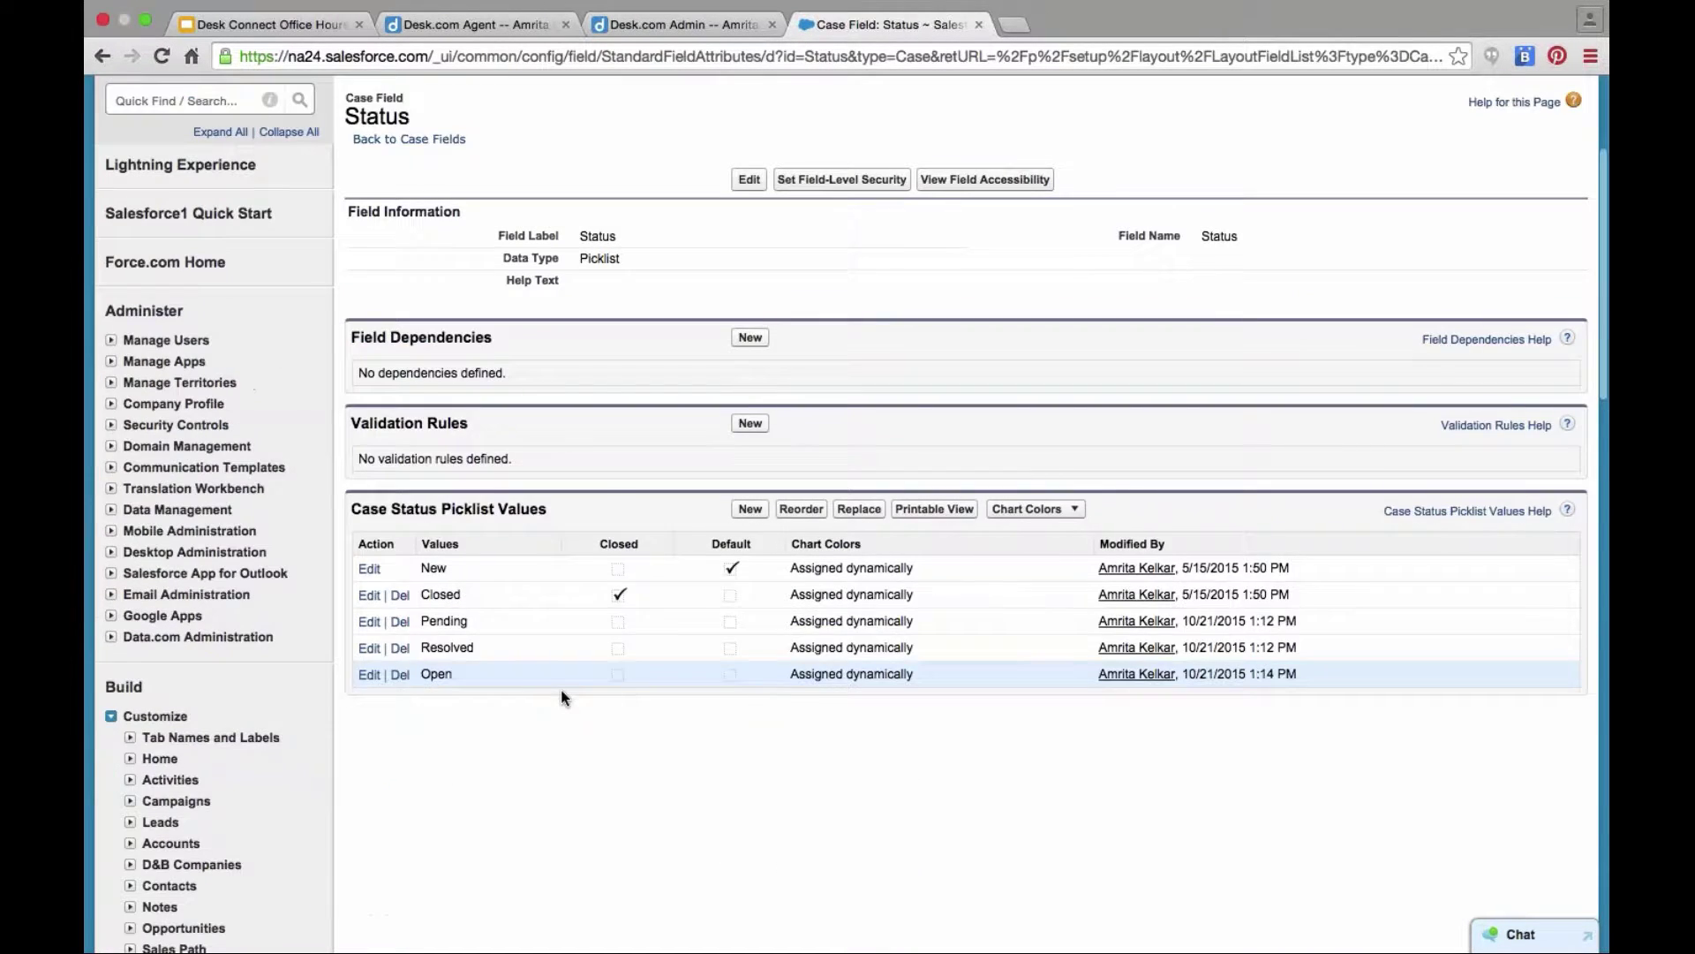
{"action": "scroll", "coordinate": [561, 697], "scroll_direction": "down", "scroll_amount": 1}
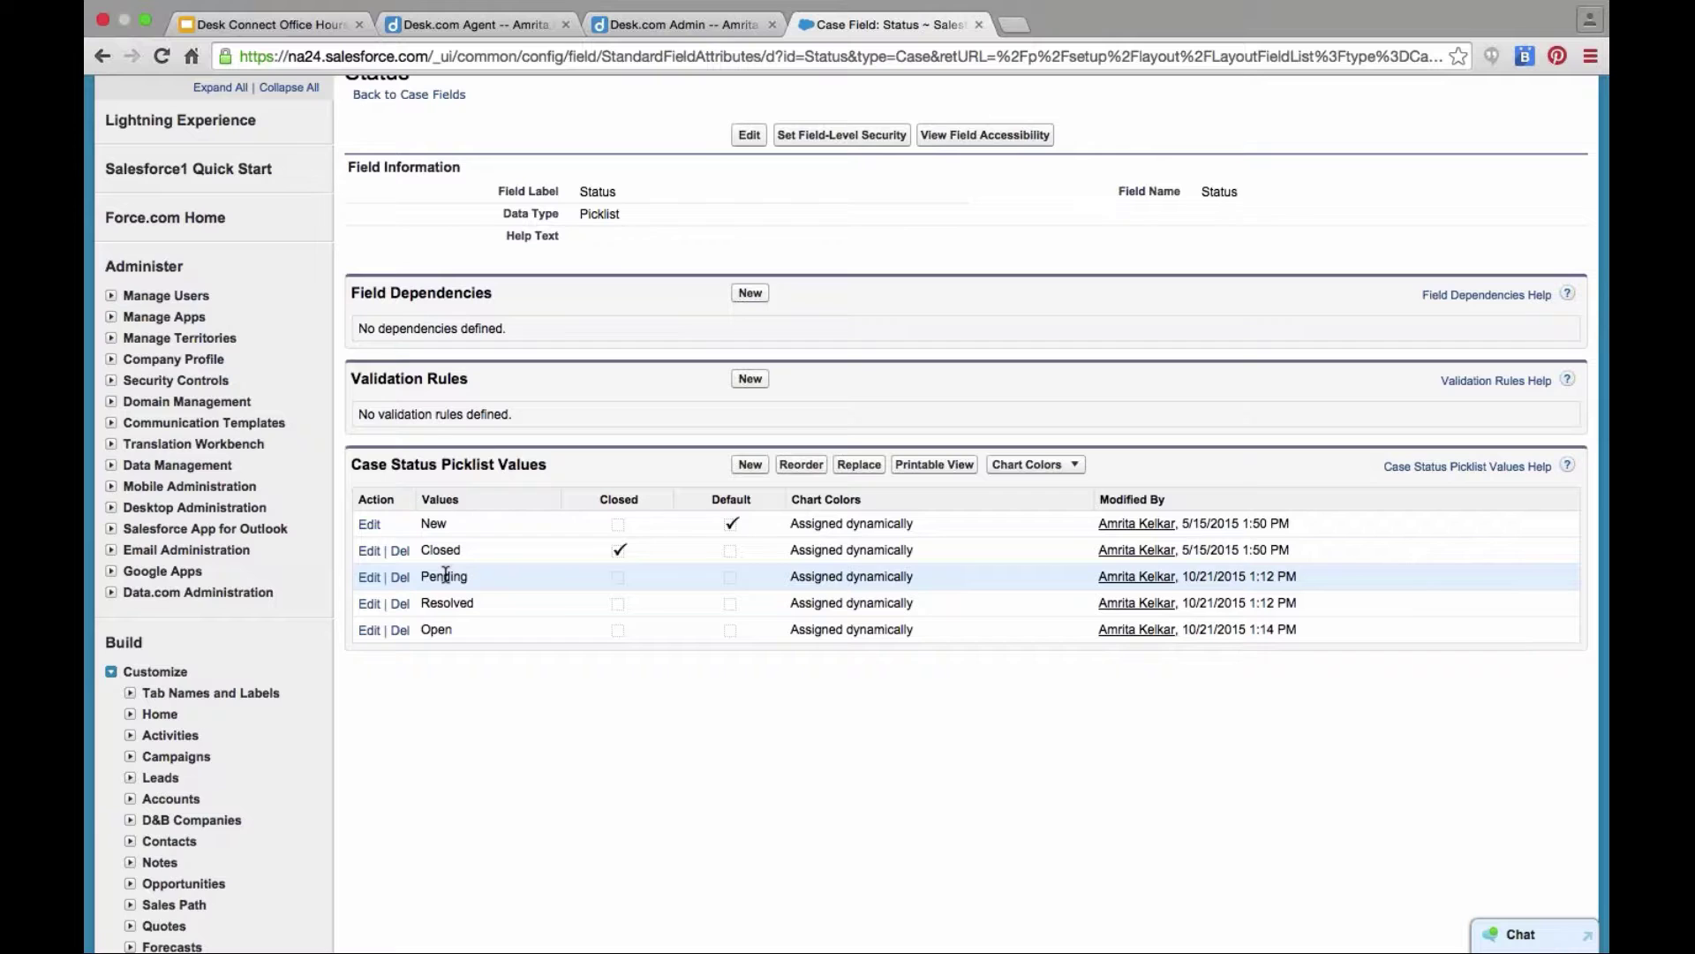
{"action": "scroll", "coordinate": [445, 575], "scroll_direction": "up", "scroll_amount": 5}
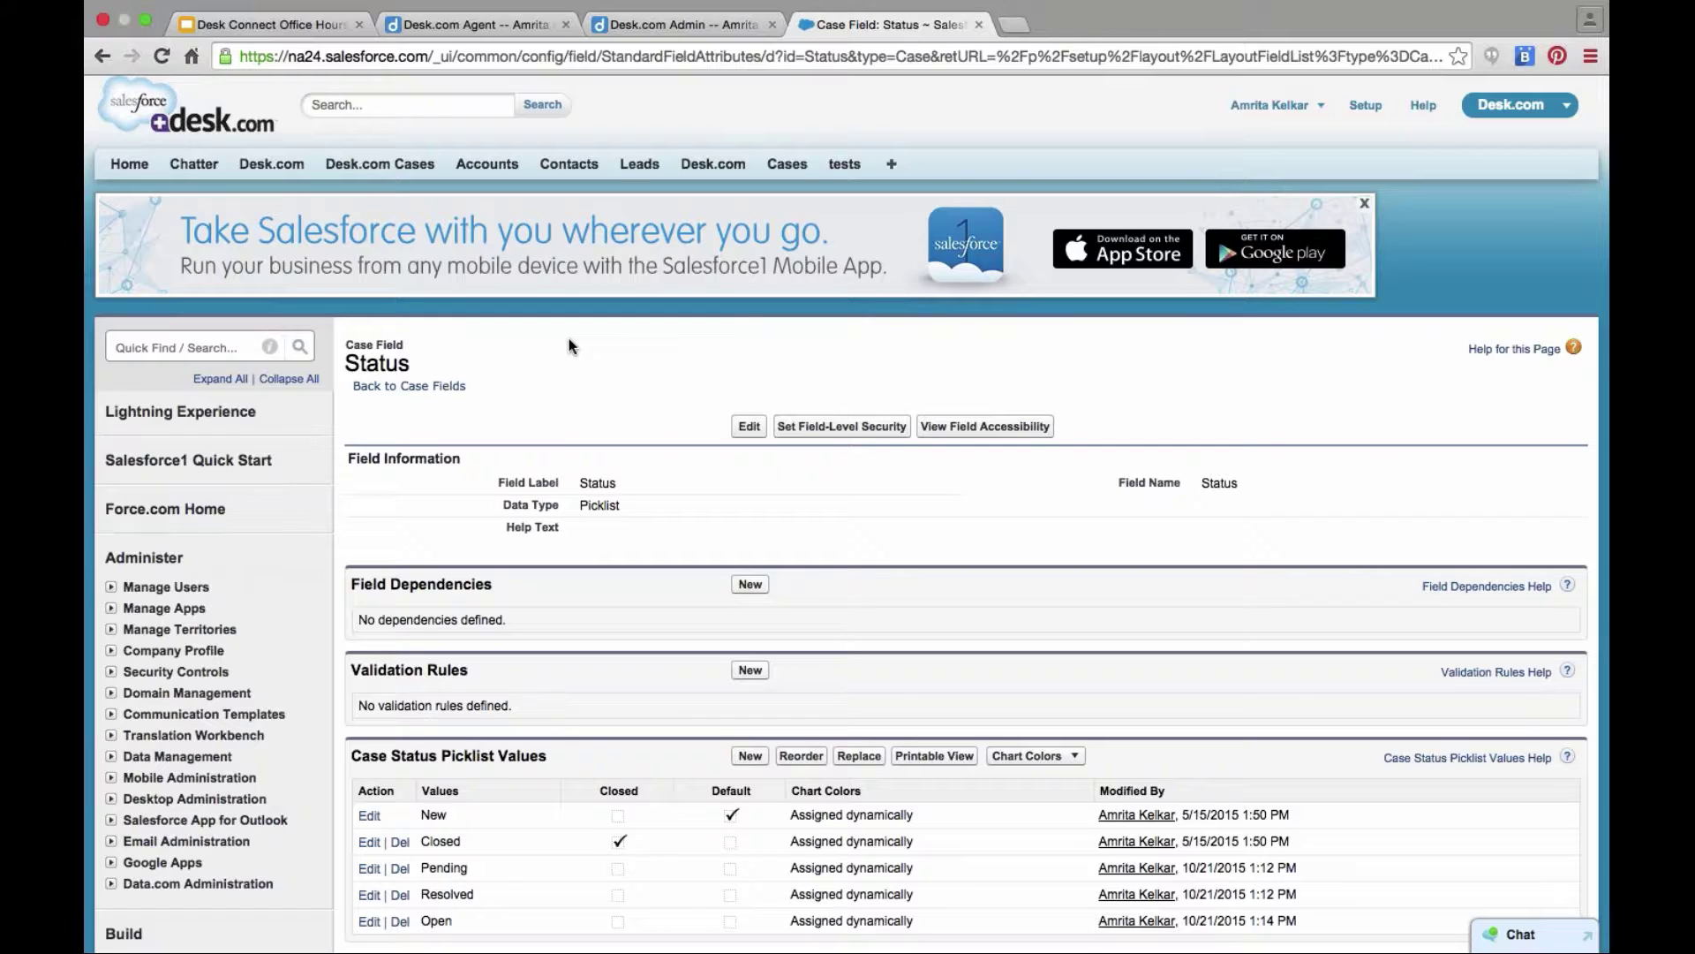
Step: Open the Test 111 contact from the recent contacts and open its page layout for editing
{"action": "left_click", "coordinate": [570, 166]}
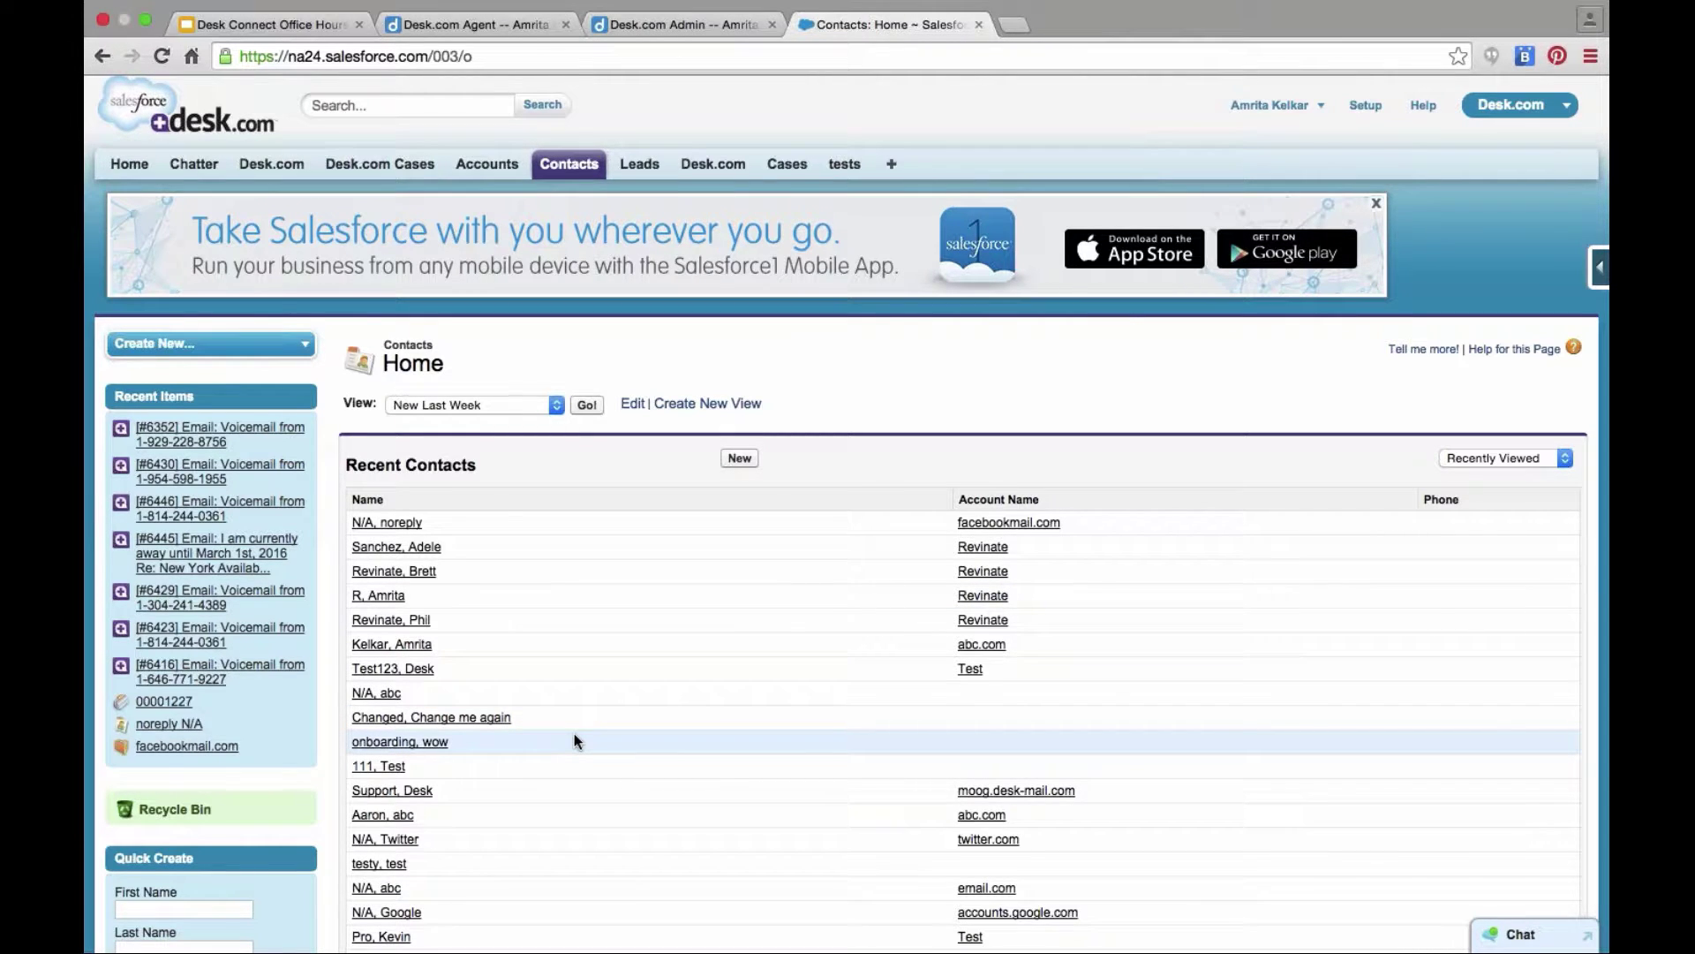
{"action": "scroll", "coordinate": [575, 735], "scroll_direction": "down", "scroll_amount": 1}
{"action": "scroll", "coordinate": [574, 733], "scroll_direction": "down", "scroll_amount": 5}
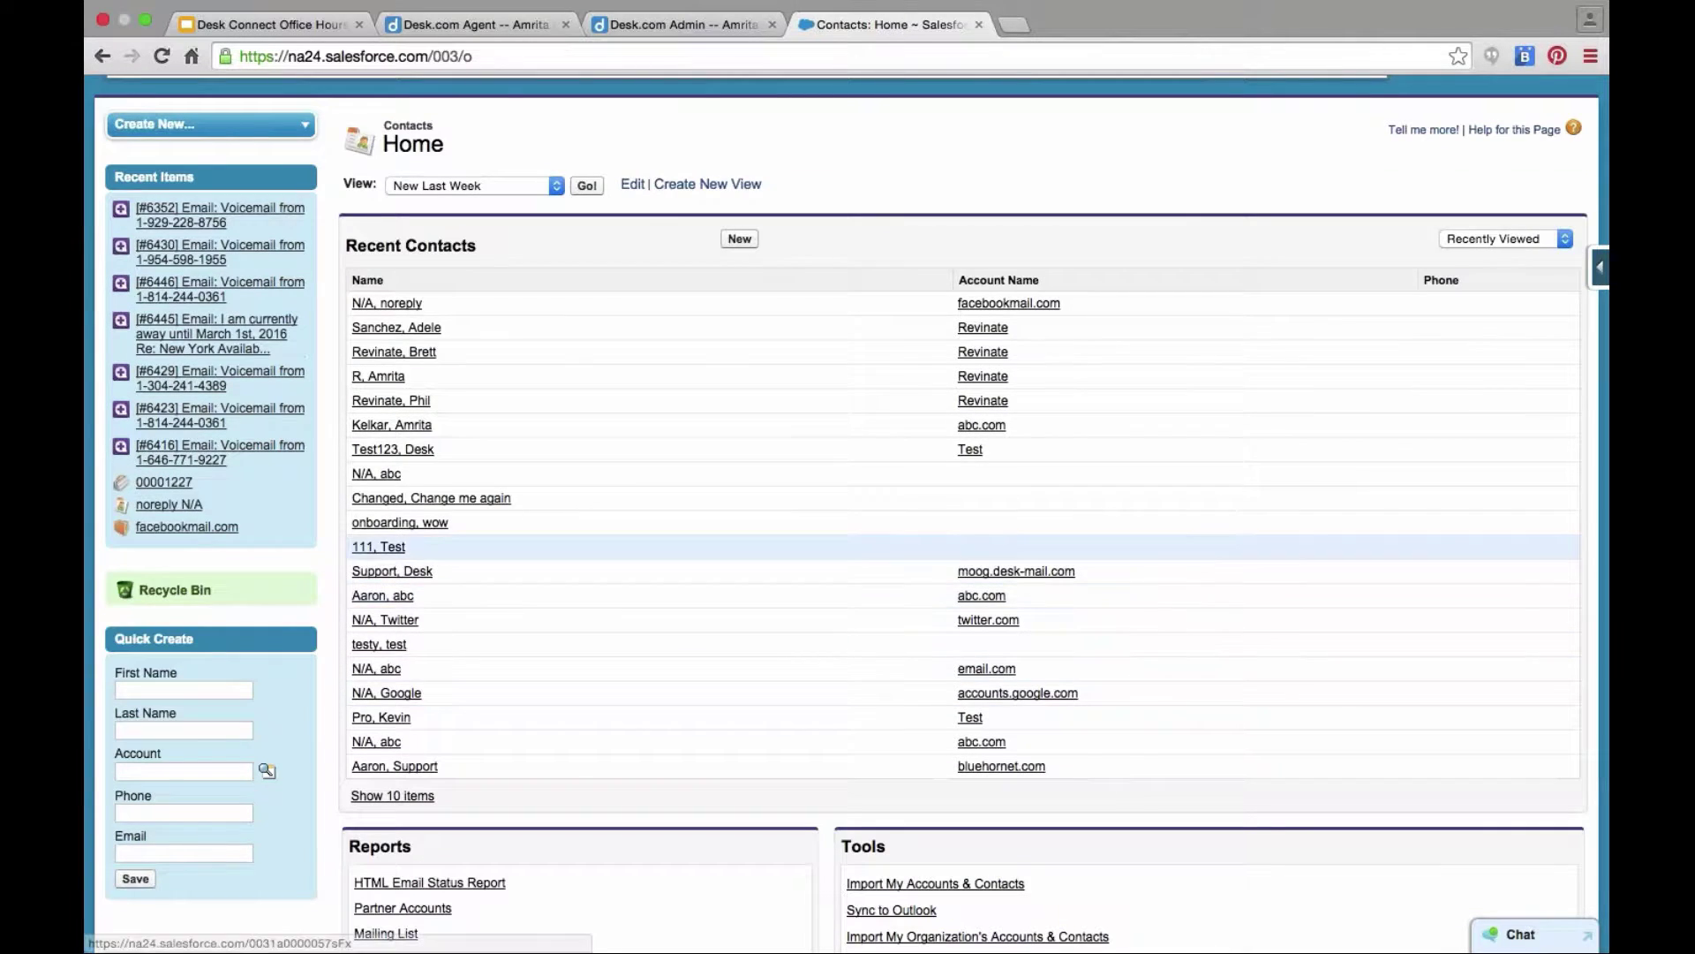
{"action": "left_click", "coordinate": [384, 547]}
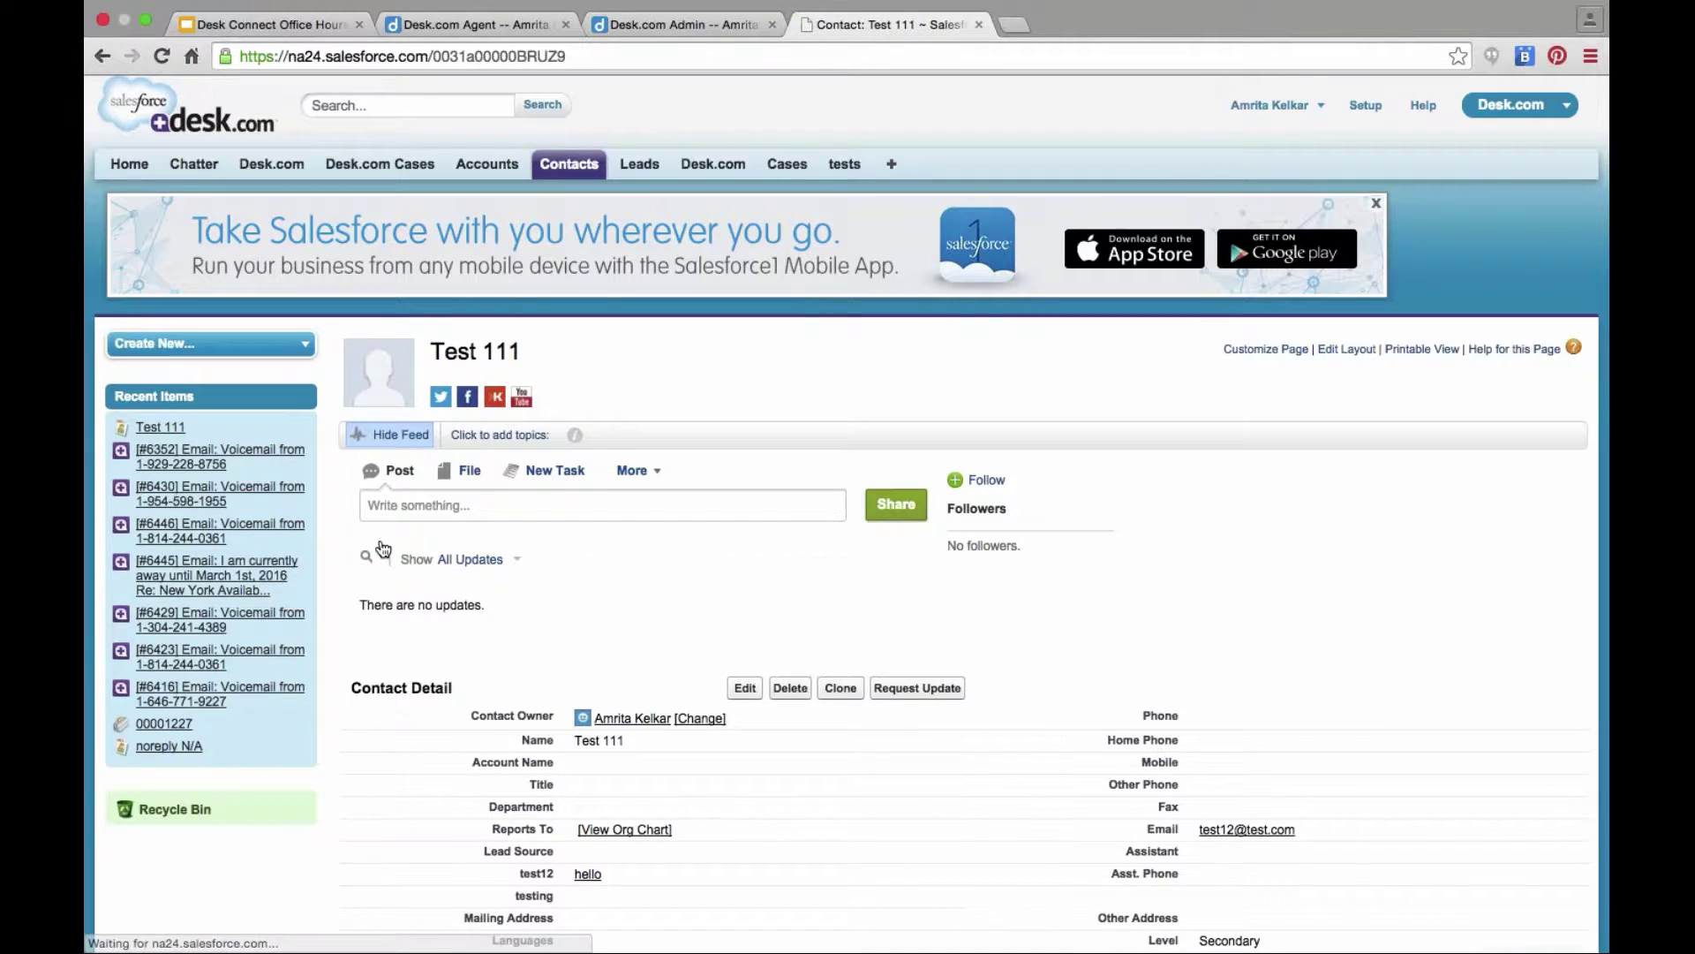
{"action": "left_click", "coordinate": [1338, 352]}
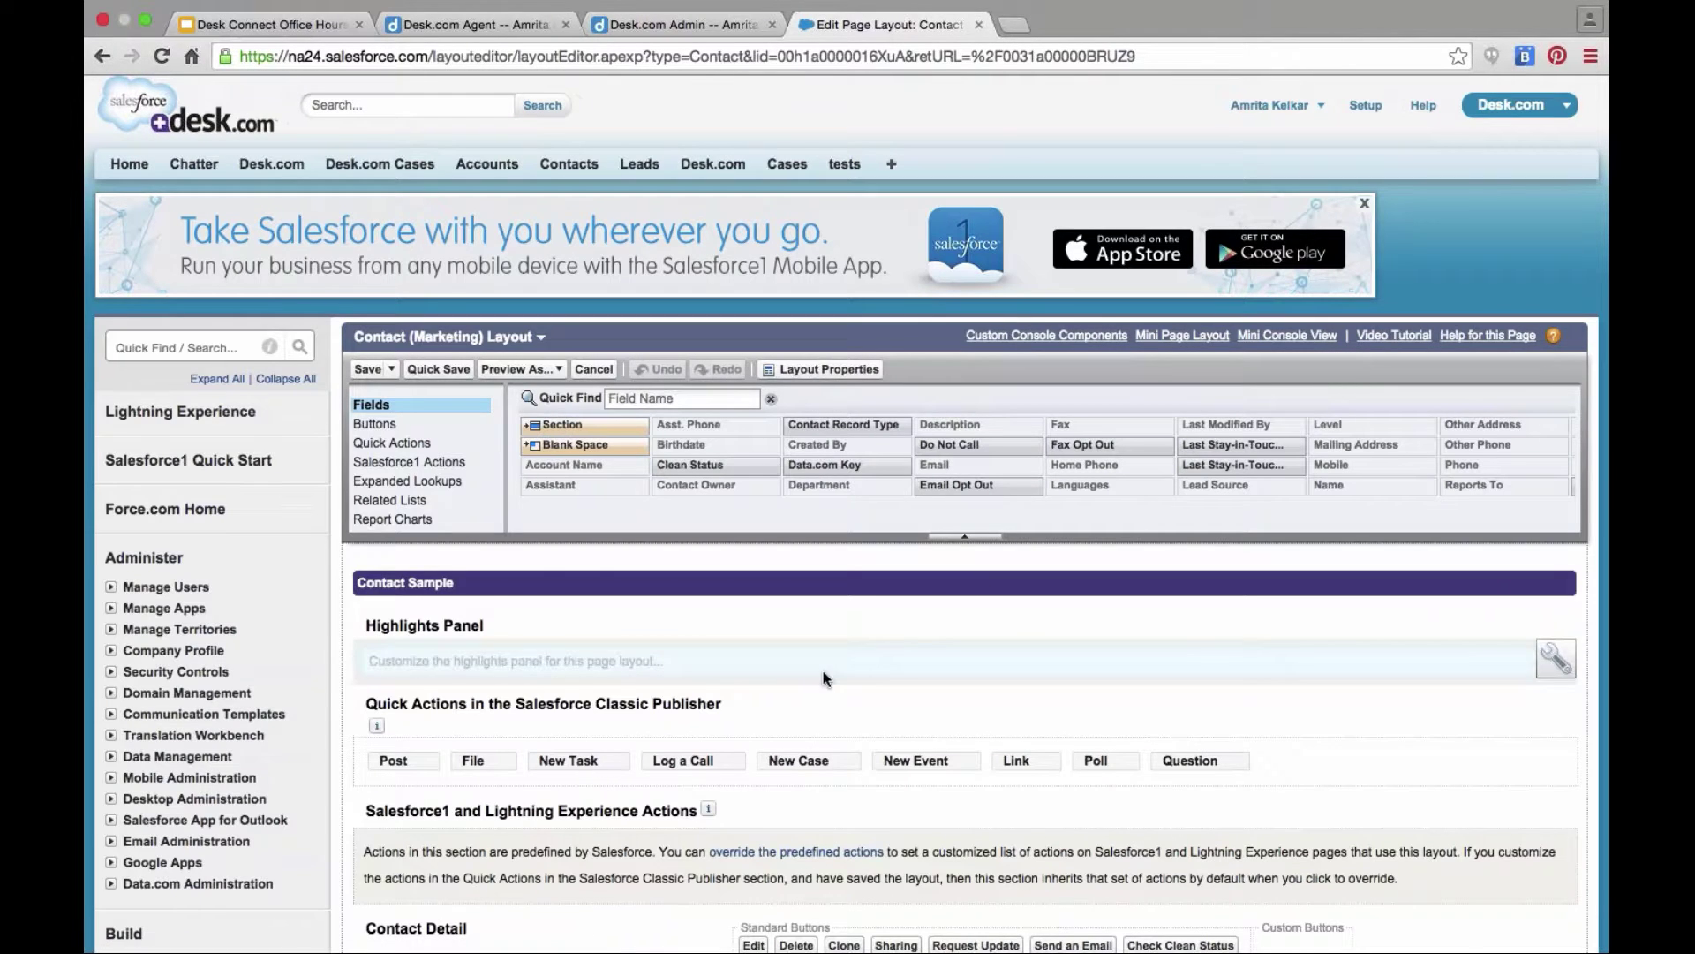
Step: Add the Content Deliveries related list directly below Desk.com Cases in the contact layout and save the layout
{"action": "left_click", "coordinate": [391, 500]}
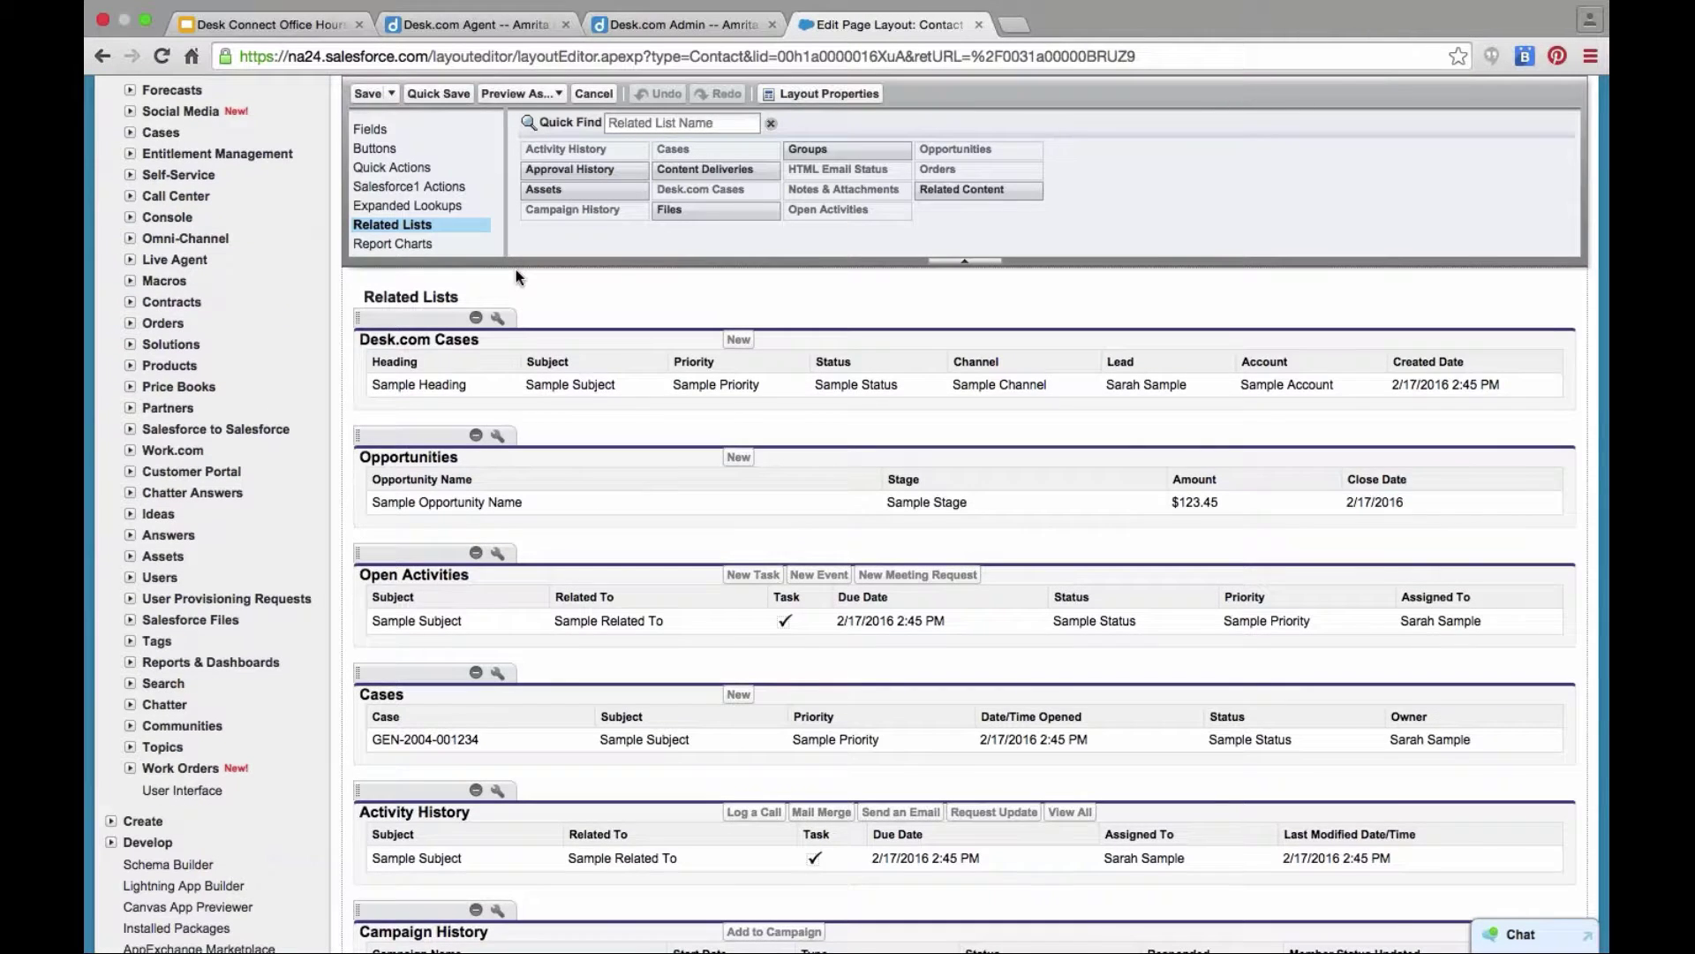
{"action": "scroll", "coordinate": [516, 269], "scroll_direction": "up", "scroll_amount": 3}
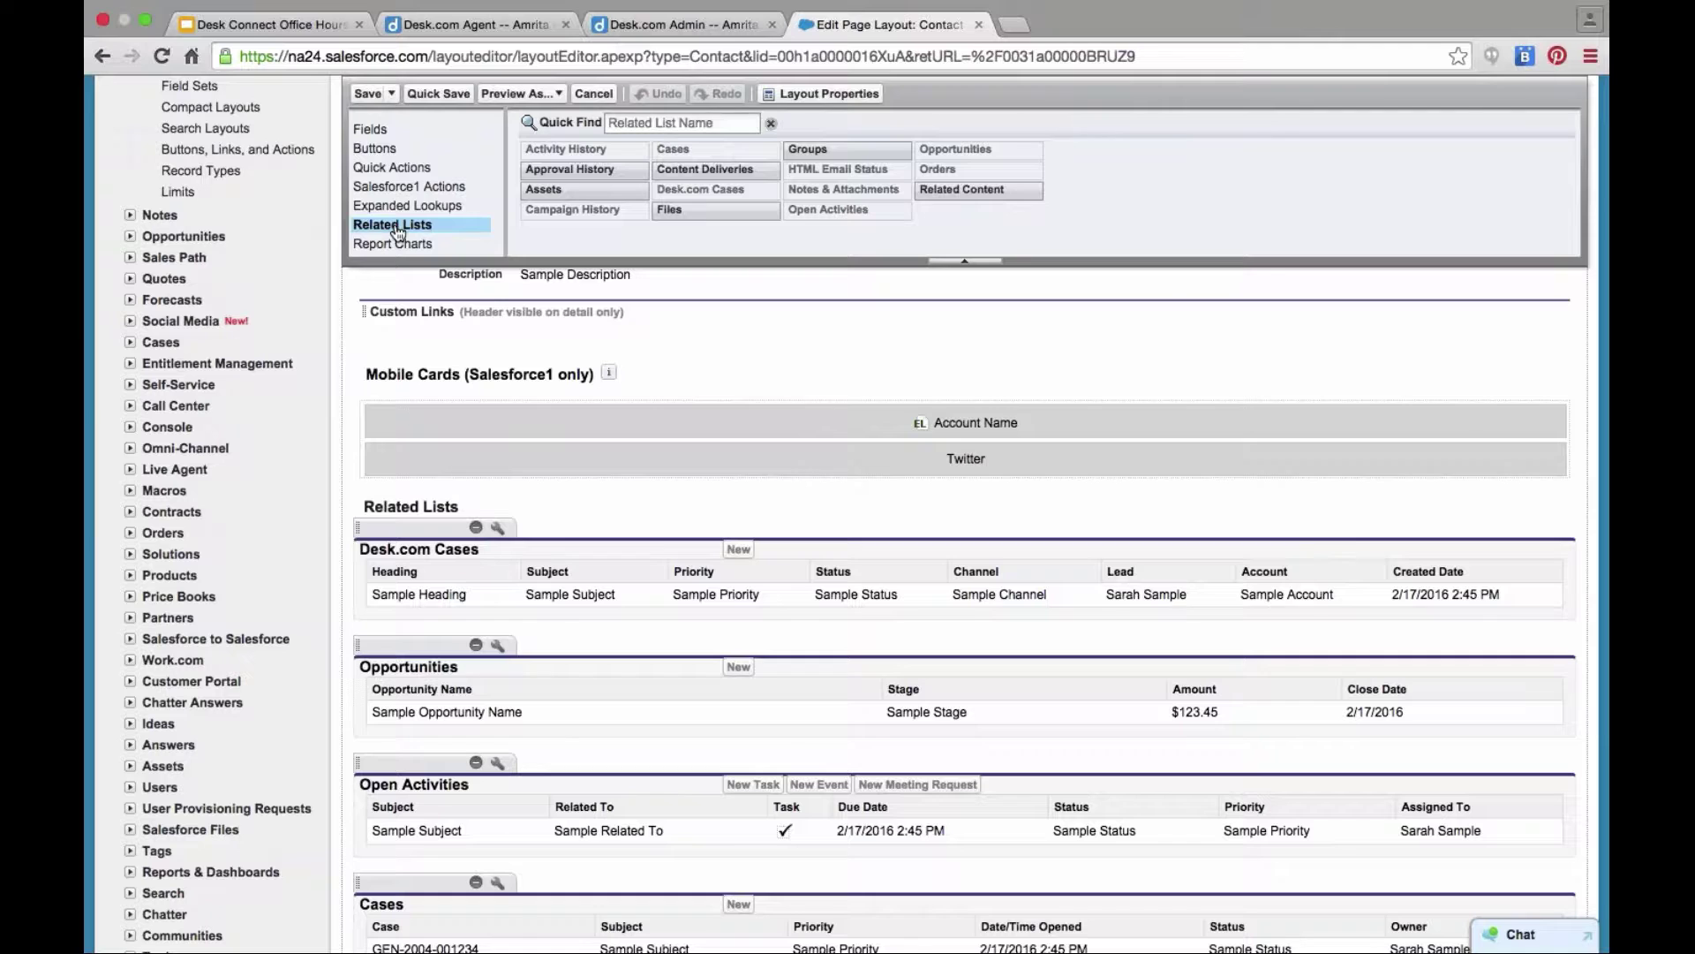
{"action": "scroll", "coordinate": [395, 232], "scroll_direction": "down", "scroll_amount": 3}
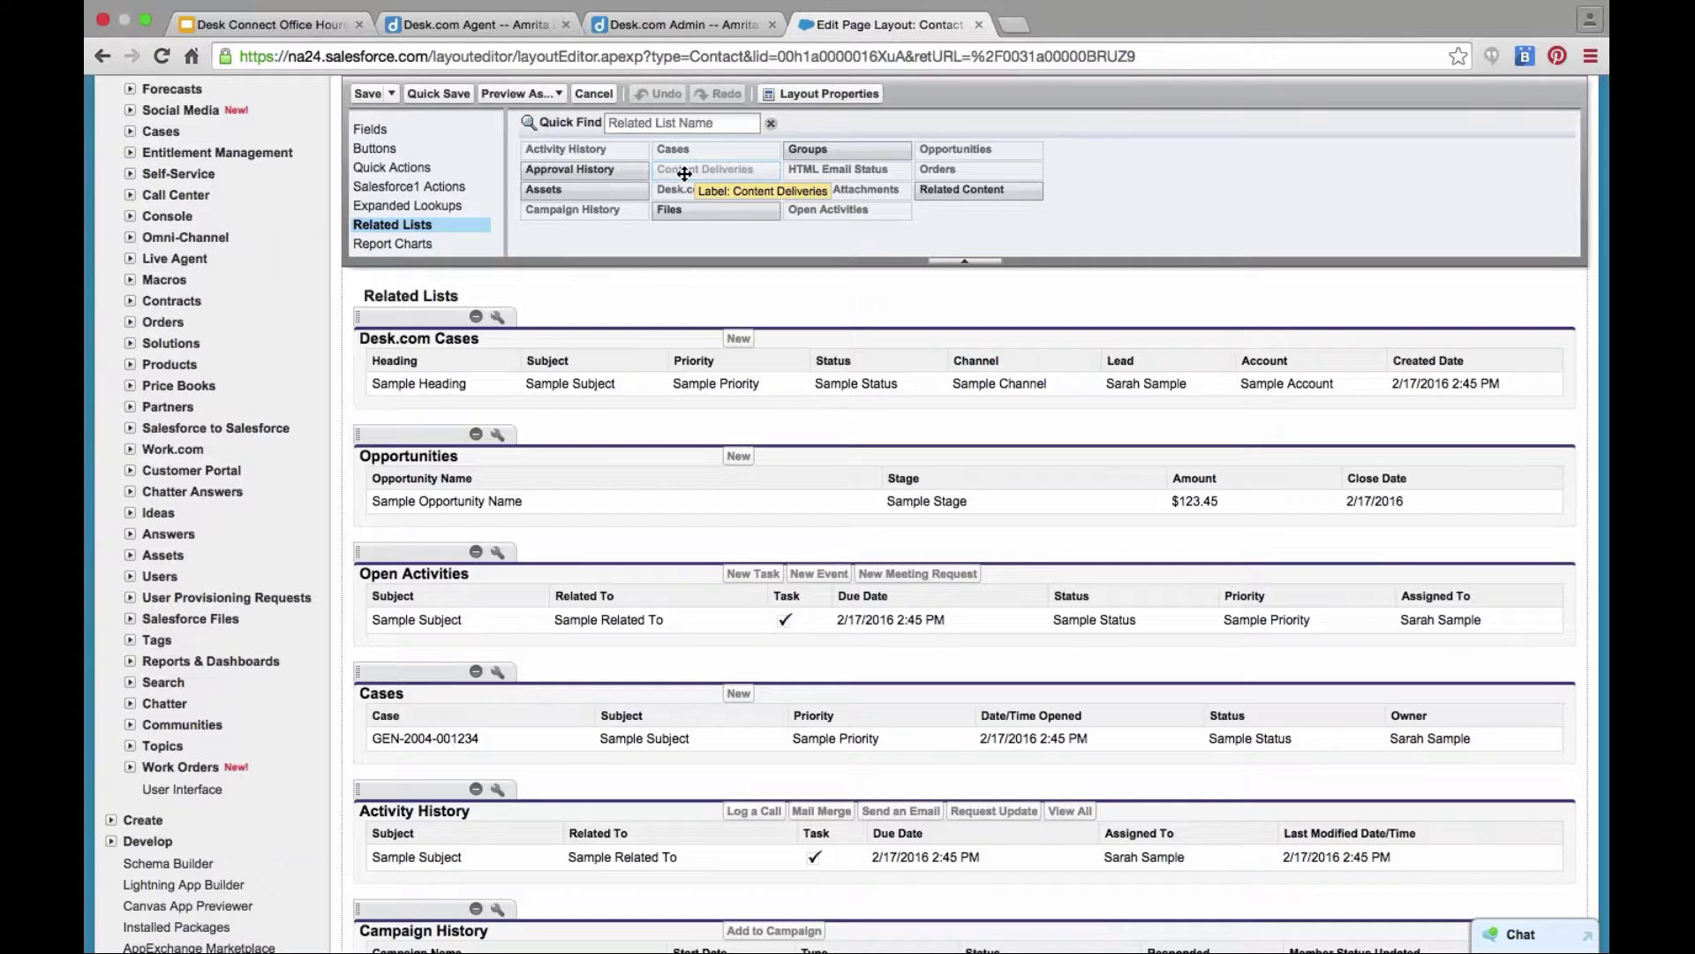
{"action": "left_click_drag", "start_coordinate": [685, 173], "coordinate": [359, 387]}
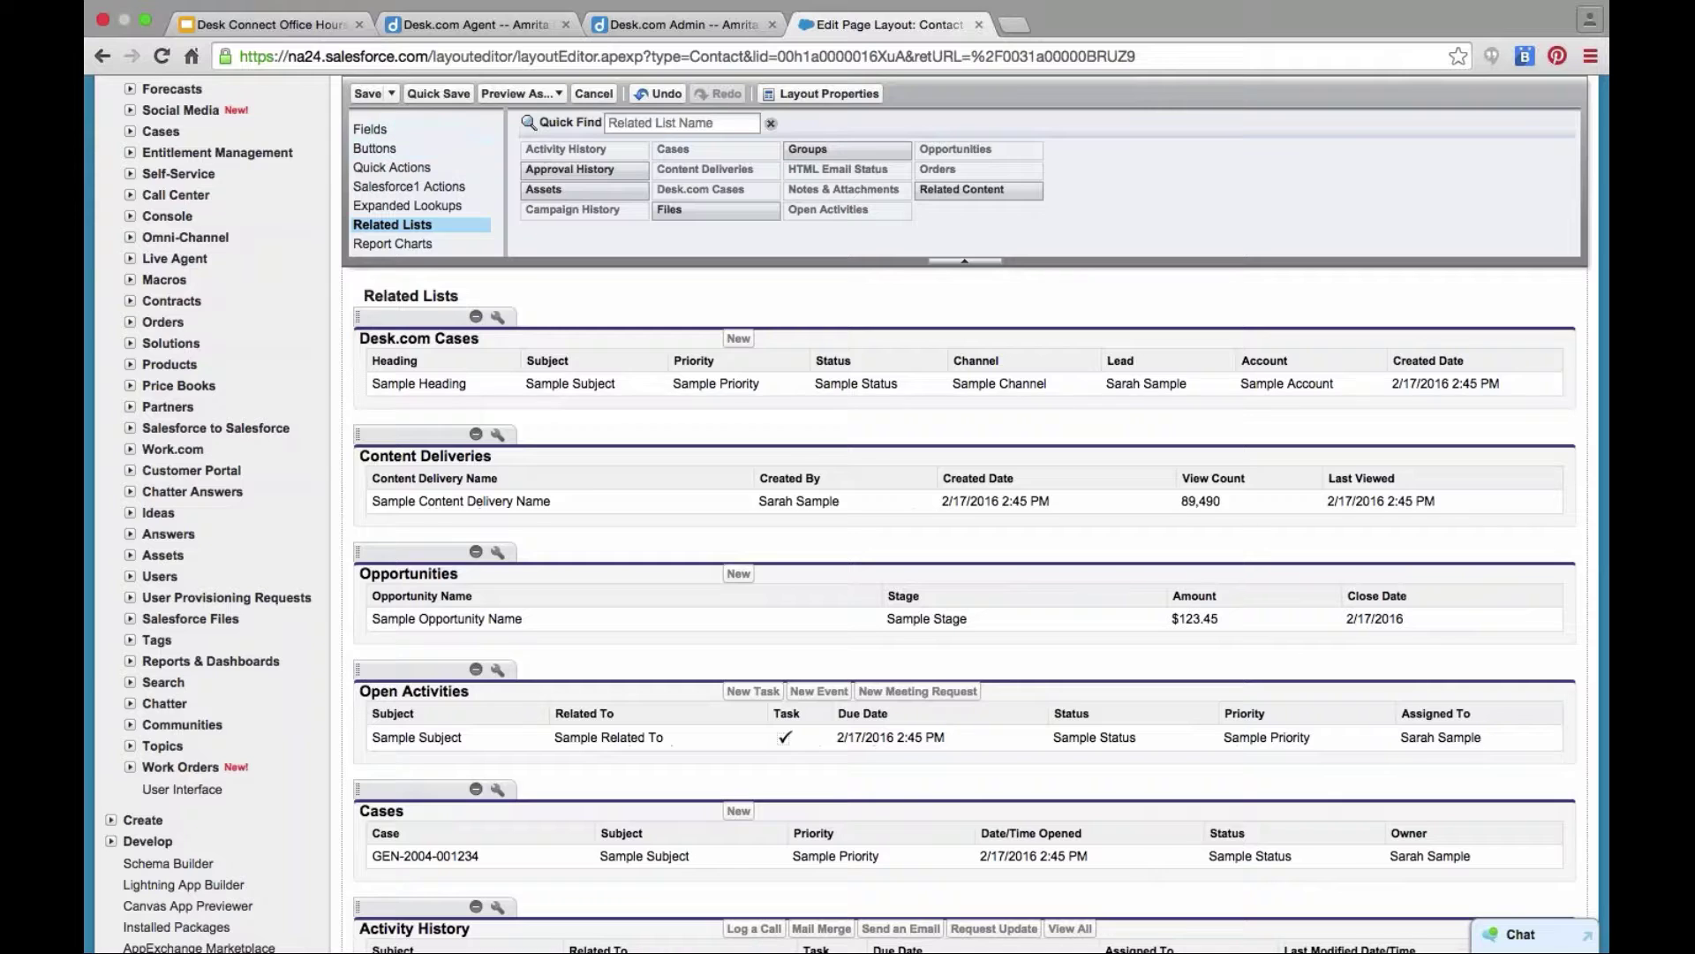
{"action": "left_click", "coordinate": [368, 93]}
{"action": "left_click", "coordinate": [742, 591]}
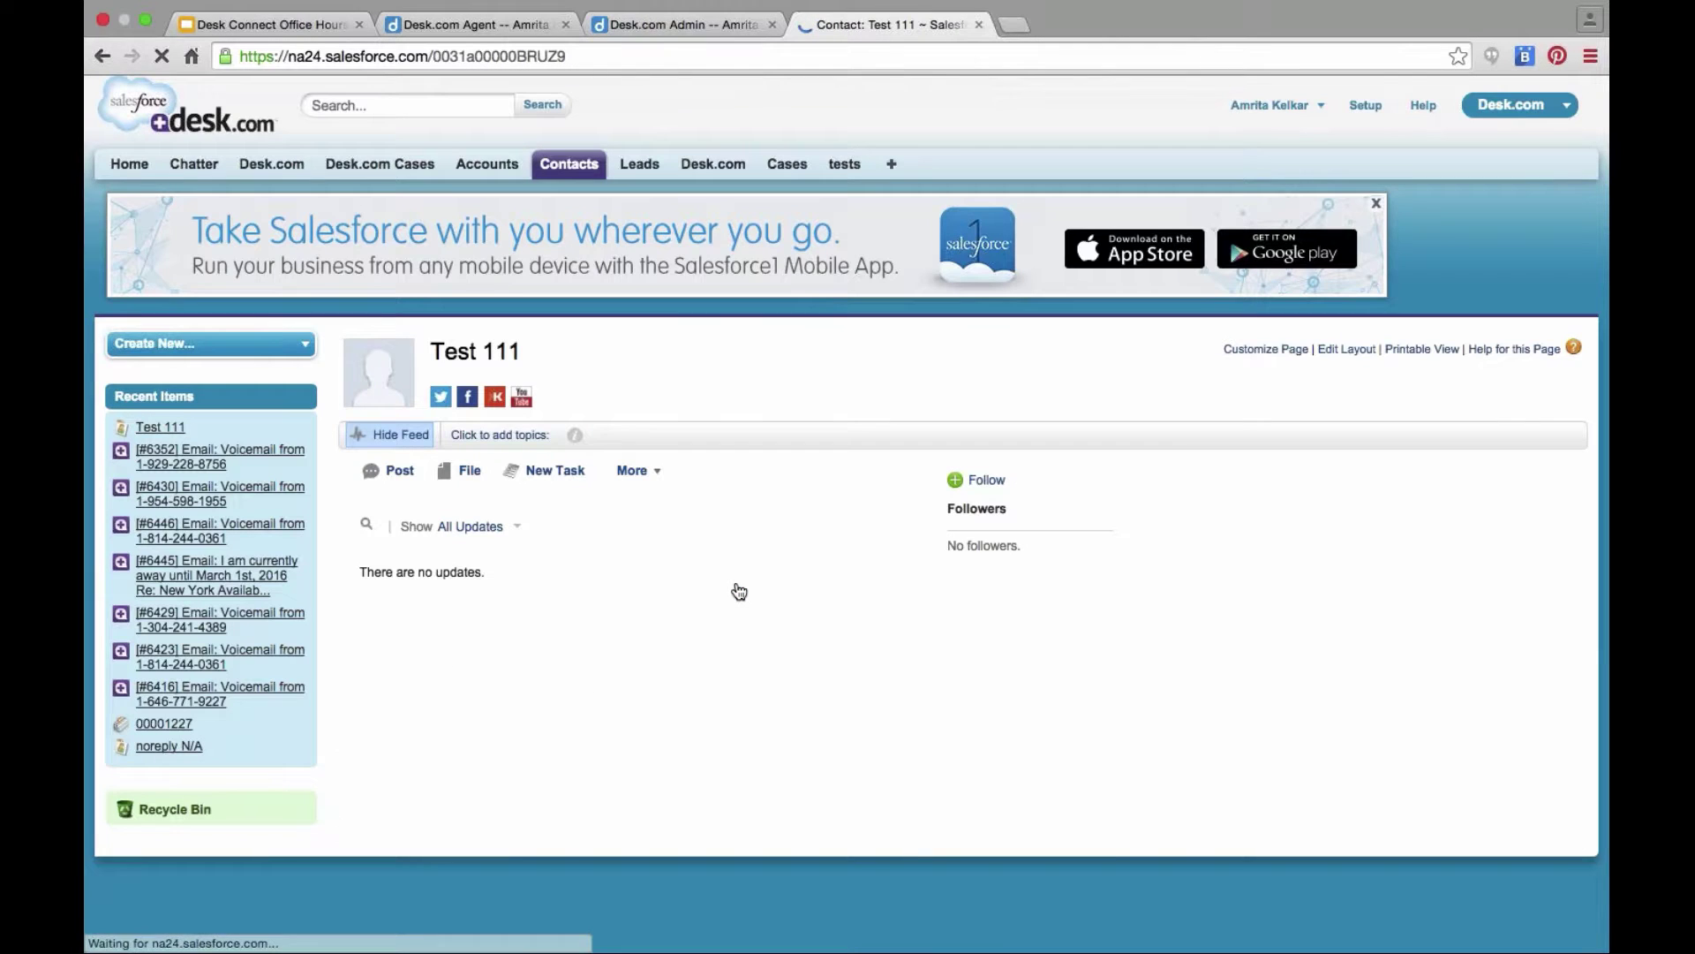
Step: Open the Test account from the recent accounts and open its page layout for editing
{"action": "left_click", "coordinate": [487, 164]}
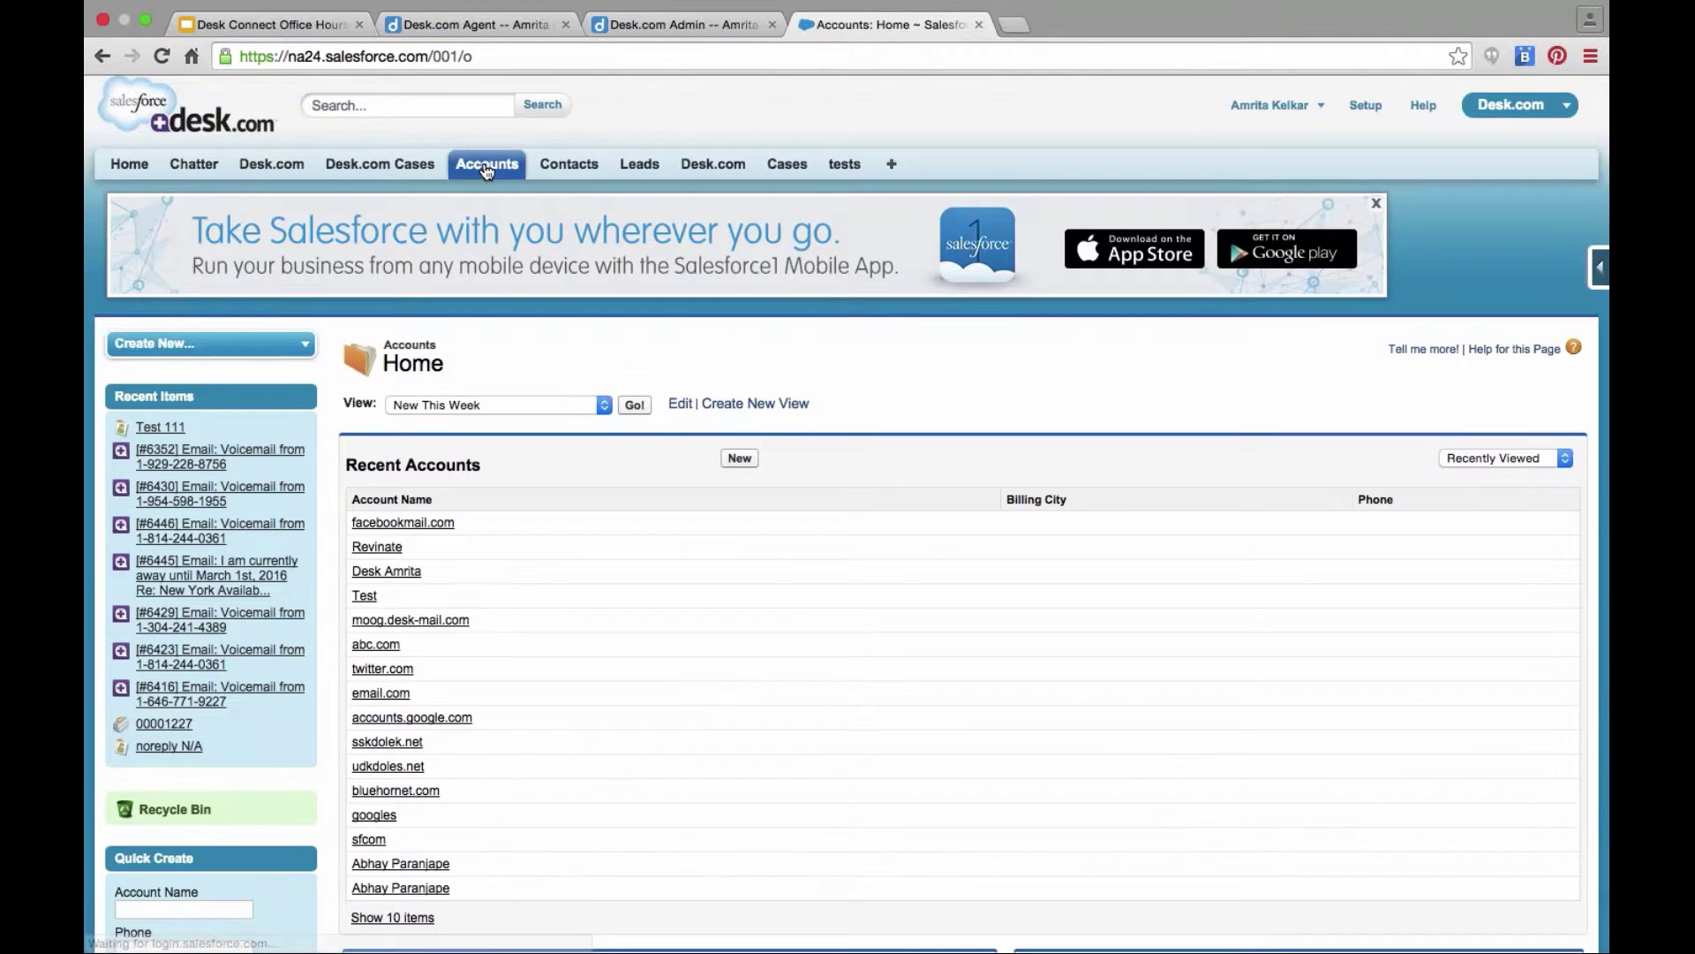
{"action": "scroll", "coordinate": [411, 716], "scroll_direction": "down", "scroll_amount": 1}
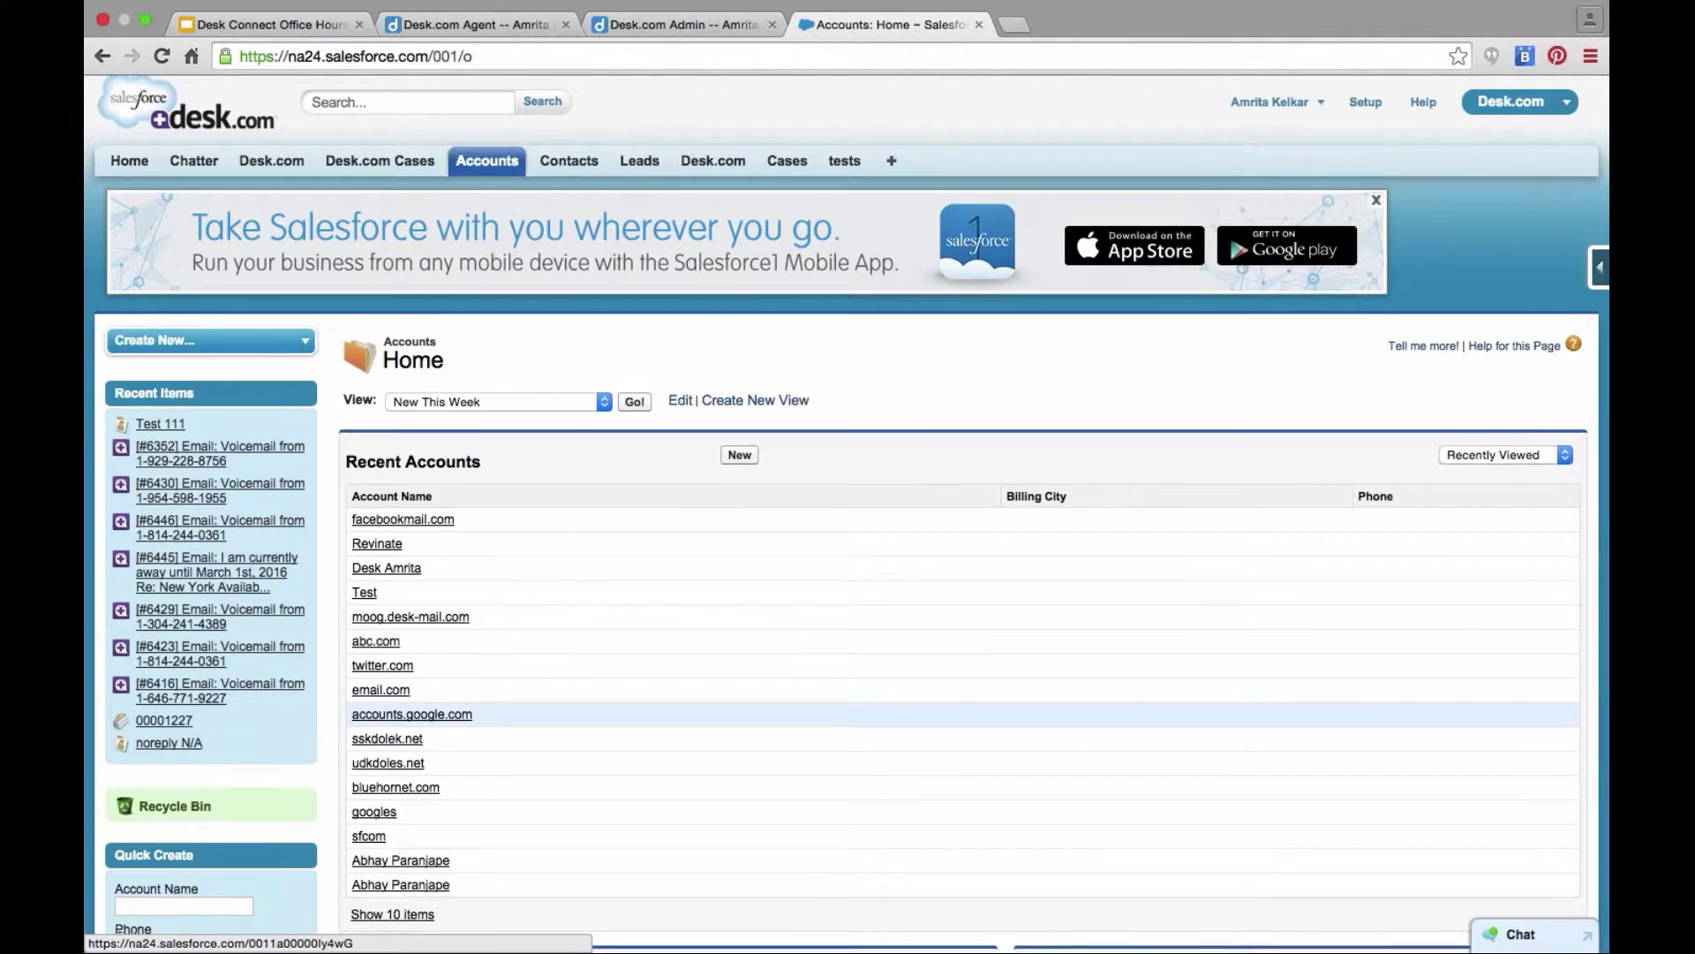
{"action": "scroll", "coordinate": [411, 715], "scroll_direction": "down", "scroll_amount": 2}
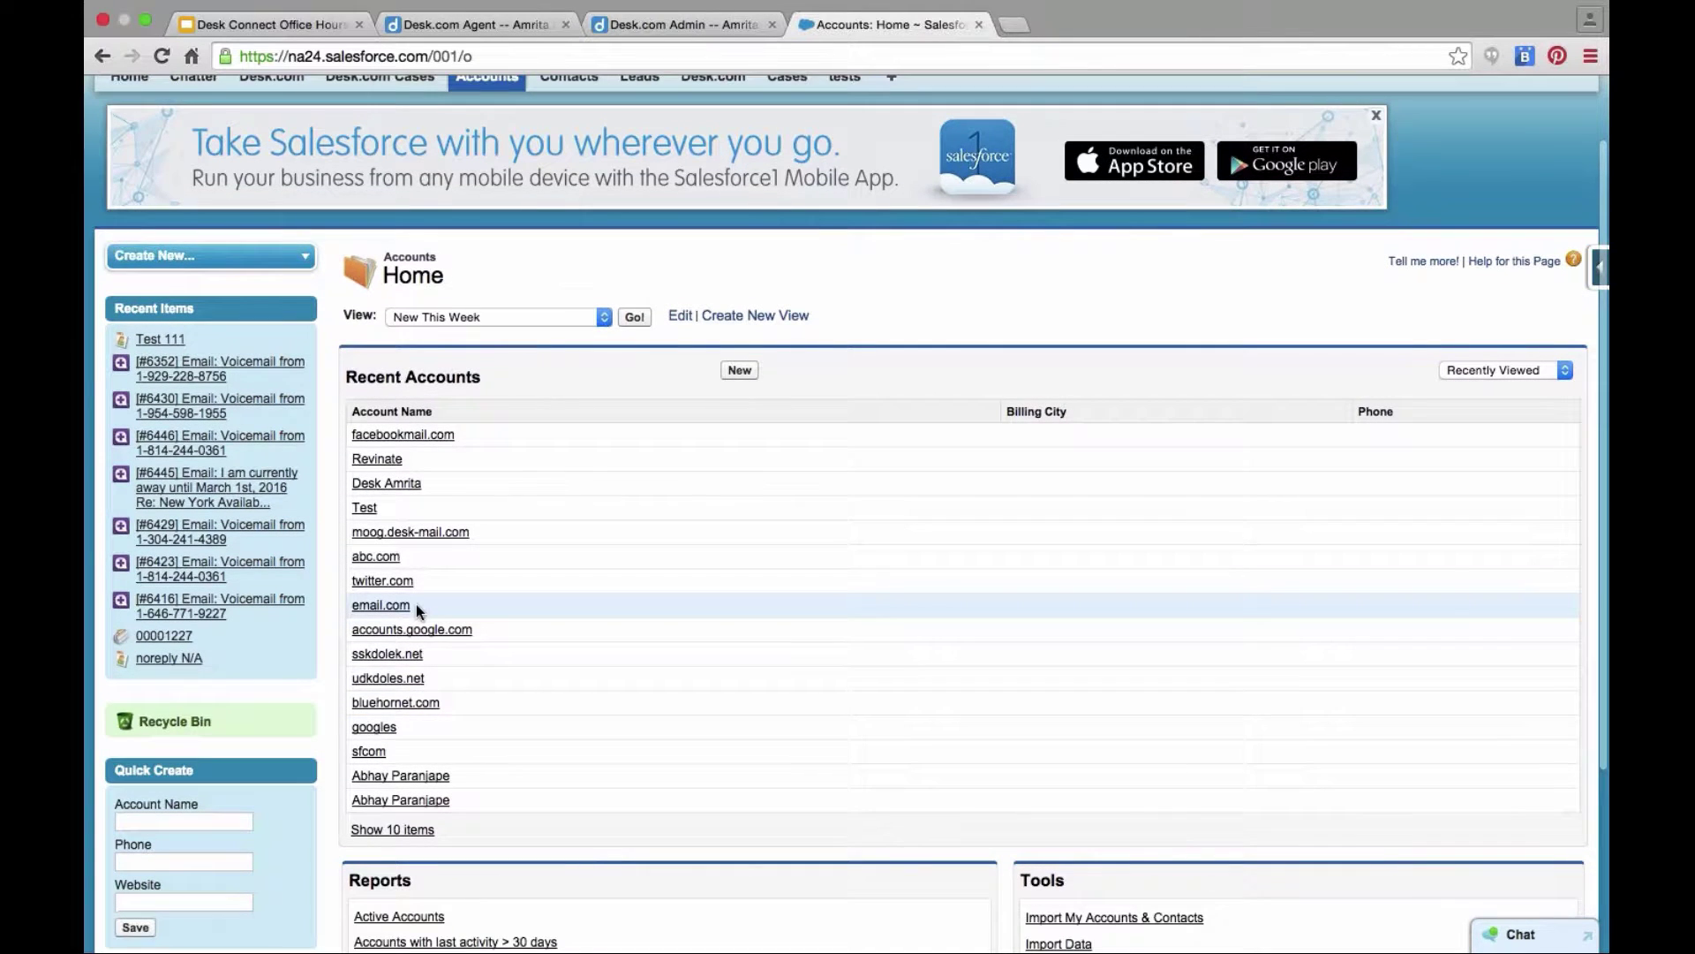
{"action": "left_click", "coordinate": [370, 511]}
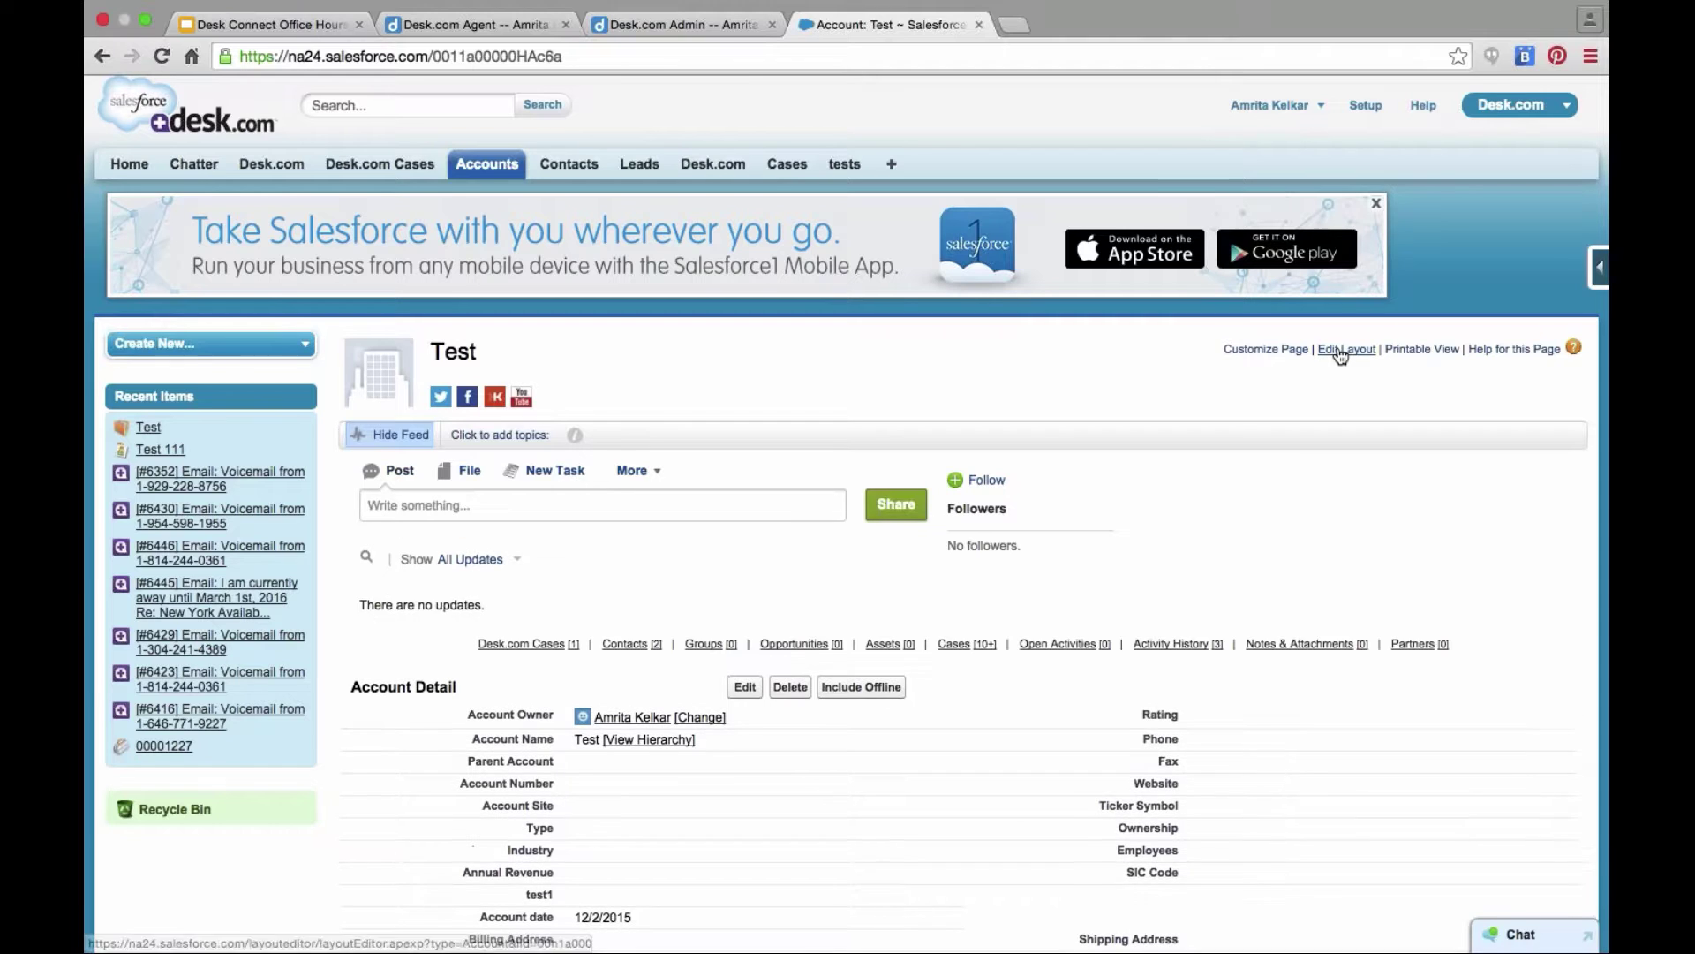
{"action": "left_click", "coordinate": [1340, 349]}
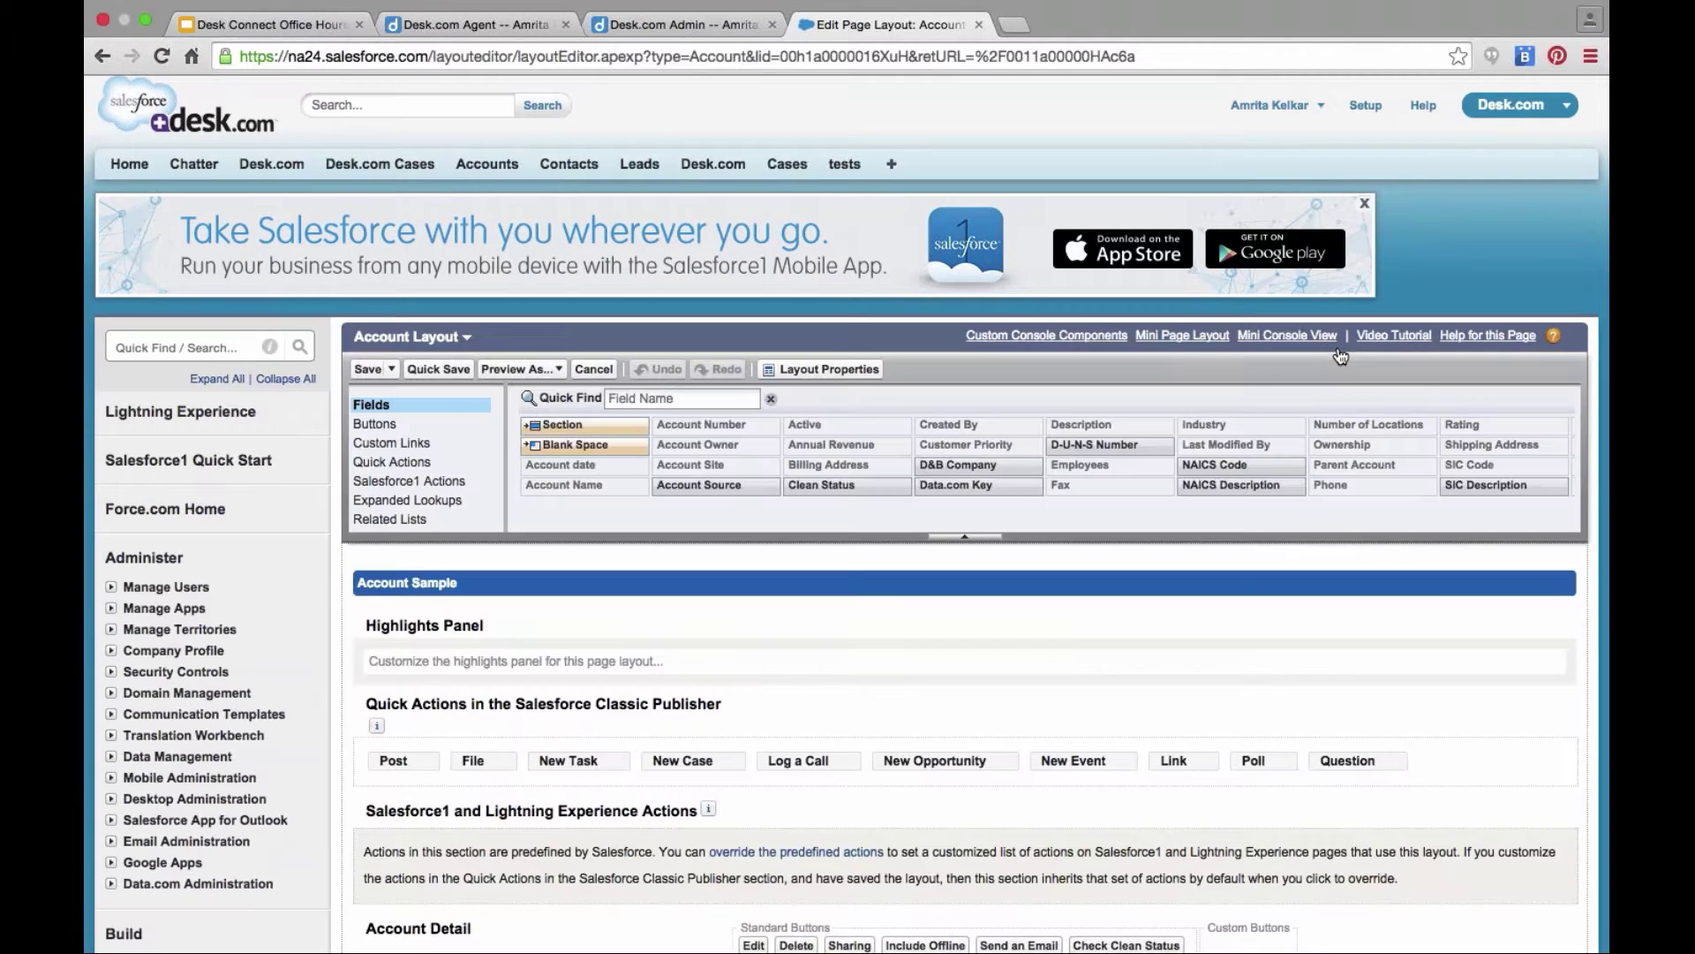
Step: Examine the related lists in the account page layout, including Desk.com Cases and Cases, and return to the Test account page
{"action": "scroll", "coordinate": [759, 832], "scroll_direction": "down", "scroll_amount": 1}
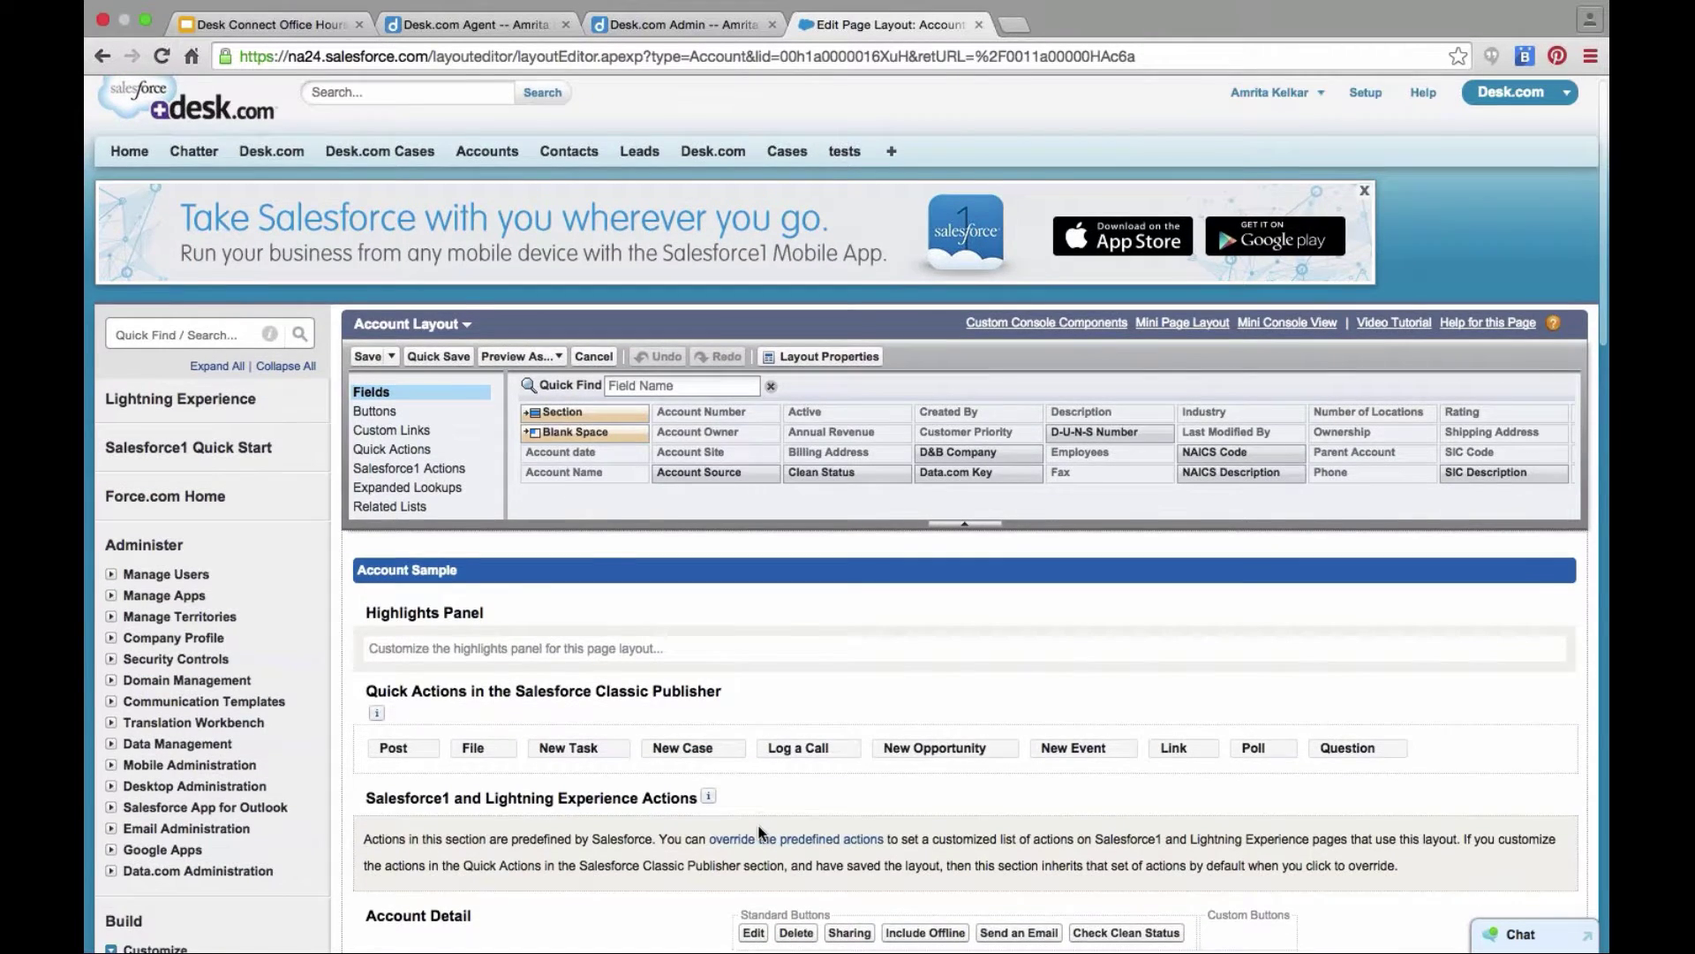
{"action": "scroll", "coordinate": [759, 831], "scroll_direction": "down", "scroll_amount": 5}
{"action": "left_click", "coordinate": [408, 248]}
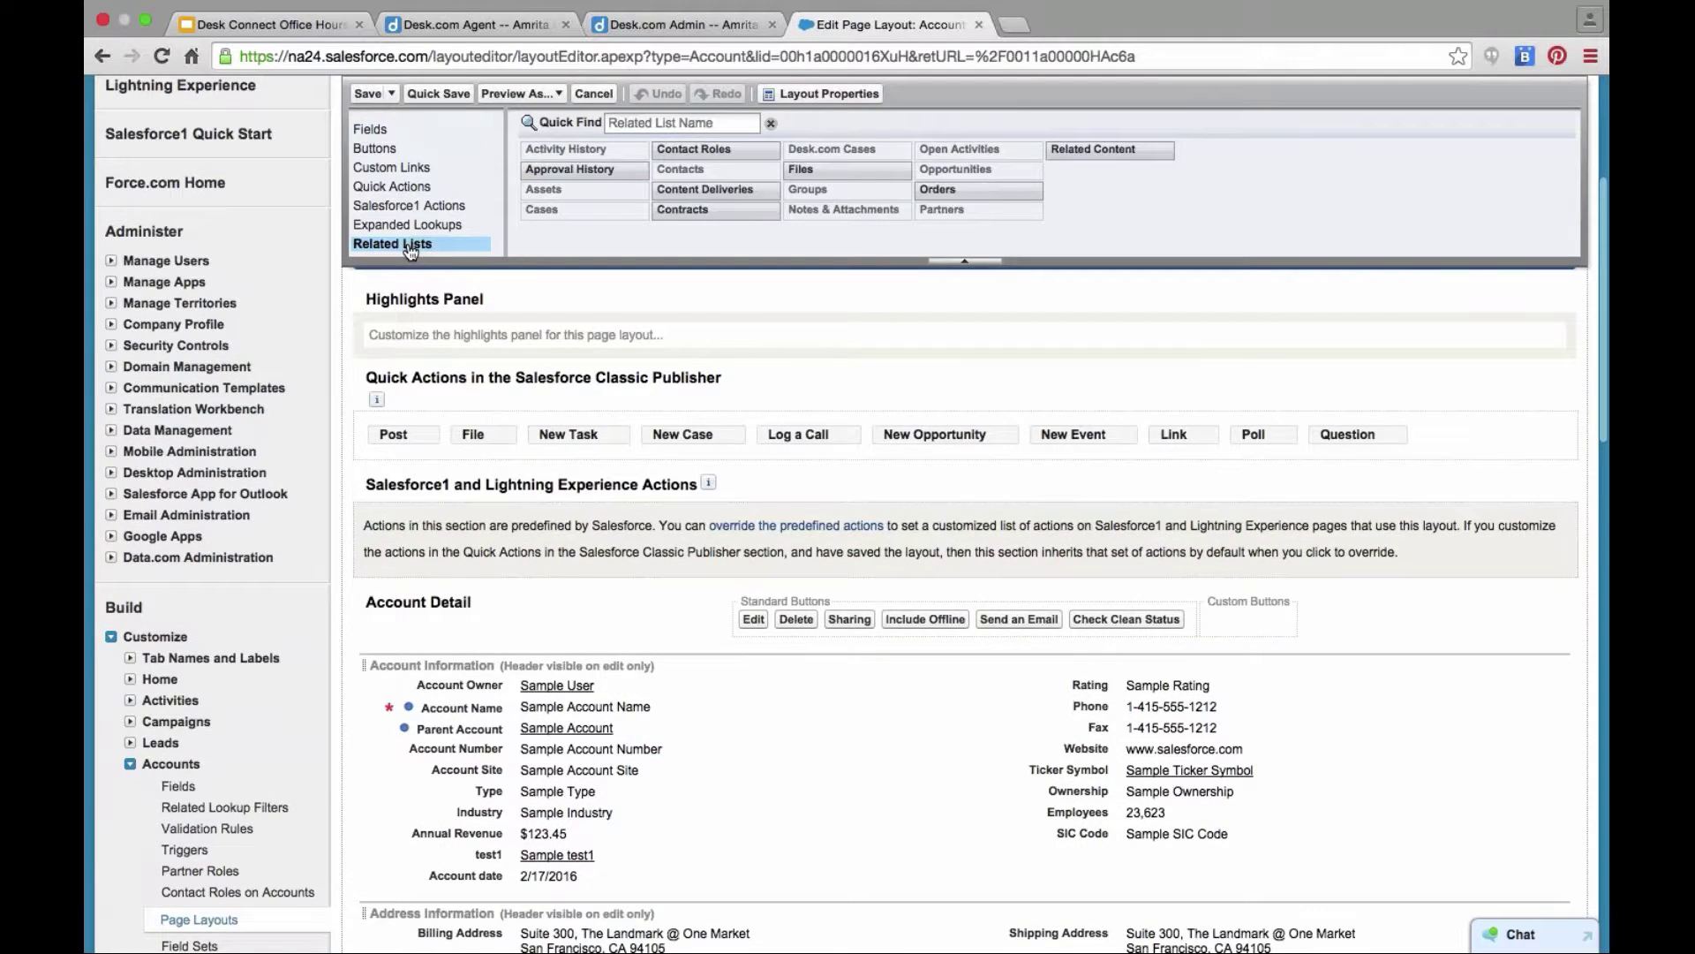
{"action": "scroll", "coordinate": [408, 252], "scroll_direction": "down", "scroll_amount": 15}
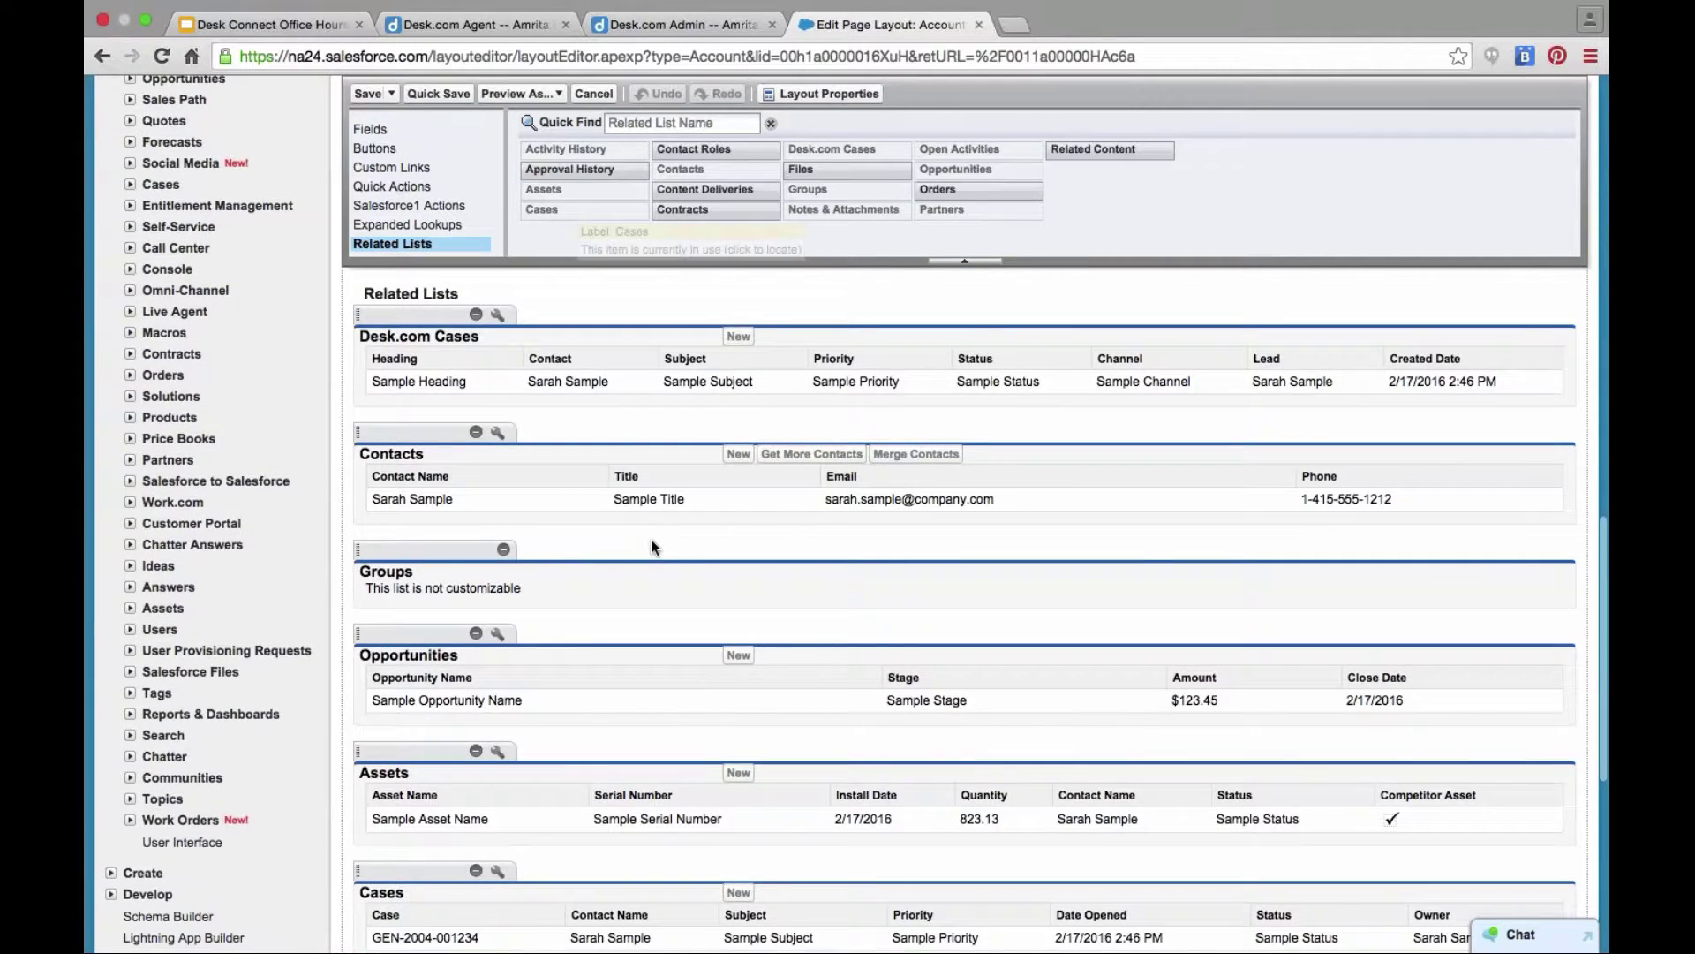
{"action": "scroll", "coordinate": [653, 543], "scroll_direction": "down", "scroll_amount": 2}
{"action": "scroll", "coordinate": [474, 775], "scroll_direction": "down", "scroll_amount": 3}
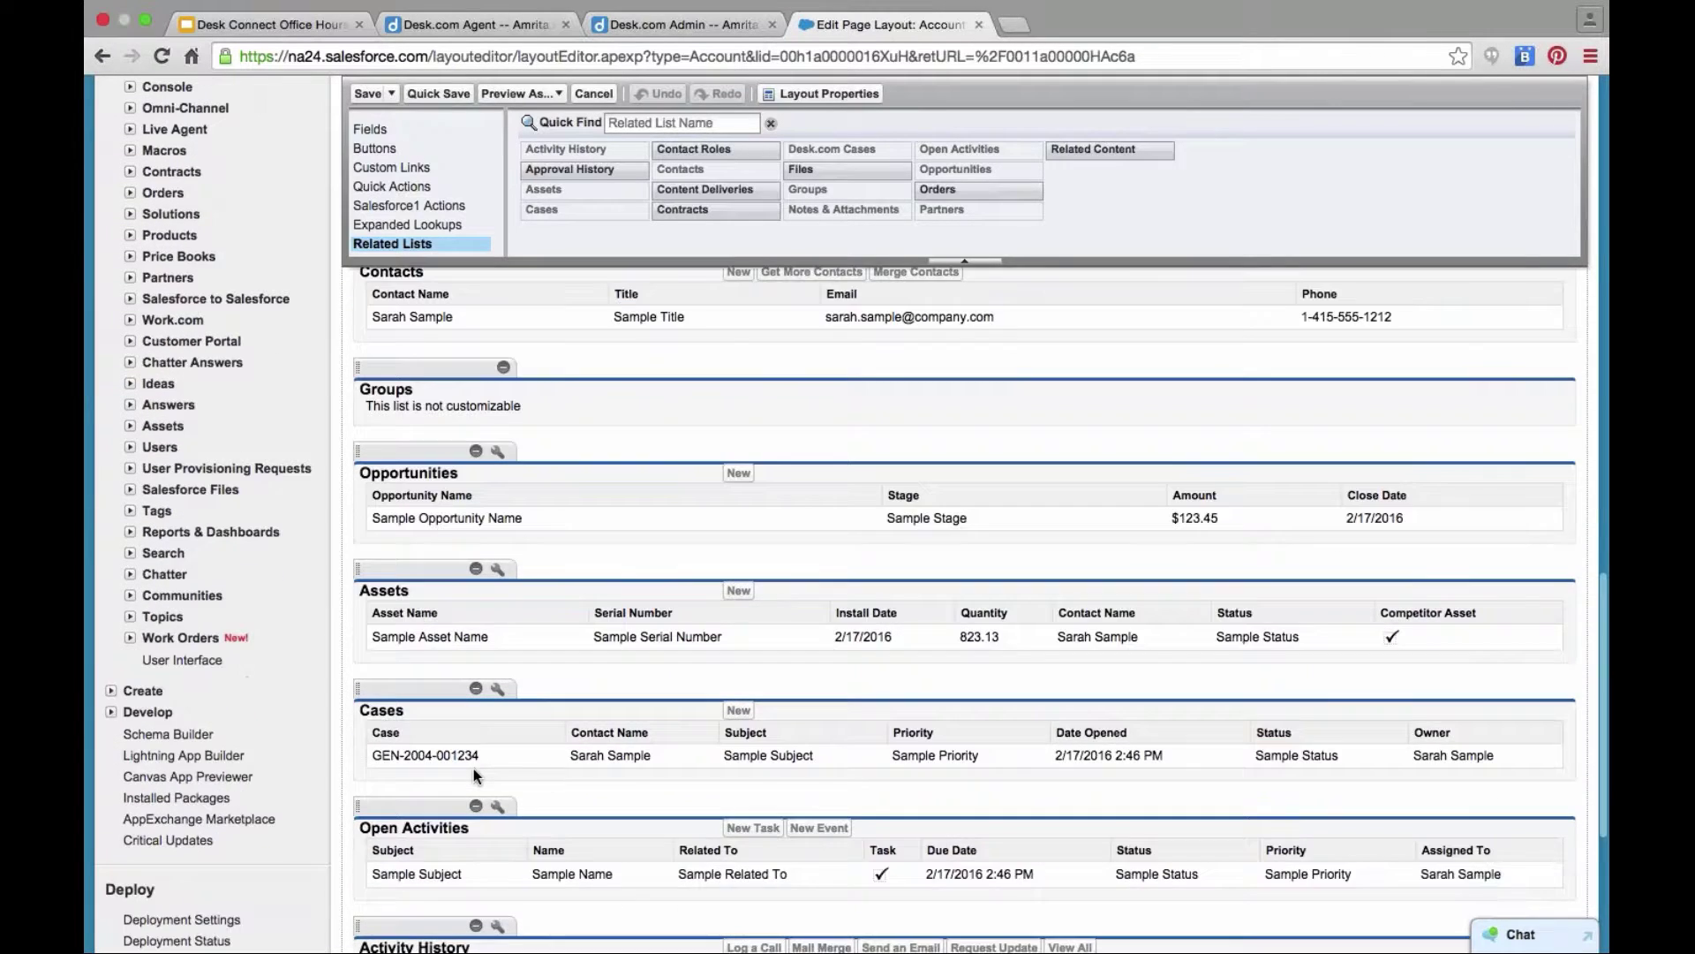
{"action": "scroll", "coordinate": [529, 883], "scroll_direction": "down", "scroll_amount": 3}
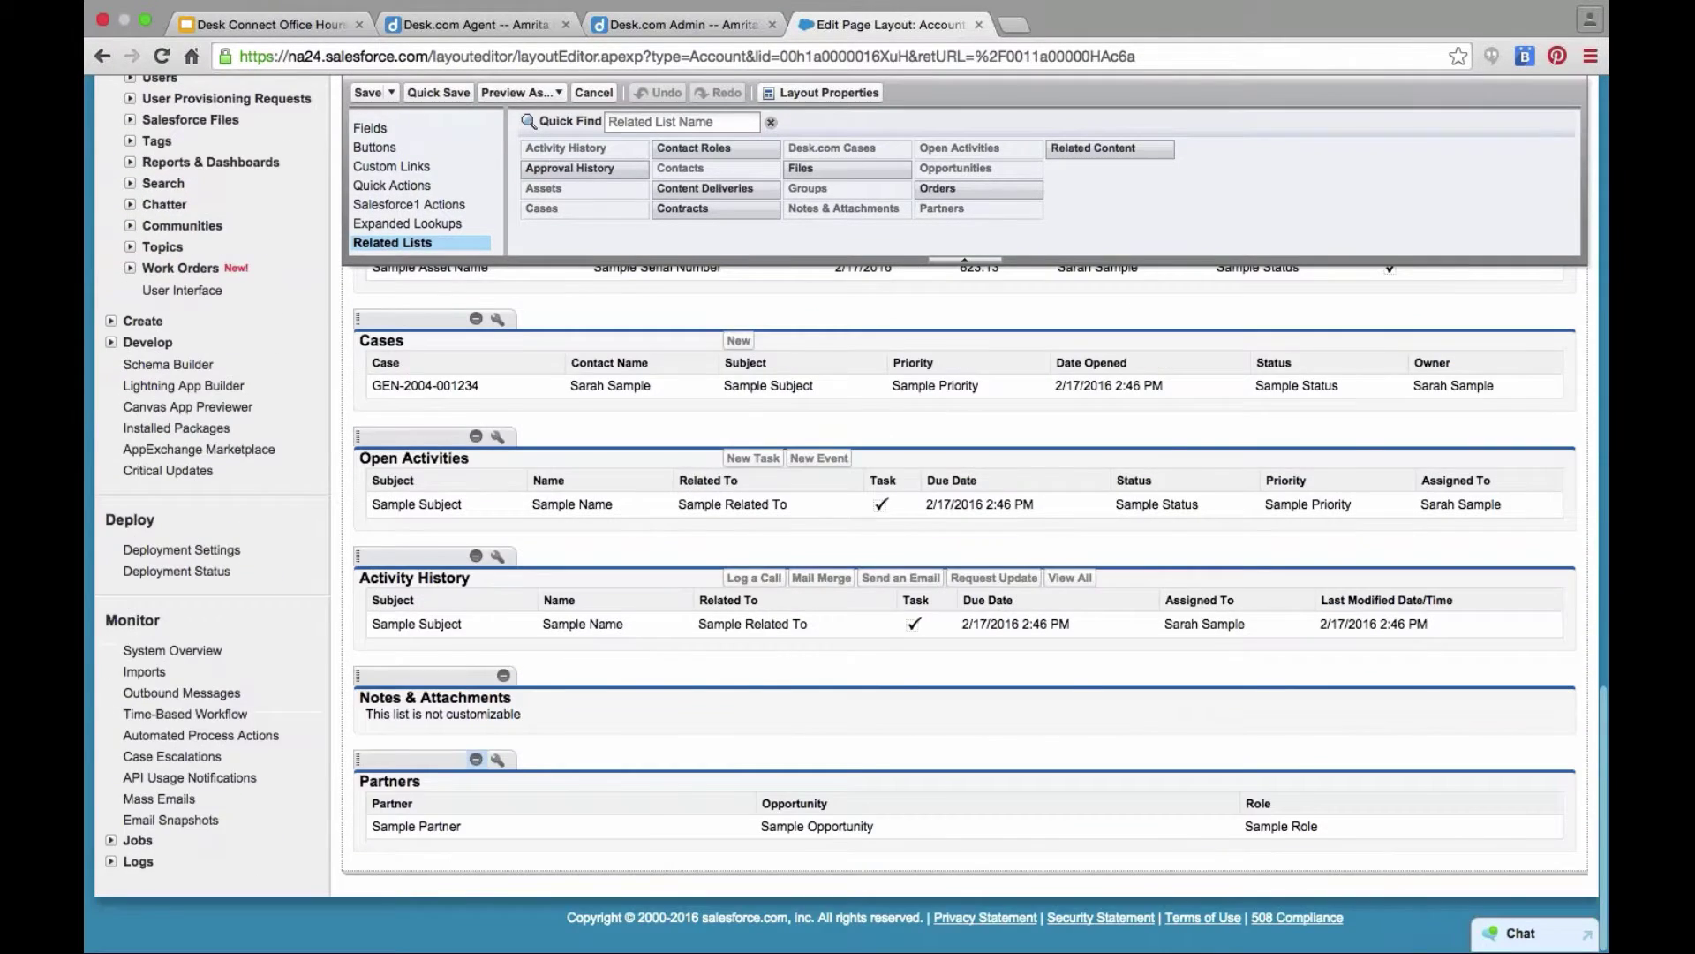
{"action": "scroll", "coordinate": [530, 883], "scroll_direction": "up", "scroll_amount": 6}
{"action": "scroll", "coordinate": [962, 610], "scroll_direction": "up", "scroll_amount": 1}
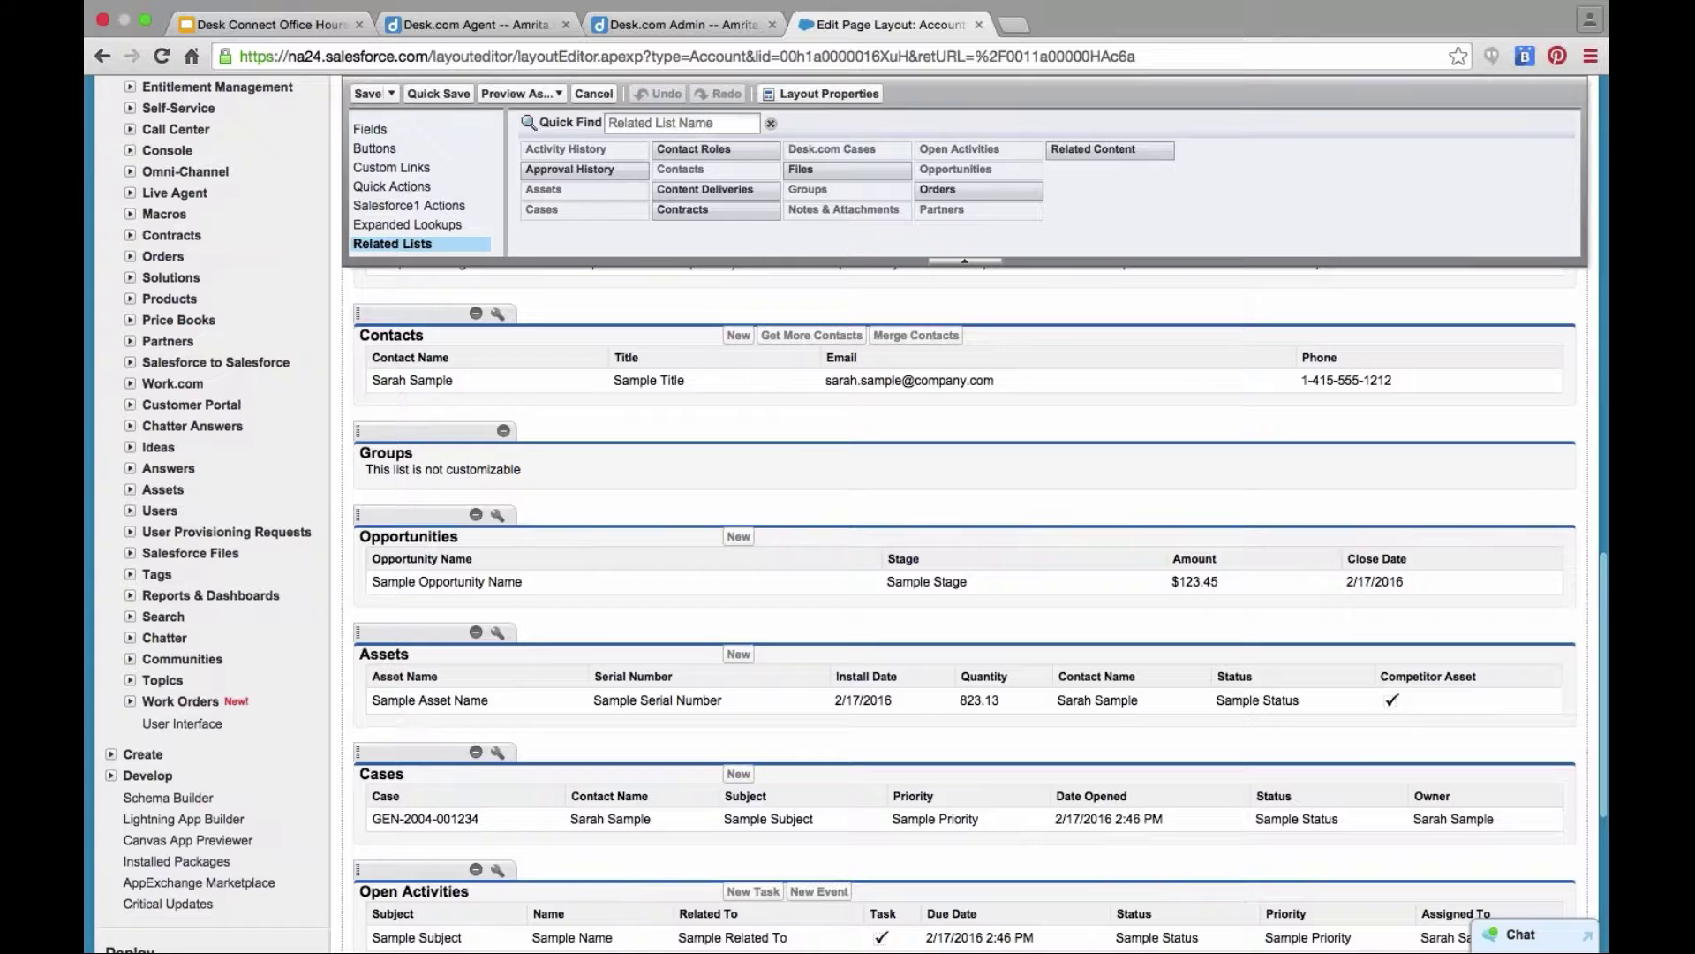
{"action": "scroll", "coordinate": [962, 609], "scroll_direction": "up", "scroll_amount": 2}
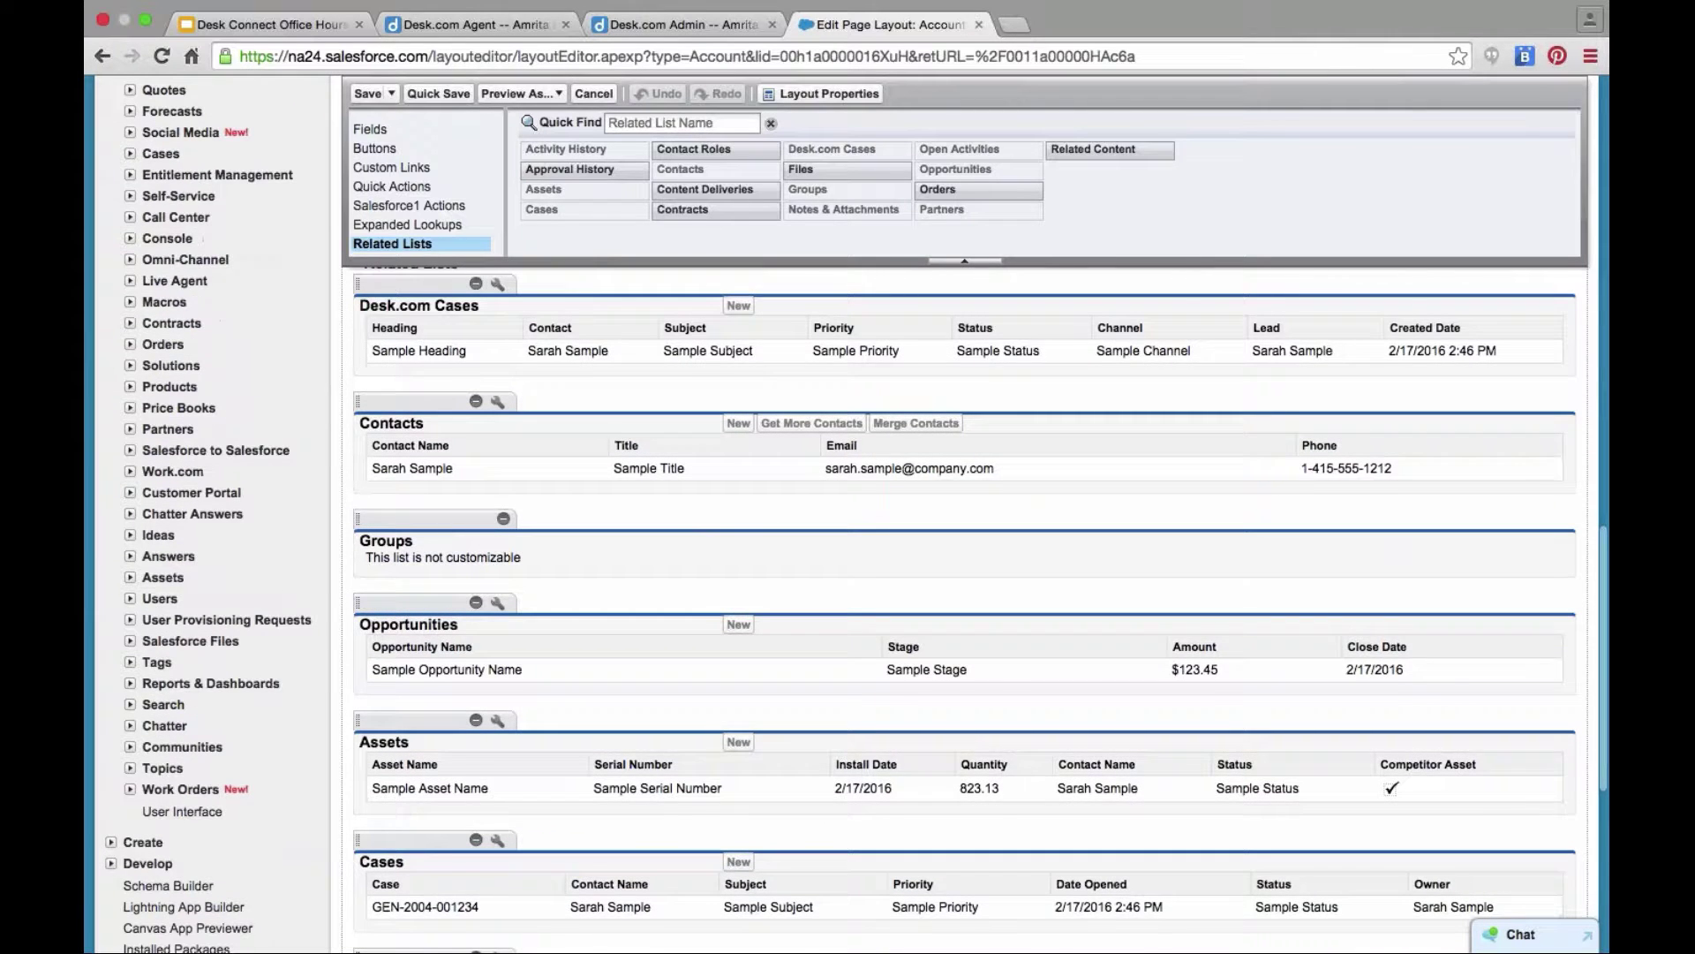
{"action": "scroll", "coordinate": [377, 470], "scroll_direction": "up", "scroll_amount": 1}
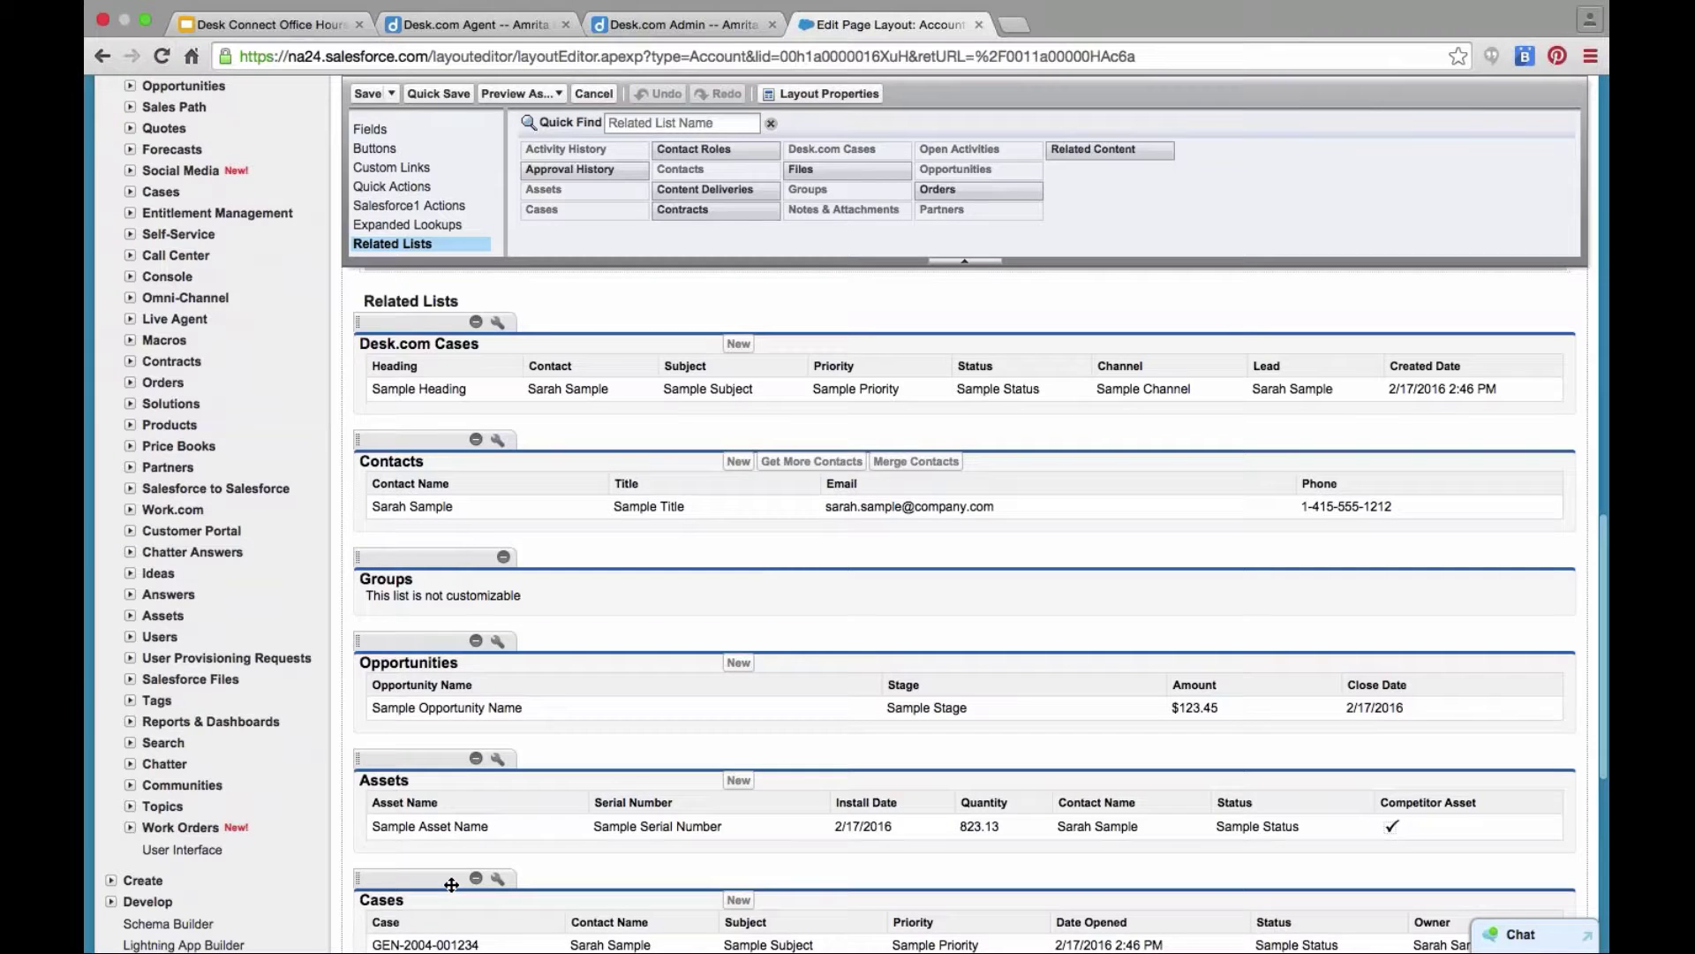
{"action": "scroll", "coordinate": [451, 884], "scroll_direction": "down", "scroll_amount": 2}
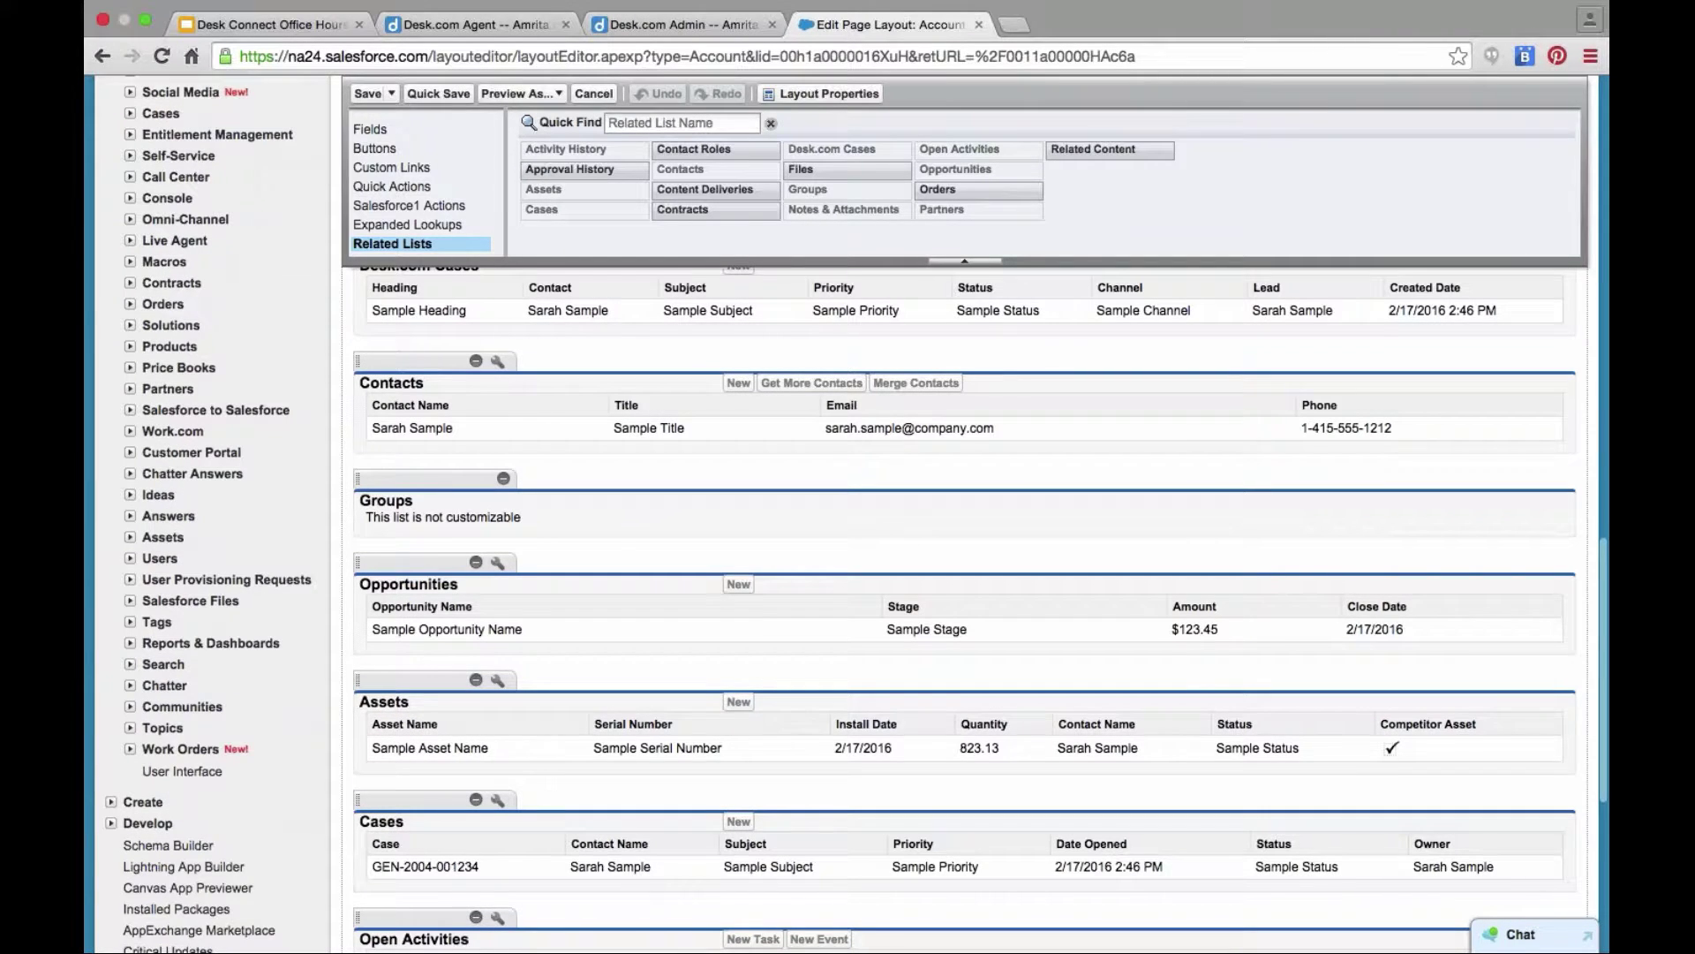
{"action": "scroll", "coordinate": [532, 704], "scroll_direction": "down", "scroll_amount": 1}
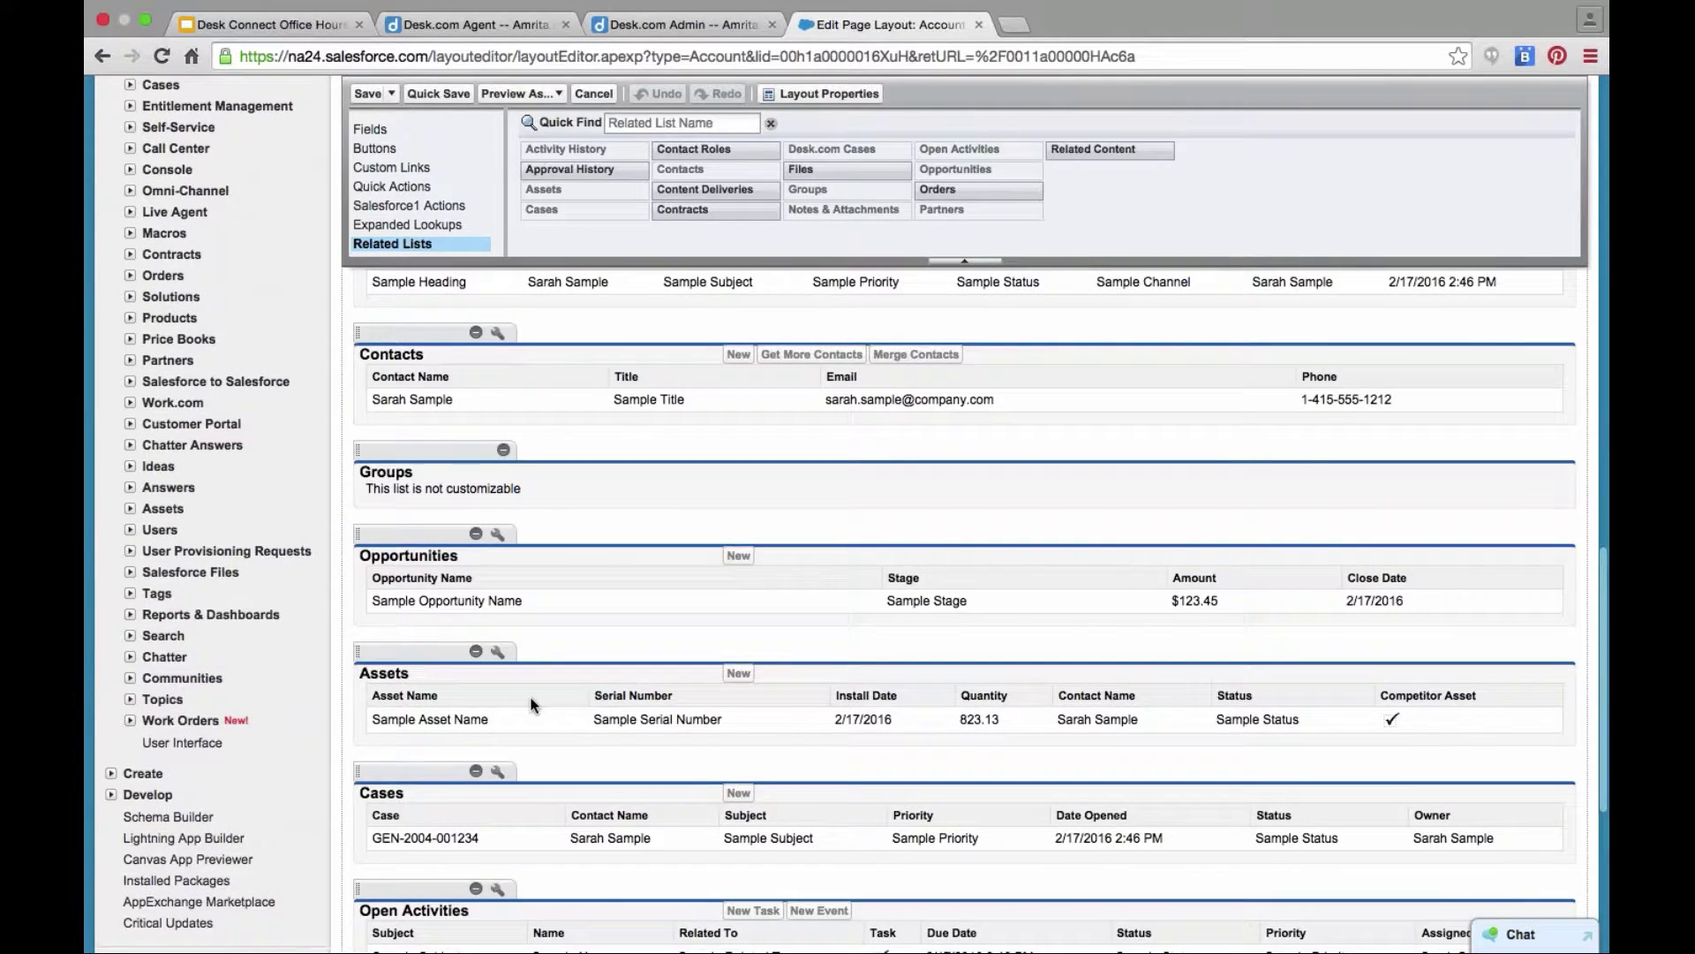
{"action": "key", "text": "ctrl+s"}
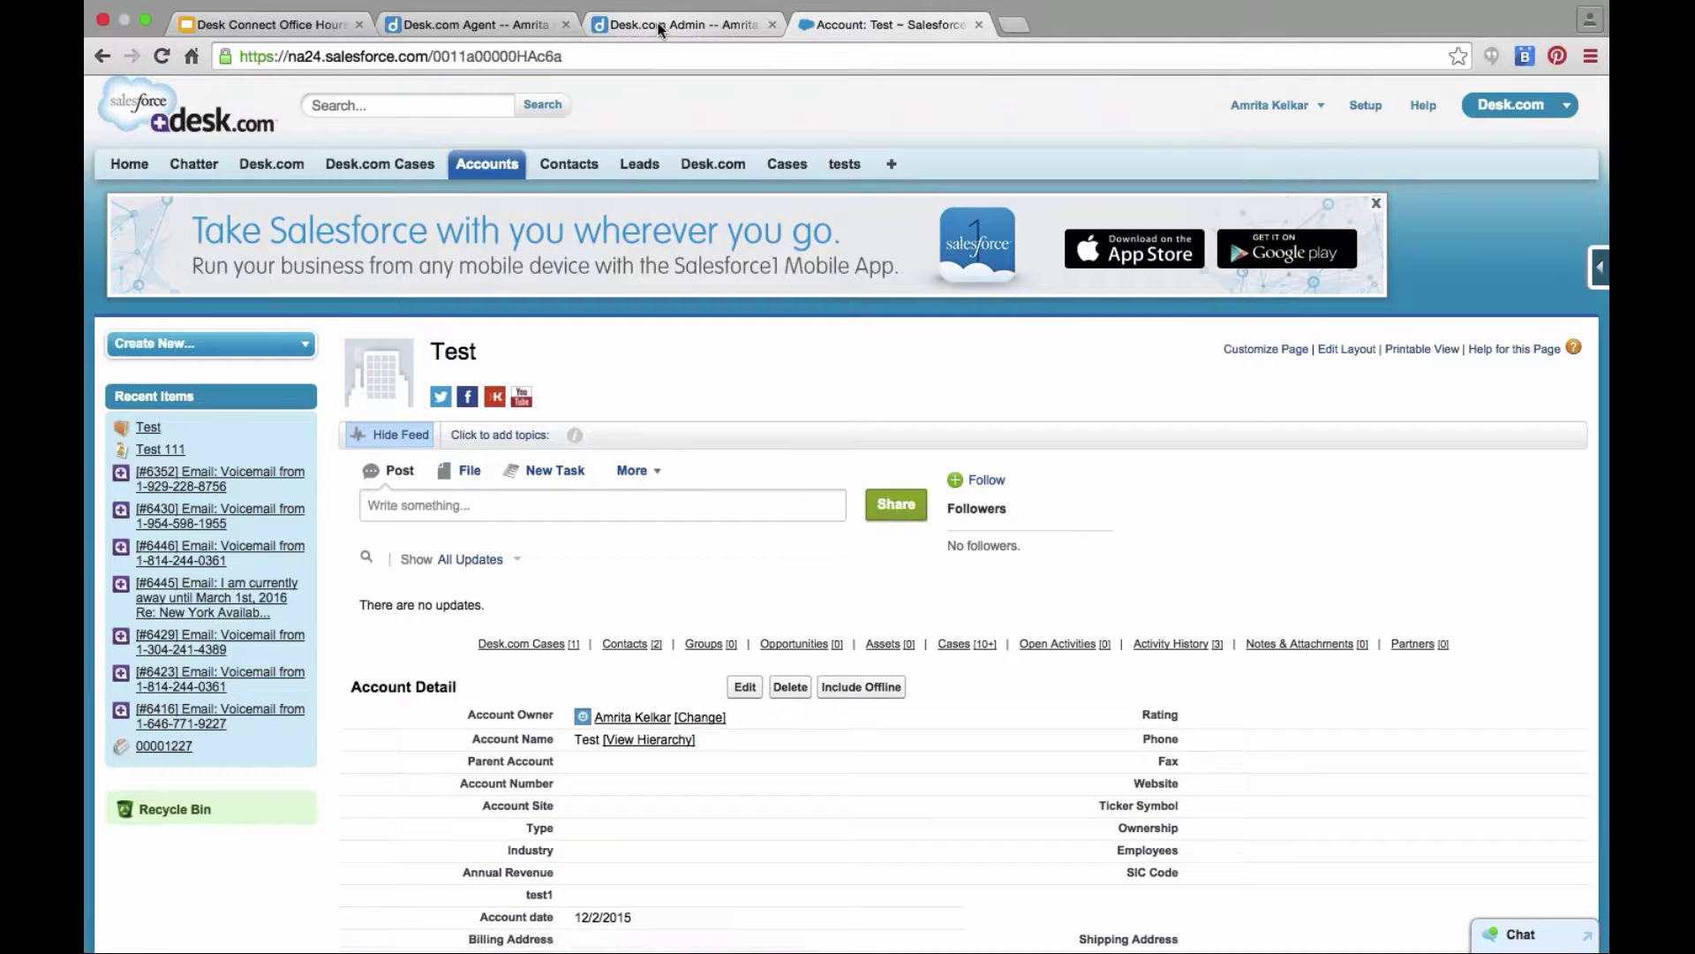
Step: View the Desk.com Admin field mappings and the Desk.com Agent case list, and switch back to the Test account in Salesforce
{"action": "left_click", "coordinate": [659, 29]}
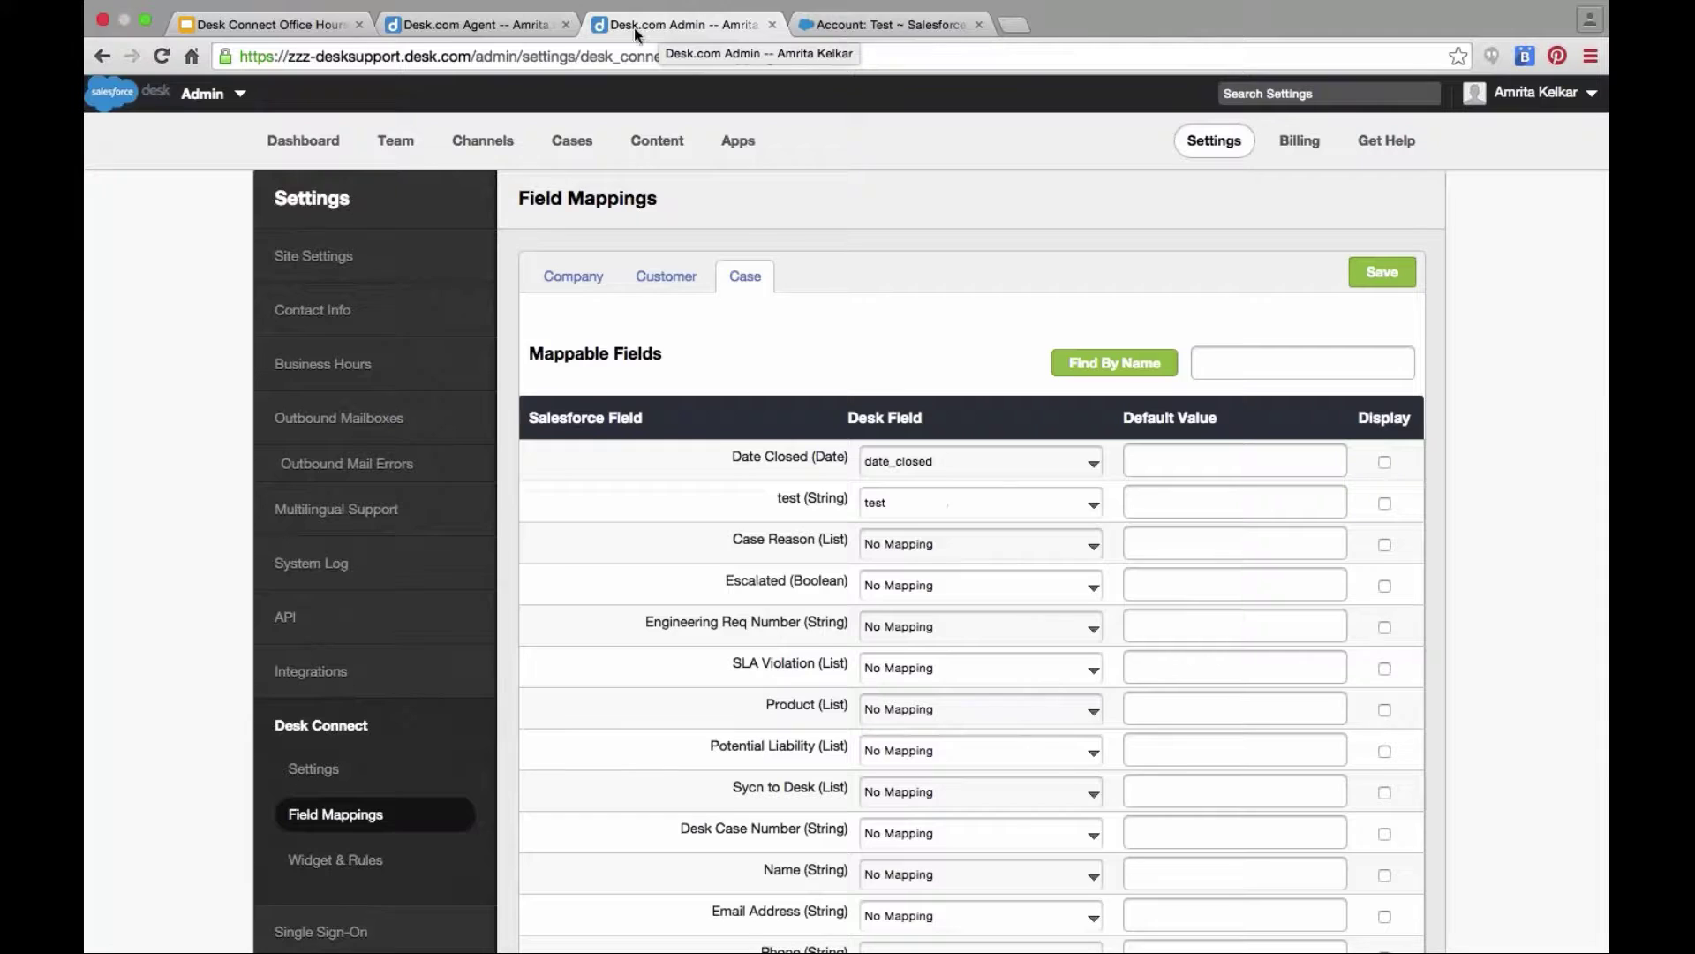
{"action": "left_click", "coordinate": [502, 23]}
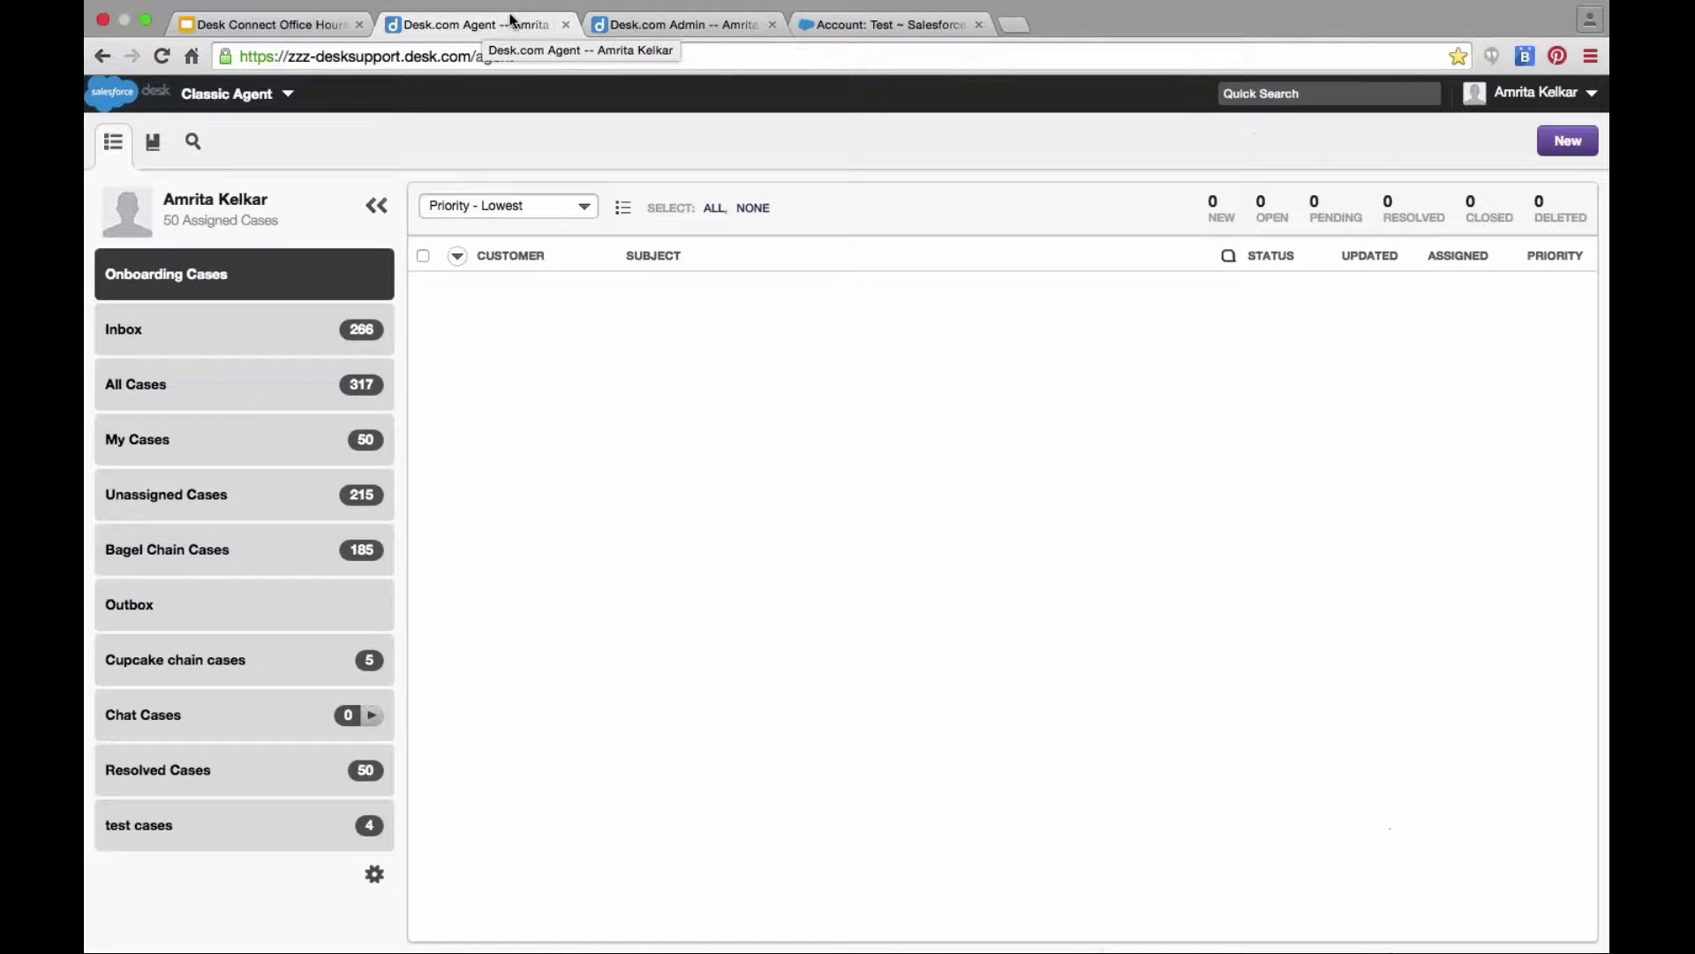
{"action": "left_click", "coordinate": [834, 25]}
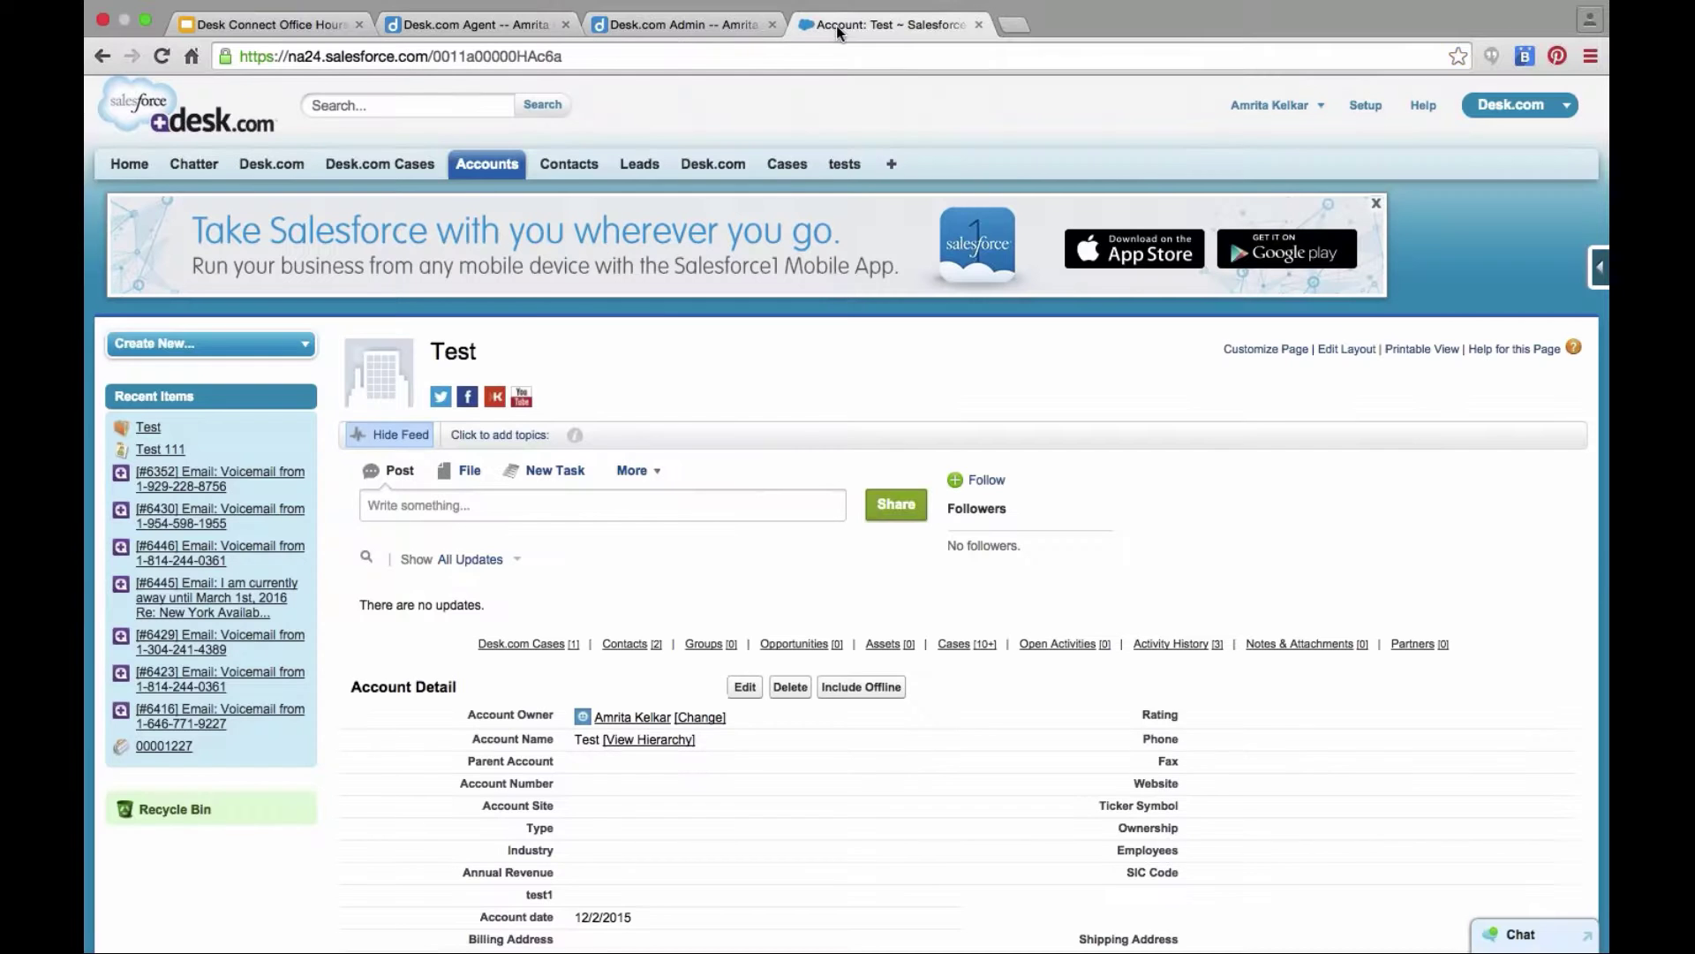
Step: View the Cases home page in Salesforce, check the Desk.com Admin field mappings, and view the Desk.com Cases home page in Salesforce
{"action": "left_click", "coordinate": [788, 173]}
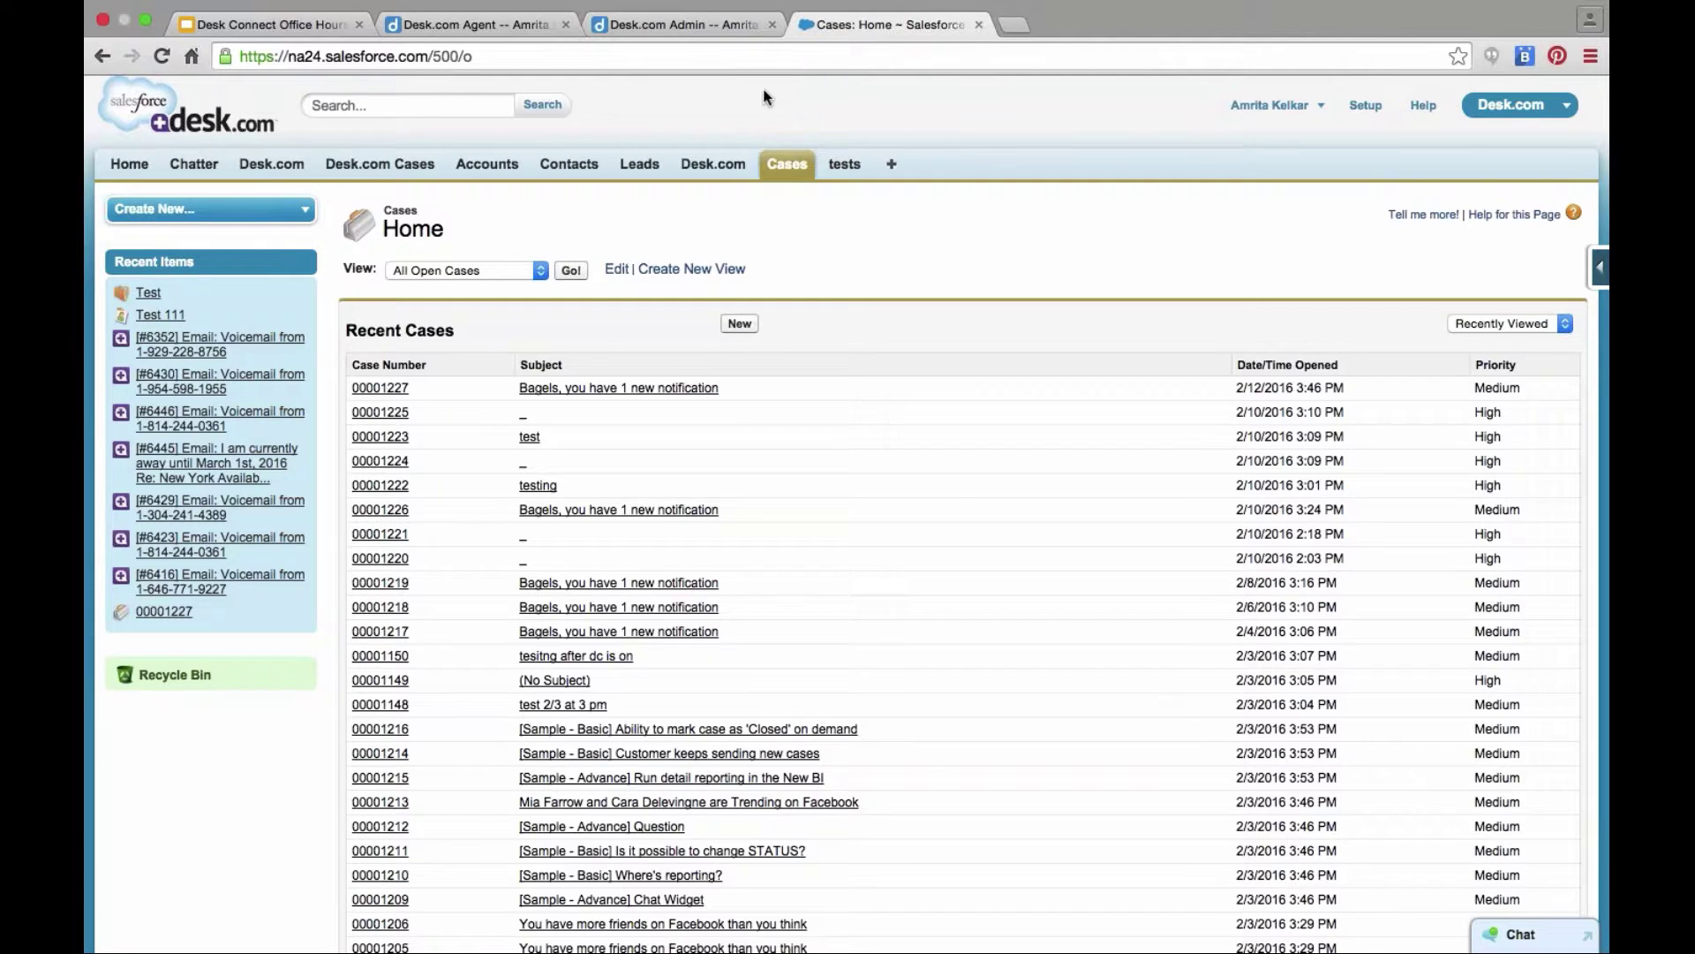
{"action": "left_click", "coordinate": [692, 26]}
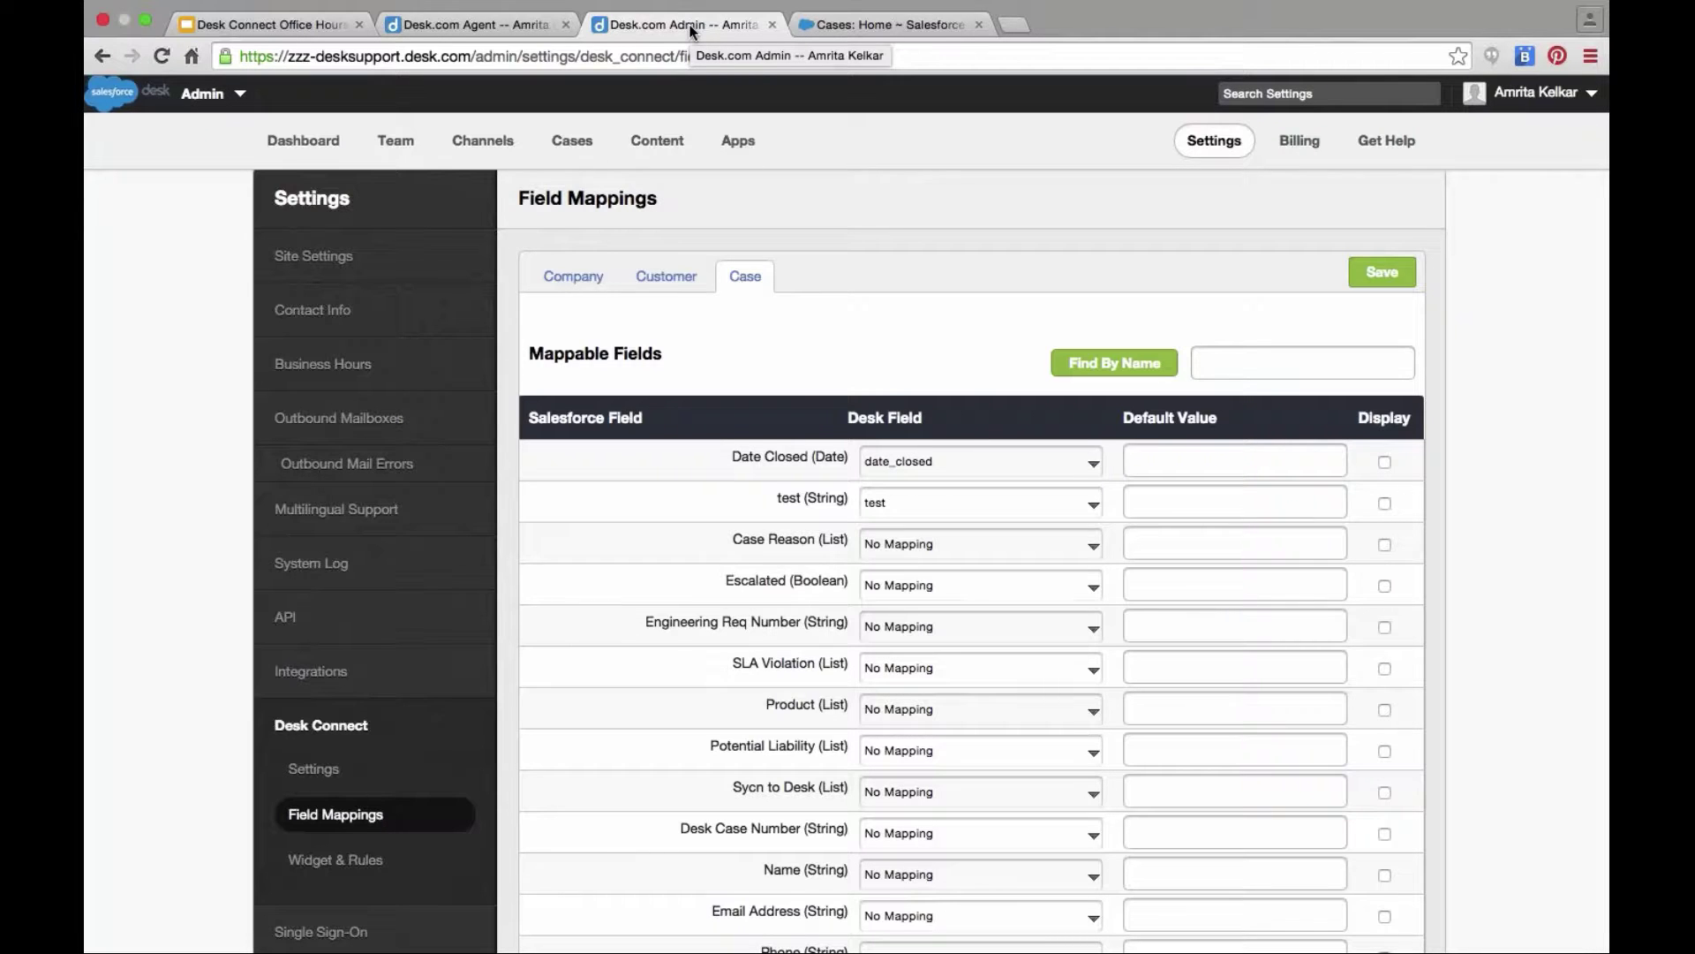
{"action": "left_click", "coordinate": [847, 26]}
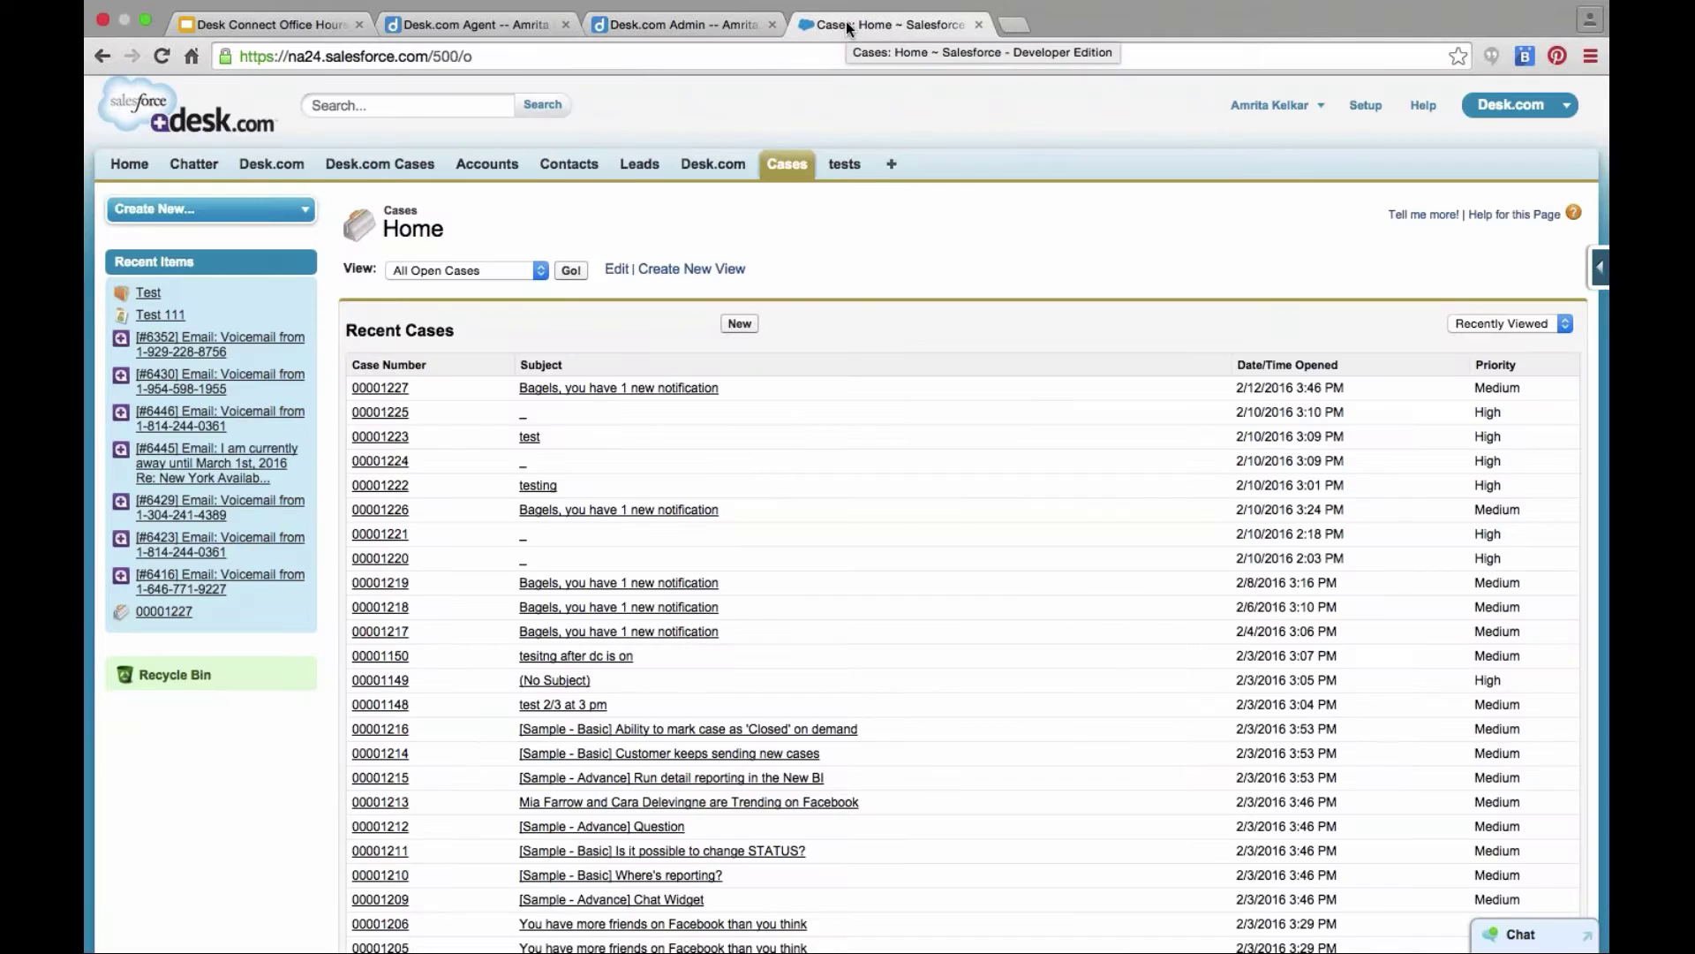
{"action": "left_click", "coordinate": [354, 171]}
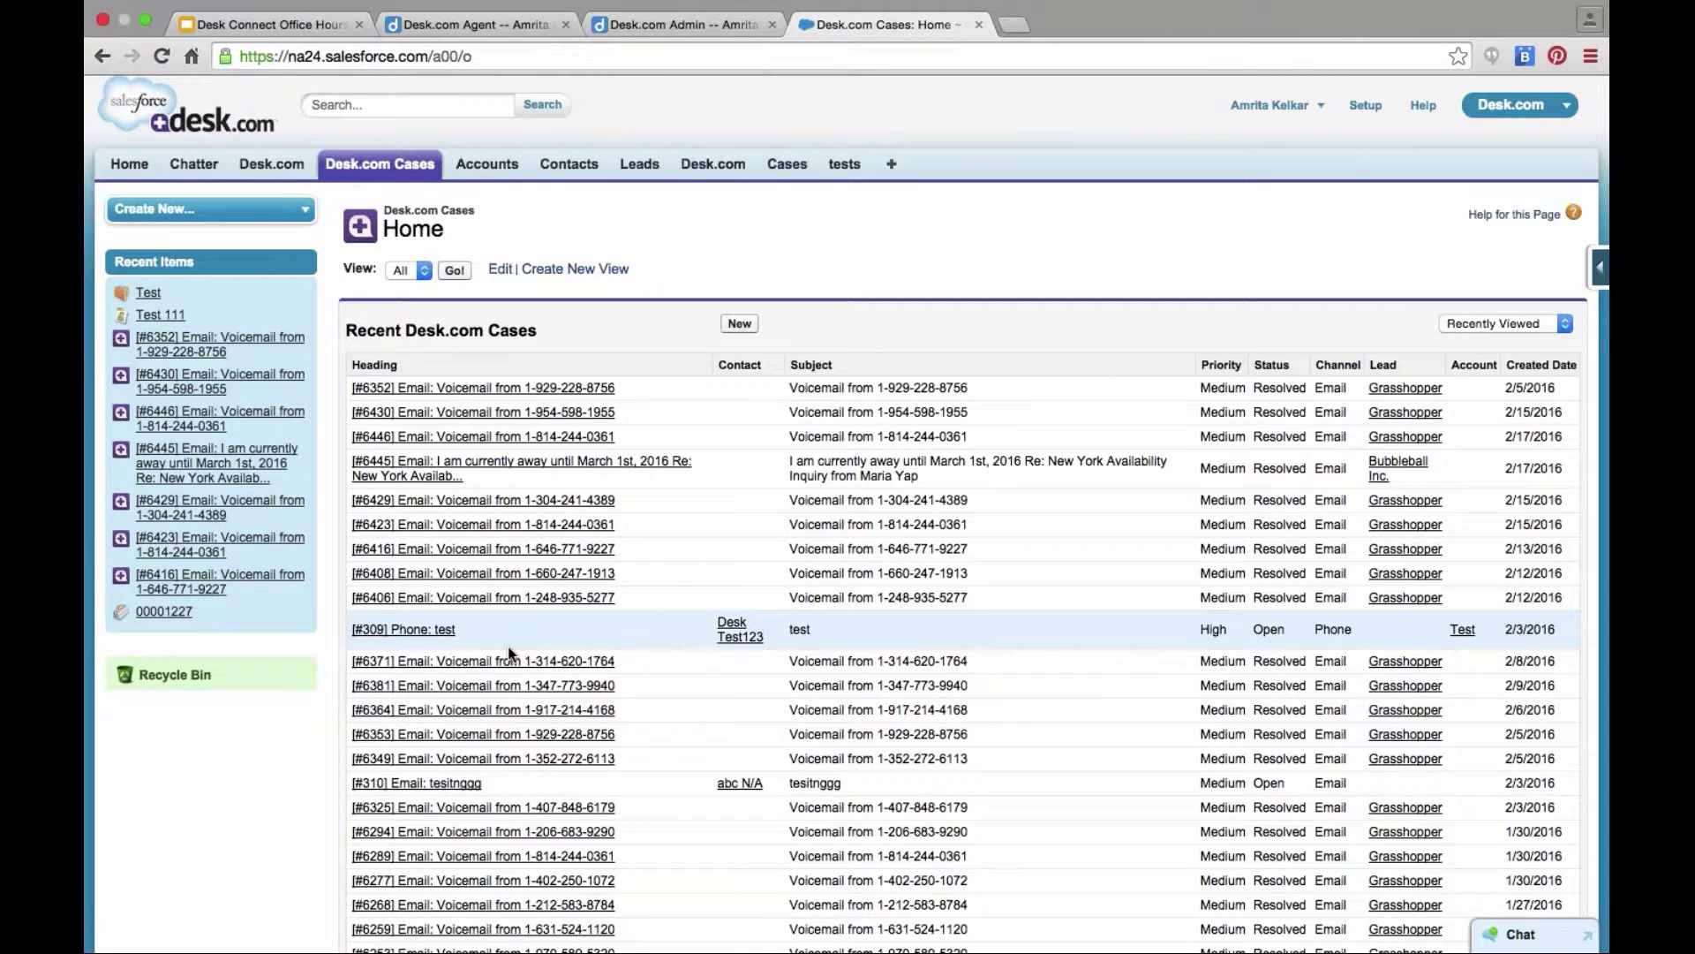
{"action": "scroll", "coordinate": [510, 653], "scroll_direction": "down", "scroll_amount": 1}
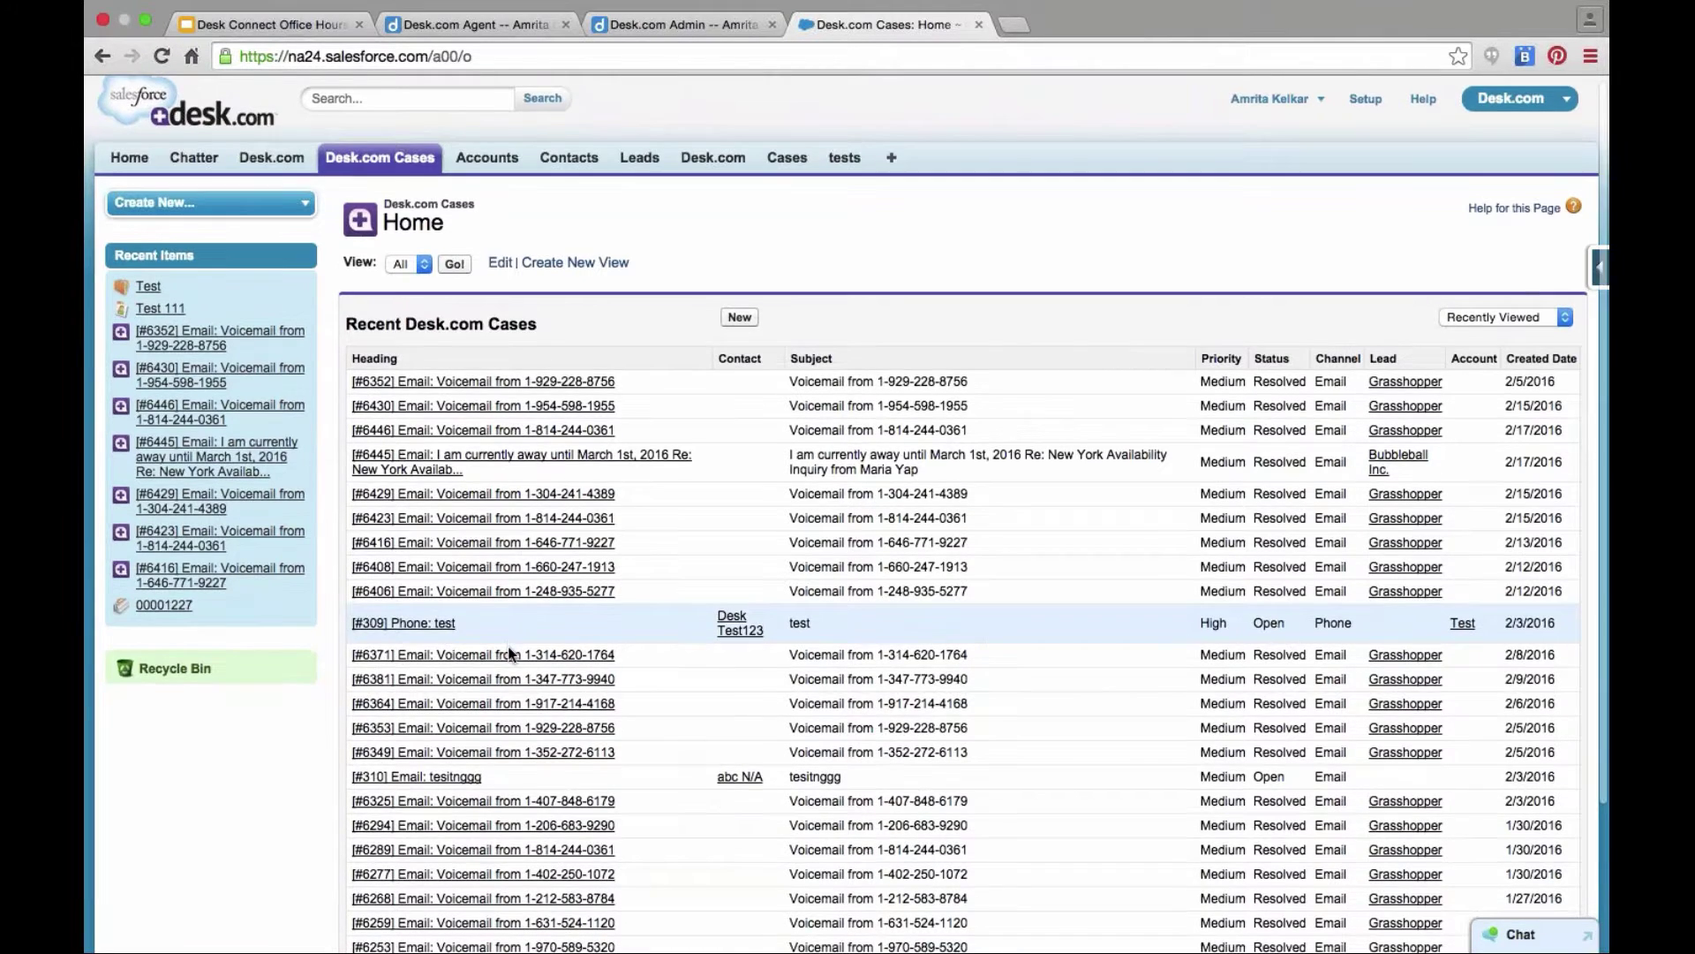
{"action": "scroll", "coordinate": [510, 653], "scroll_direction": "up", "scroll_amount": 1}
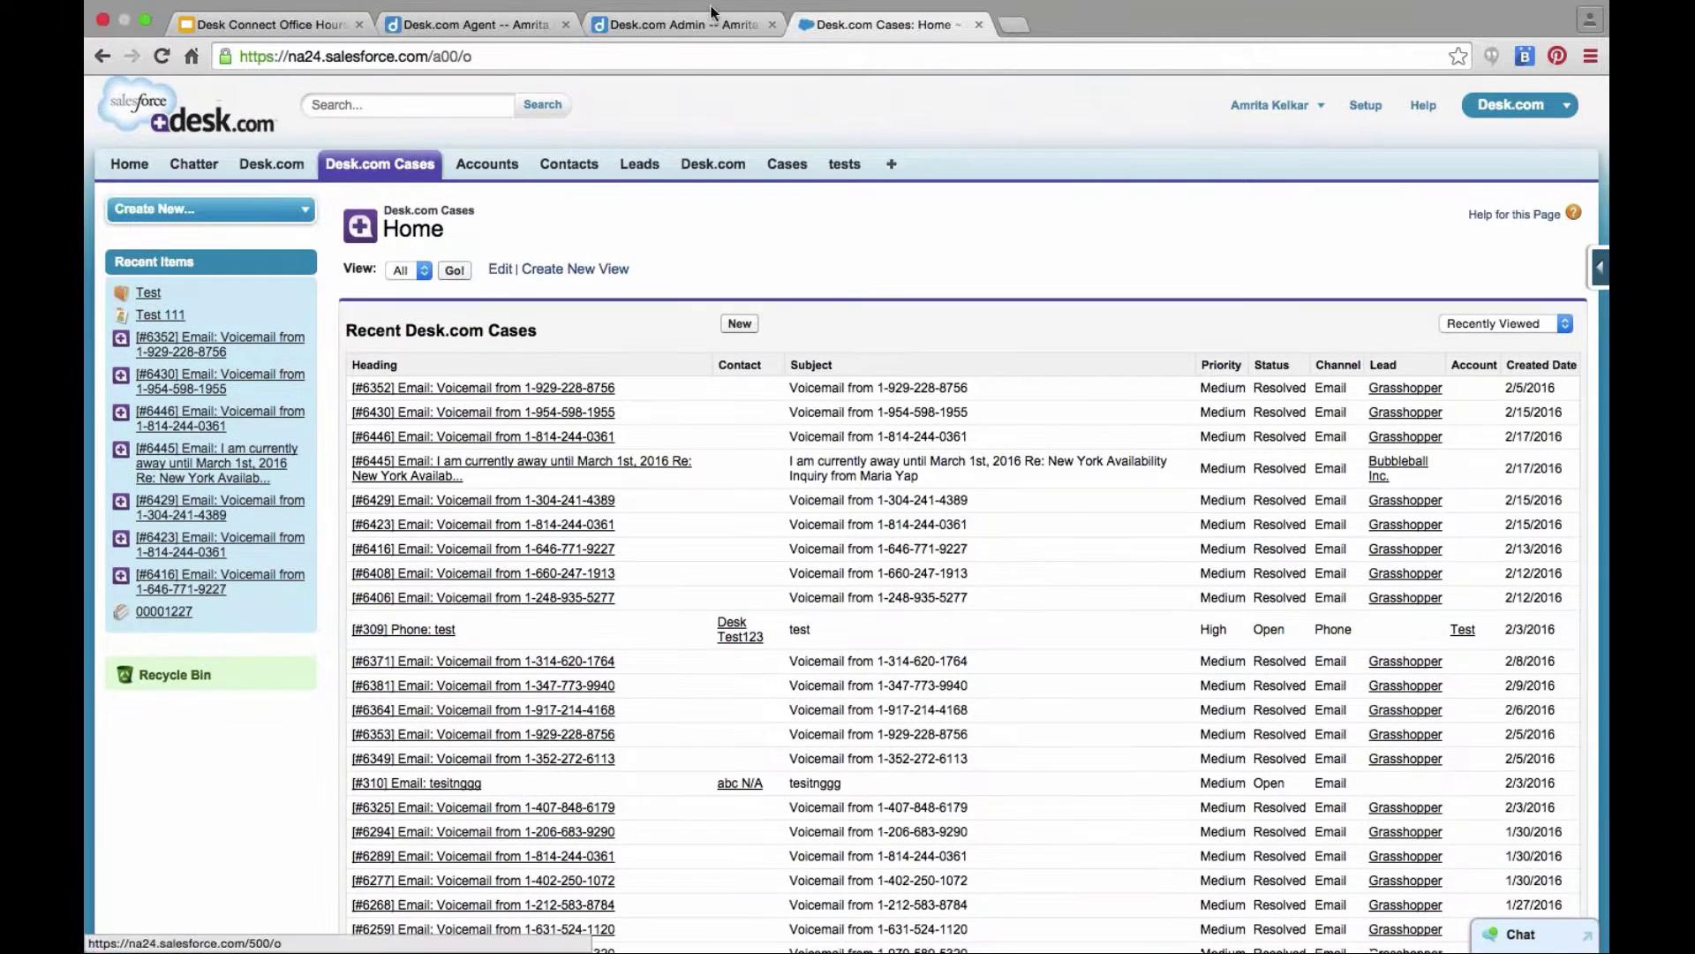
Step: Switch to Desk.com Agent, open the inbox case "test 2/3 at 3 pm" and examine its linked Salesforce Contact details
{"action": "left_click", "coordinate": [692, 19]}
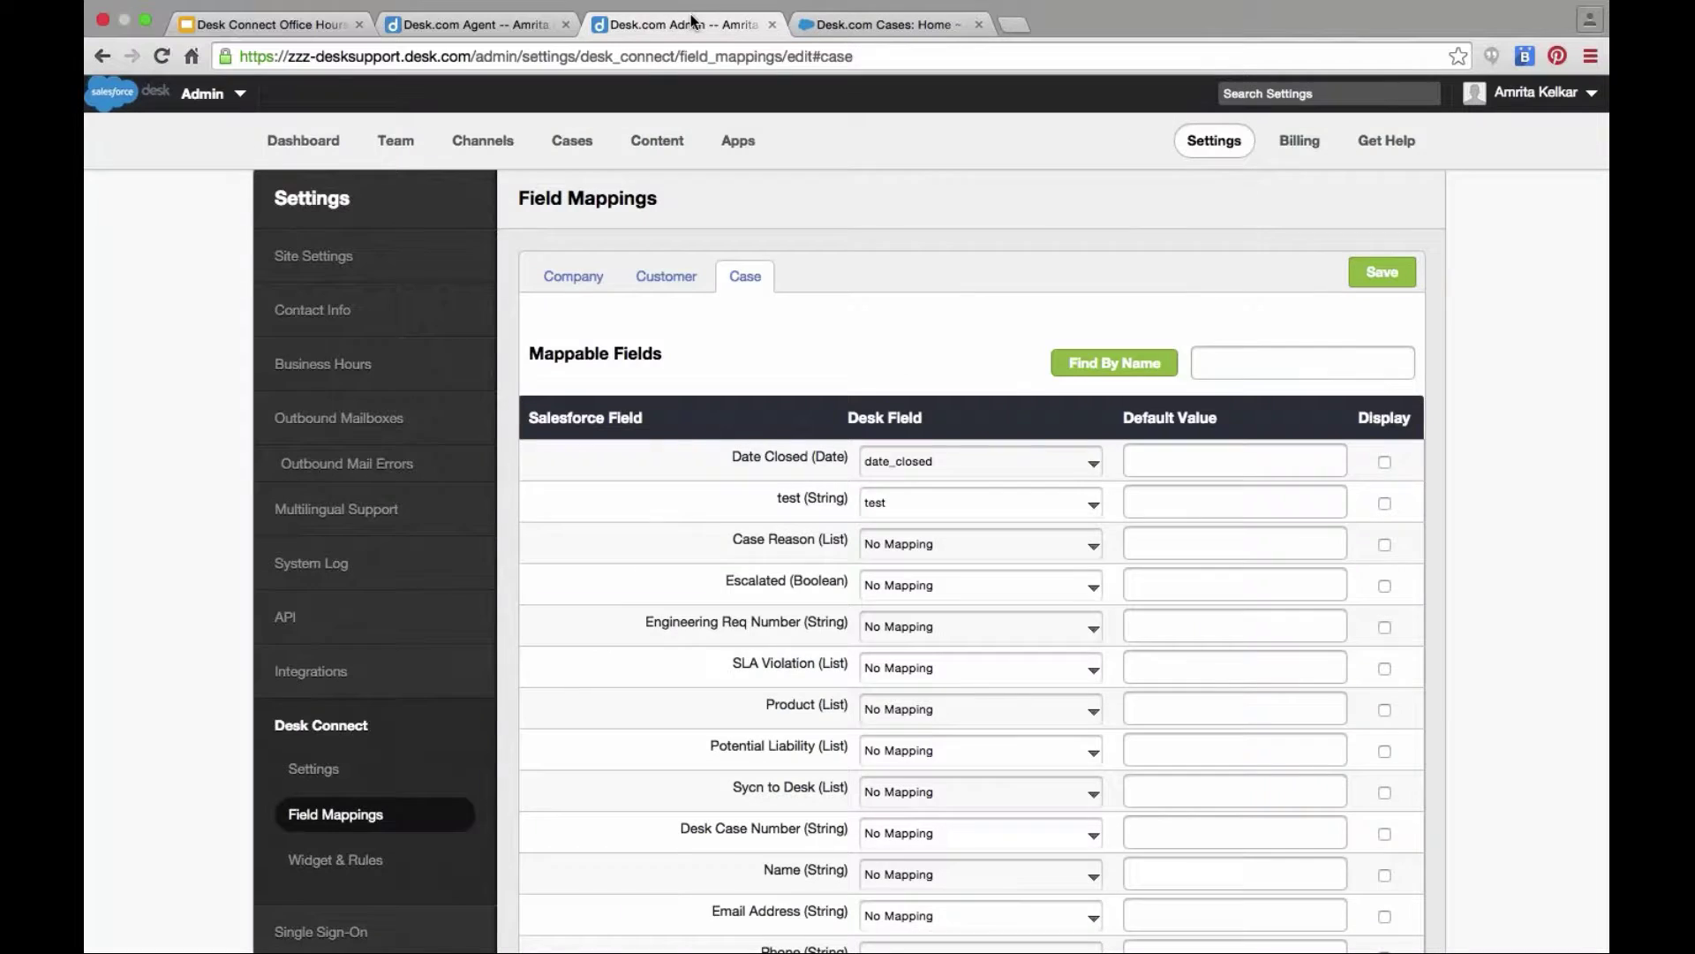
{"action": "left_click", "coordinate": [470, 24]}
{"action": "left_click", "coordinate": [277, 327]}
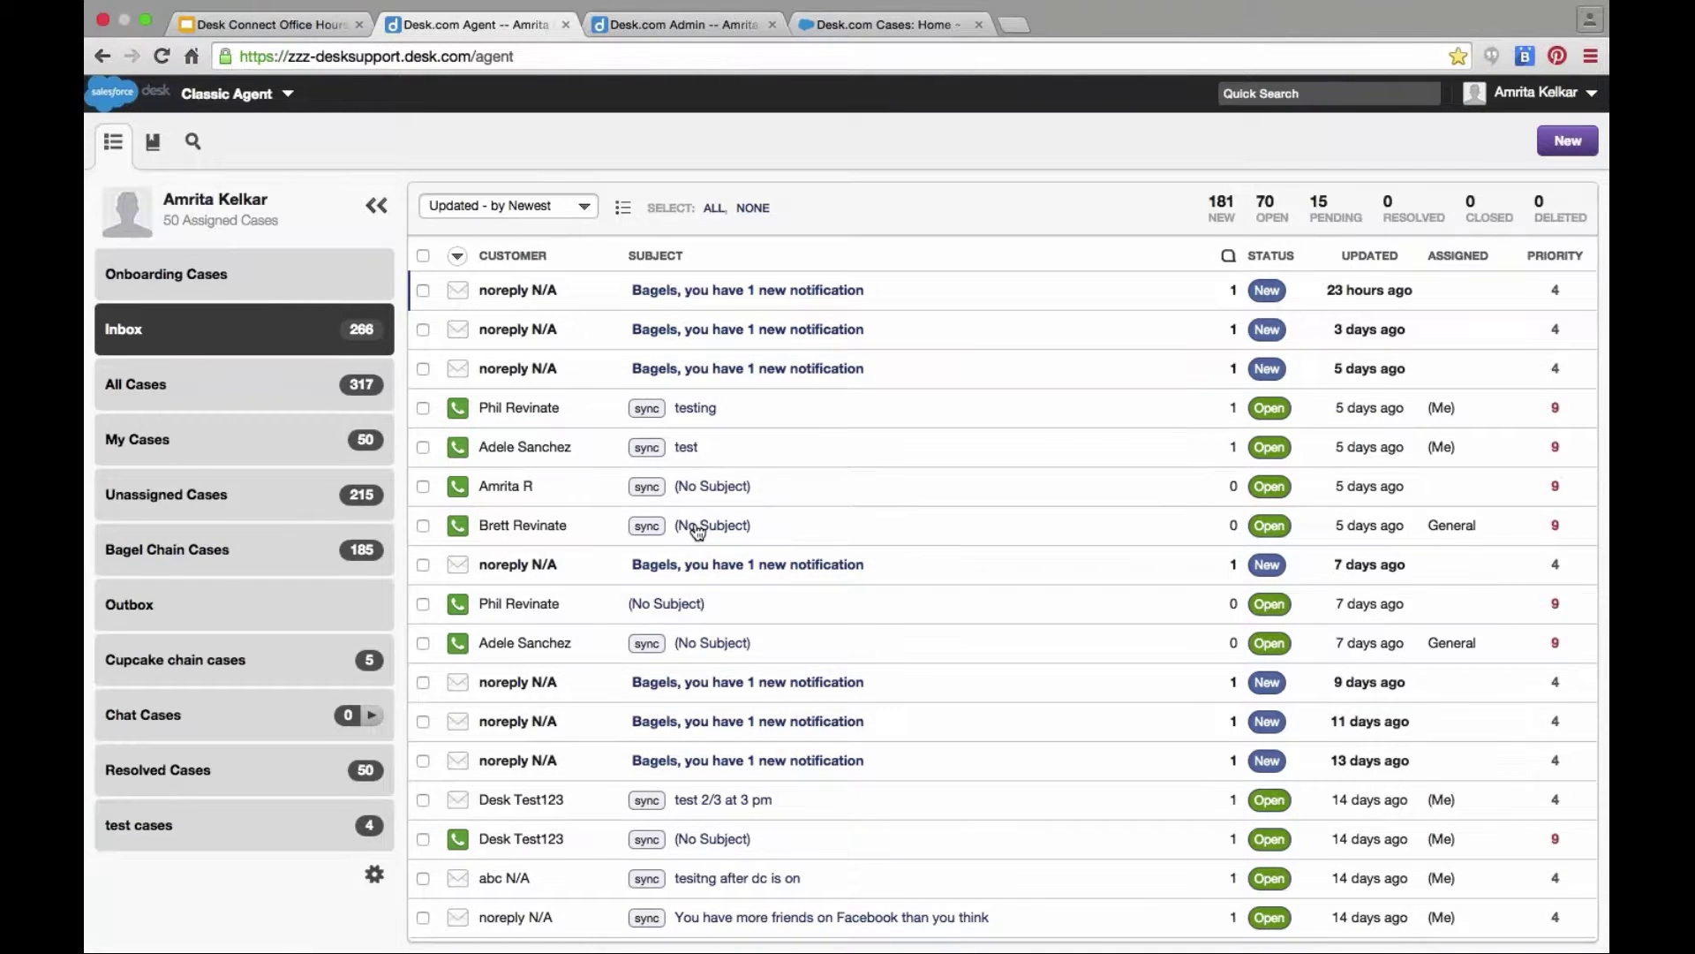
{"action": "scroll", "coordinate": [697, 530], "scroll_direction": "down", "scroll_amount": 3}
{"action": "left_click", "coordinate": [704, 673]}
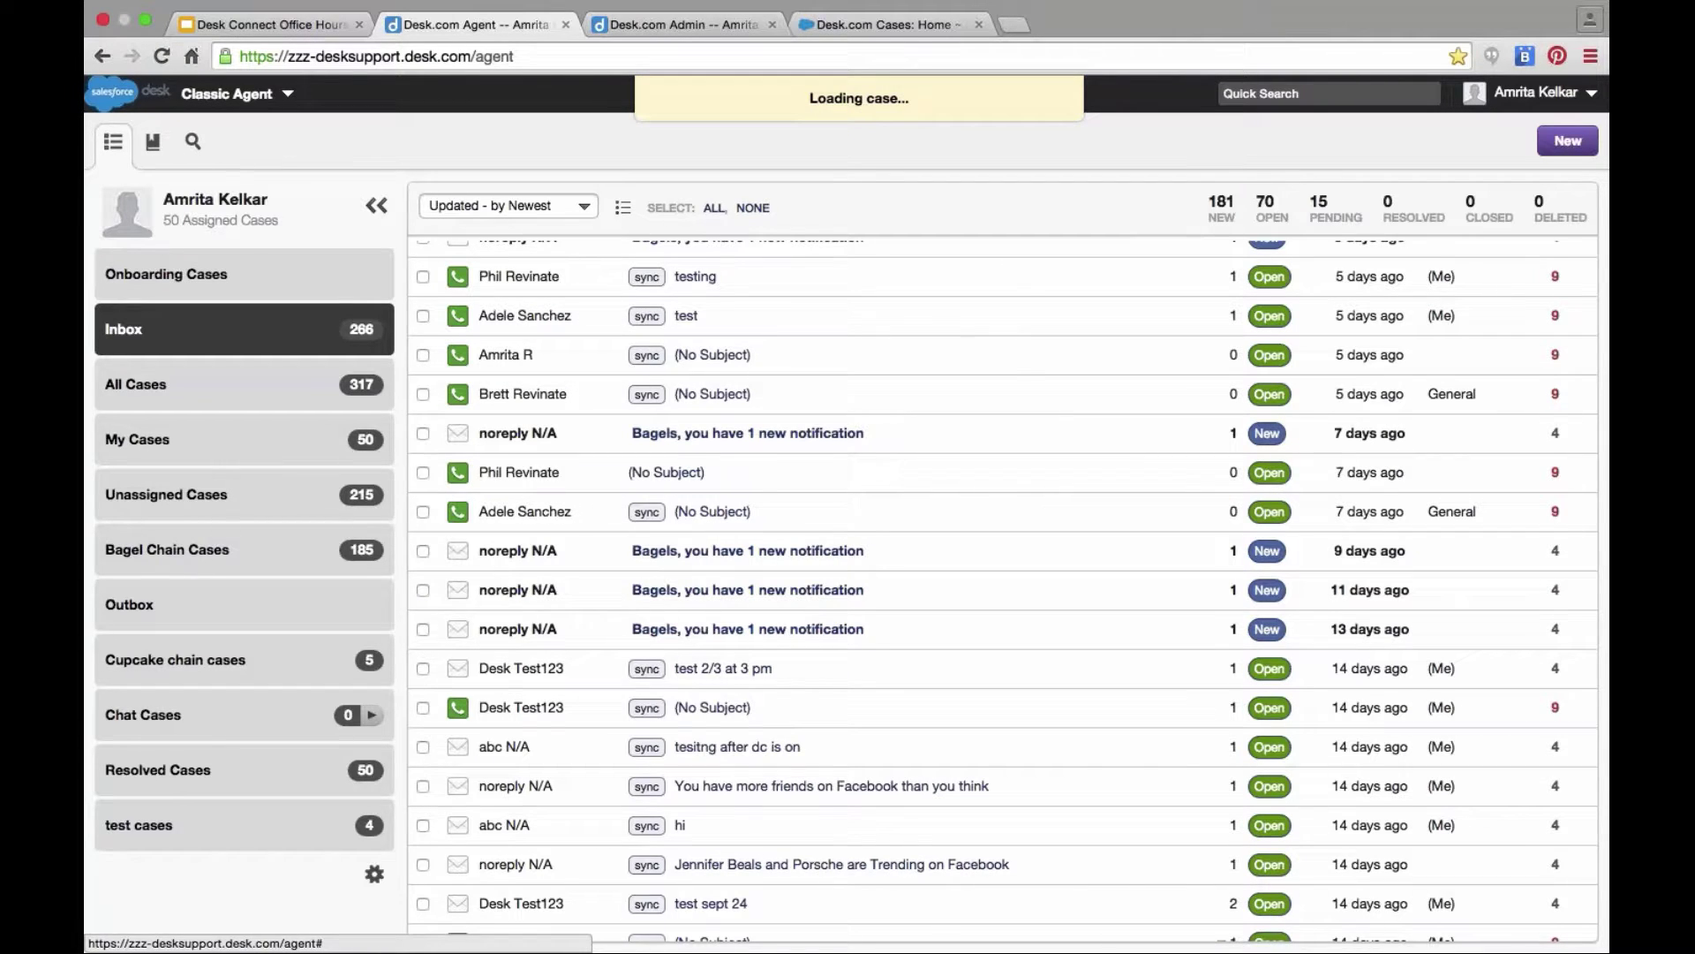
{"action": "scroll", "coordinate": [209, 553], "scroll_direction": "down", "scroll_amount": 10}
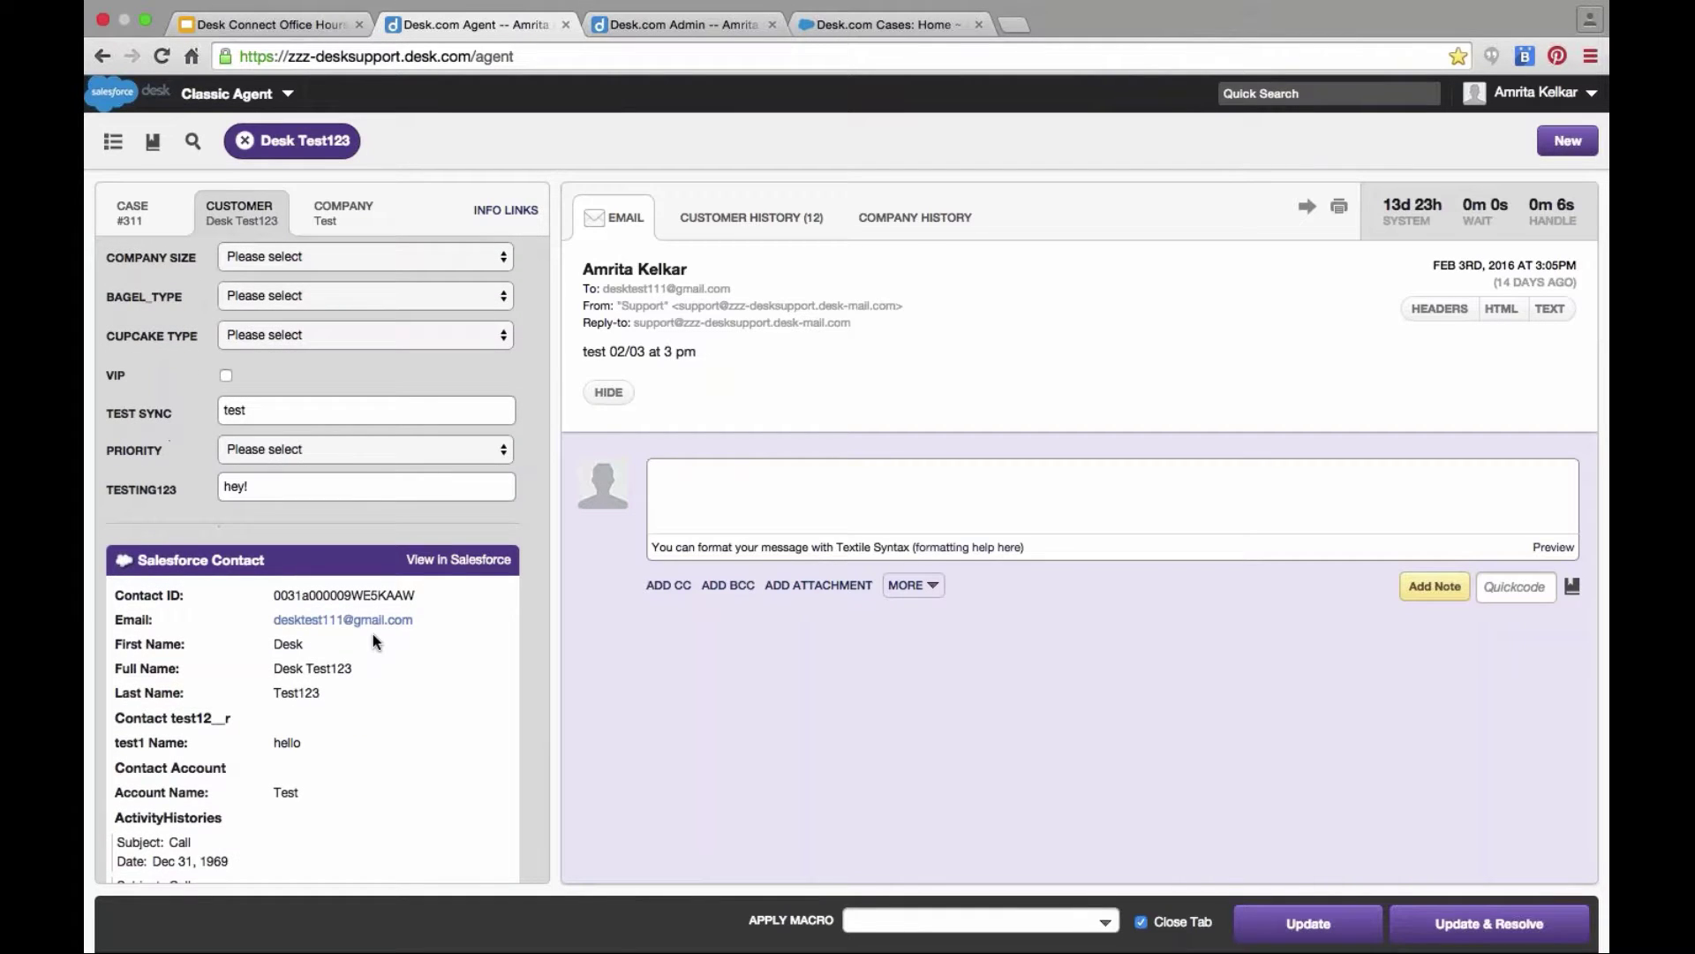
Step: View the case's company details with the linked Salesforce Account, and switch to Desk.com Cases in Salesforce
{"action": "left_click", "coordinate": [336, 210]}
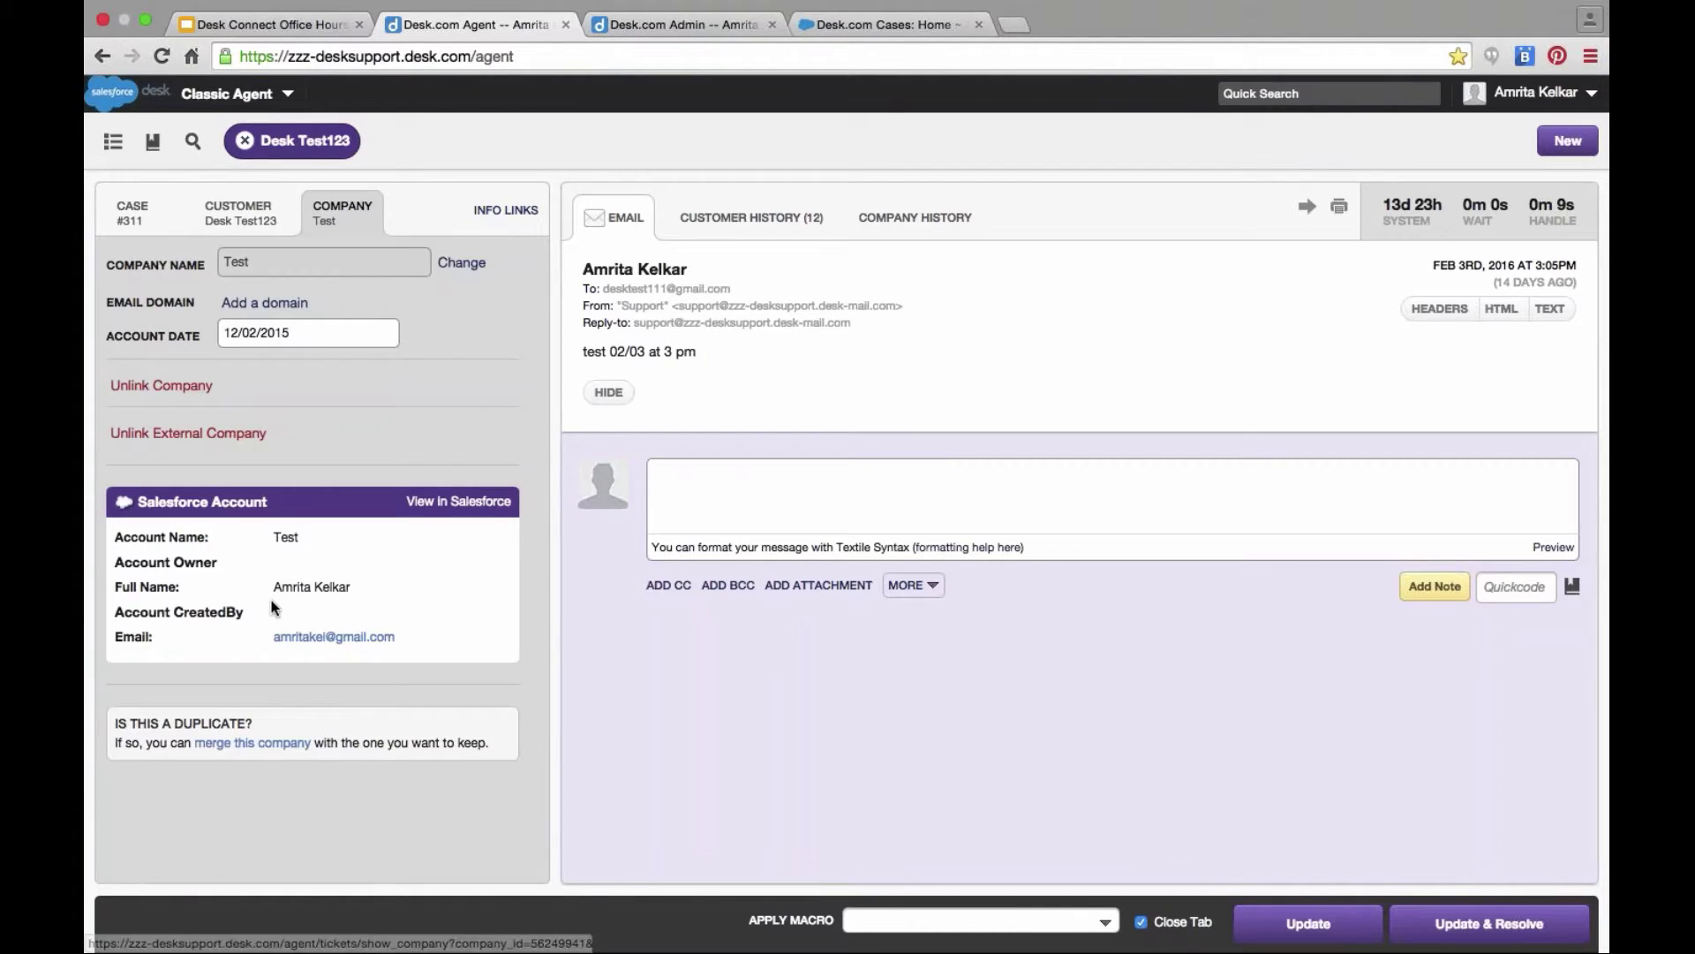
{"action": "scroll", "coordinate": [272, 600], "scroll_direction": "down", "scroll_amount": 1}
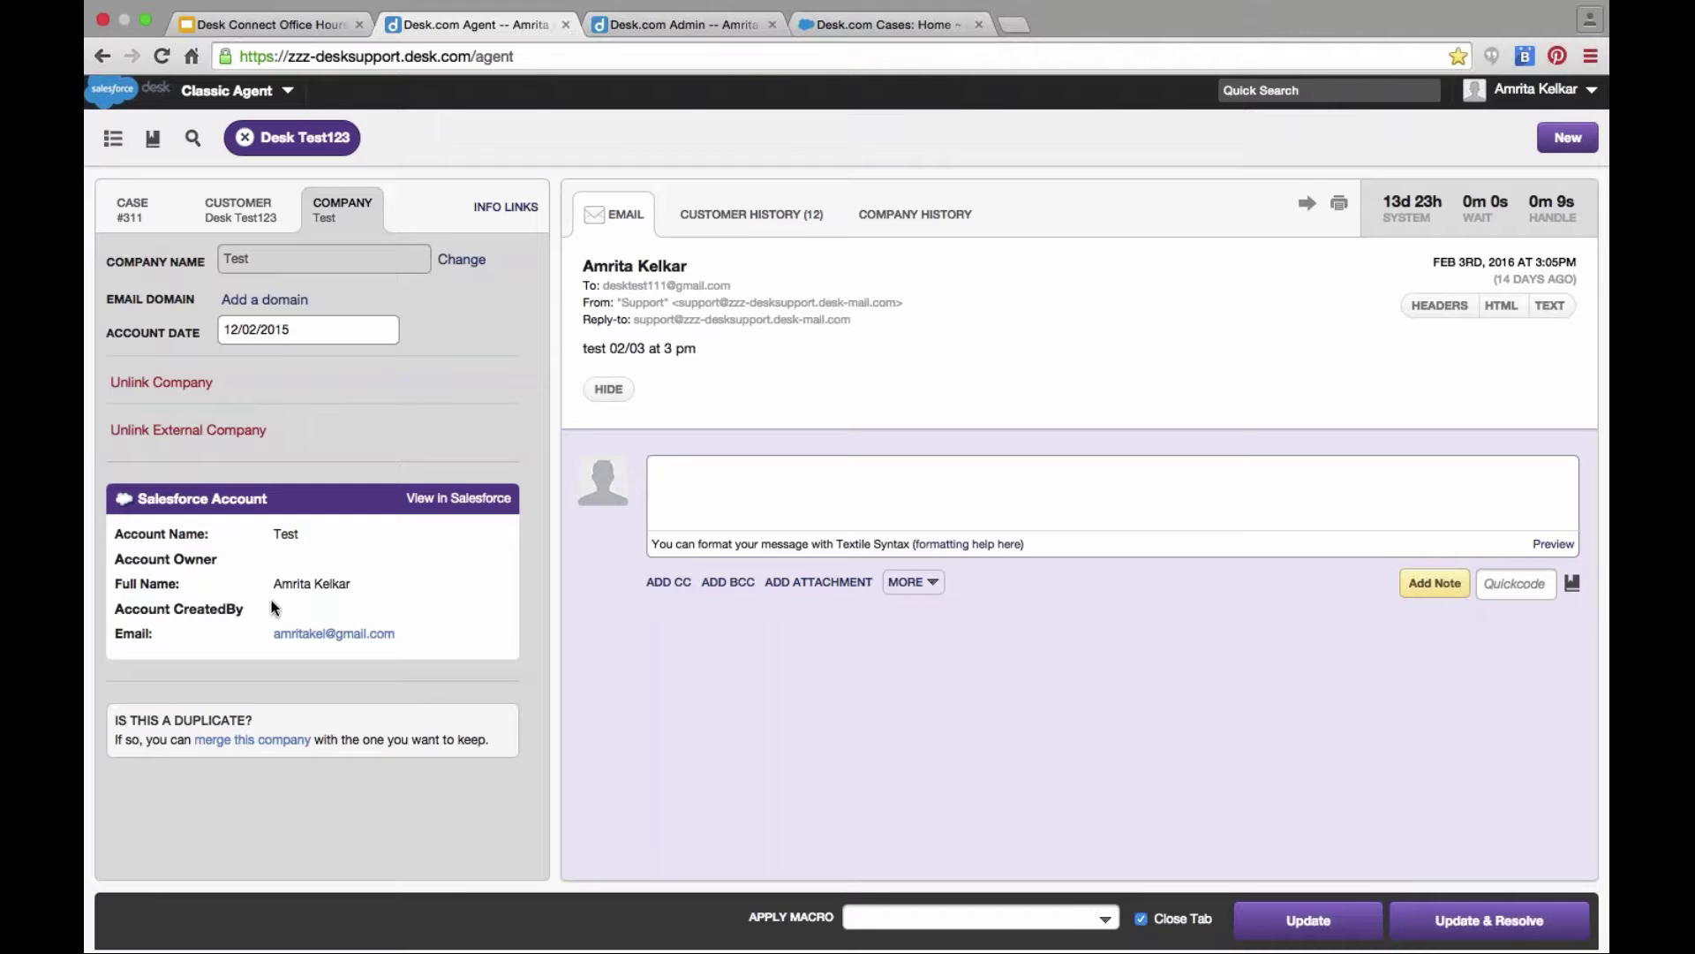
{"action": "scroll", "coordinate": [272, 607], "scroll_direction": "up", "scroll_amount": 1}
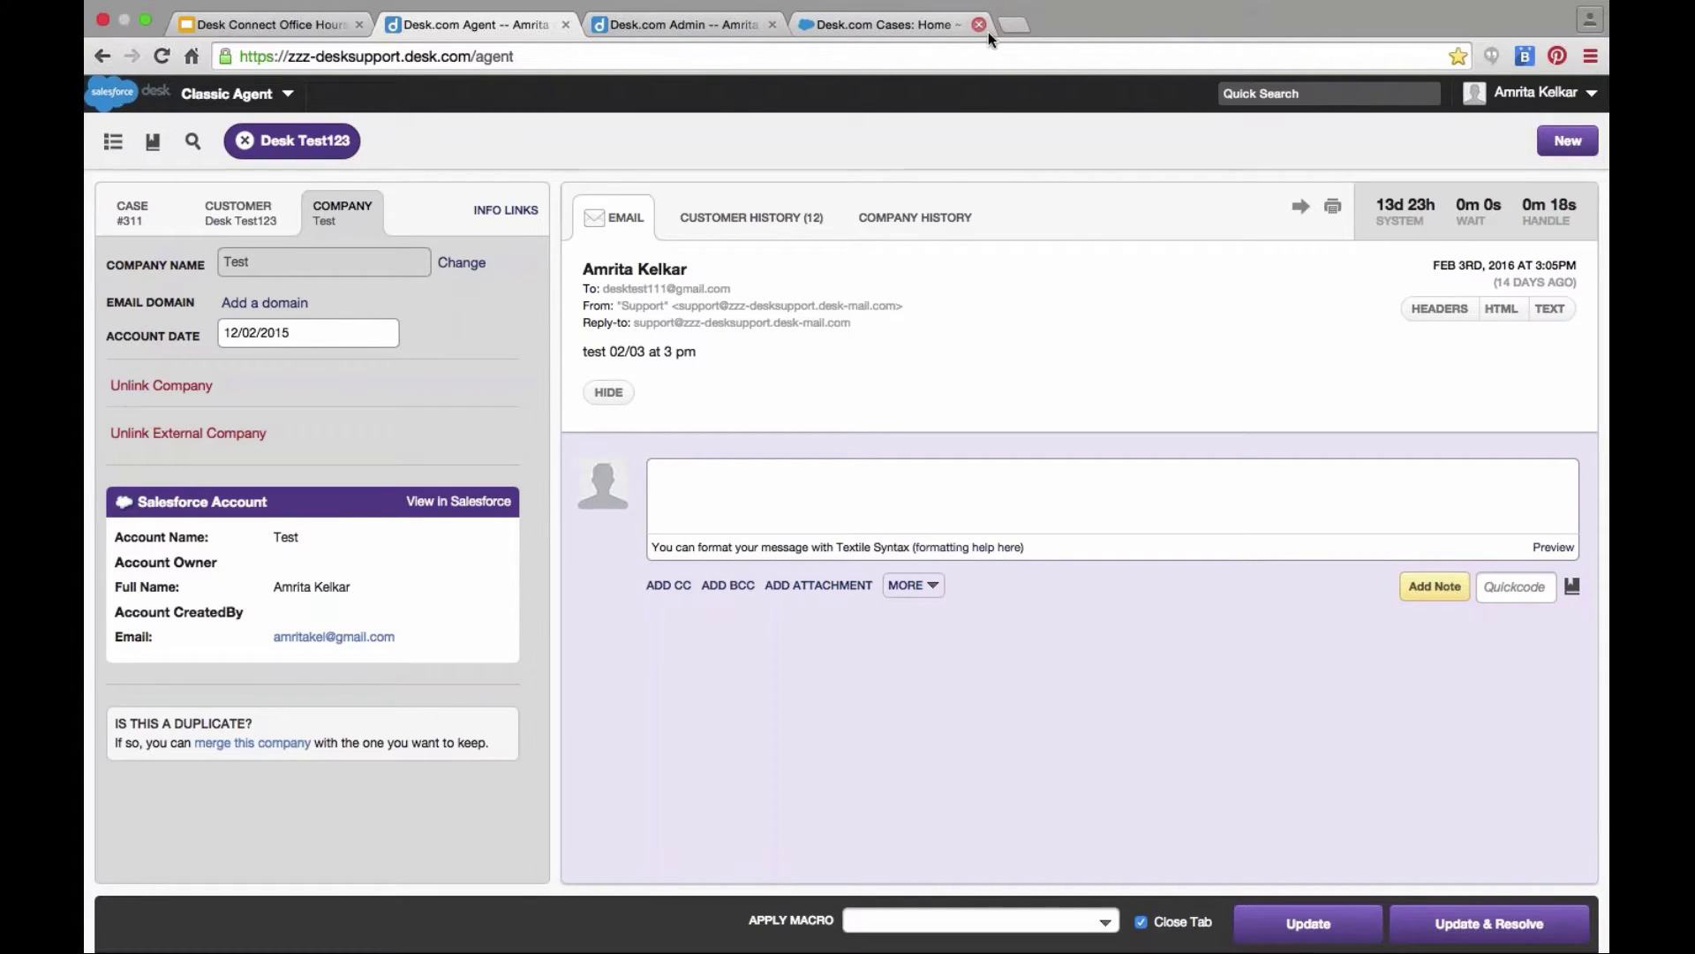
{"action": "left_click", "coordinate": [877, 25]}
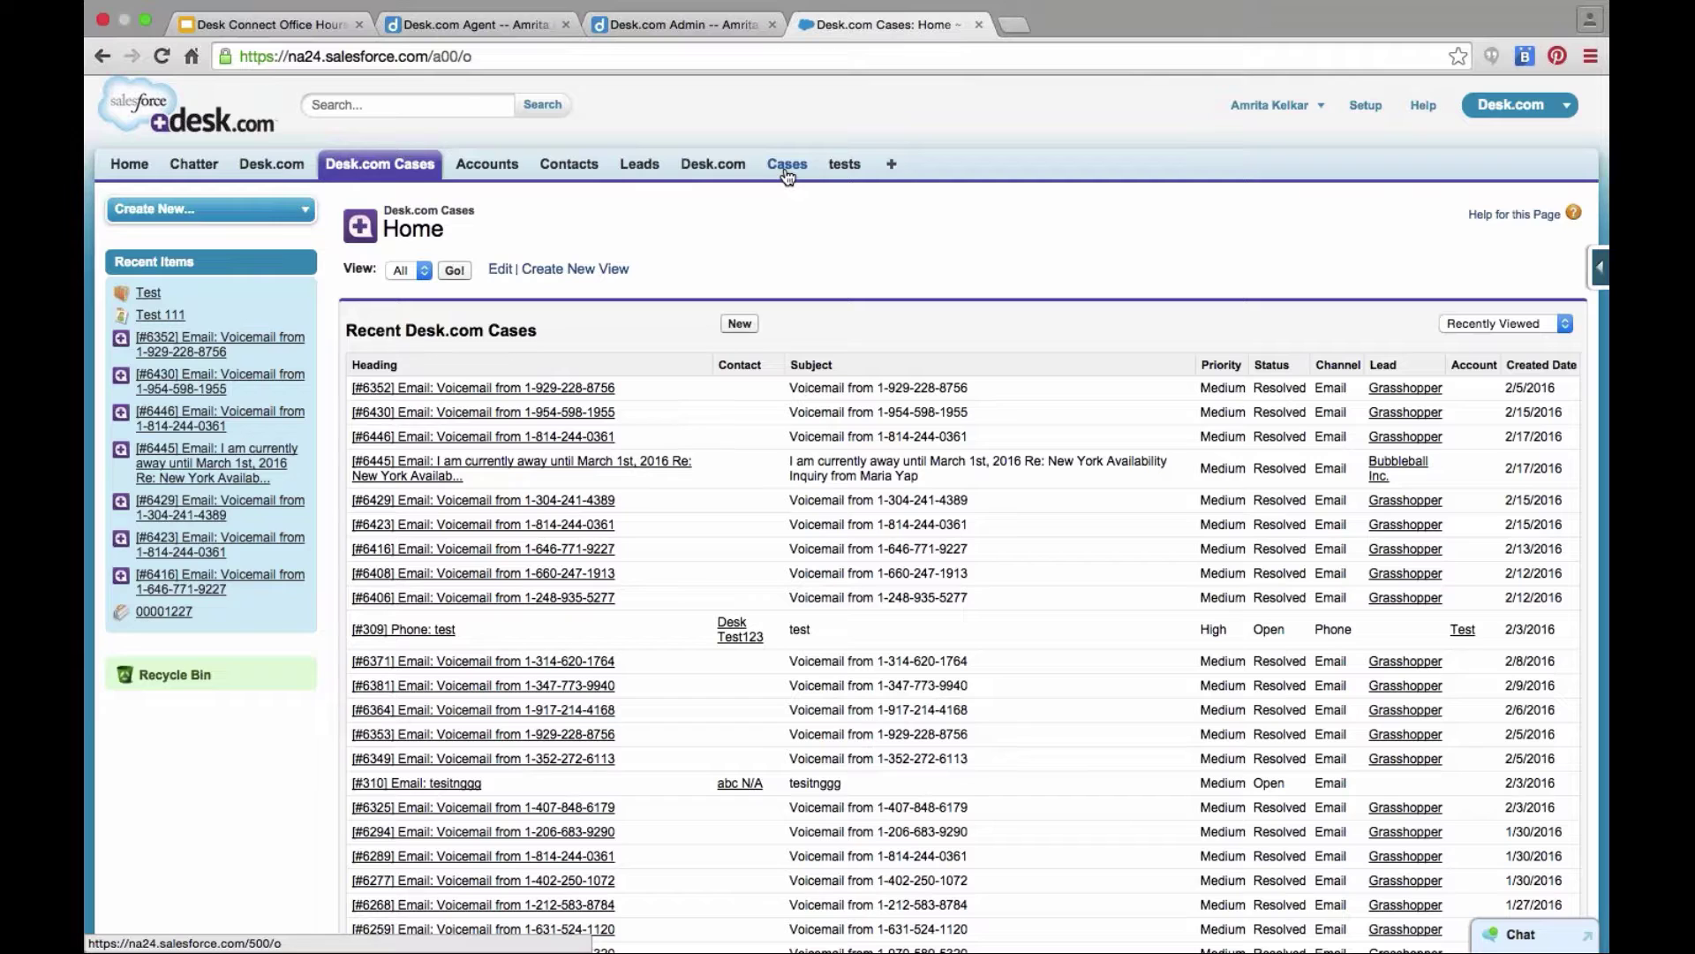
Step: Return to the open case in Desk.com Agent, review its customer details and Salesforce Contact section, and switch back to Salesforce
{"action": "left_click", "coordinate": [468, 24]}
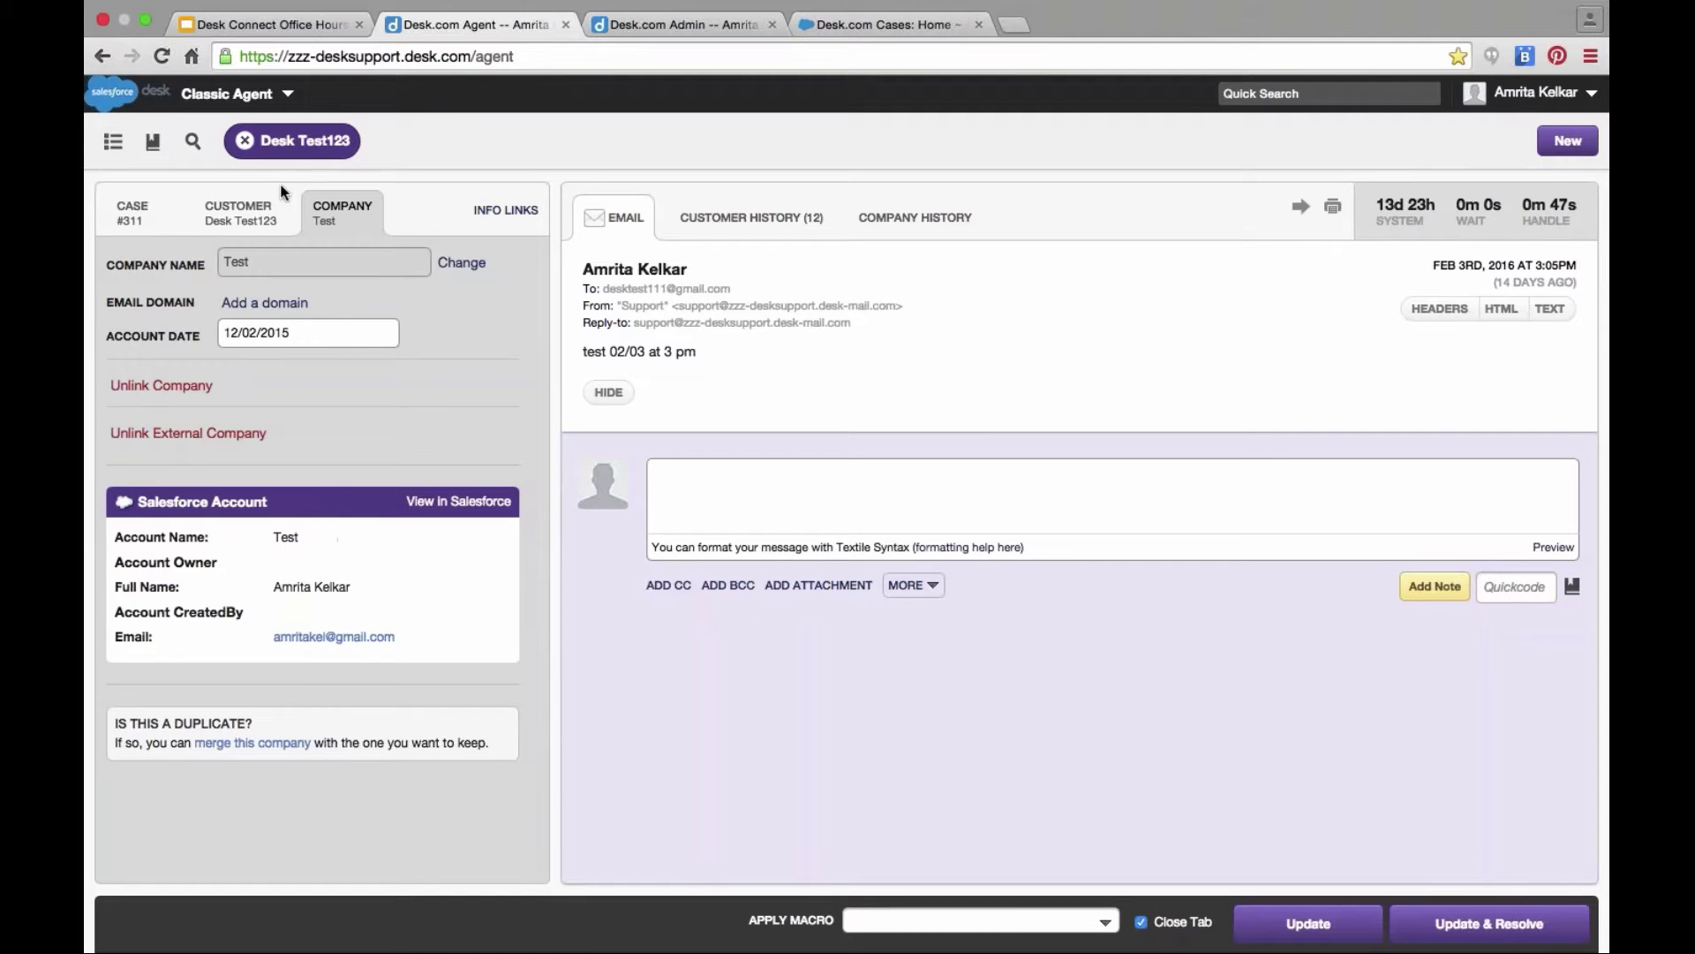
{"action": "left_click", "coordinate": [228, 224]}
{"action": "scroll", "coordinate": [301, 557], "scroll_direction": "down", "scroll_amount": 5}
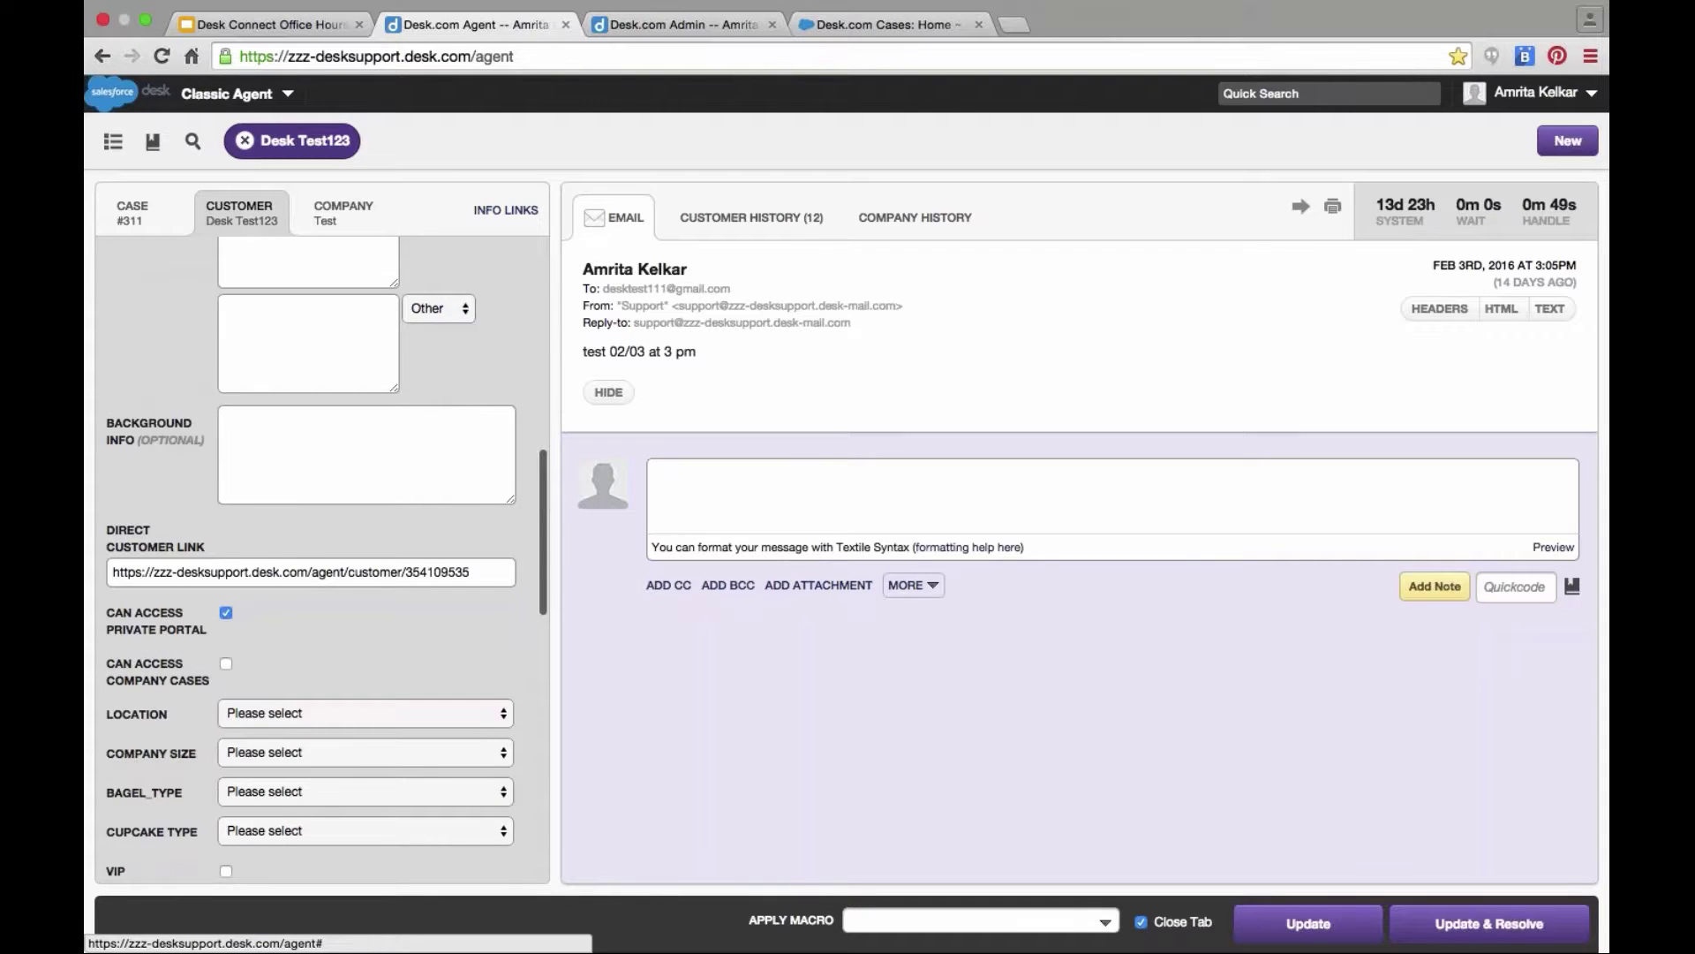
{"action": "scroll", "coordinate": [318, 556], "scroll_direction": "down", "scroll_amount": 7}
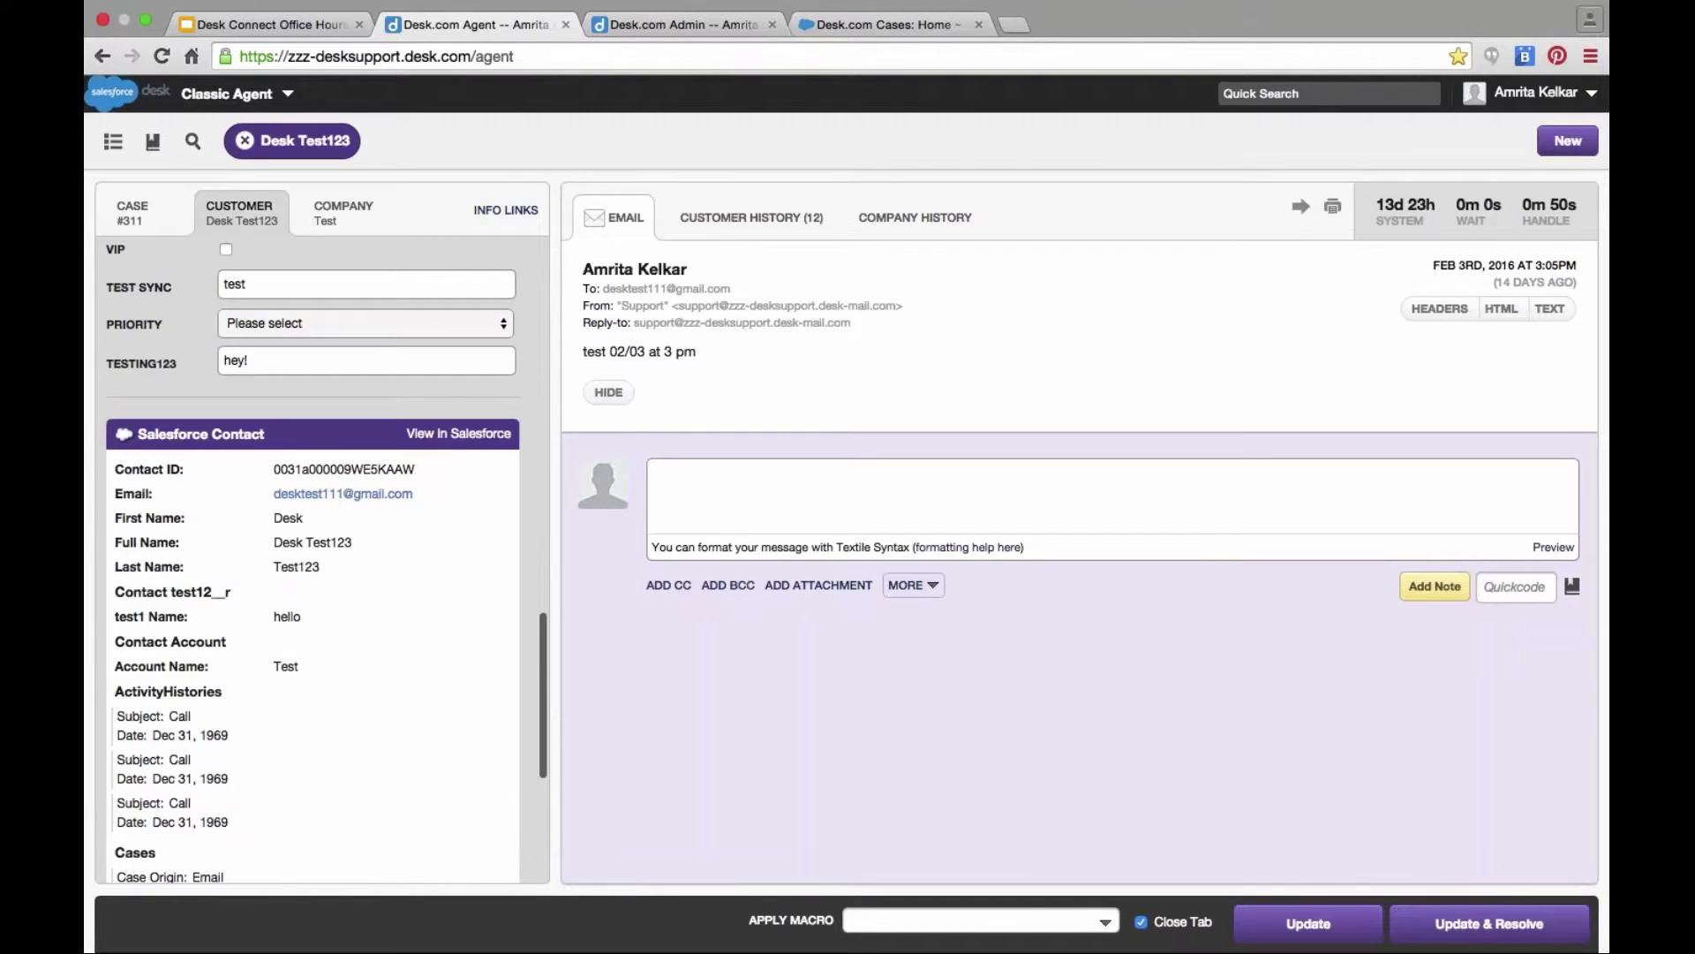
{"action": "left_click", "coordinate": [871, 27]}
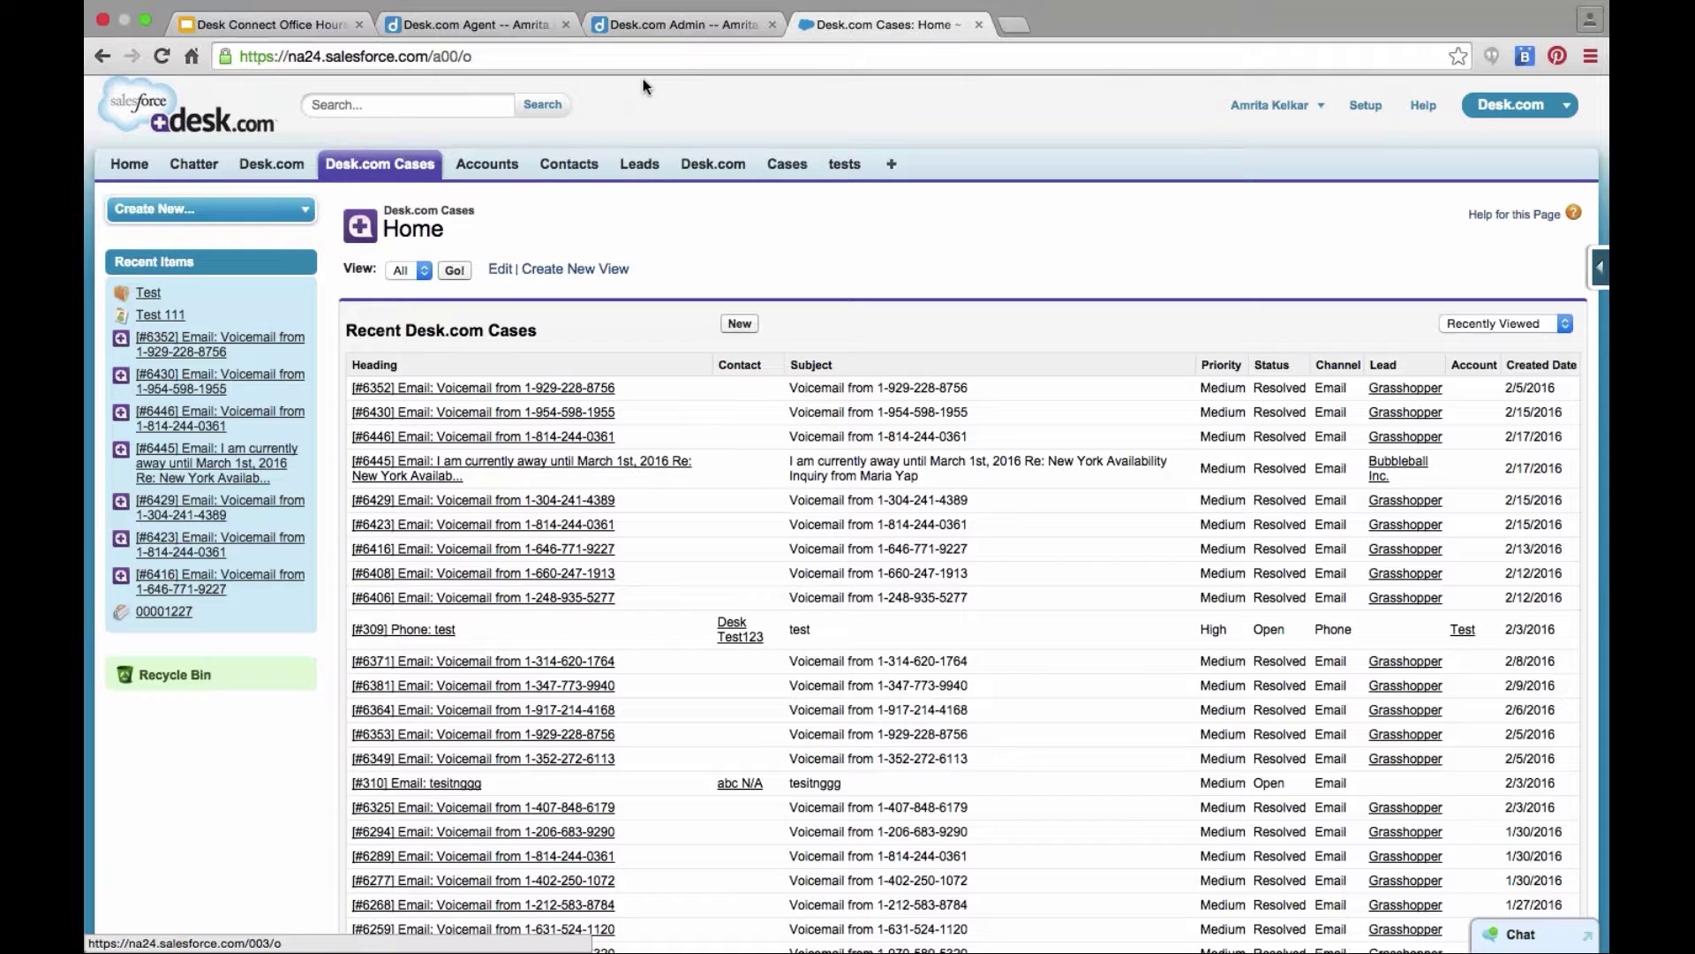
Step: Switch to Desk.com Admin and look through the mappable Case fields in the field mappings
{"action": "left_click", "coordinate": [655, 29]}
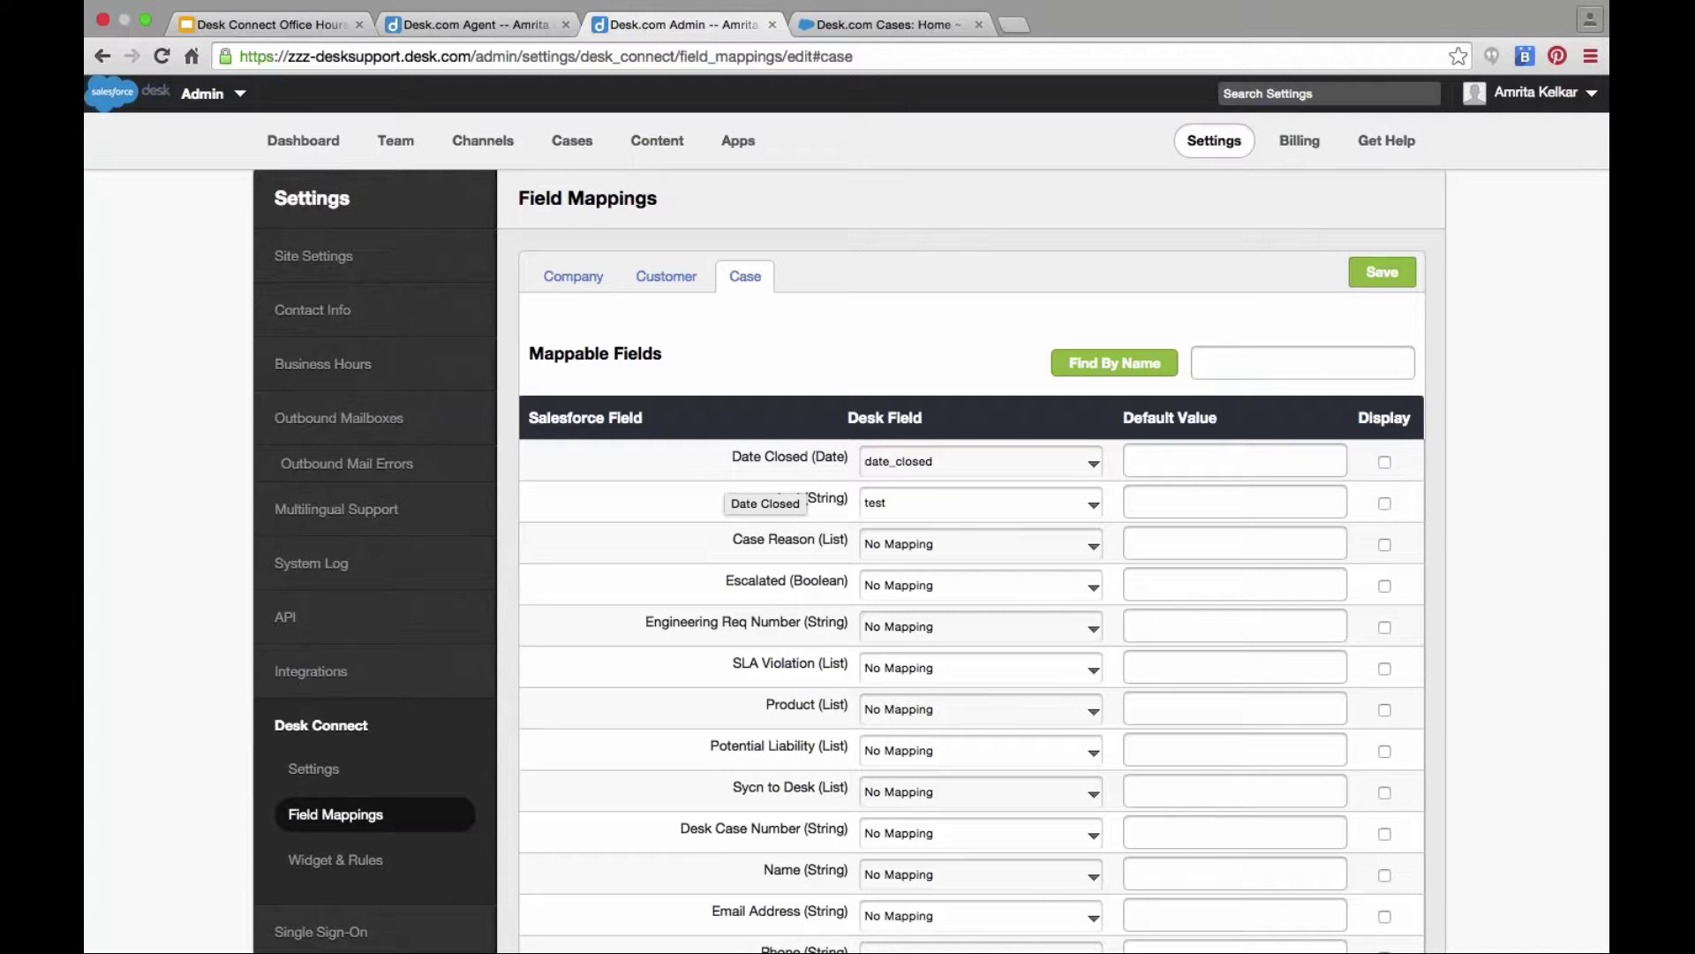
{"action": "scroll", "coordinate": [751, 490], "scroll_direction": "down", "scroll_amount": 2}
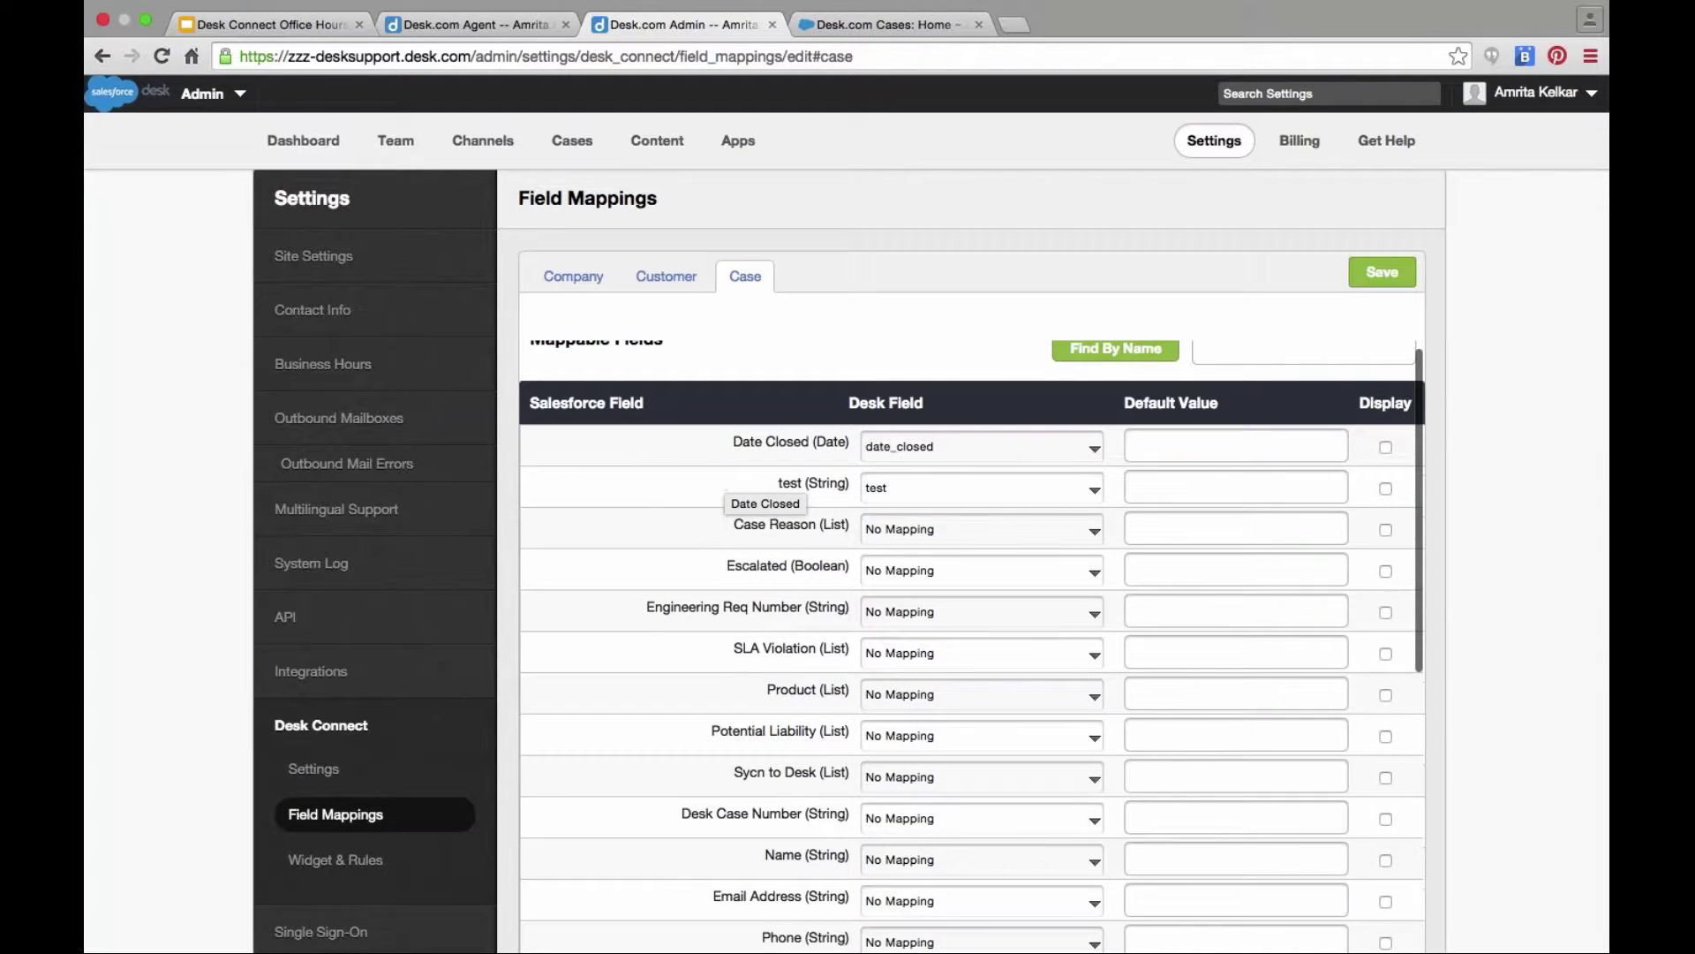
{"action": "scroll", "coordinate": [750, 490], "scroll_direction": "down", "scroll_amount": 4}
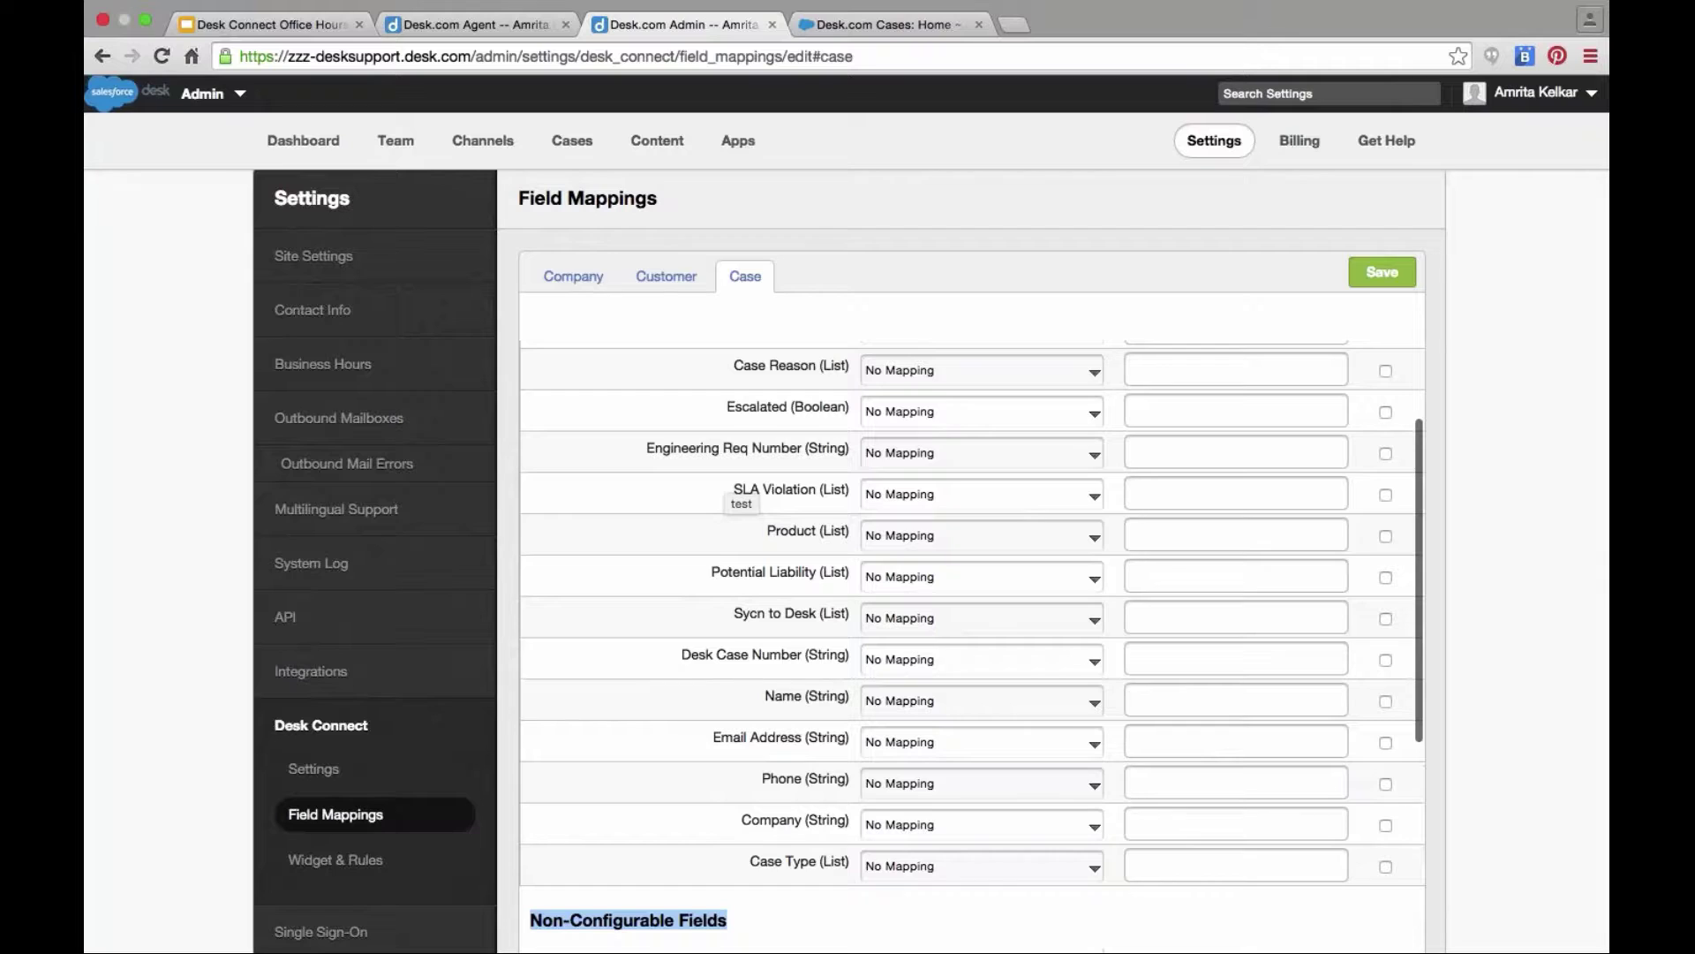
{"action": "scroll", "coordinate": [751, 490], "scroll_direction": "down", "scroll_amount": 1}
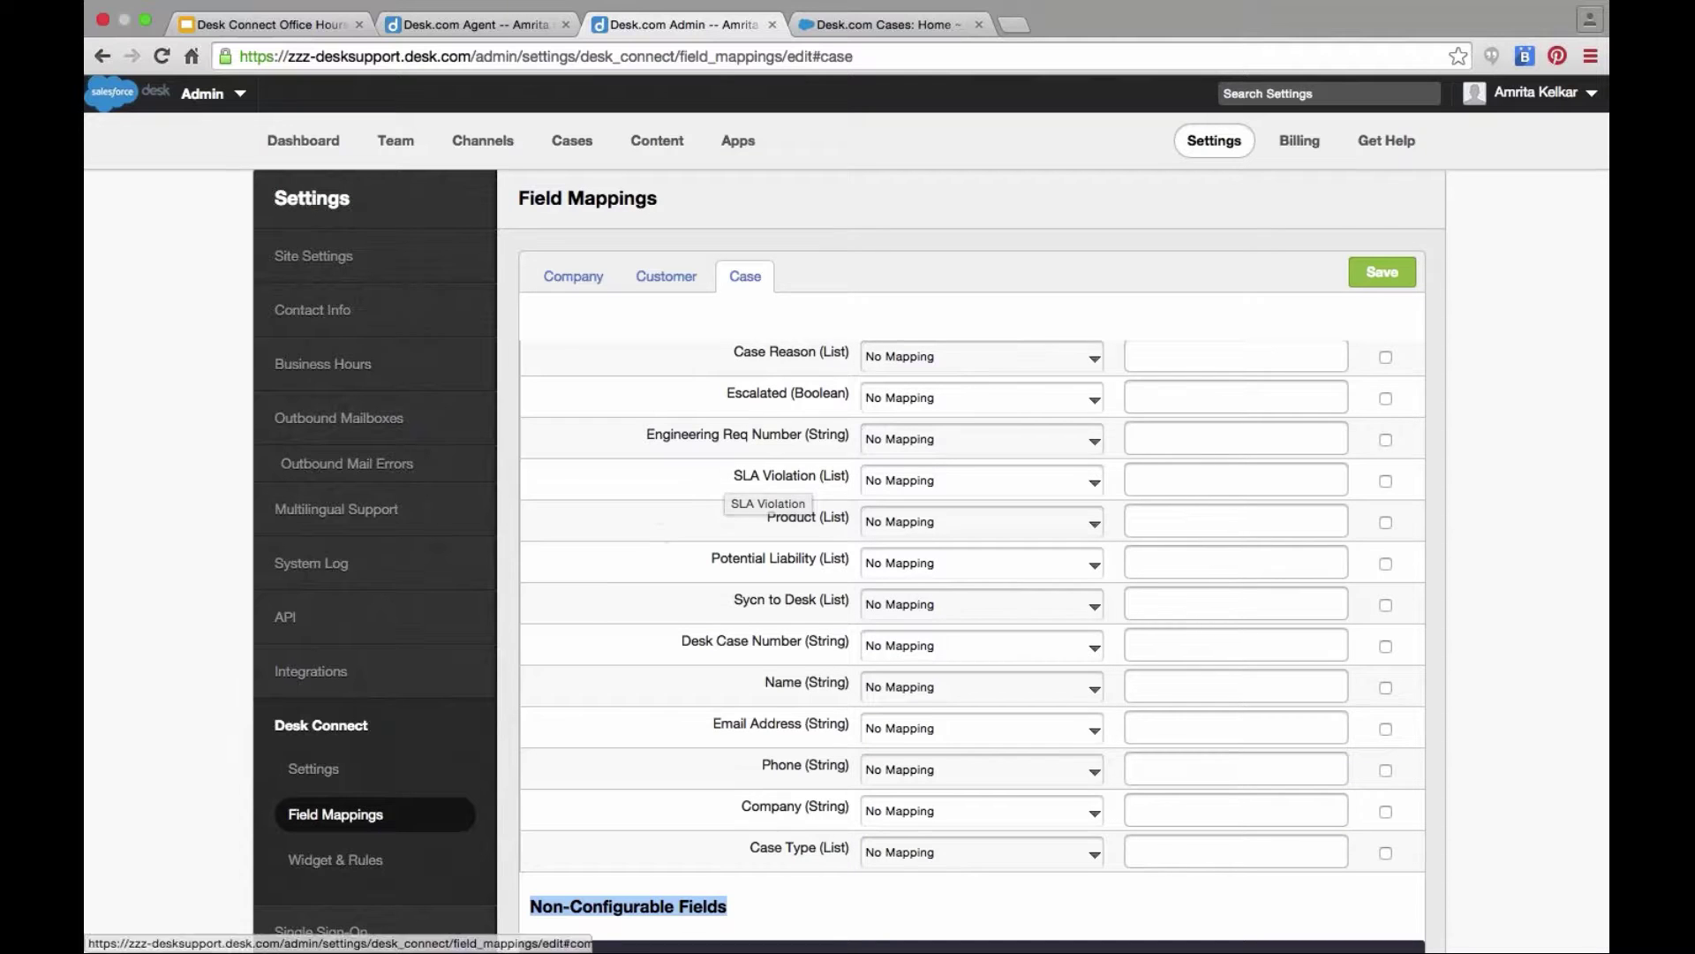
Step: In the Desk Connect case settings, add an "All" condition to the Desk to Salesforce sync: Sync with SF is Yes
{"action": "left_click", "coordinate": [318, 784]}
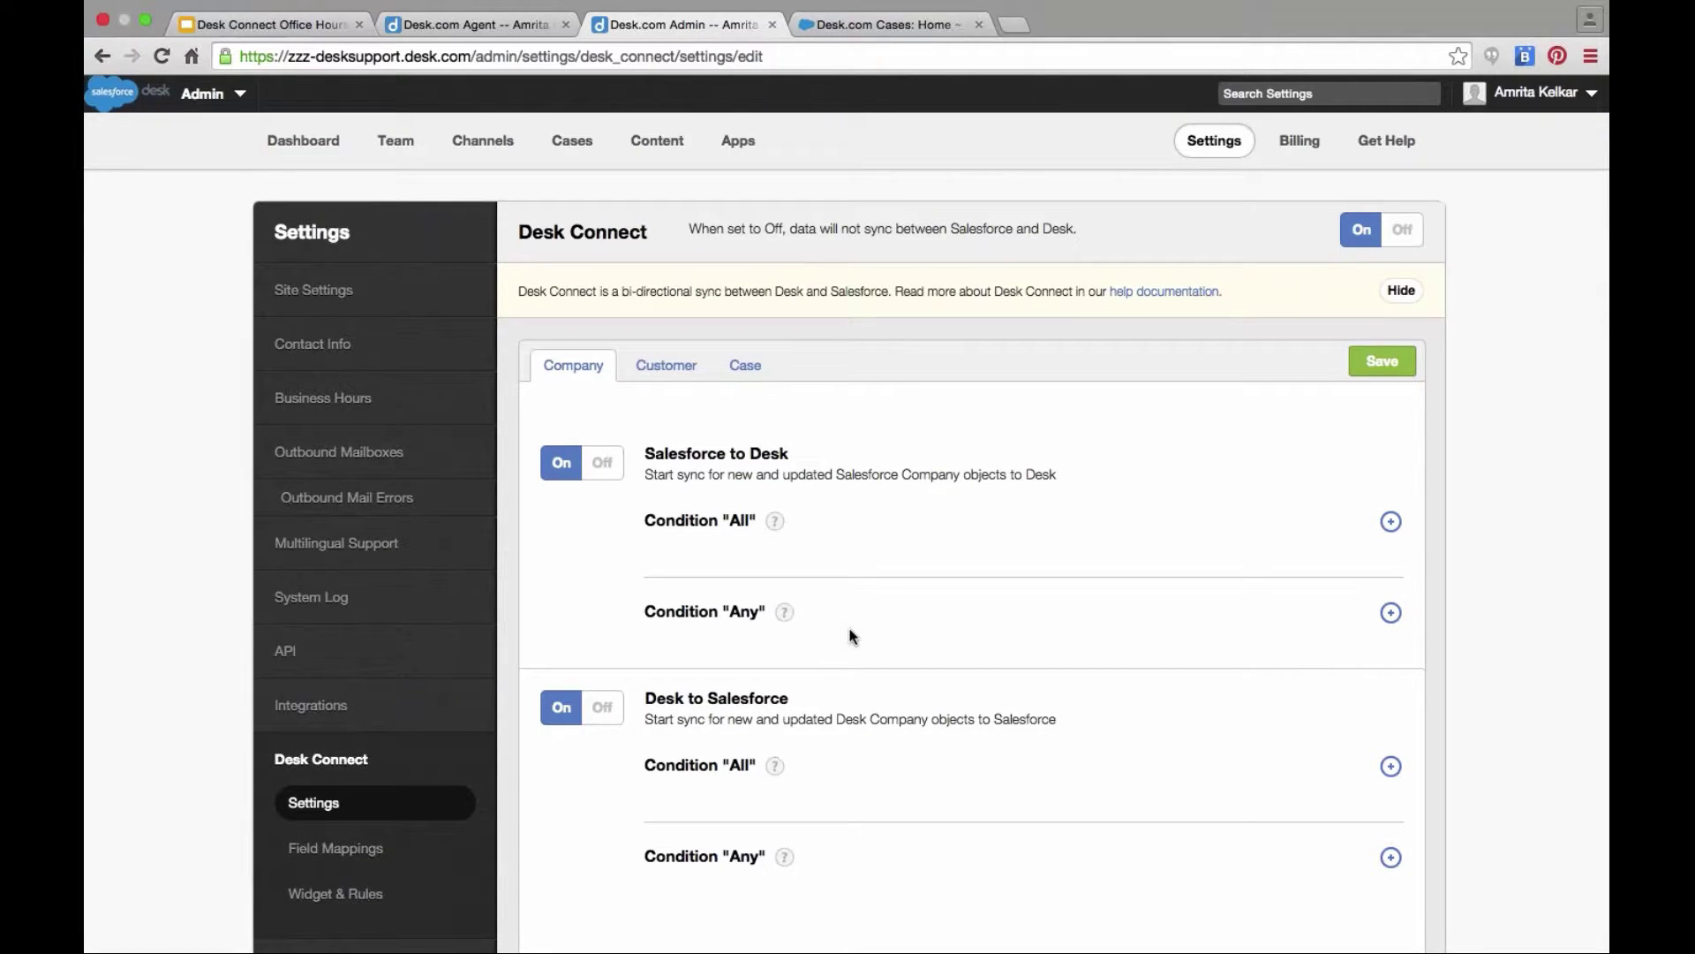
{"action": "scroll", "coordinate": [853, 635], "scroll_direction": "down", "scroll_amount": 1}
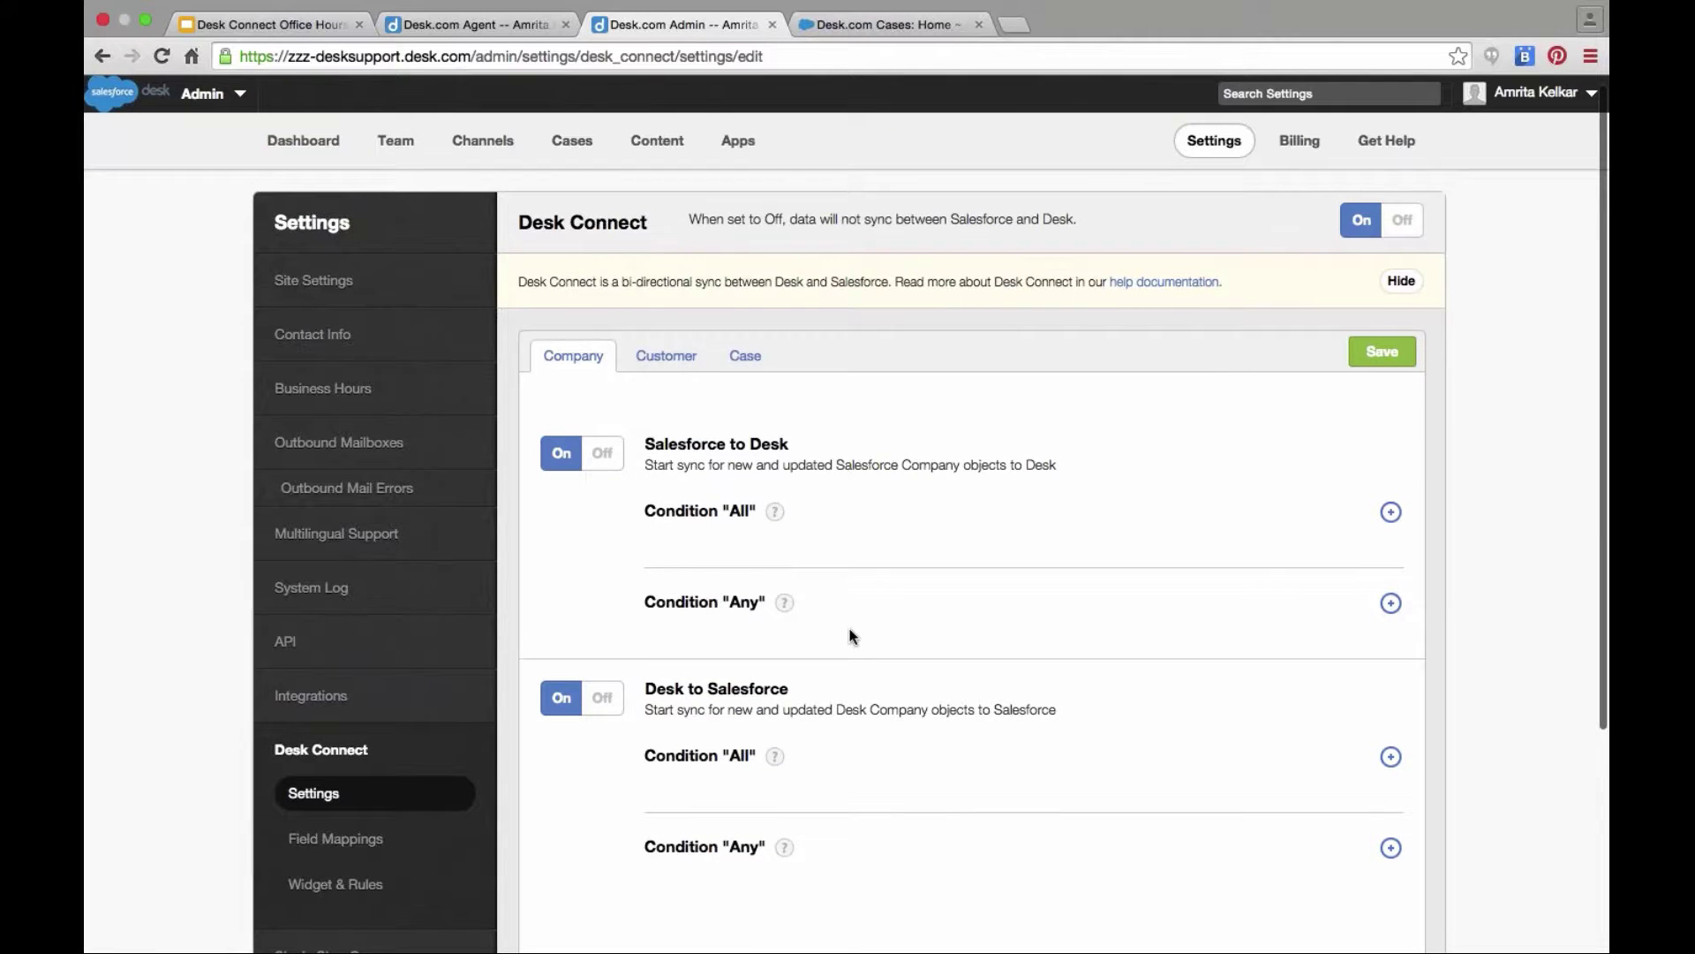
{"action": "scroll", "coordinate": [853, 636], "scroll_direction": "down", "scroll_amount": 2}
{"action": "left_click", "coordinate": [746, 316]}
{"action": "scroll", "coordinate": [893, 575], "scroll_direction": "down", "scroll_amount": 4}
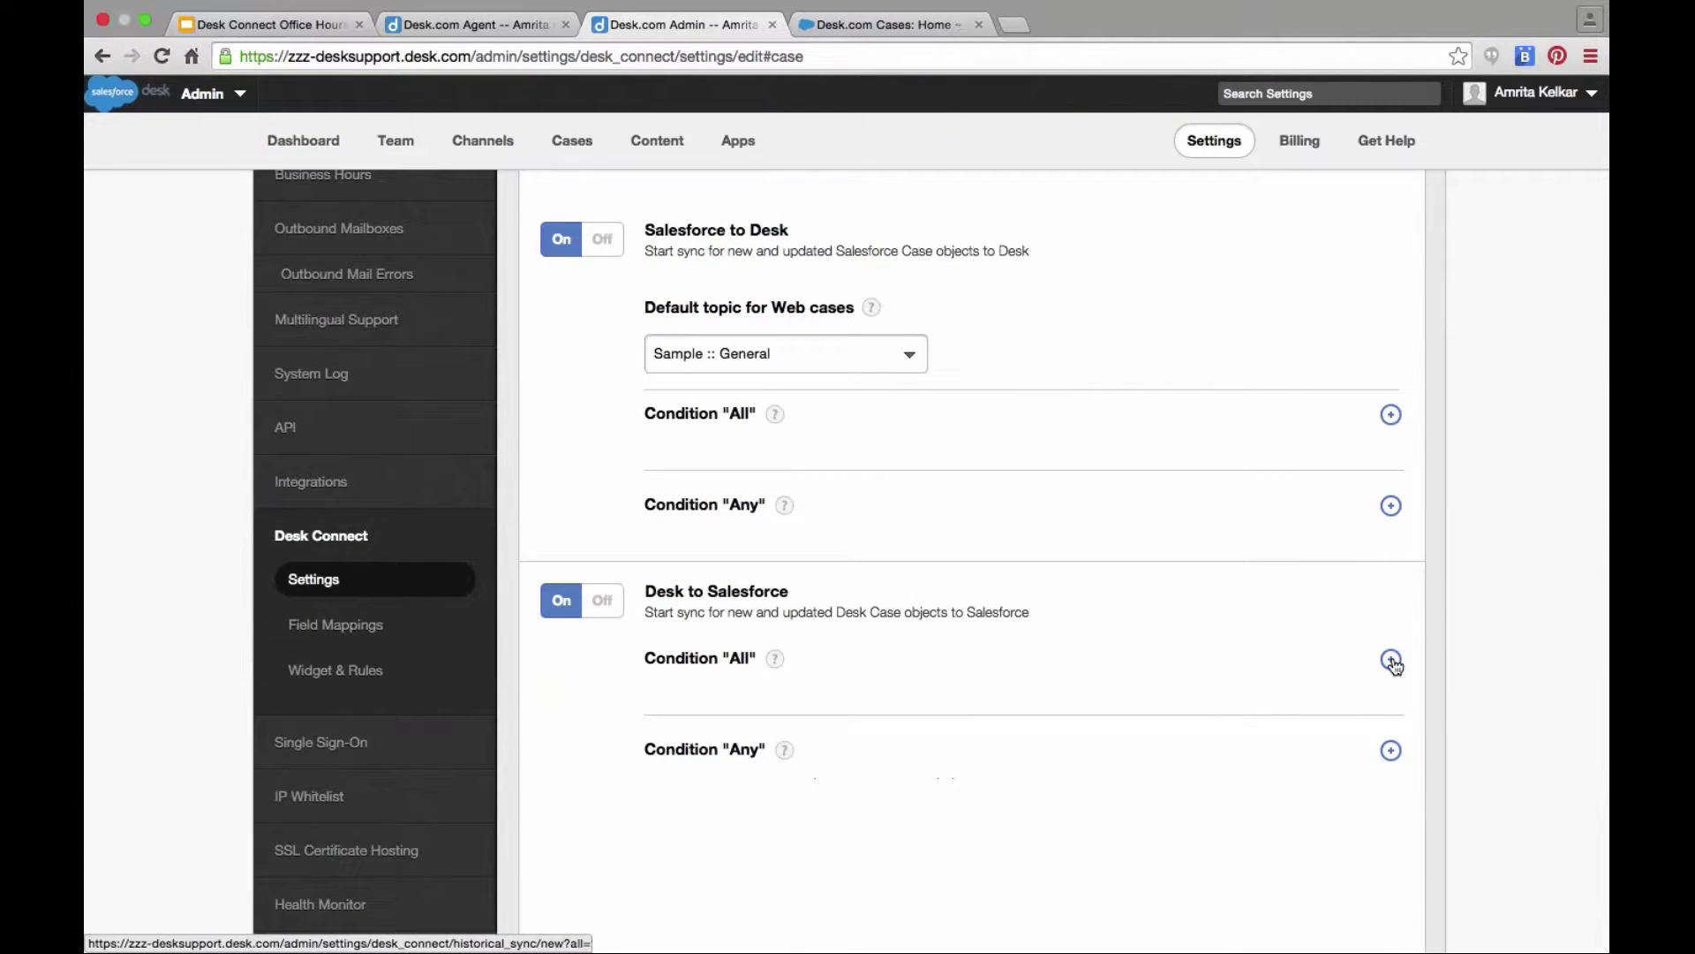
{"action": "left_click", "coordinate": [1392, 663]}
{"action": "left_click", "coordinate": [909, 703]}
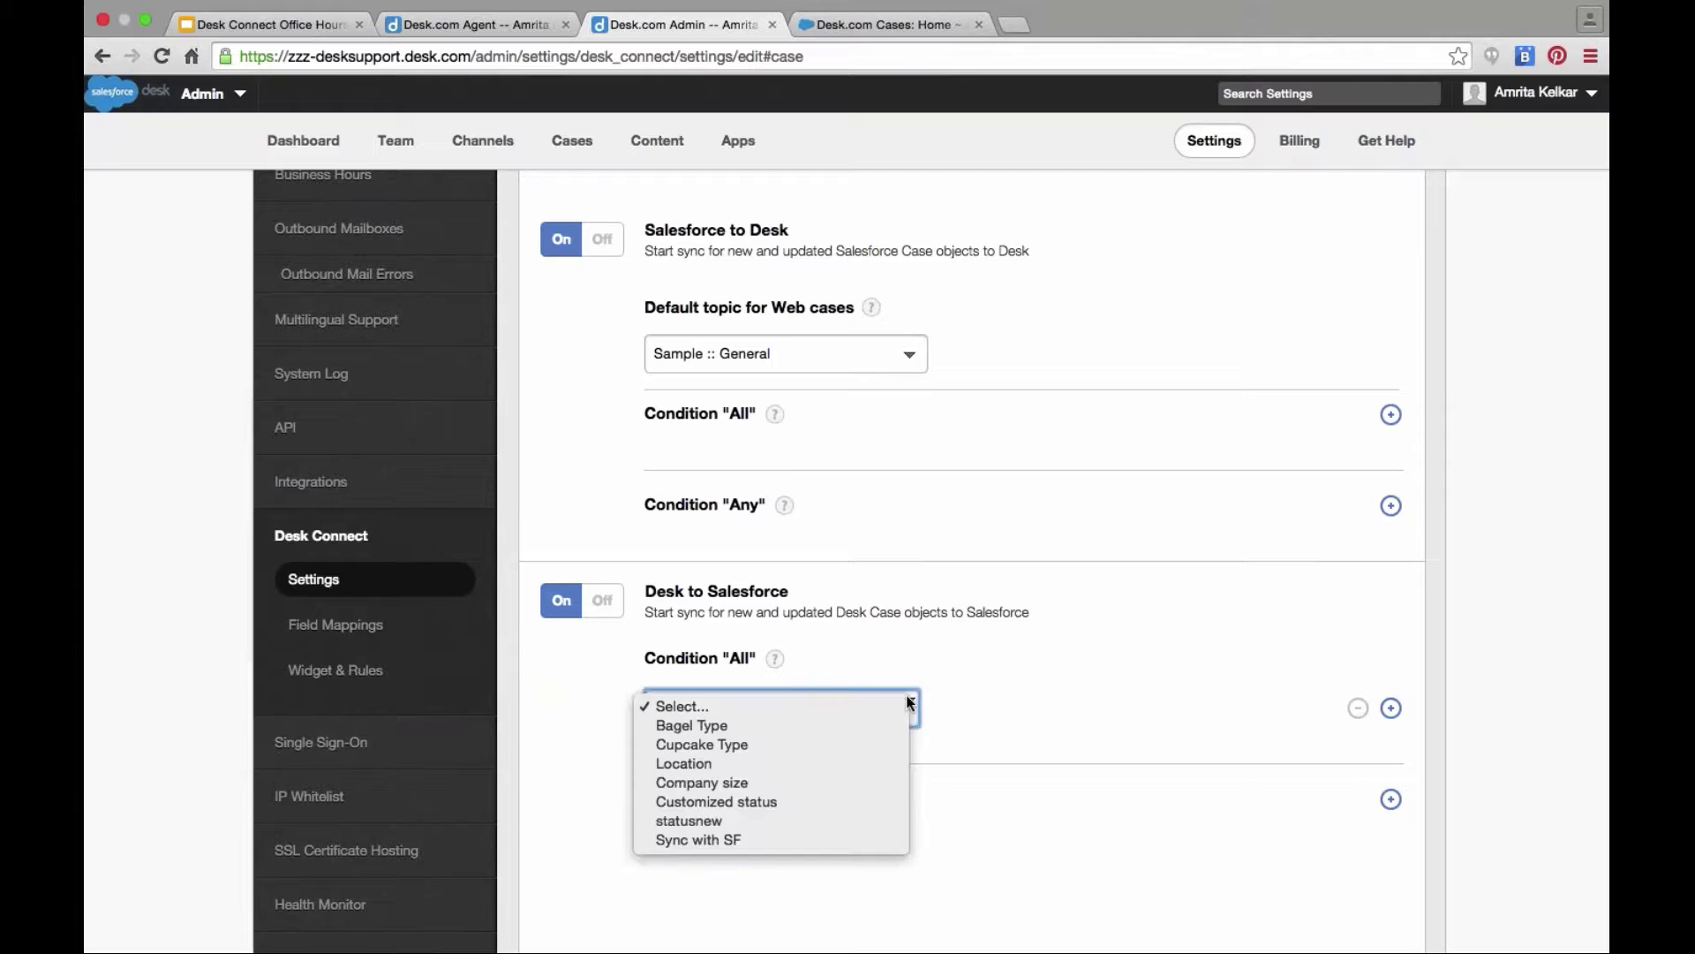
{"action": "left_click", "coordinate": [751, 842]}
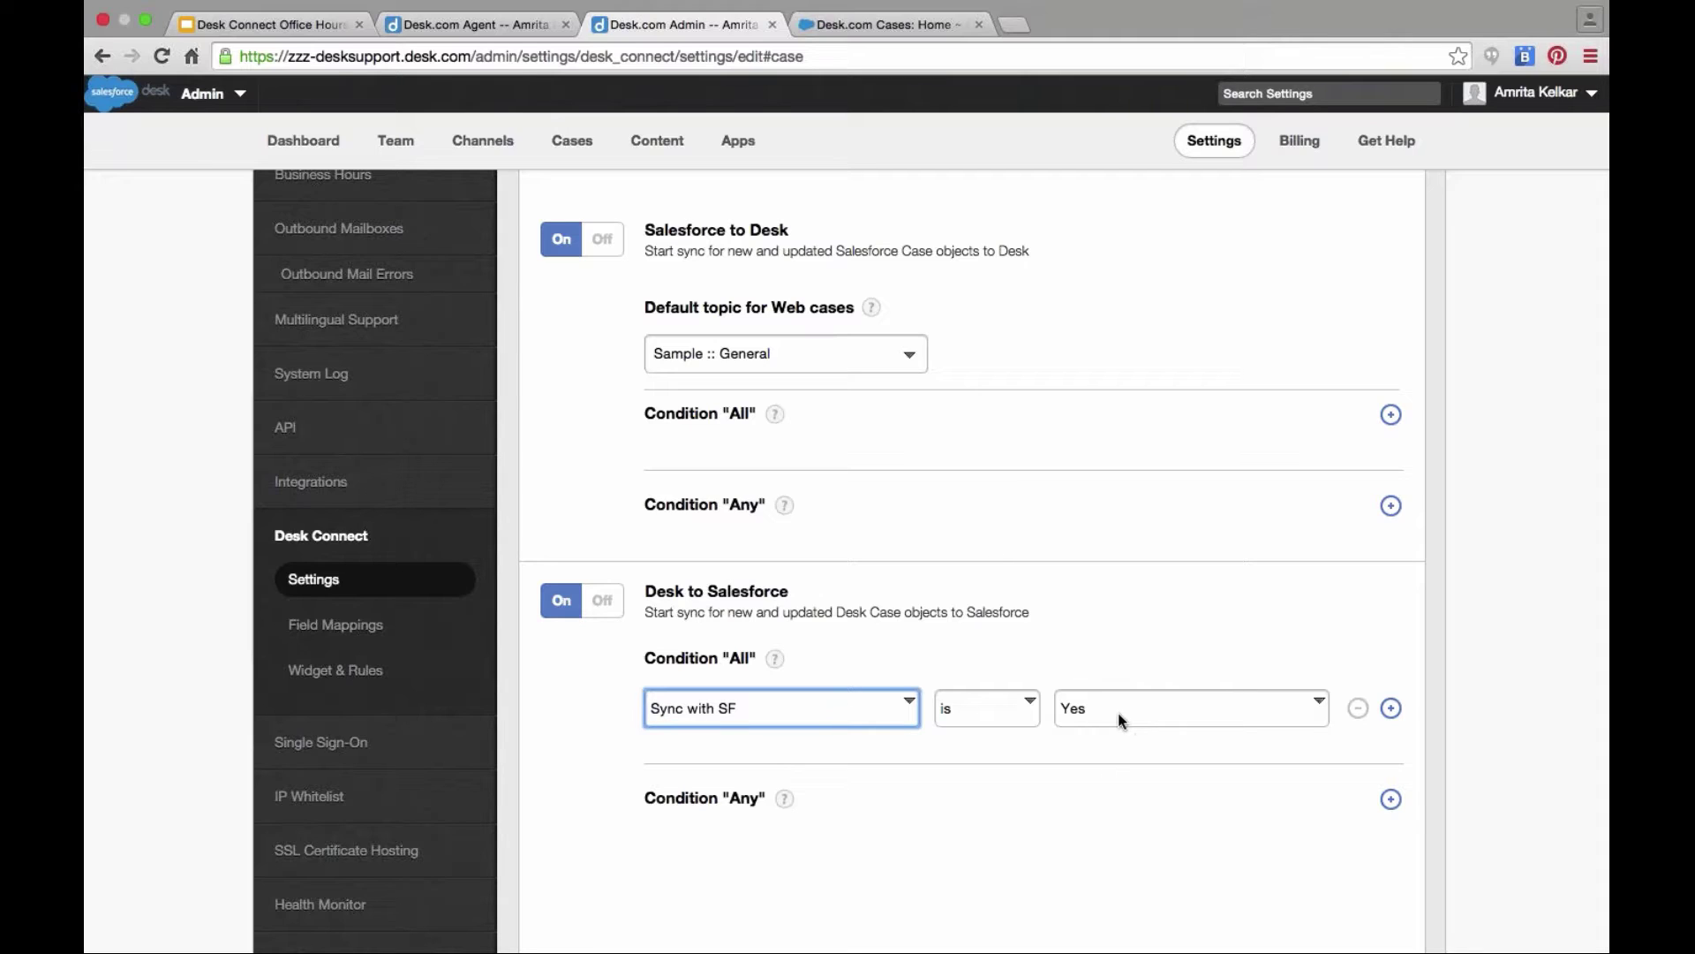
Step: Open the Case Updated rules in Desk.com case management, examine the Salesforce update rules, and briefly check Desk.com Cases in Salesforce
{"action": "left_click", "coordinate": [576, 149]}
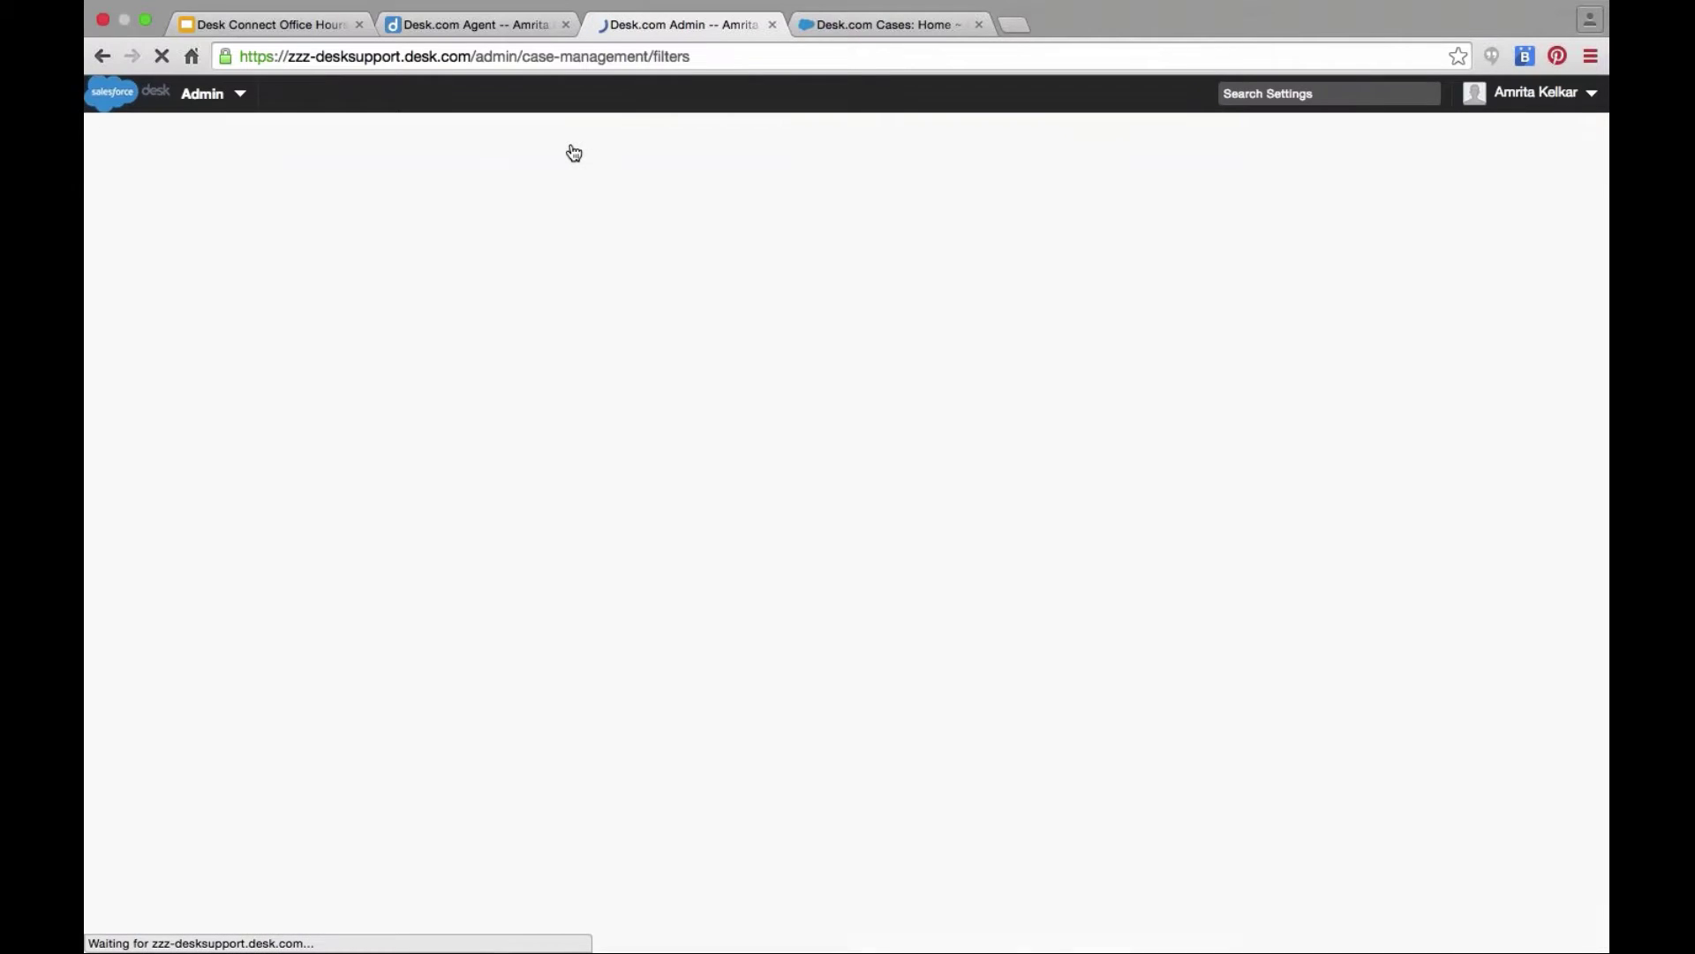
{"action": "left_click", "coordinate": [293, 452]}
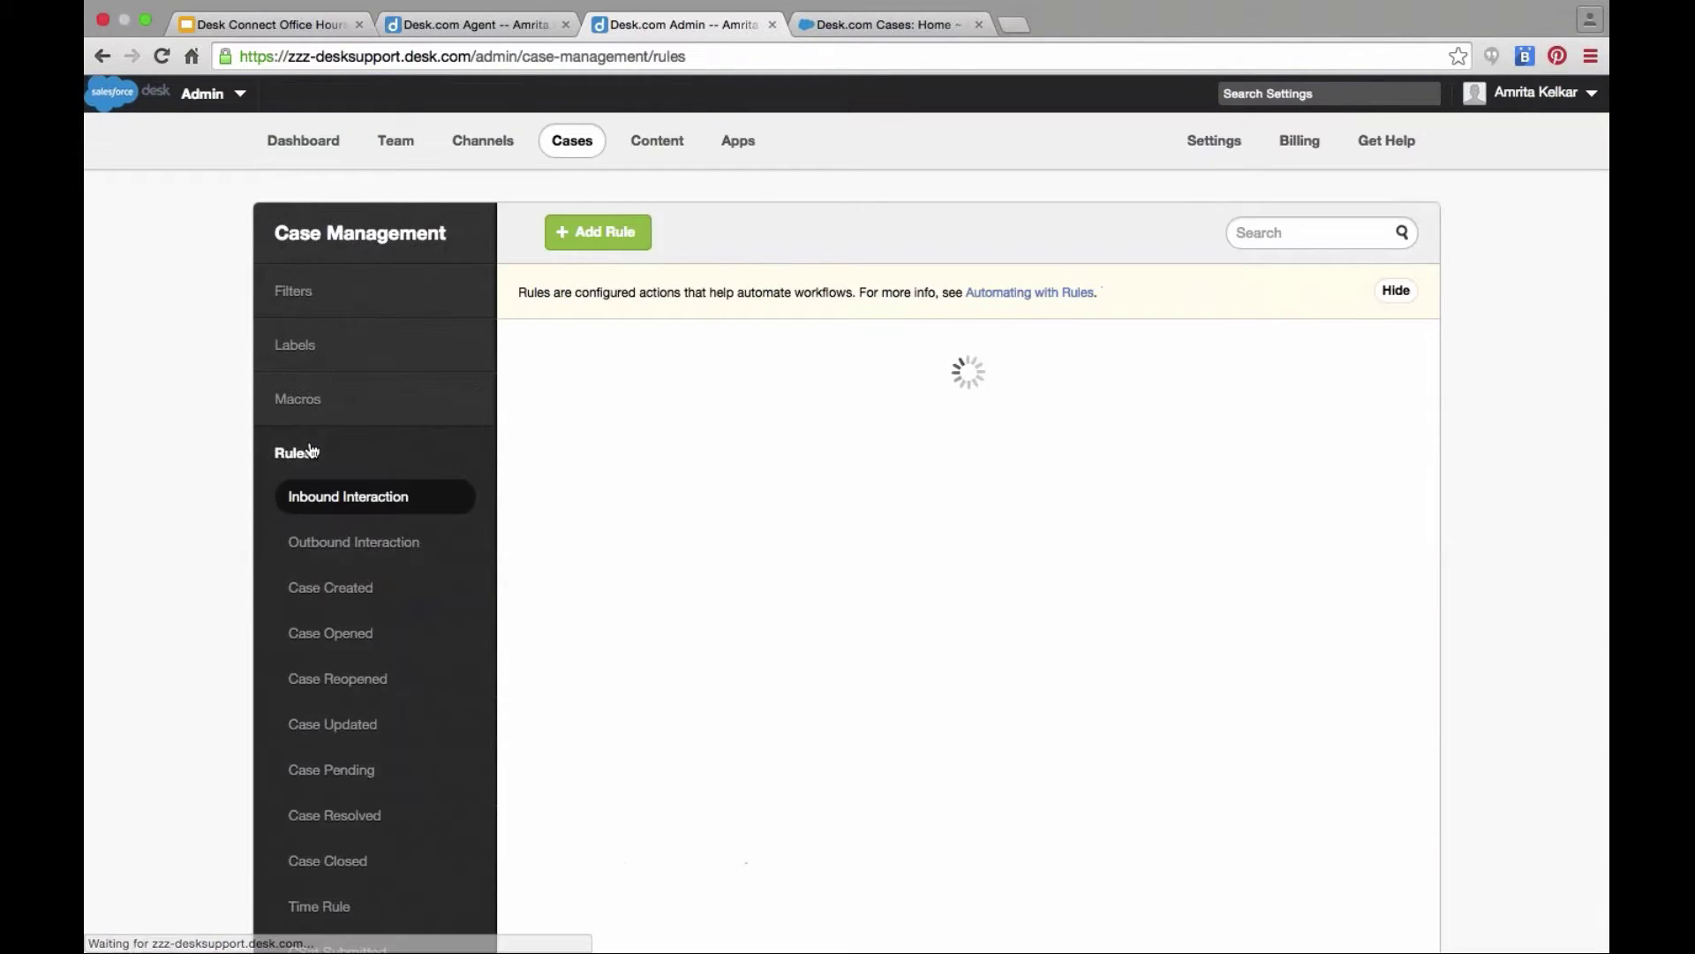
{"action": "left_click", "coordinate": [344, 738]}
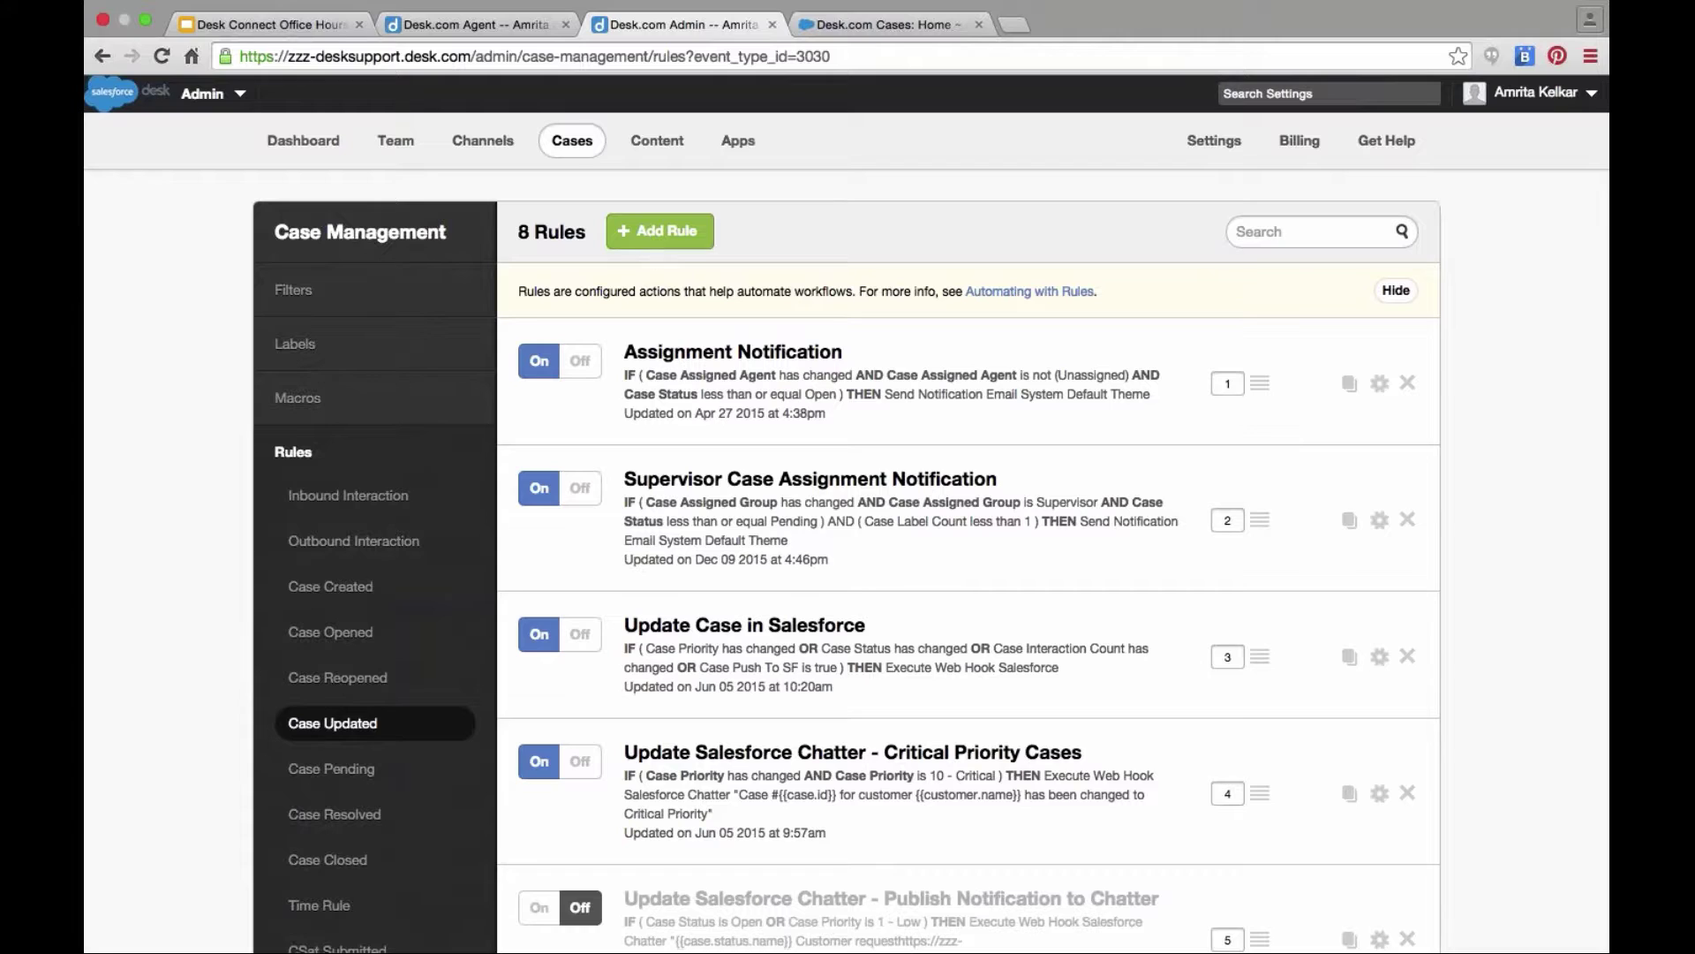
{"action": "scroll", "coordinate": [929, 536], "scroll_direction": "down", "scroll_amount": 2}
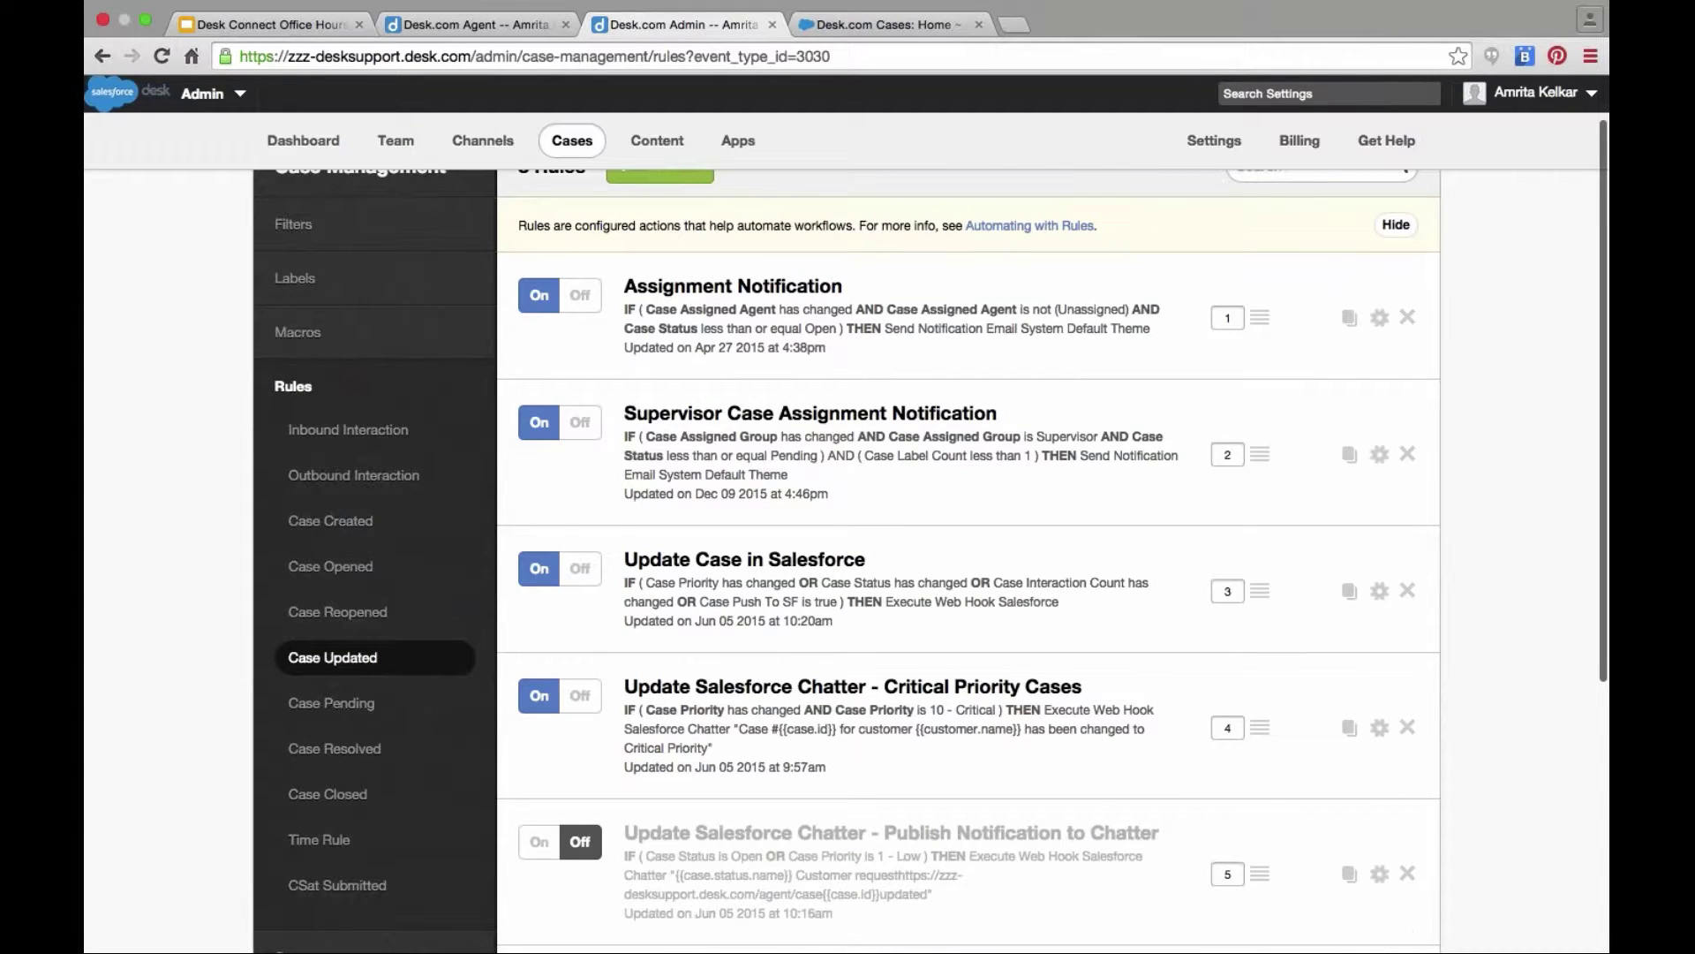
{"action": "scroll", "coordinate": [969, 561], "scroll_direction": "down", "scroll_amount": 5}
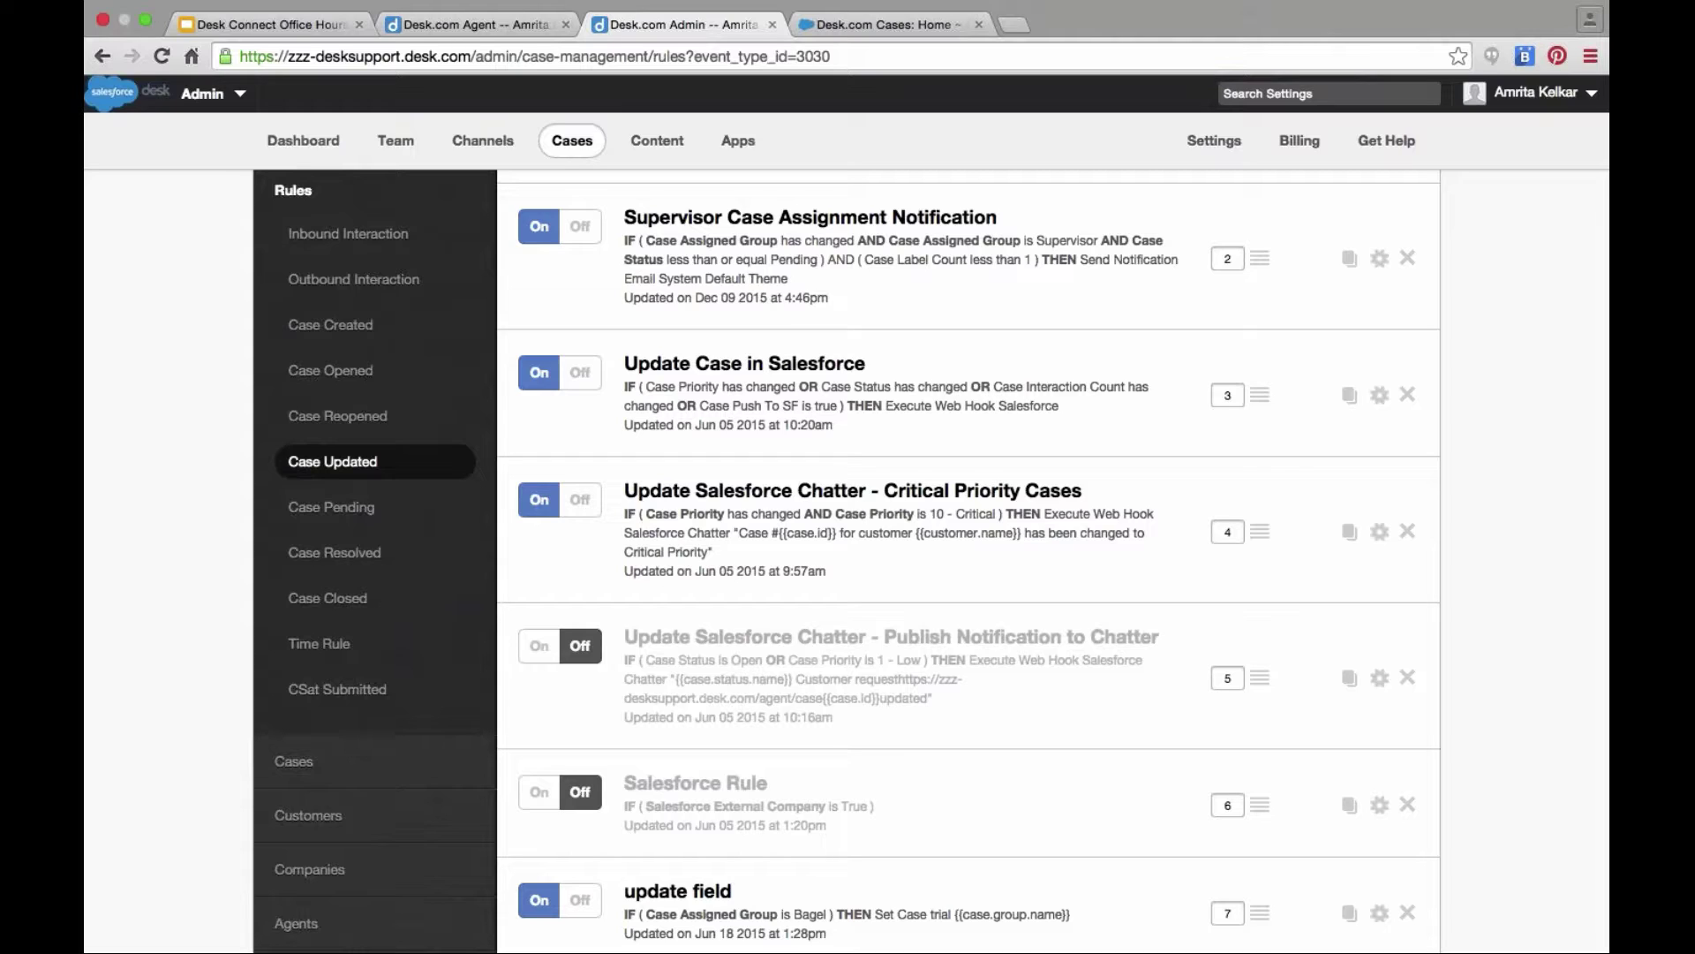
{"action": "scroll", "coordinate": [967, 565], "scroll_direction": "up", "scroll_amount": 3}
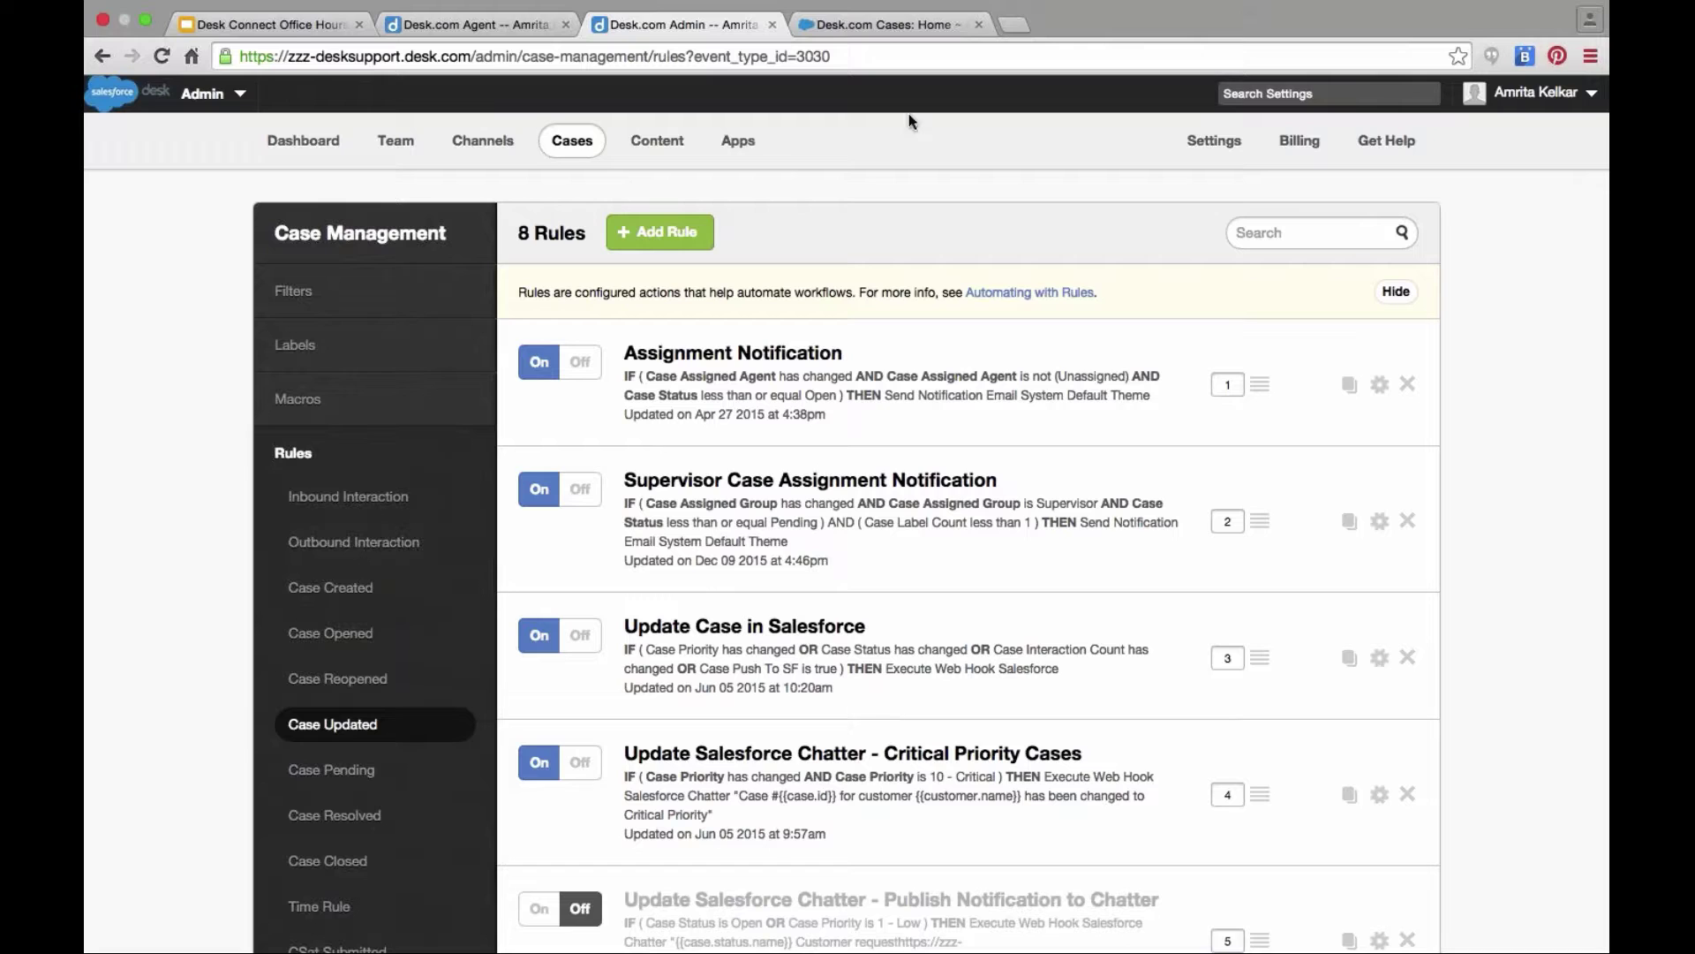
{"action": "left_click", "coordinate": [865, 31]}
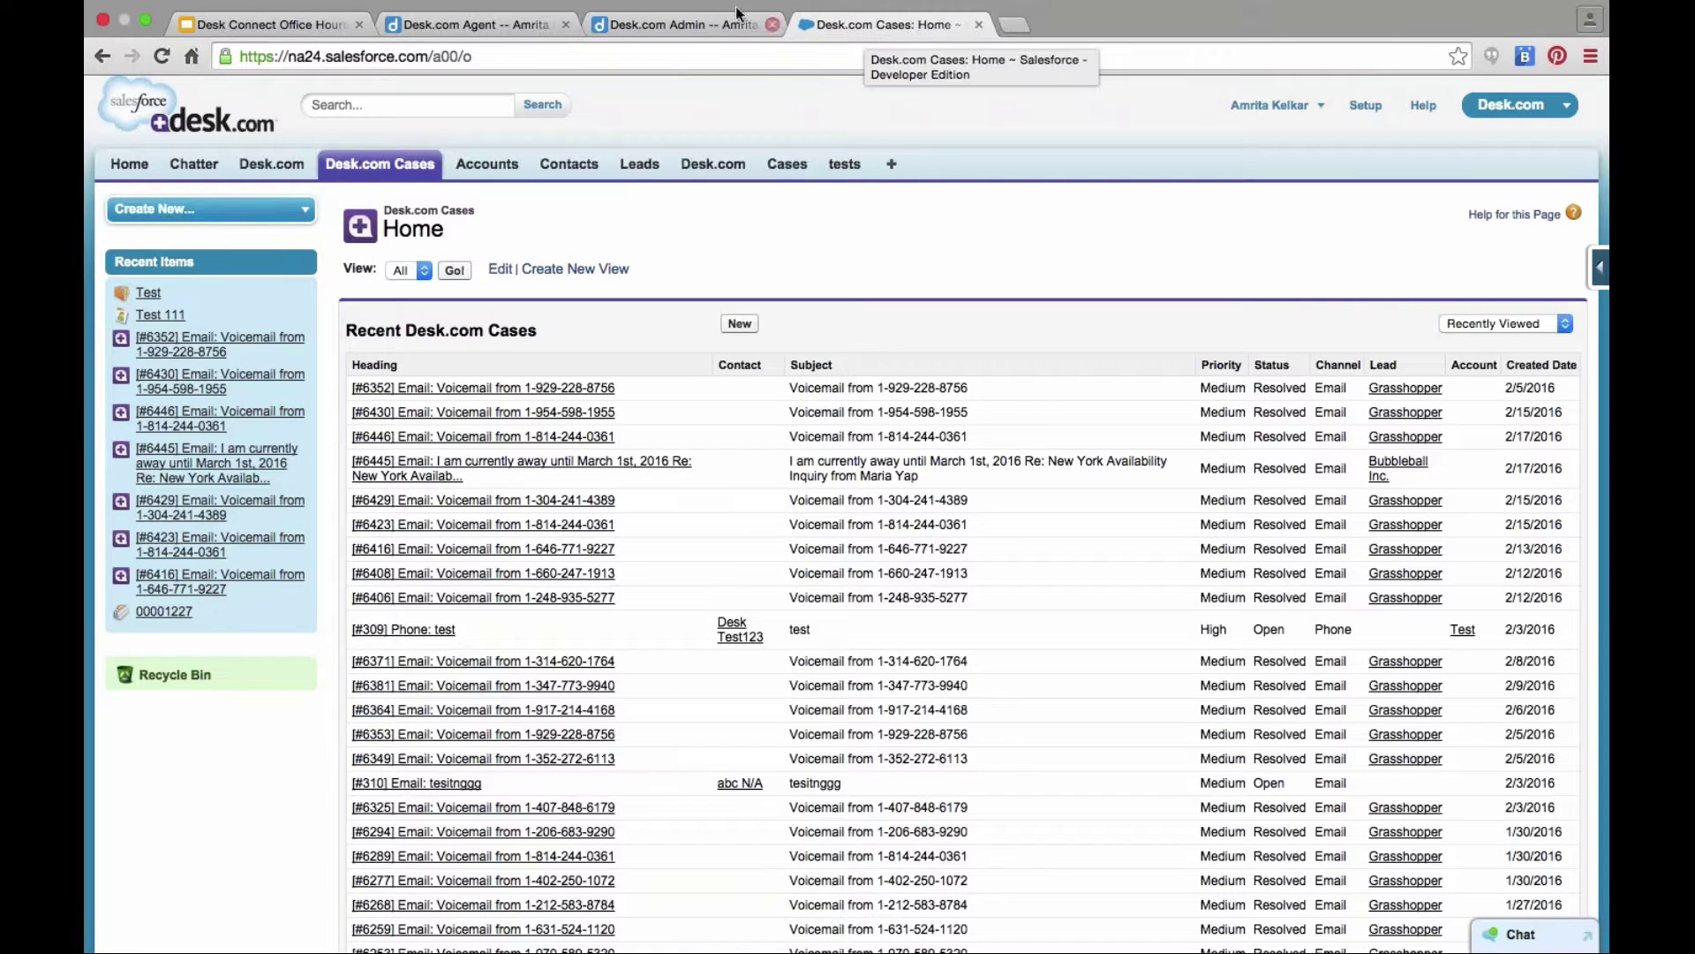
{"action": "left_click", "coordinate": [697, 25]}
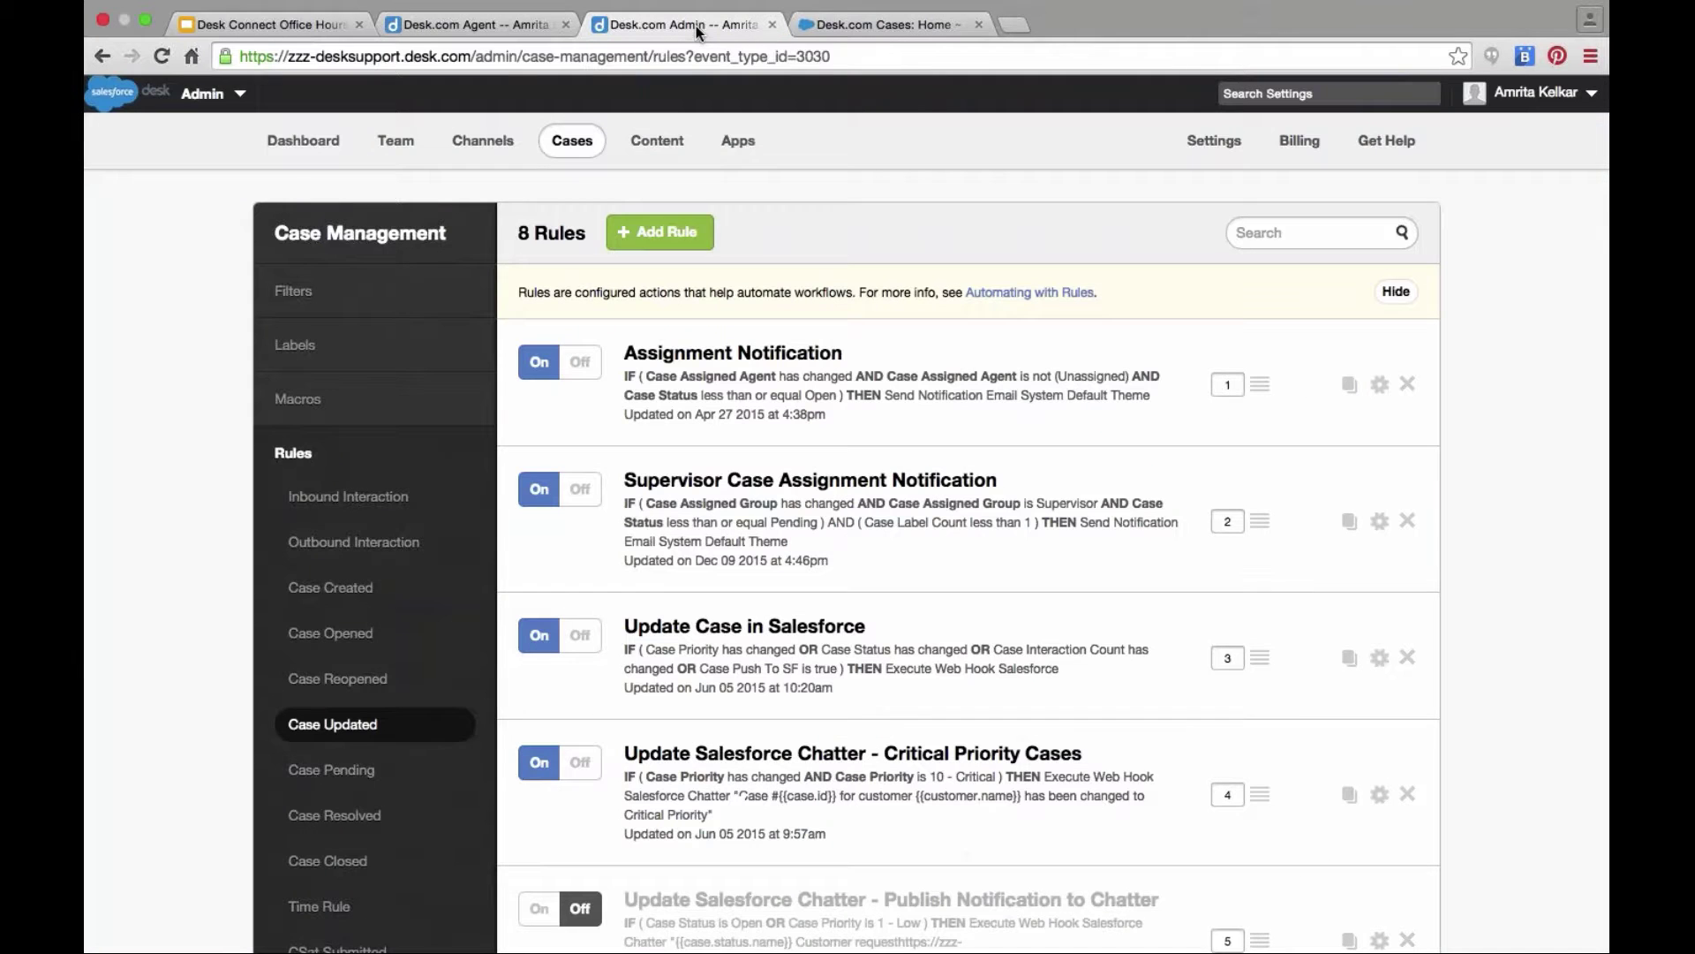
Step: Open the Desk Connect case settings in Desk.com Admin, and look through the Company field mappings
{"action": "left_click", "coordinate": [1212, 145]}
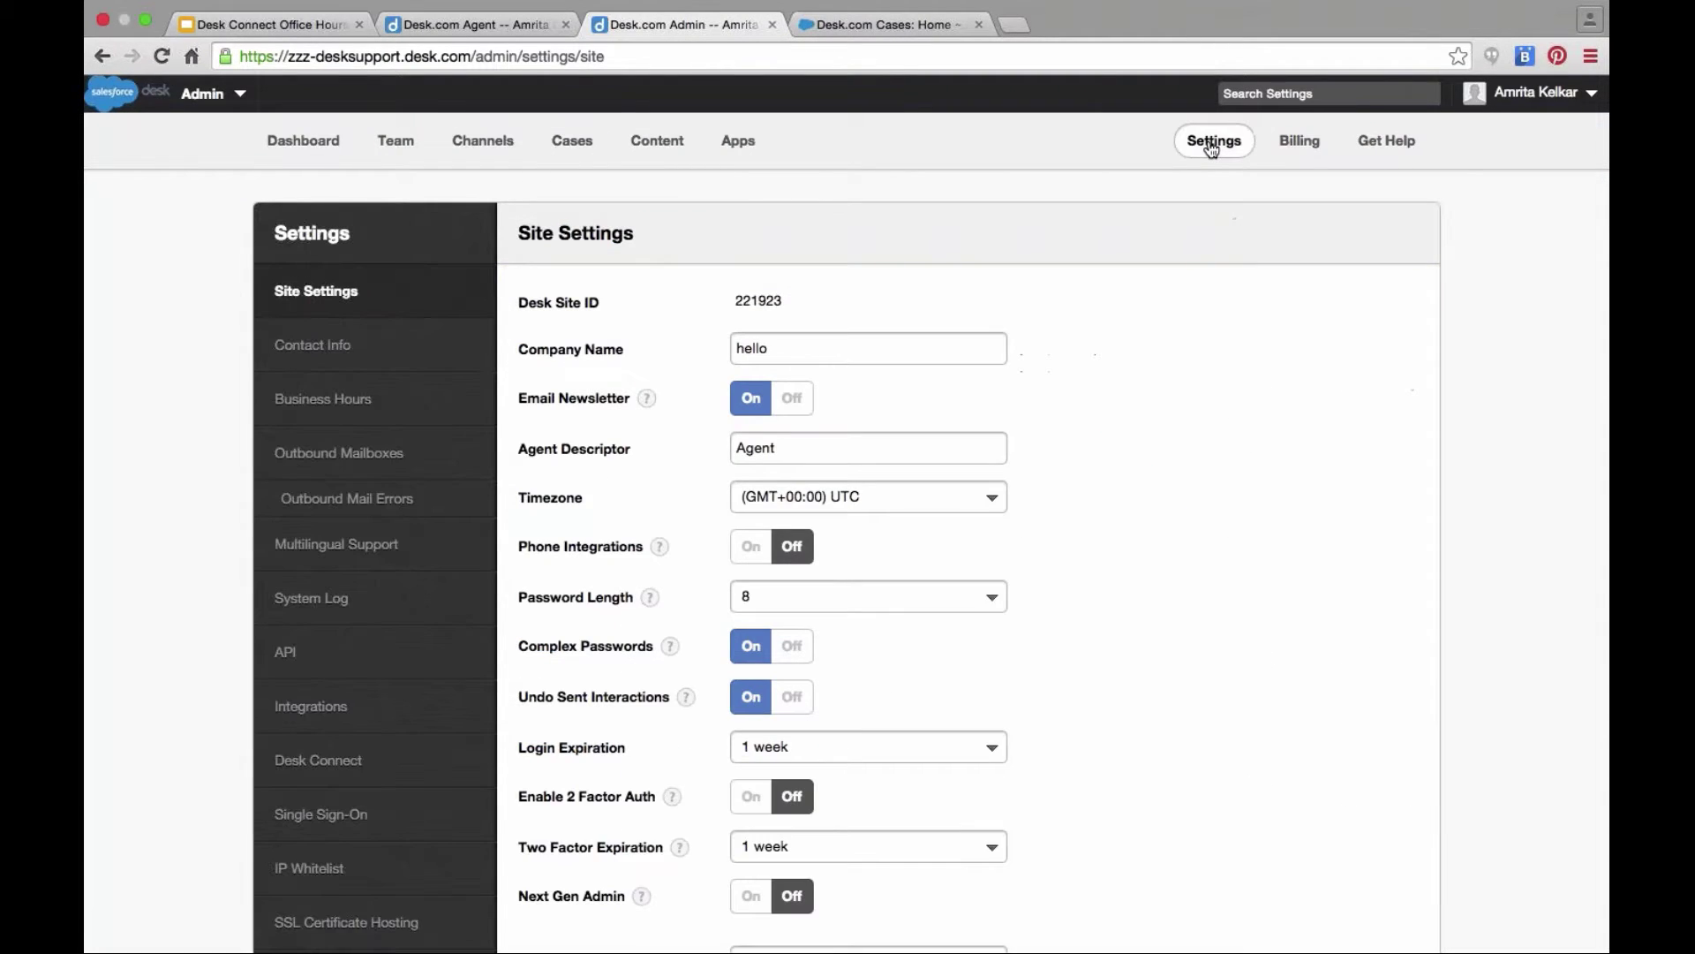
{"action": "left_click", "coordinate": [300, 763]}
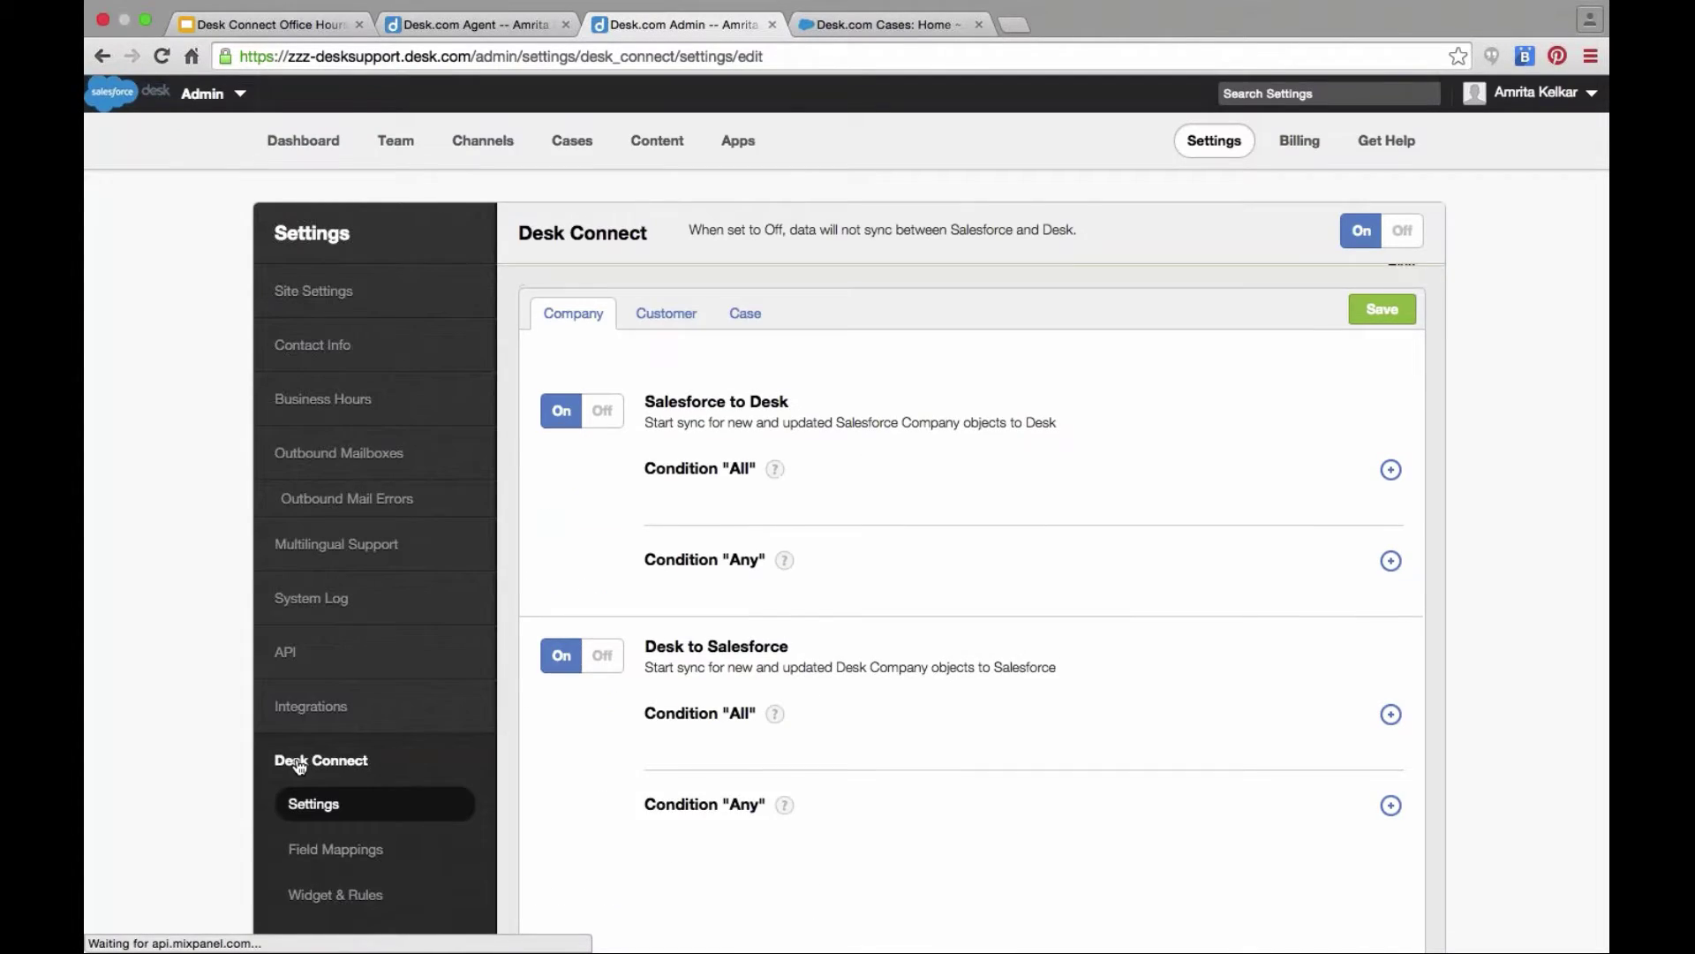
{"action": "left_click", "coordinate": [747, 369]}
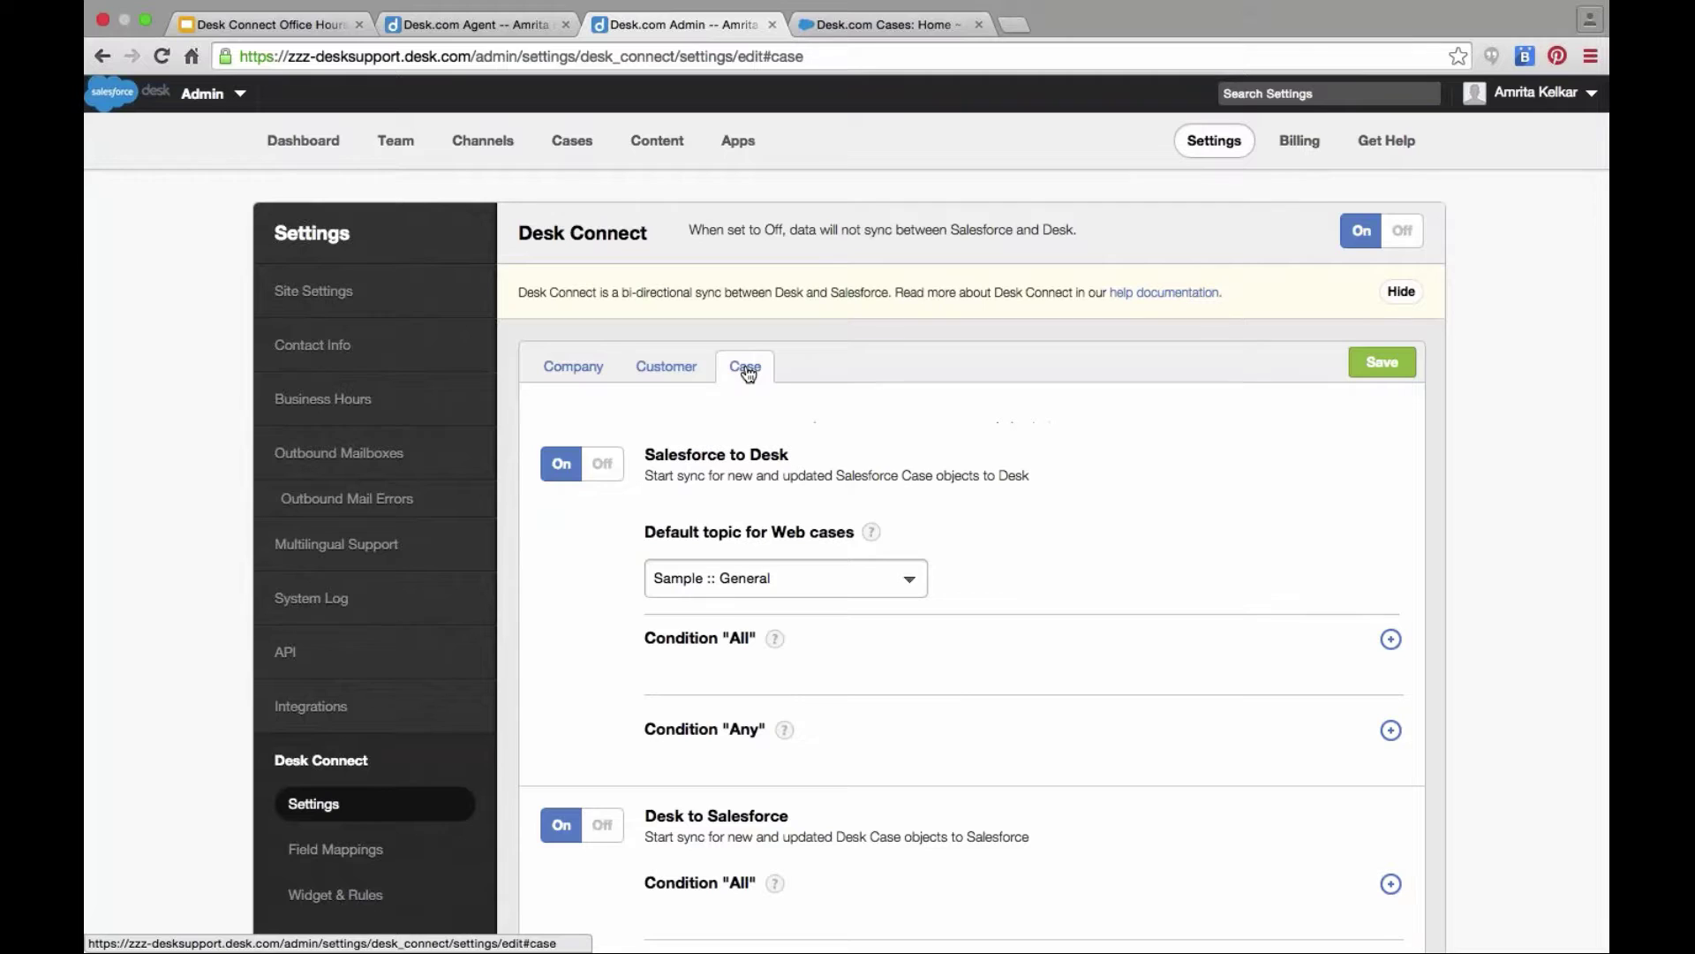
{"action": "left_click", "coordinate": [350, 845]}
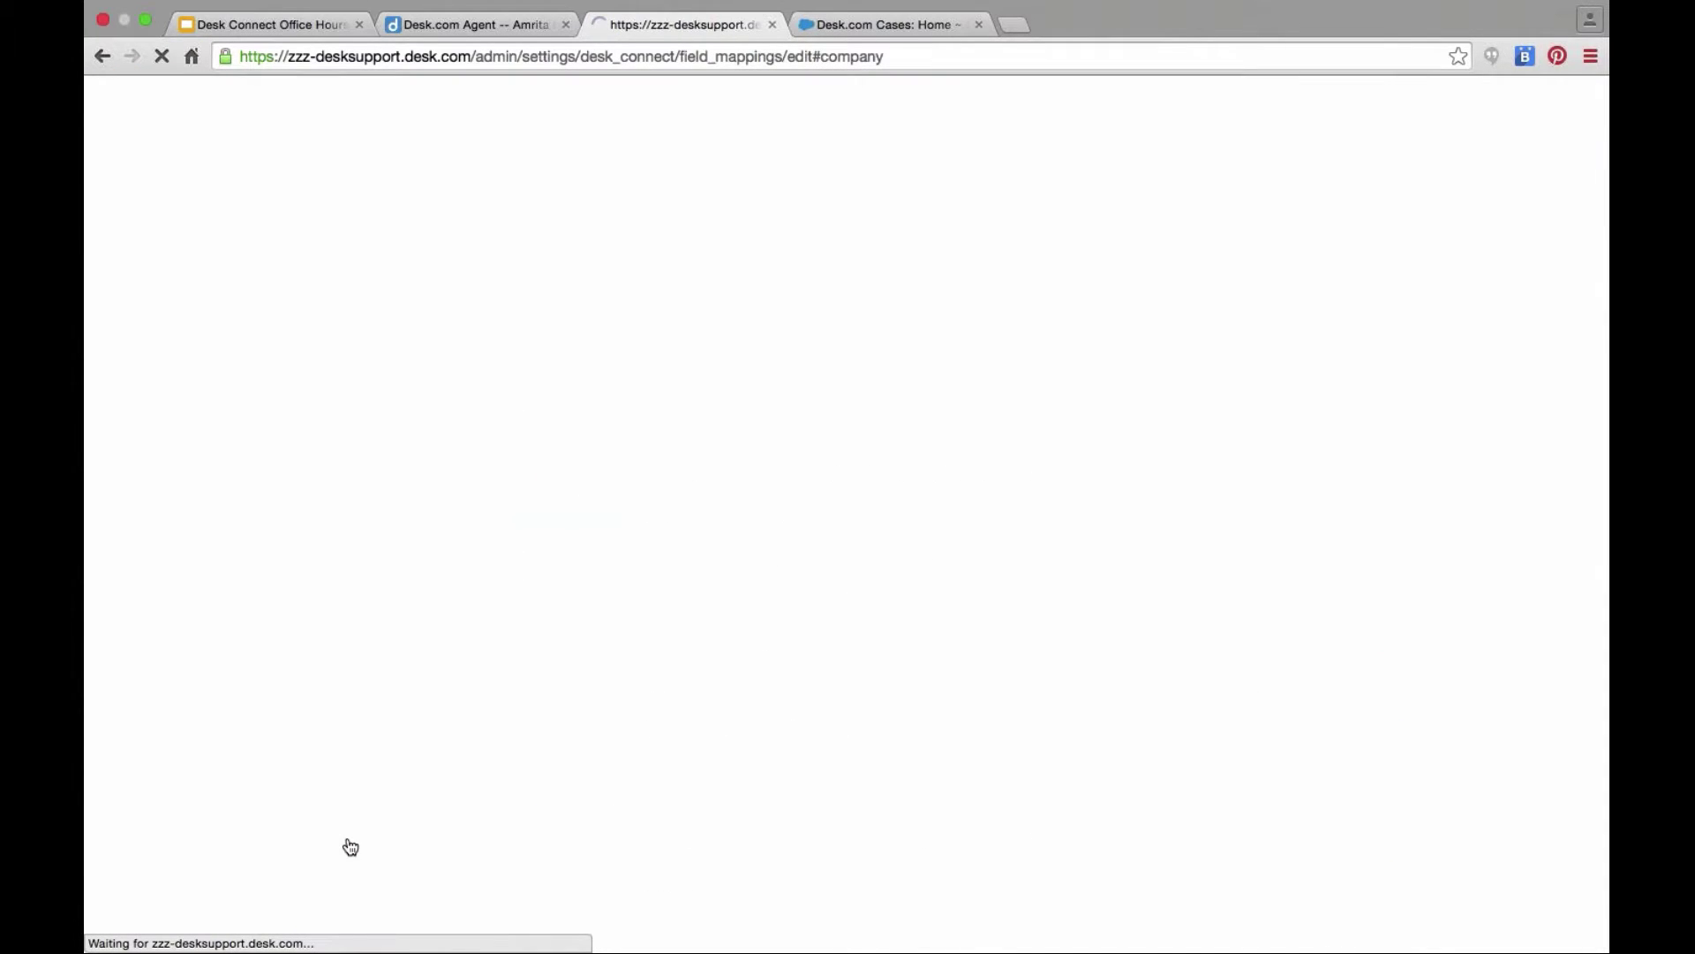
{"action": "scroll", "coordinate": [1078, 749], "scroll_direction": "down", "scroll_amount": 8}
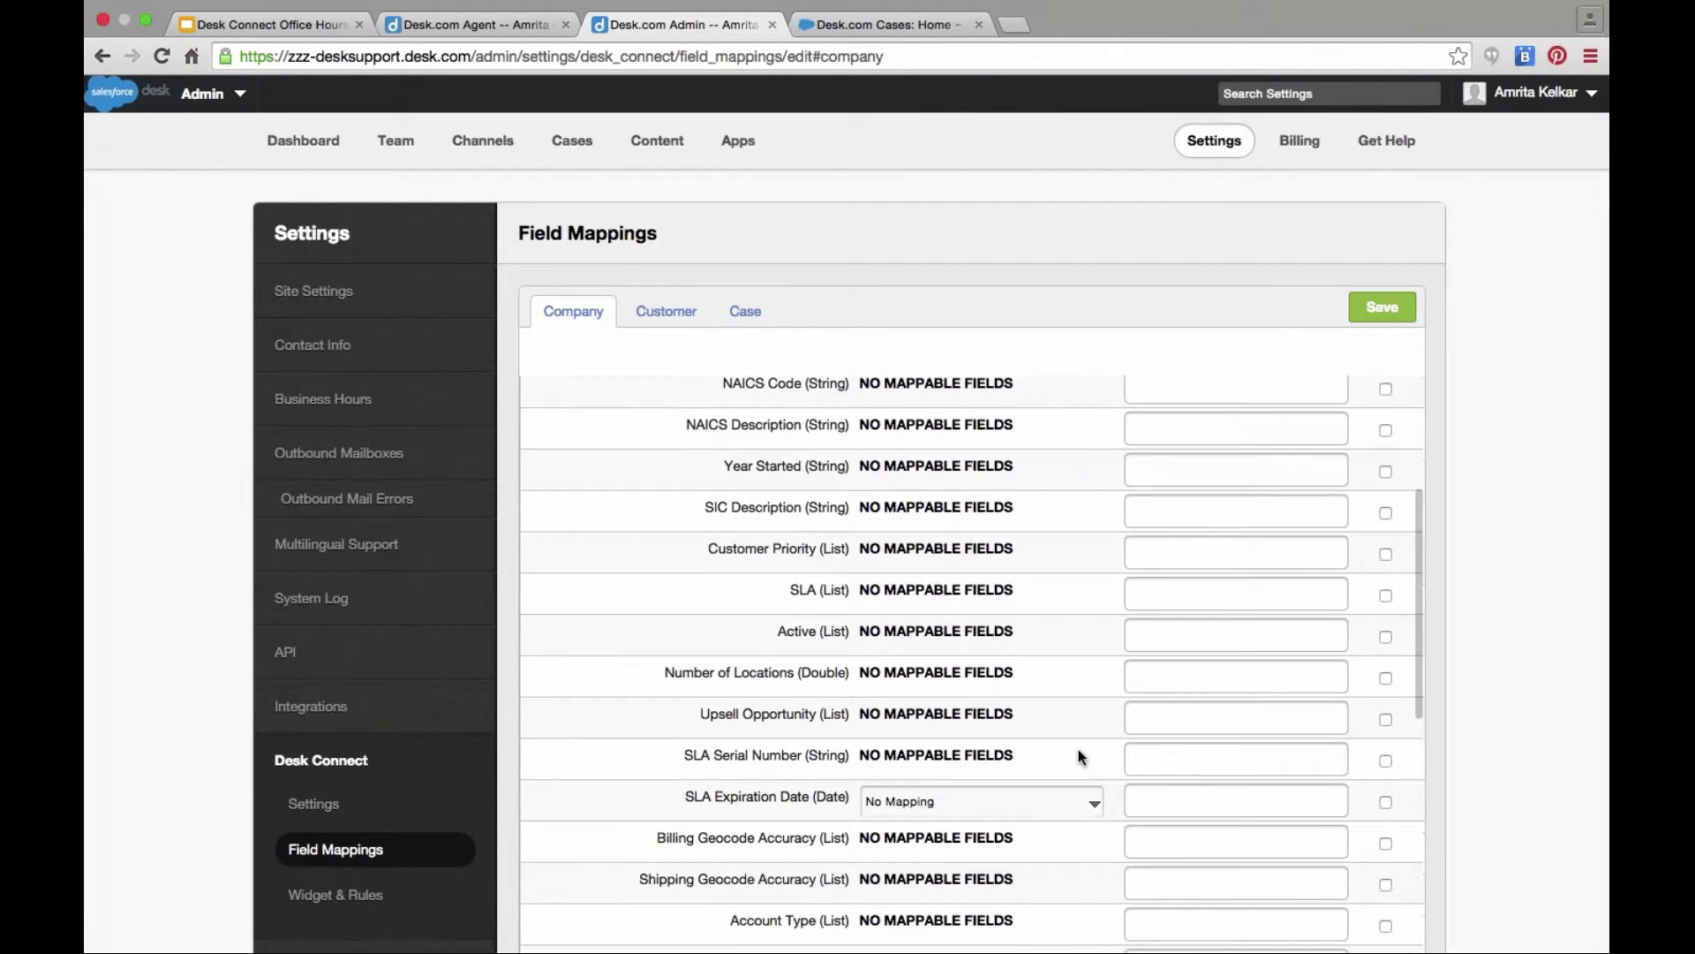
{"action": "scroll", "coordinate": [1078, 748], "scroll_direction": "down", "scroll_amount": 14}
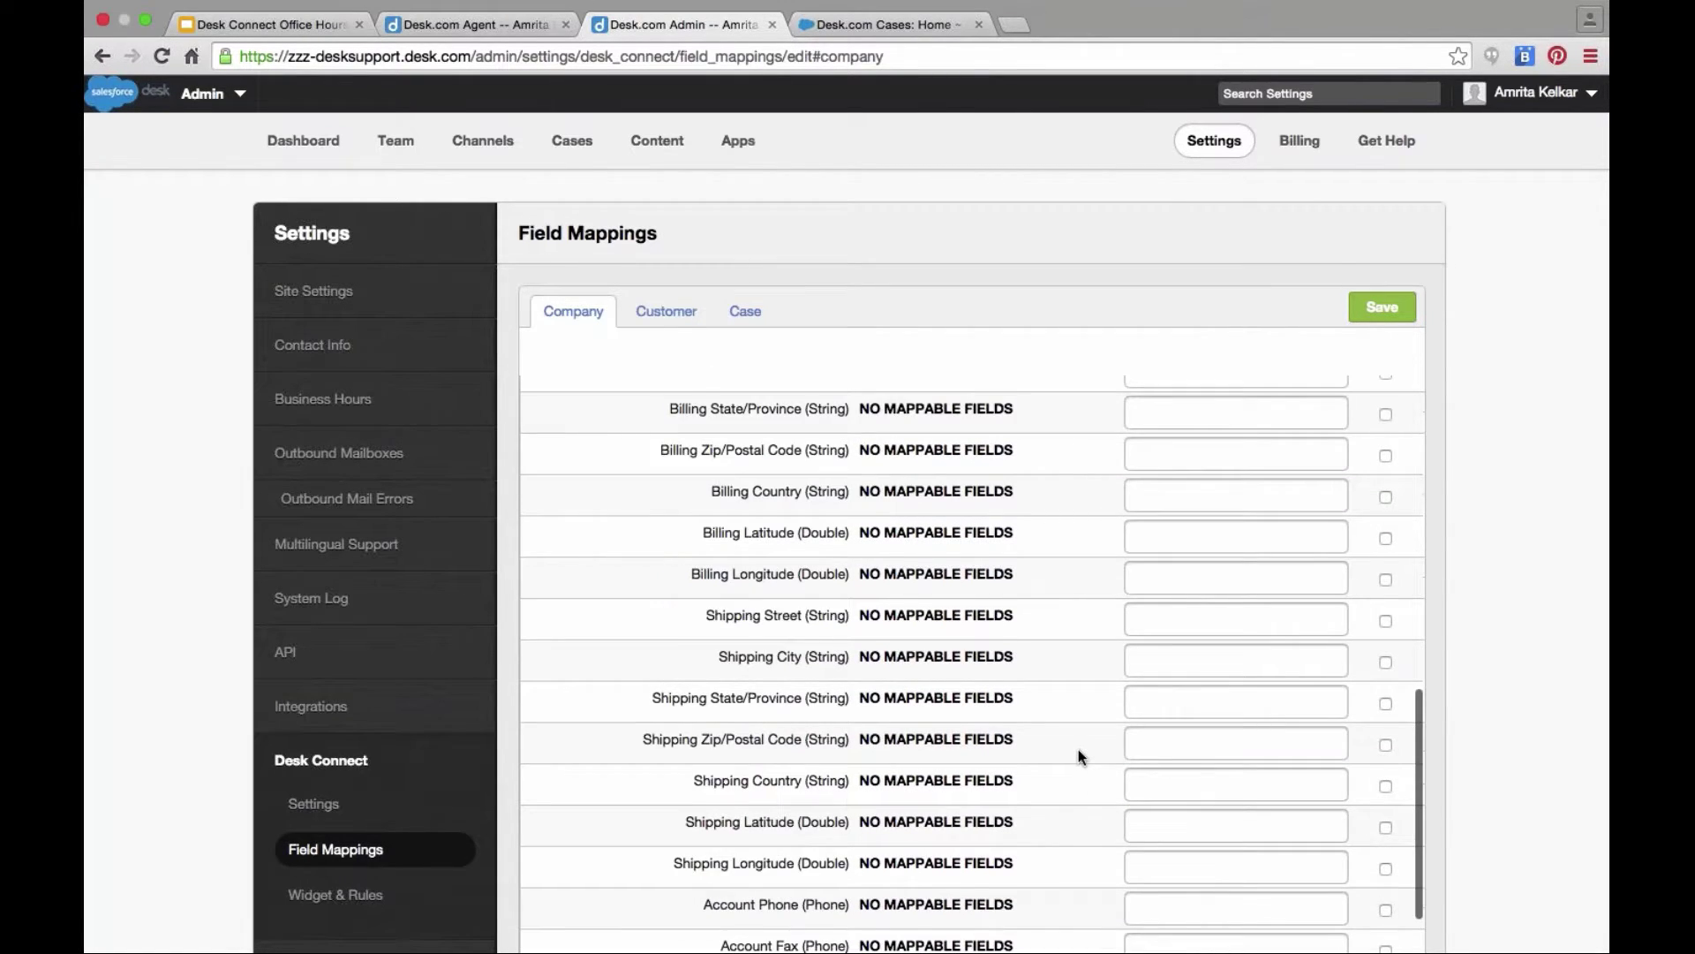
{"action": "scroll", "coordinate": [1078, 748], "scroll_direction": "down", "scroll_amount": 13}
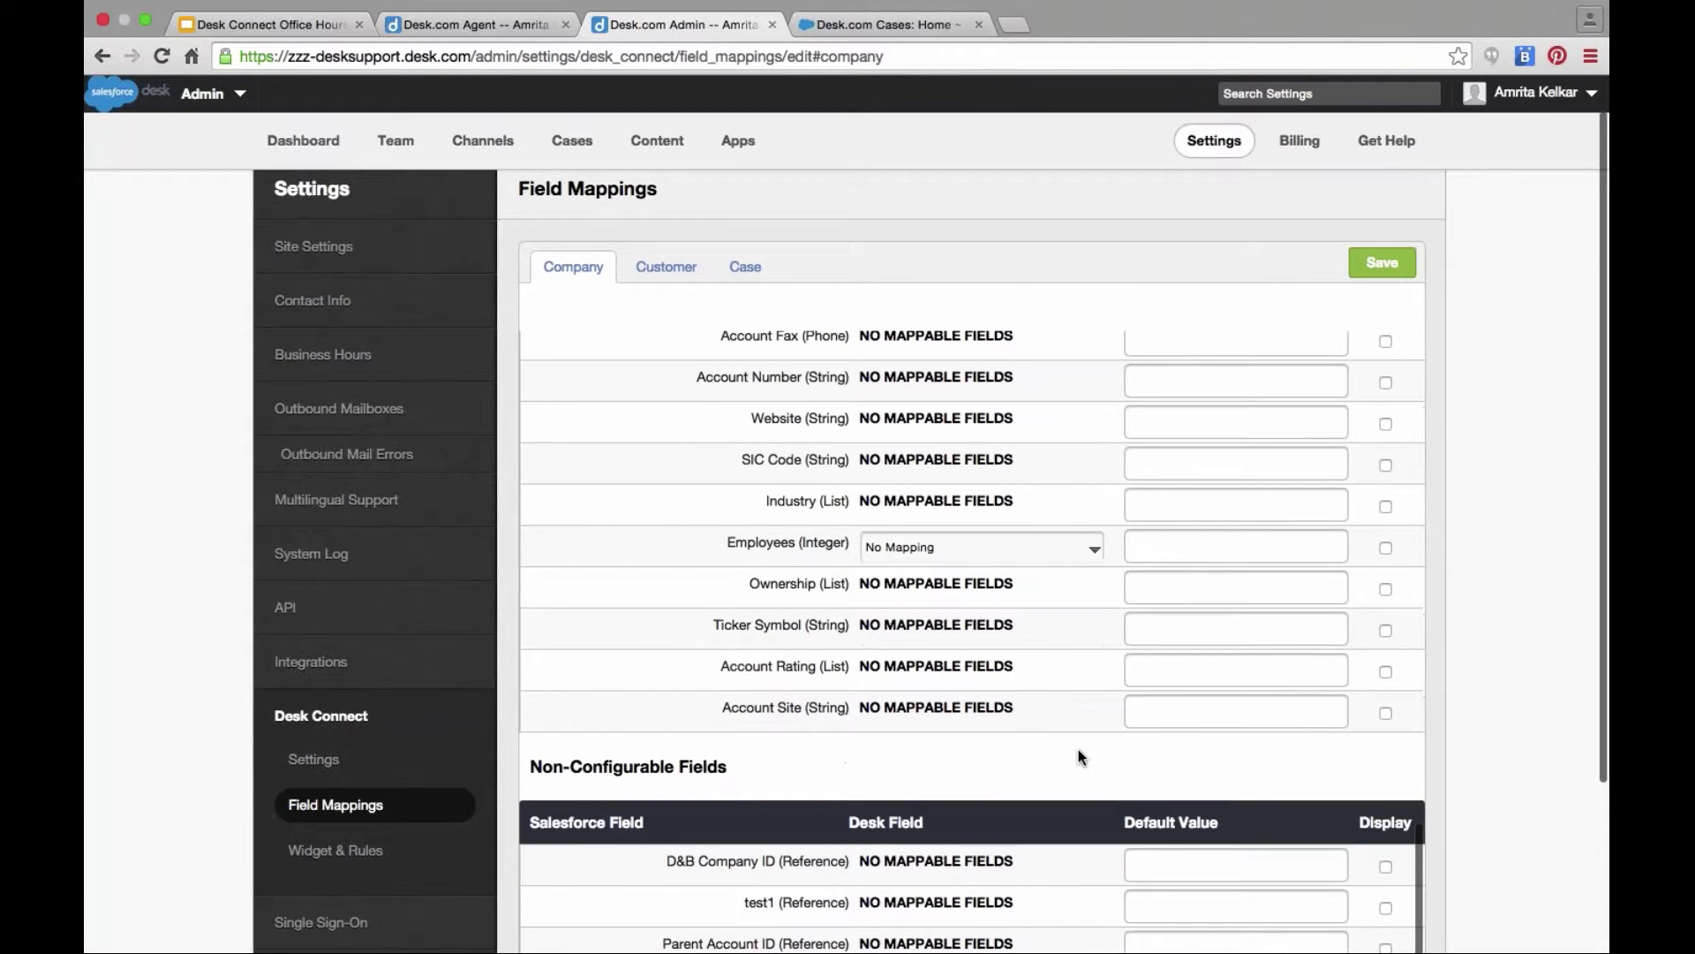
Step: Show the Case field mappings, view the Desk fields offered for Case Reason, and check the open case's custom fields in Desk.com Agent
{"action": "left_click", "coordinate": [745, 265]}
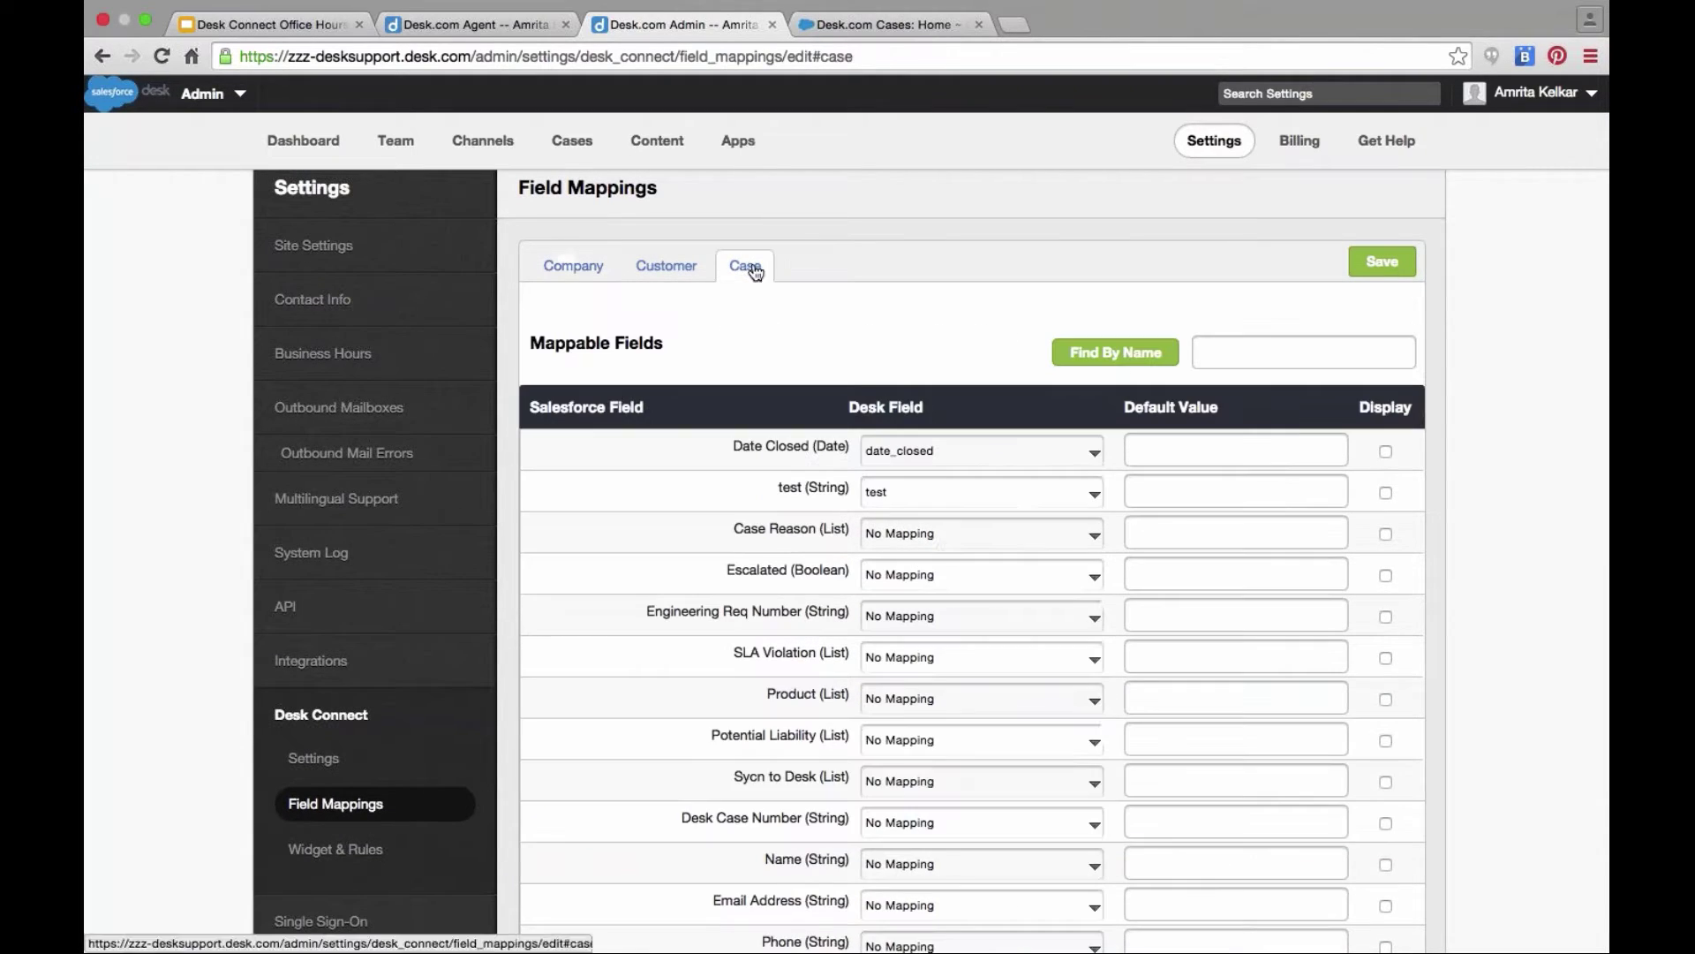
{"action": "left_click", "coordinate": [922, 534]}
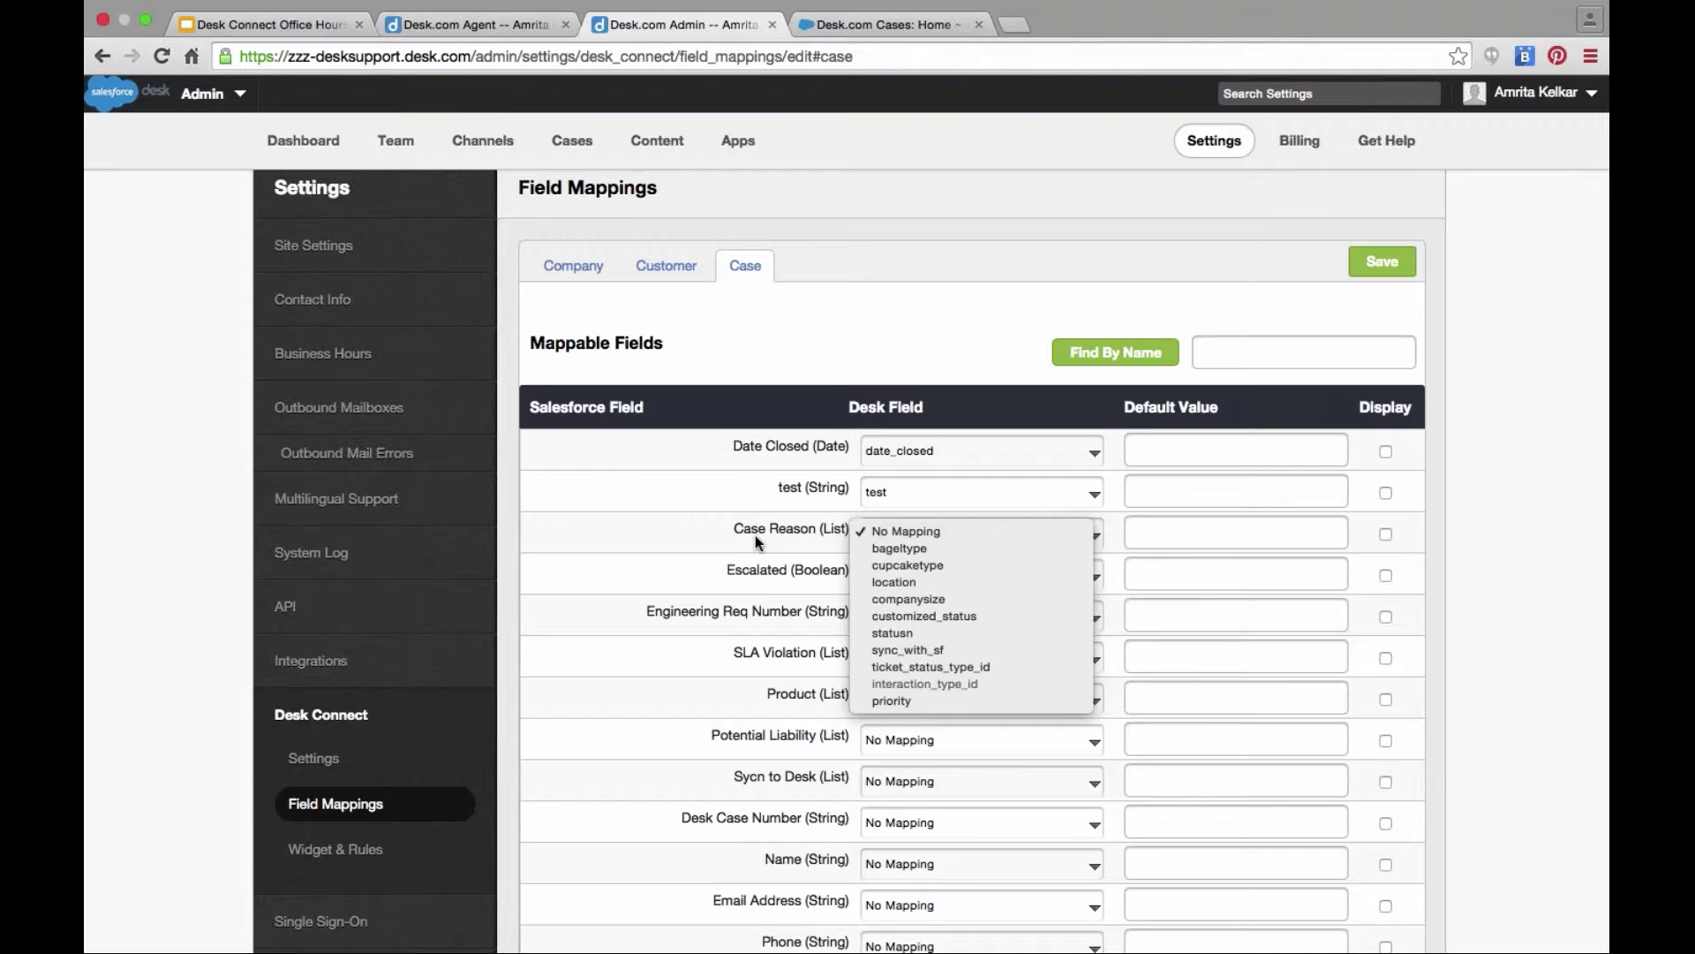
{"action": "left_click", "coordinate": [448, 29]}
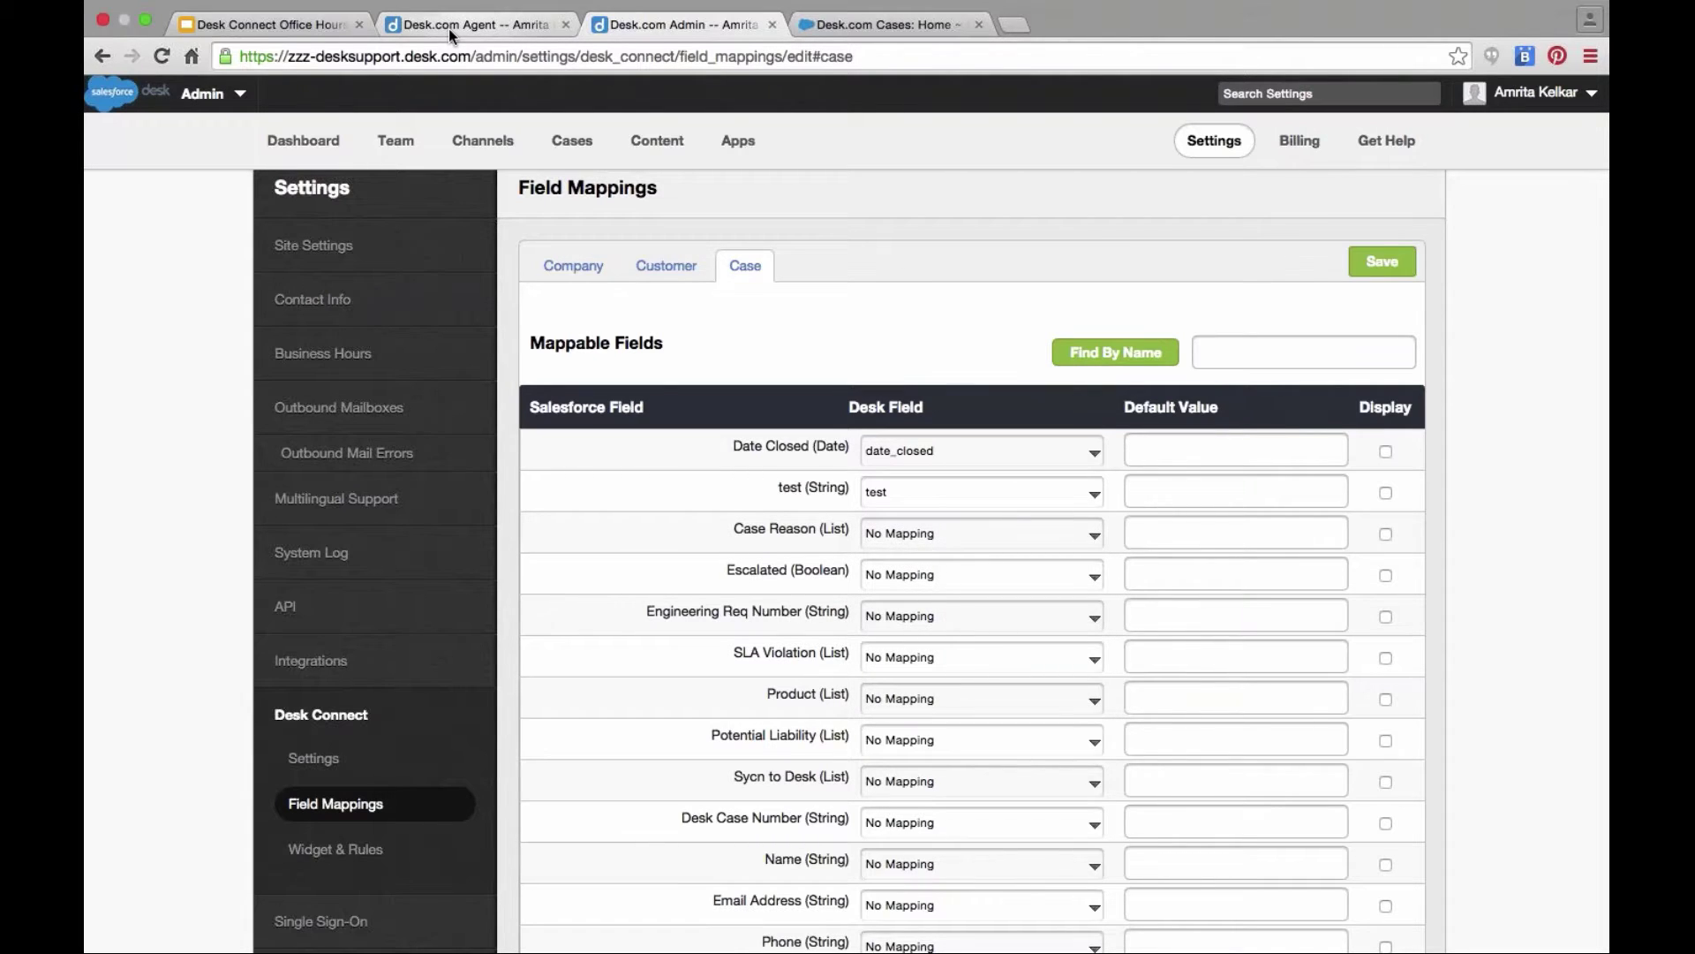
{"action": "left_click", "coordinate": [448, 28]}
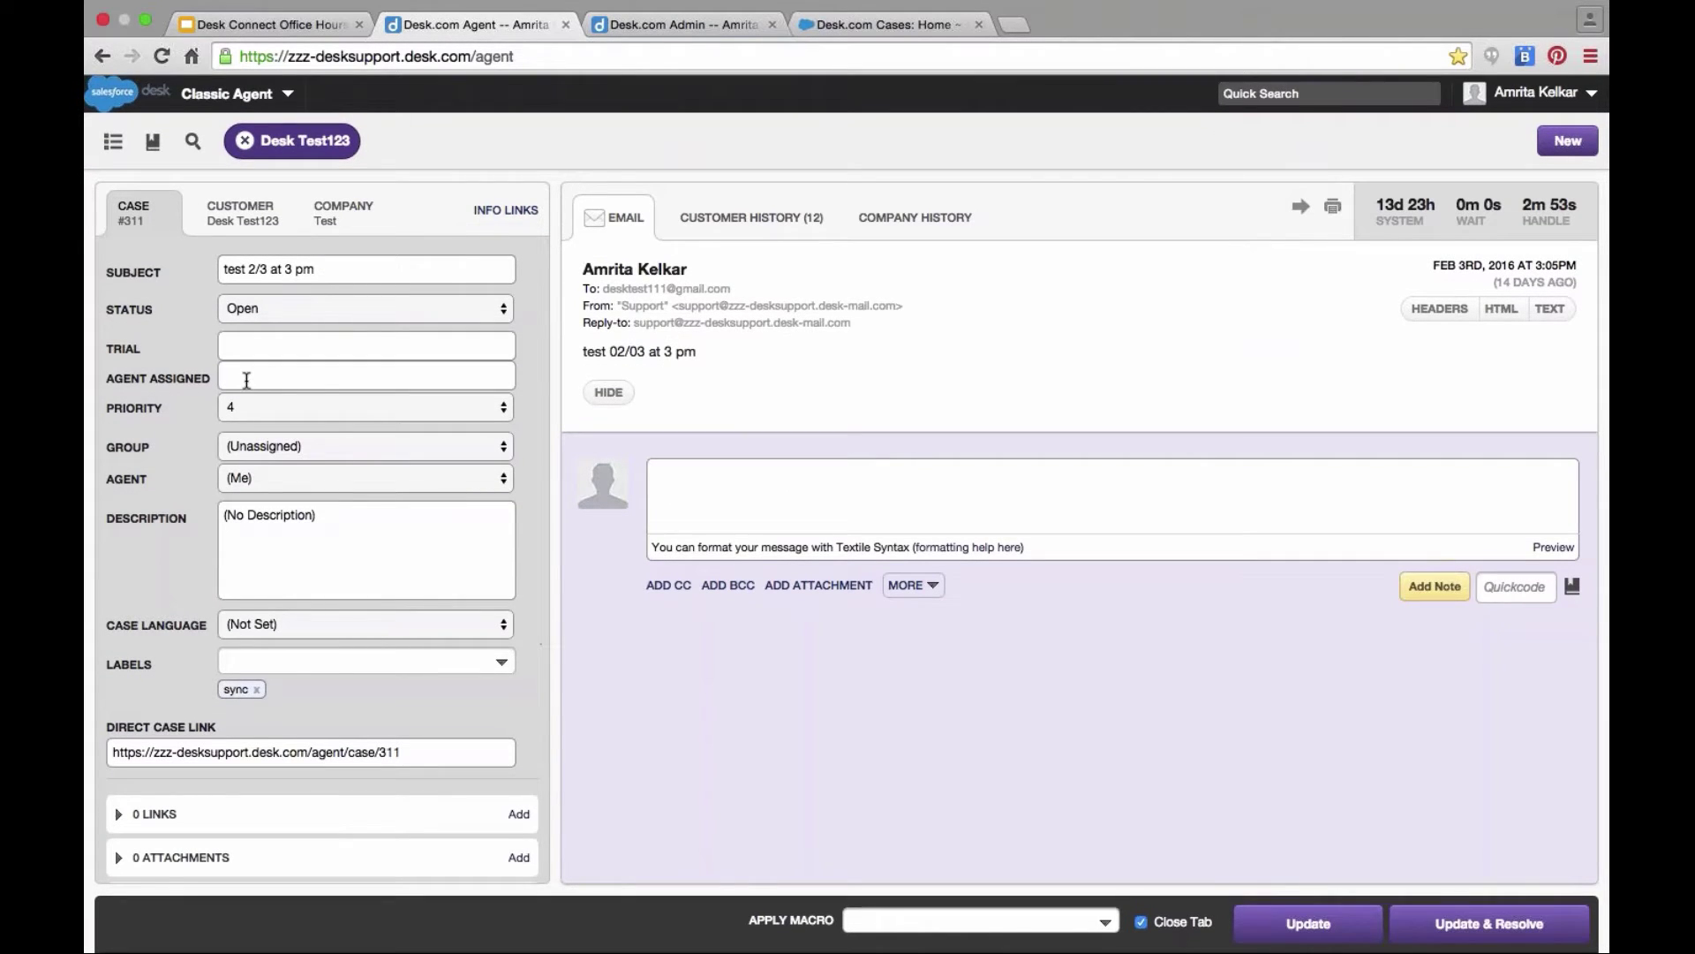
{"action": "left_click", "coordinate": [269, 378]}
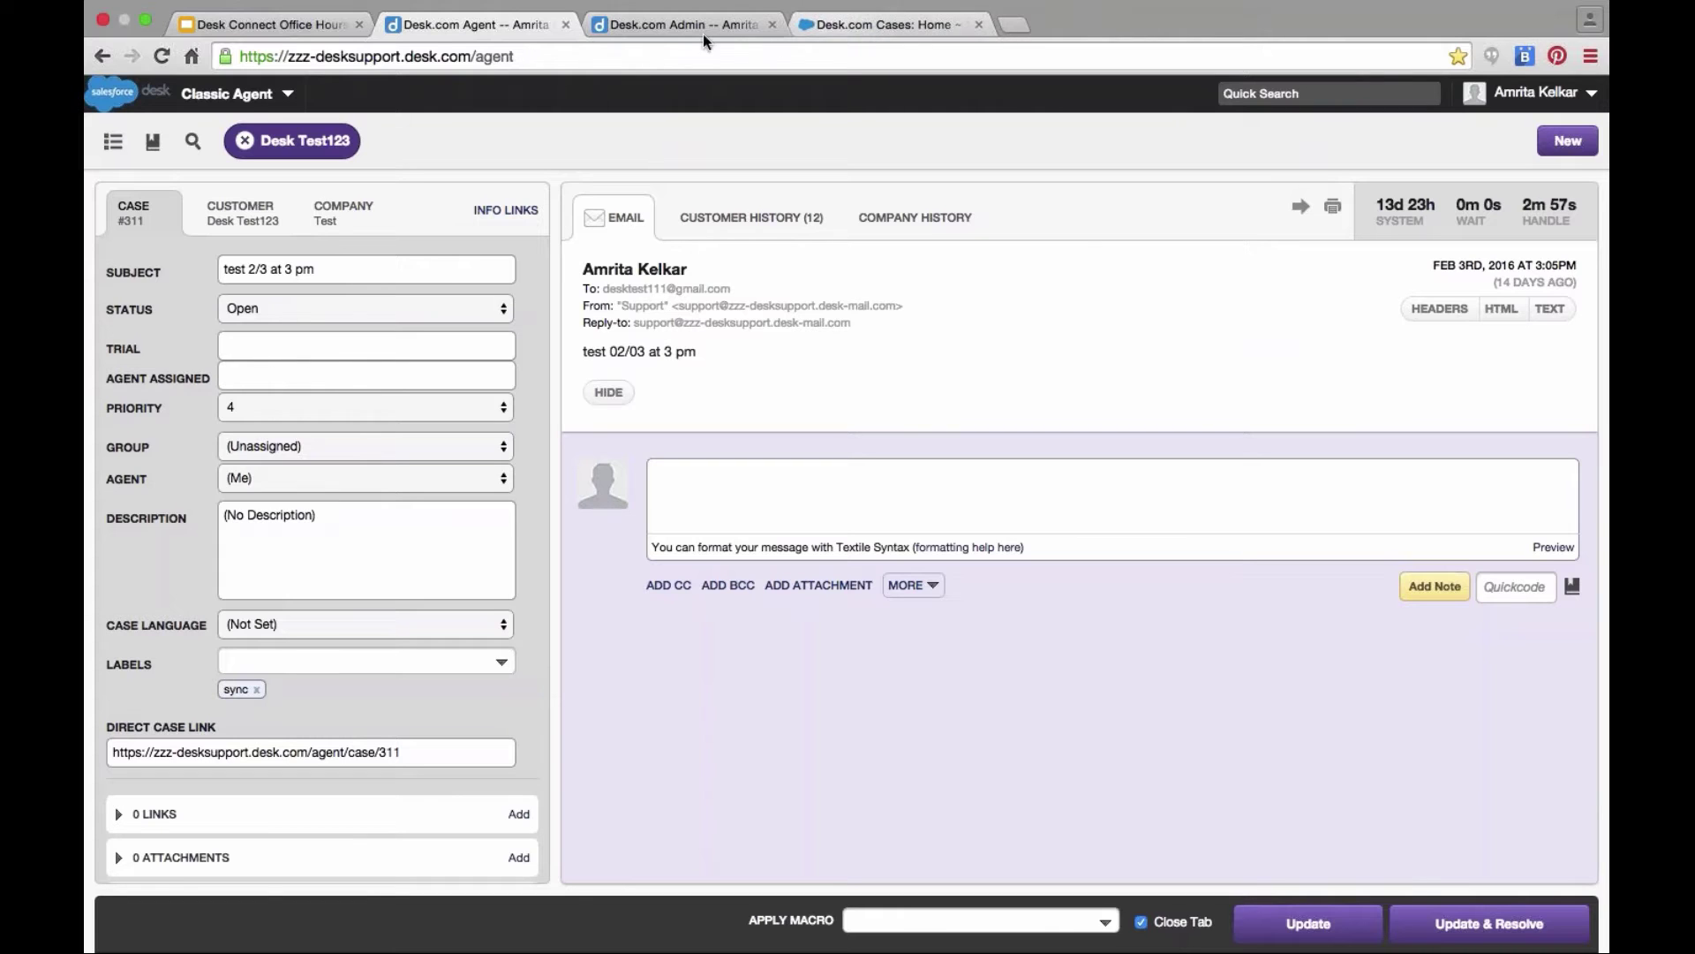
Step: Look through the remaining Case field mappings in Desk.com Admin, and open the case with subject "test" from Salesforce Cases
{"action": "left_click", "coordinate": [676, 29]}
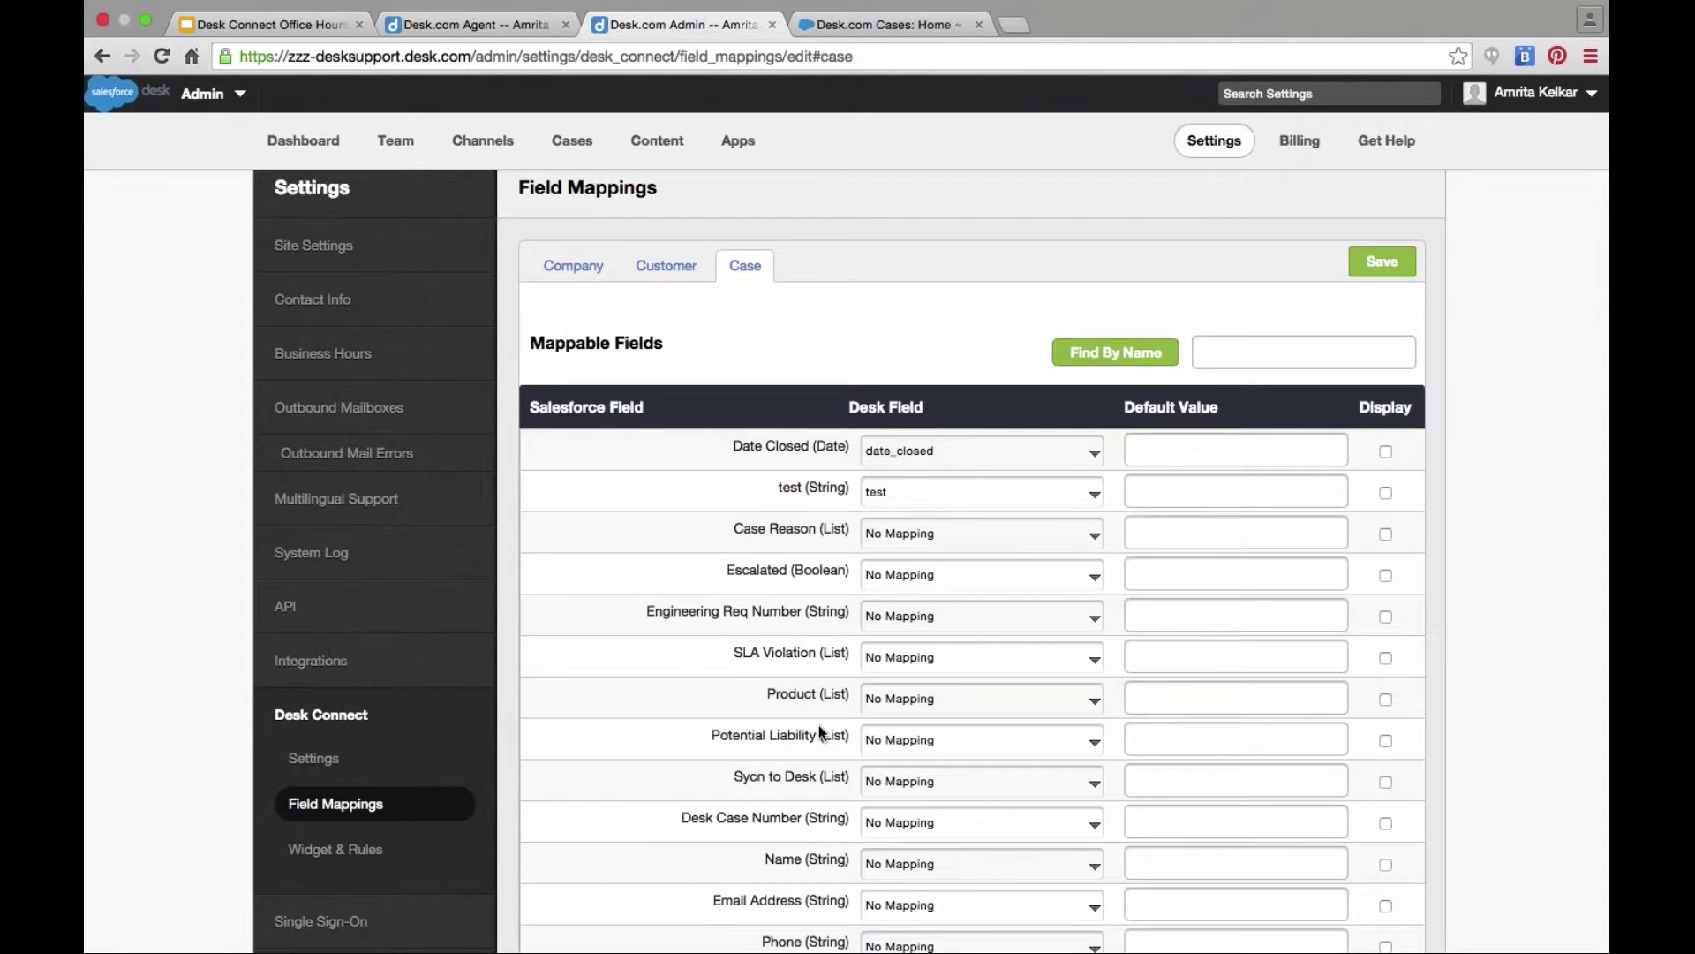
{"action": "scroll", "coordinate": [820, 731], "scroll_direction": "down", "scroll_amount": 2}
{"action": "scroll", "coordinate": [818, 724], "scroll_direction": "down", "scroll_amount": 4}
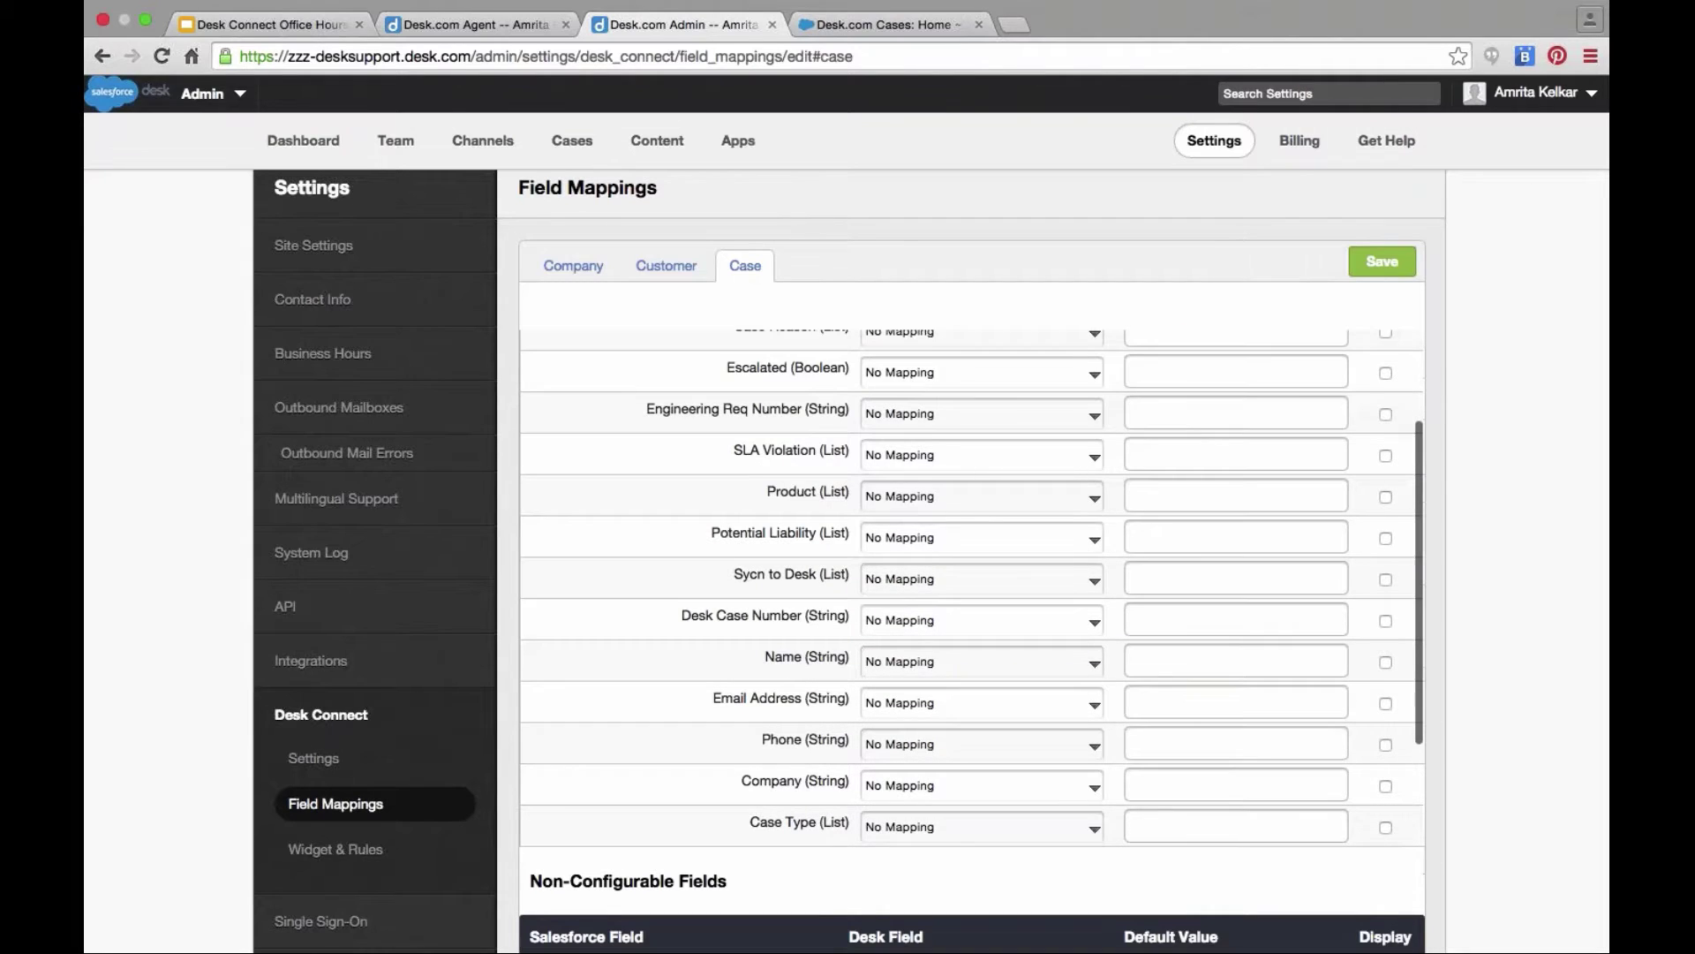
{"action": "left_click", "coordinate": [894, 24]}
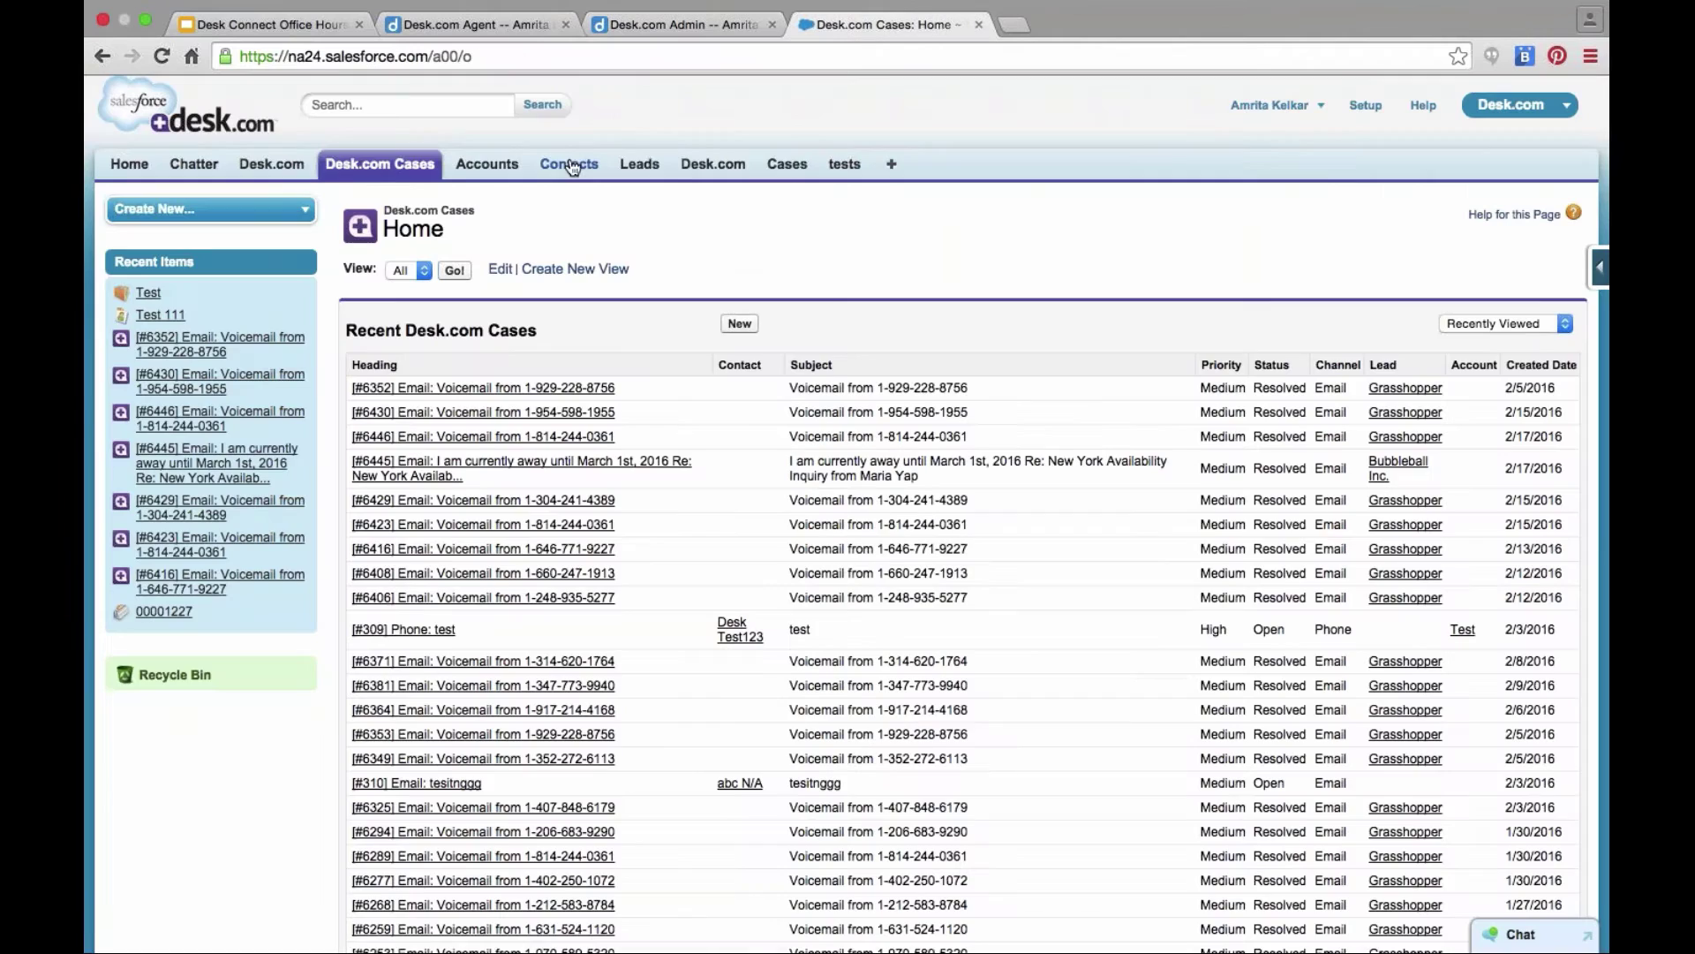
{"action": "left_click", "coordinate": [787, 166]}
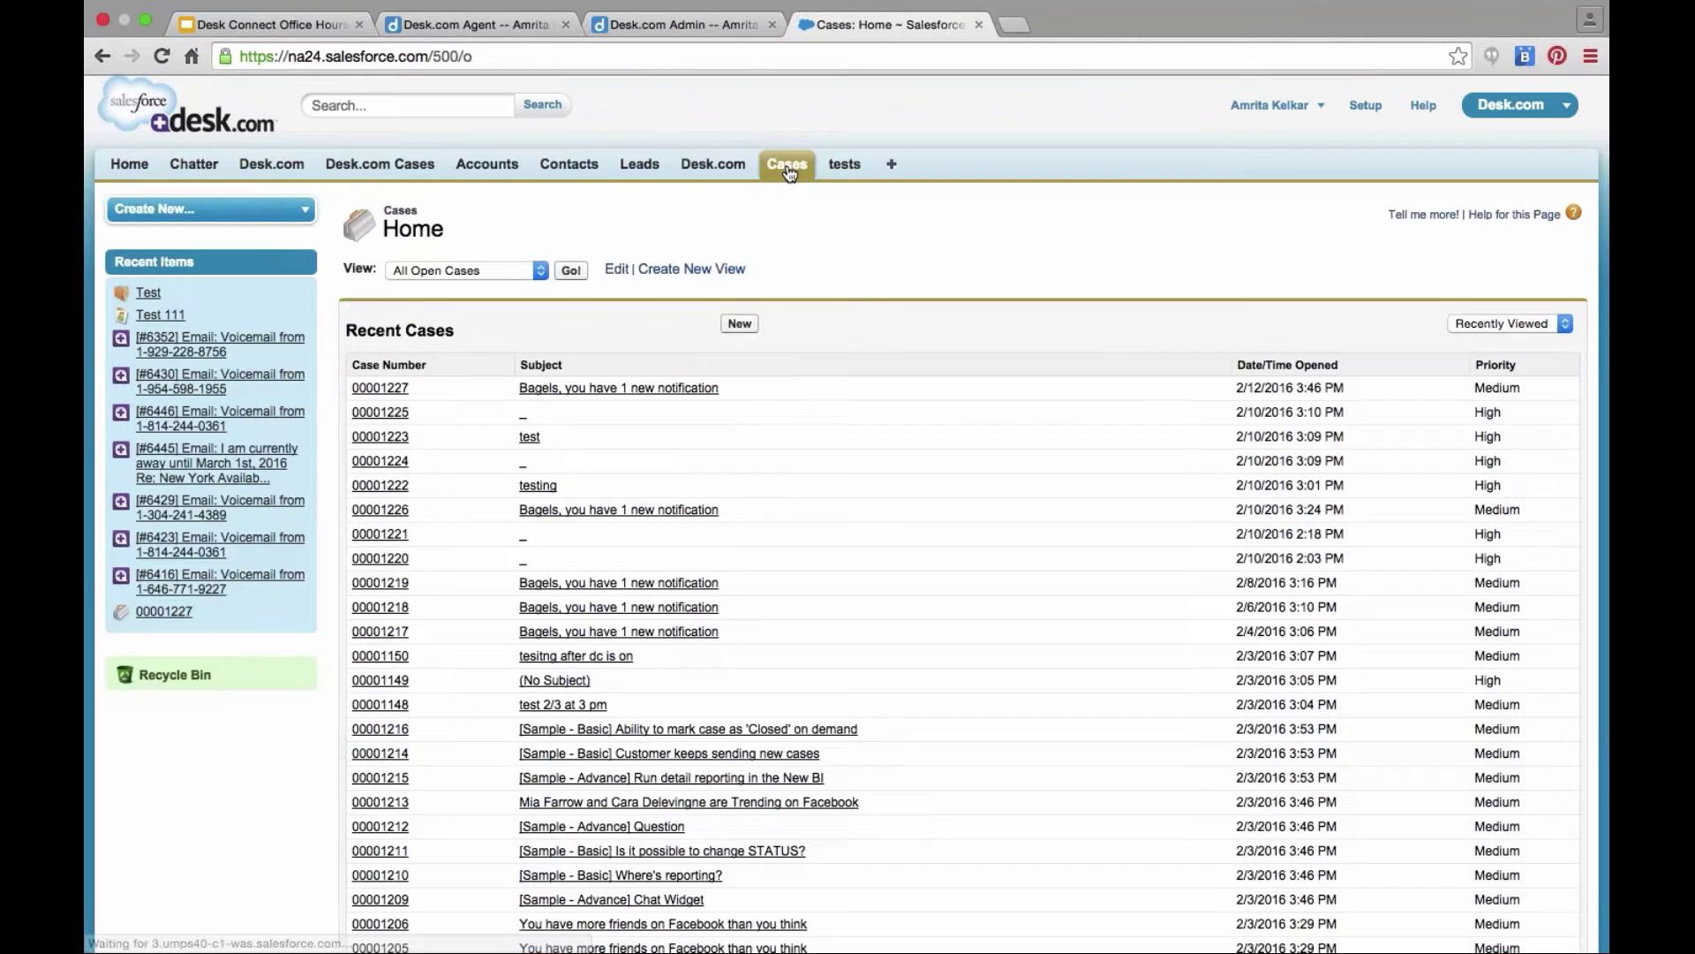
{"action": "left_click", "coordinate": [531, 438]}
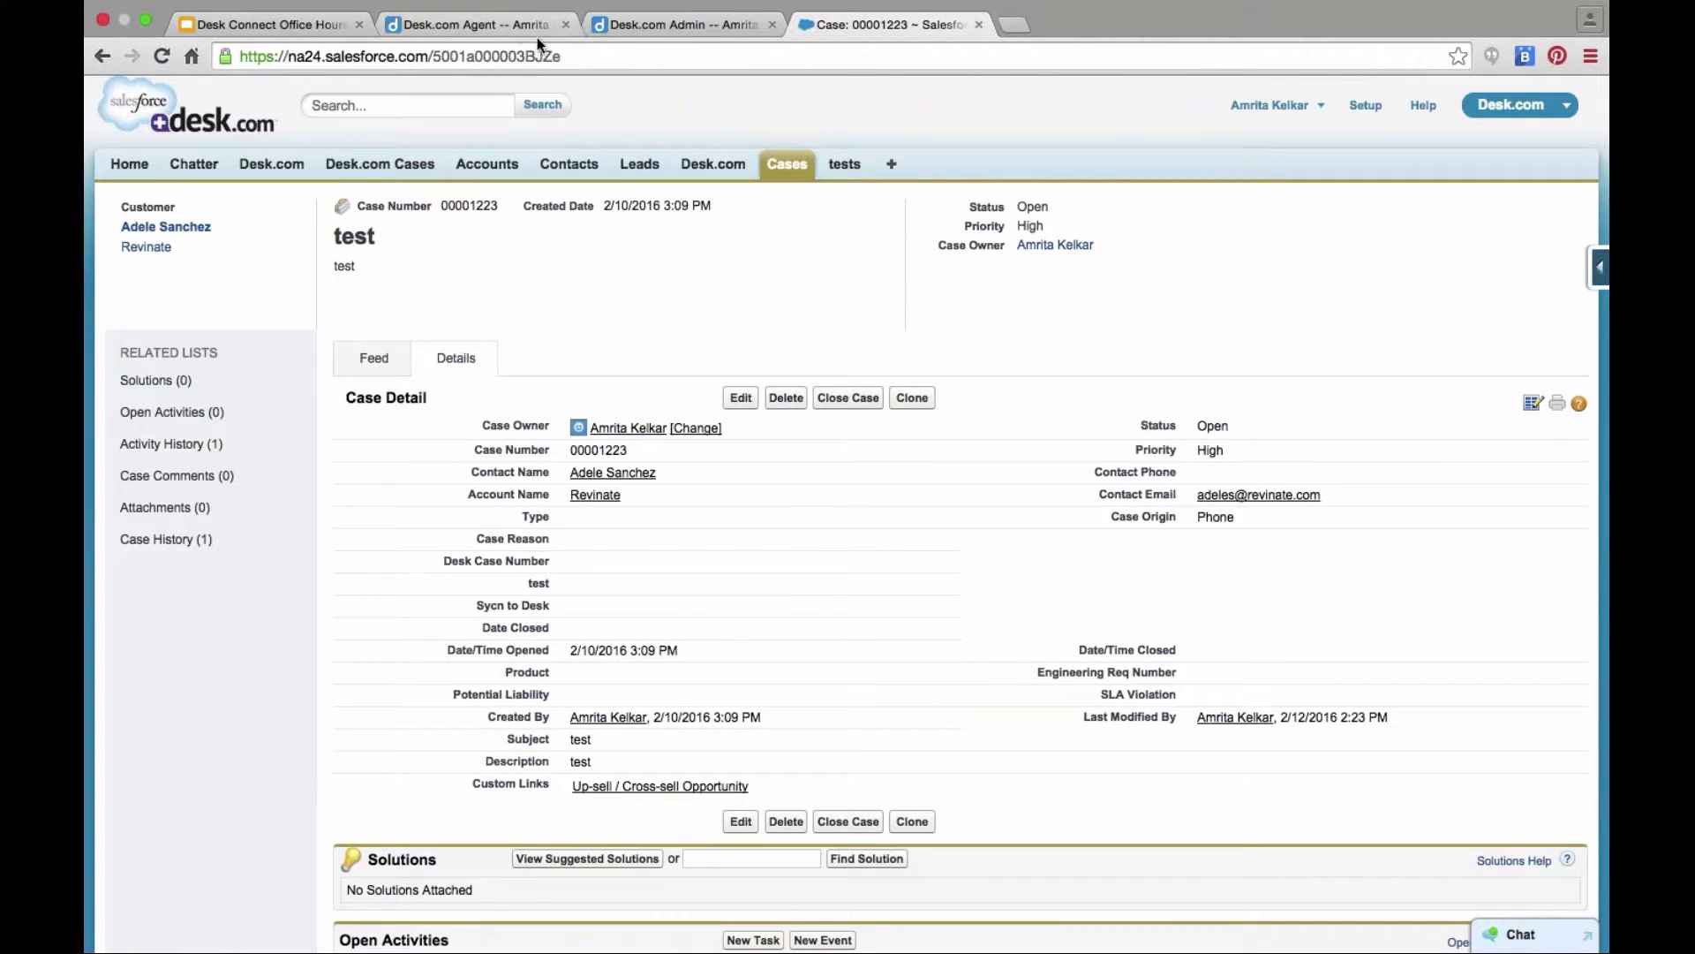
Step: Glance at the open case in Desk.com Agent, and review the Case field mappings in Desk.com Admin, including the Case Reason mapping
{"action": "left_click", "coordinate": [510, 34]}
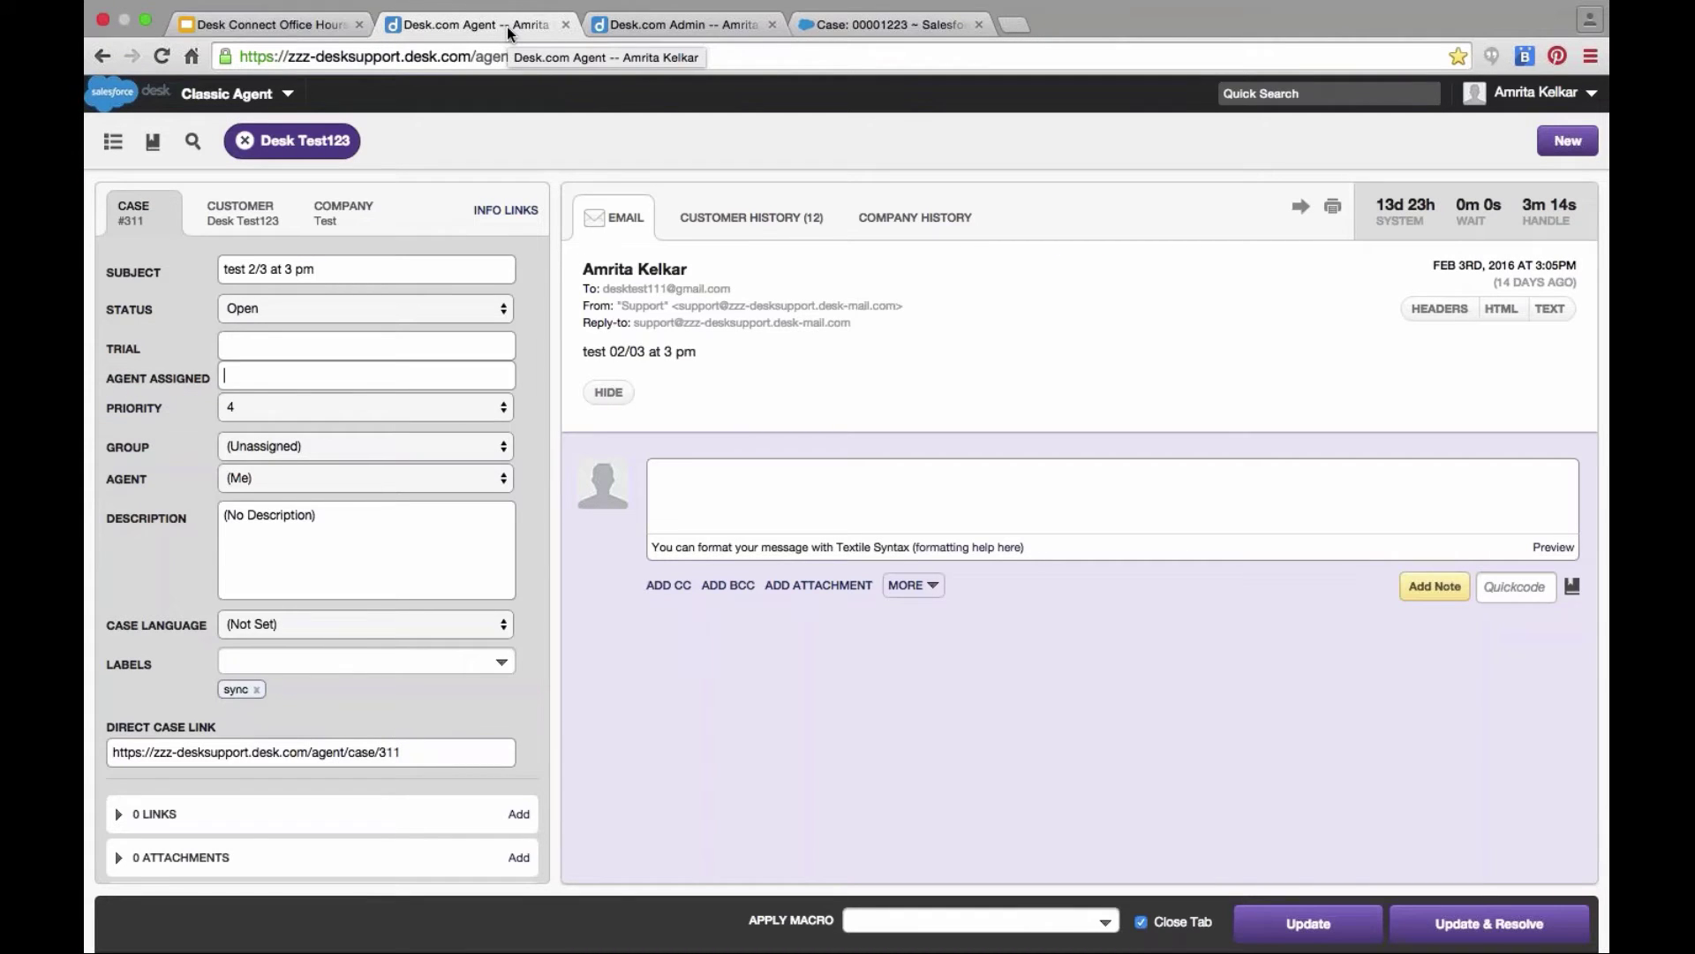
{"action": "left_click", "coordinate": [688, 26]}
{"action": "scroll", "coordinate": [980, 555], "scroll_direction": "up", "scroll_amount": 2}
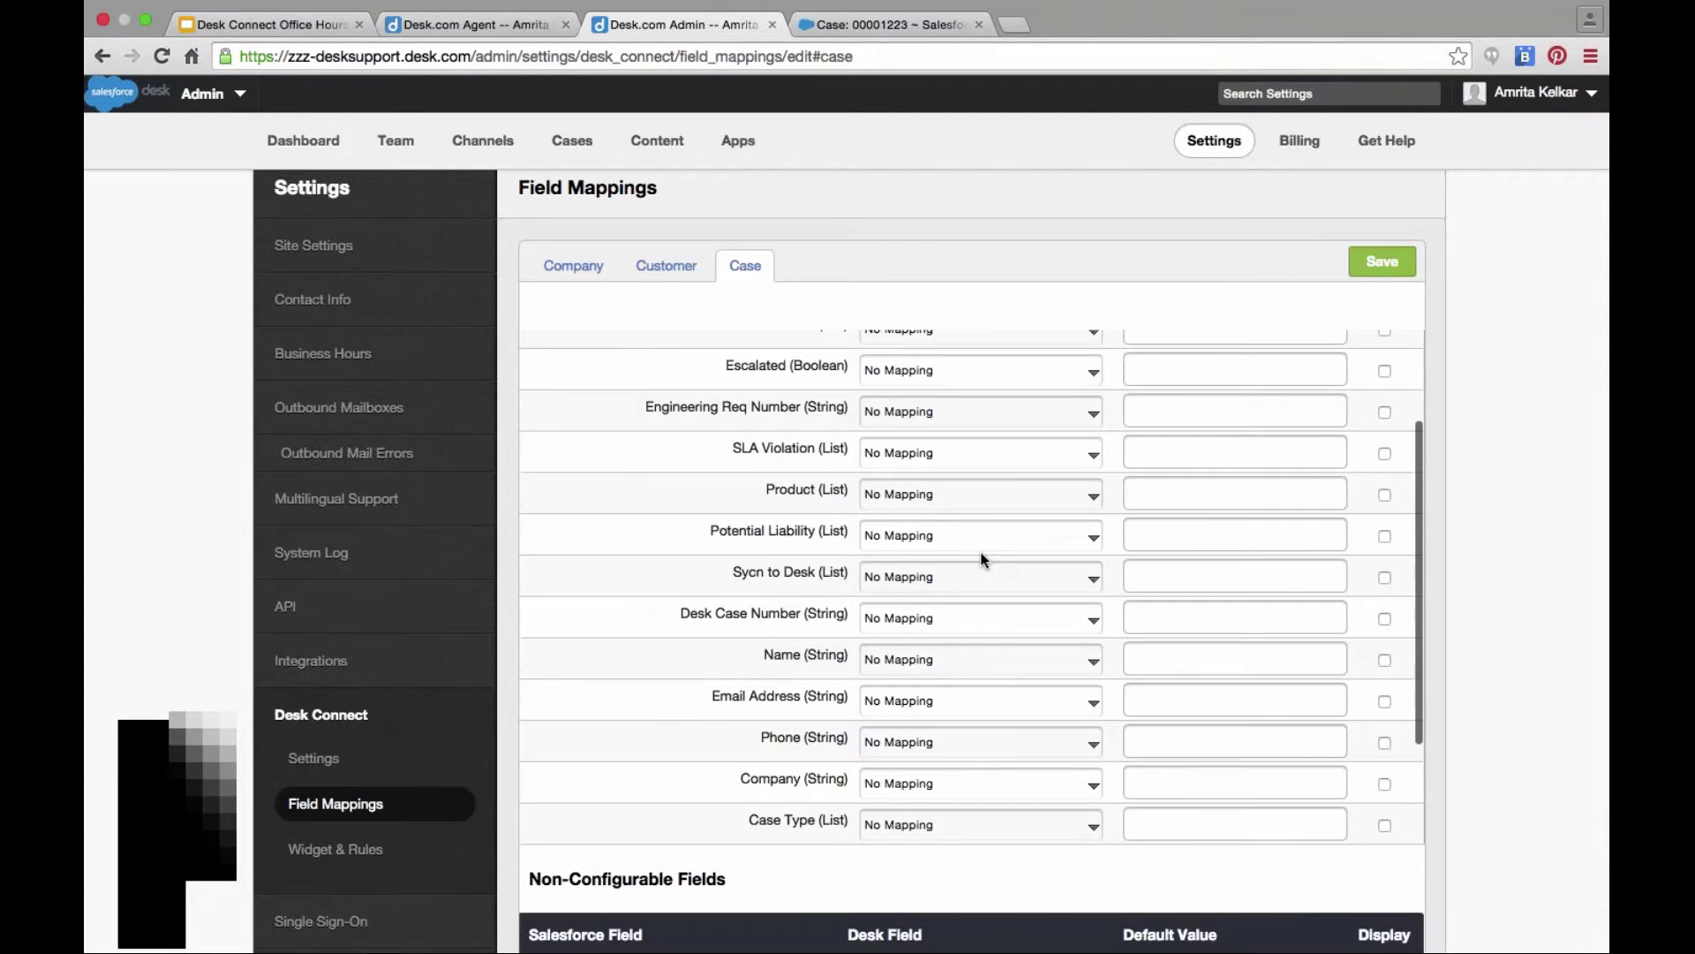
{"action": "scroll", "coordinate": [981, 554], "scroll_direction": "up", "scroll_amount": 3}
{"action": "scroll", "coordinate": [980, 560], "scroll_direction": "up", "scroll_amount": 2}
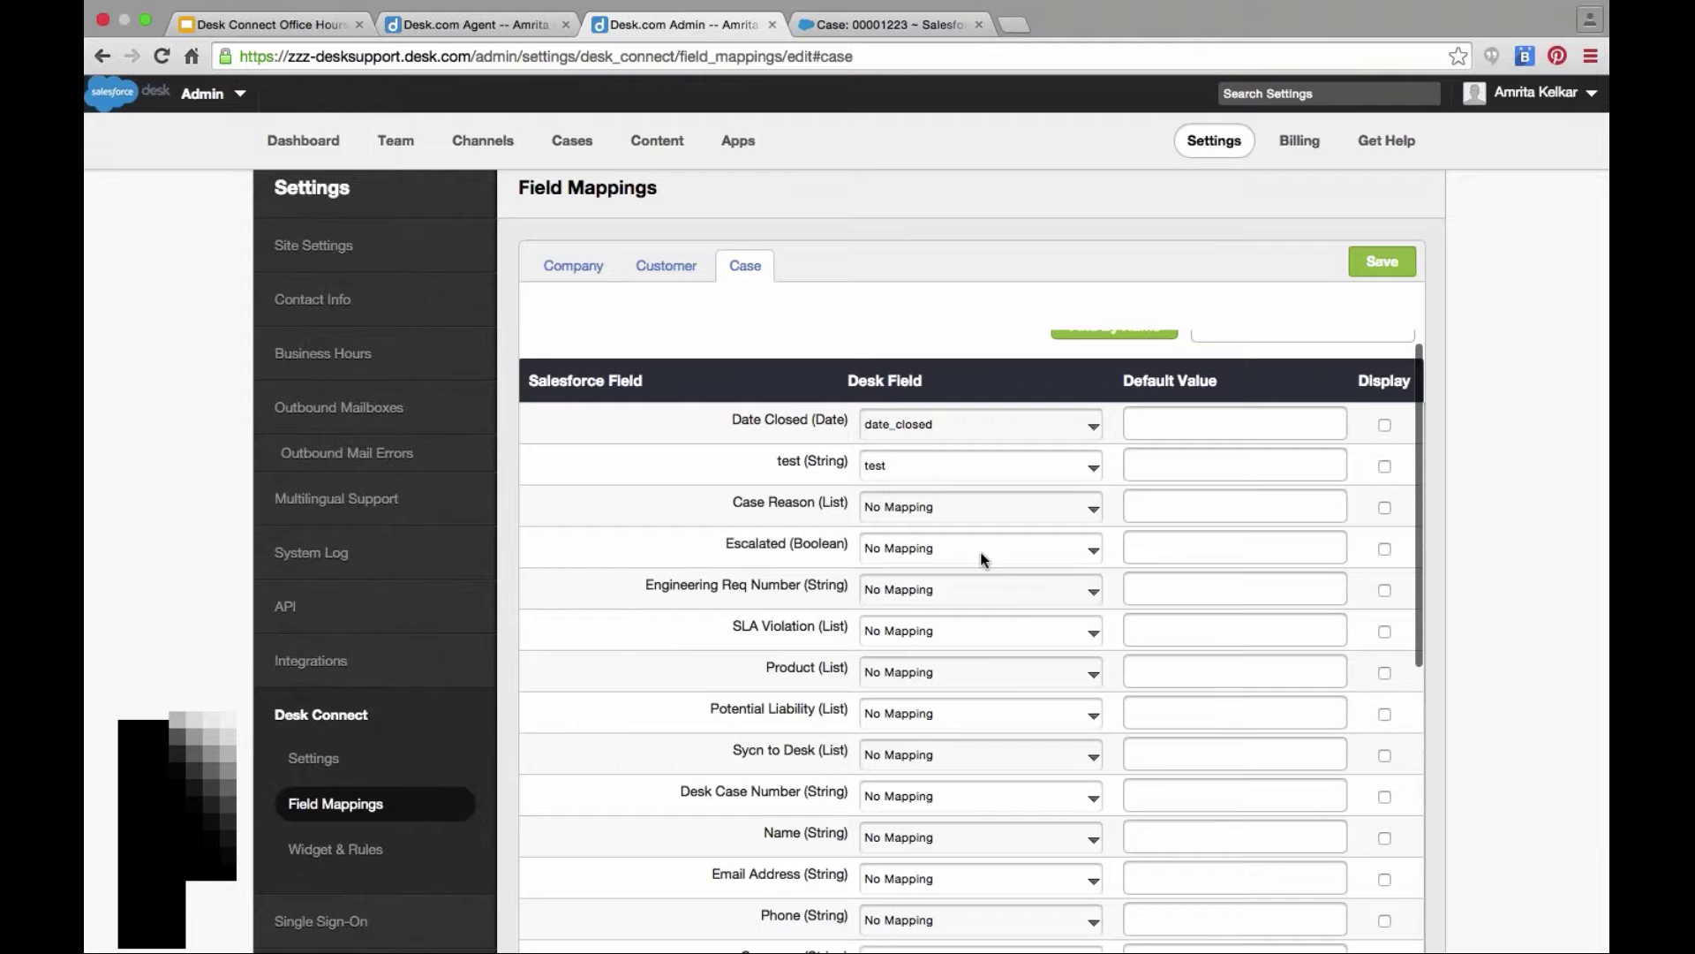
{"action": "scroll", "coordinate": [980, 551], "scroll_direction": "up", "scroll_amount": 2}
{"action": "left_click", "coordinate": [908, 575]}
{"action": "left_click", "coordinate": [908, 578]}
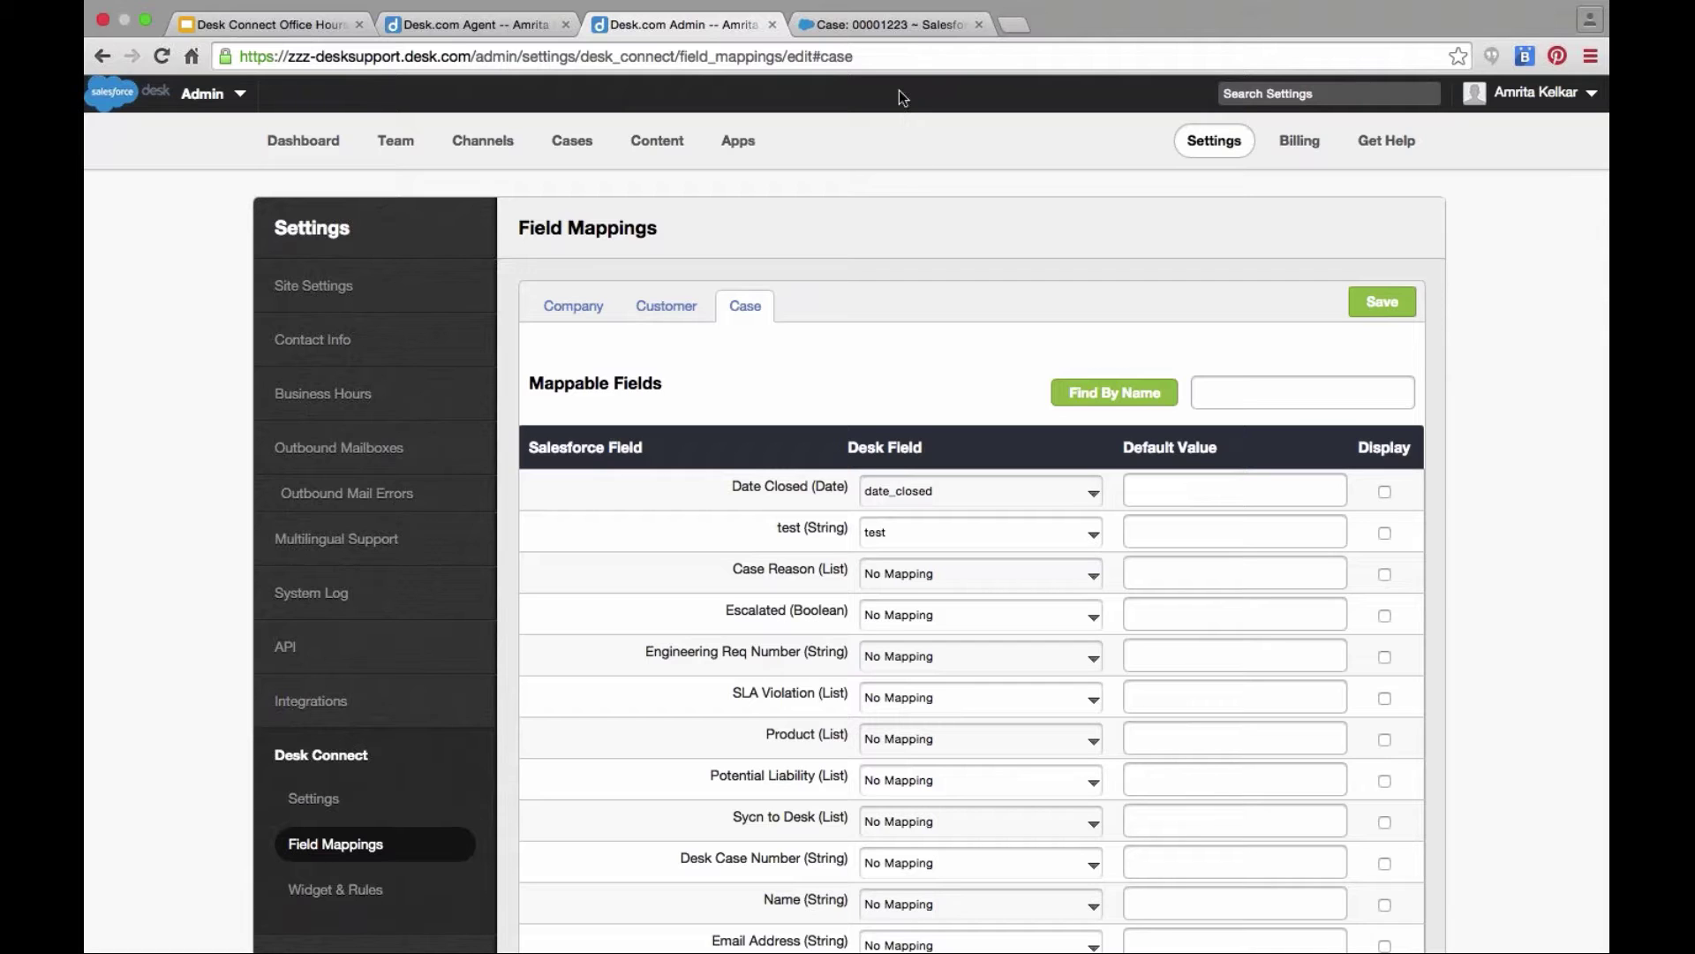
Step: Check the open case in Salesforce, and look through the Customer field mappings in Desk.com Admin
{"action": "left_click", "coordinate": [895, 27]}
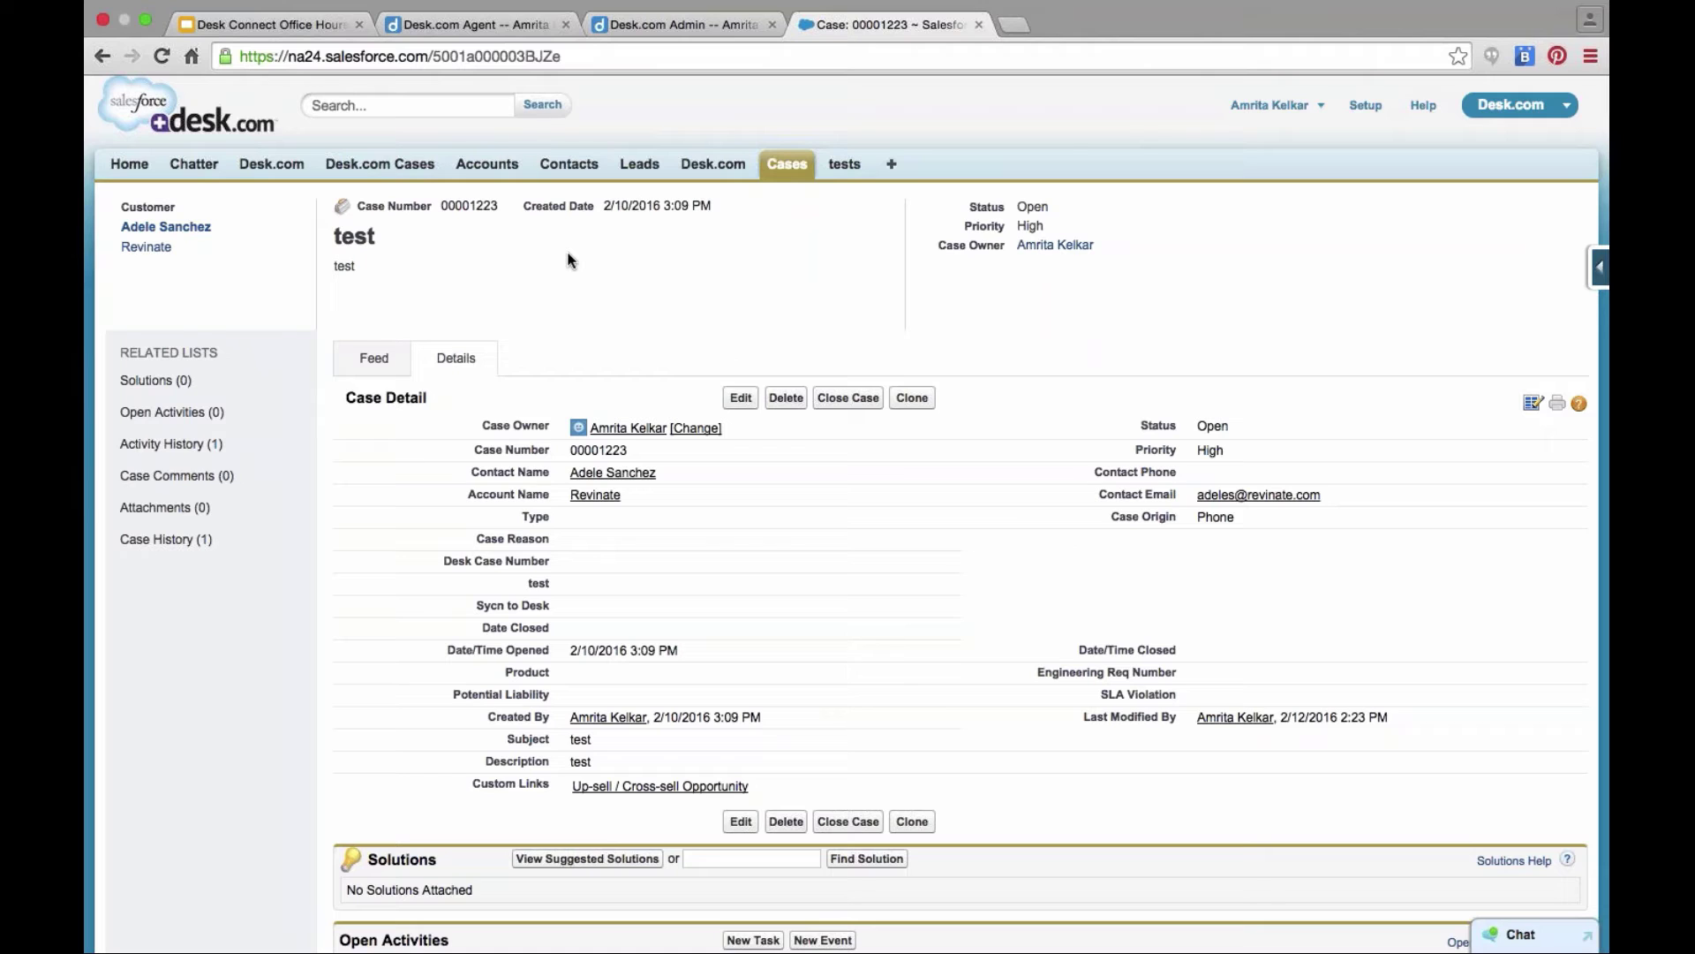
{"action": "left_click", "coordinate": [678, 24]}
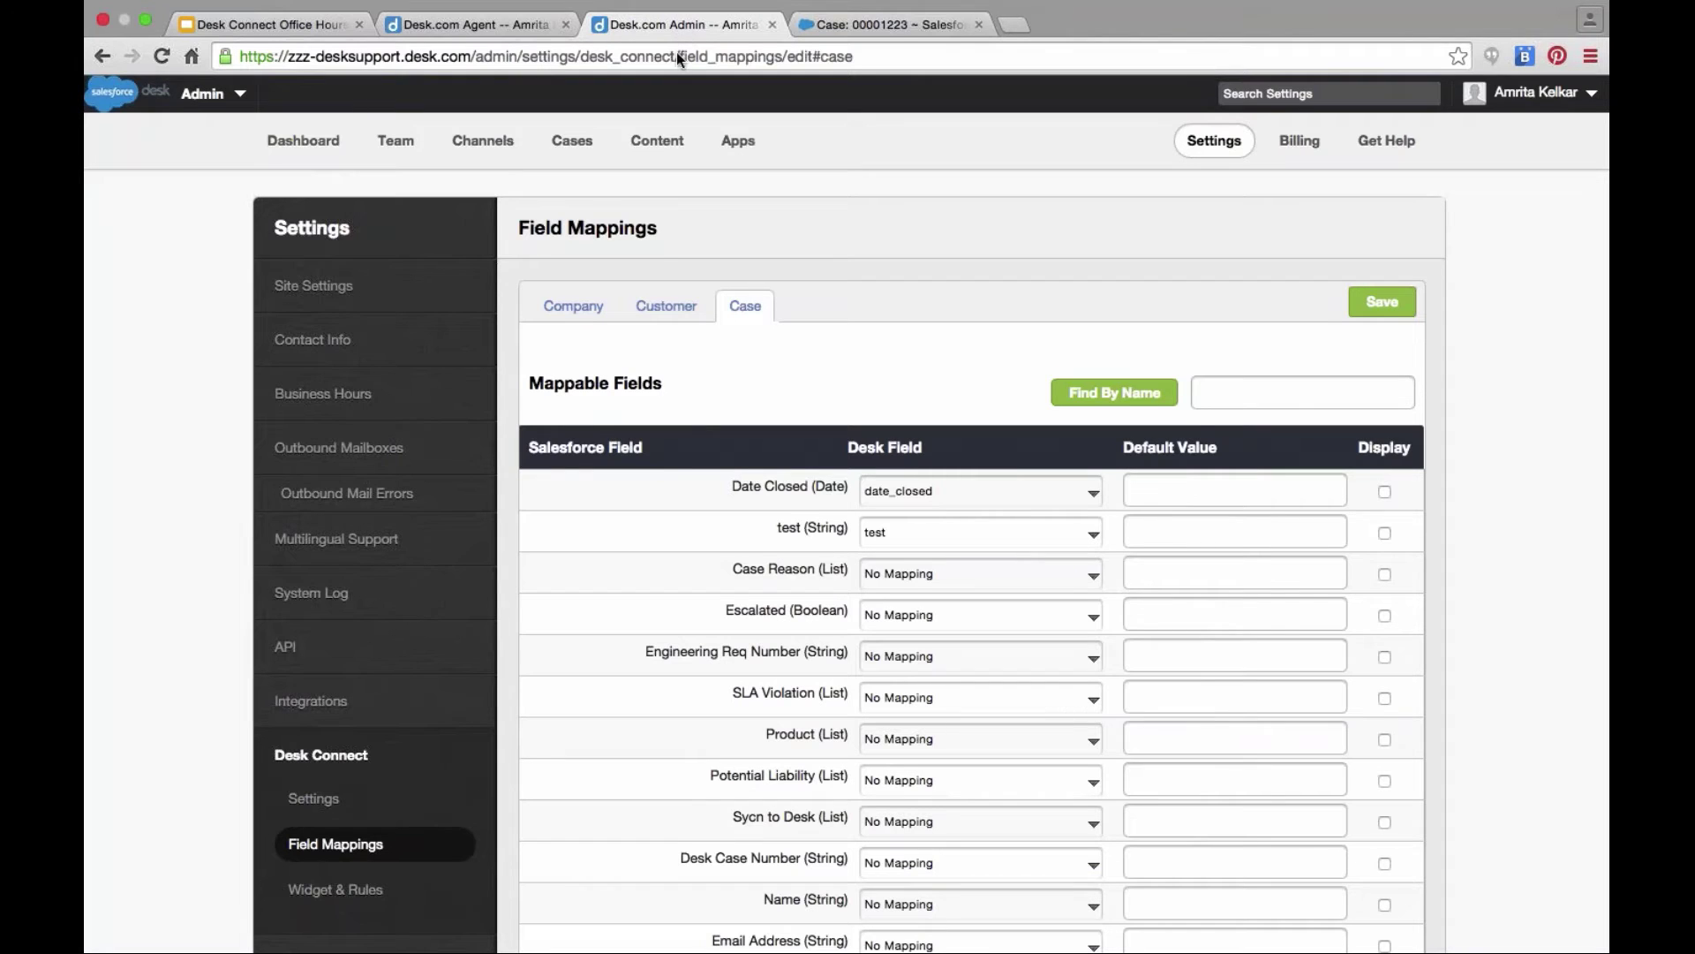
{"action": "left_click", "coordinate": [655, 313]}
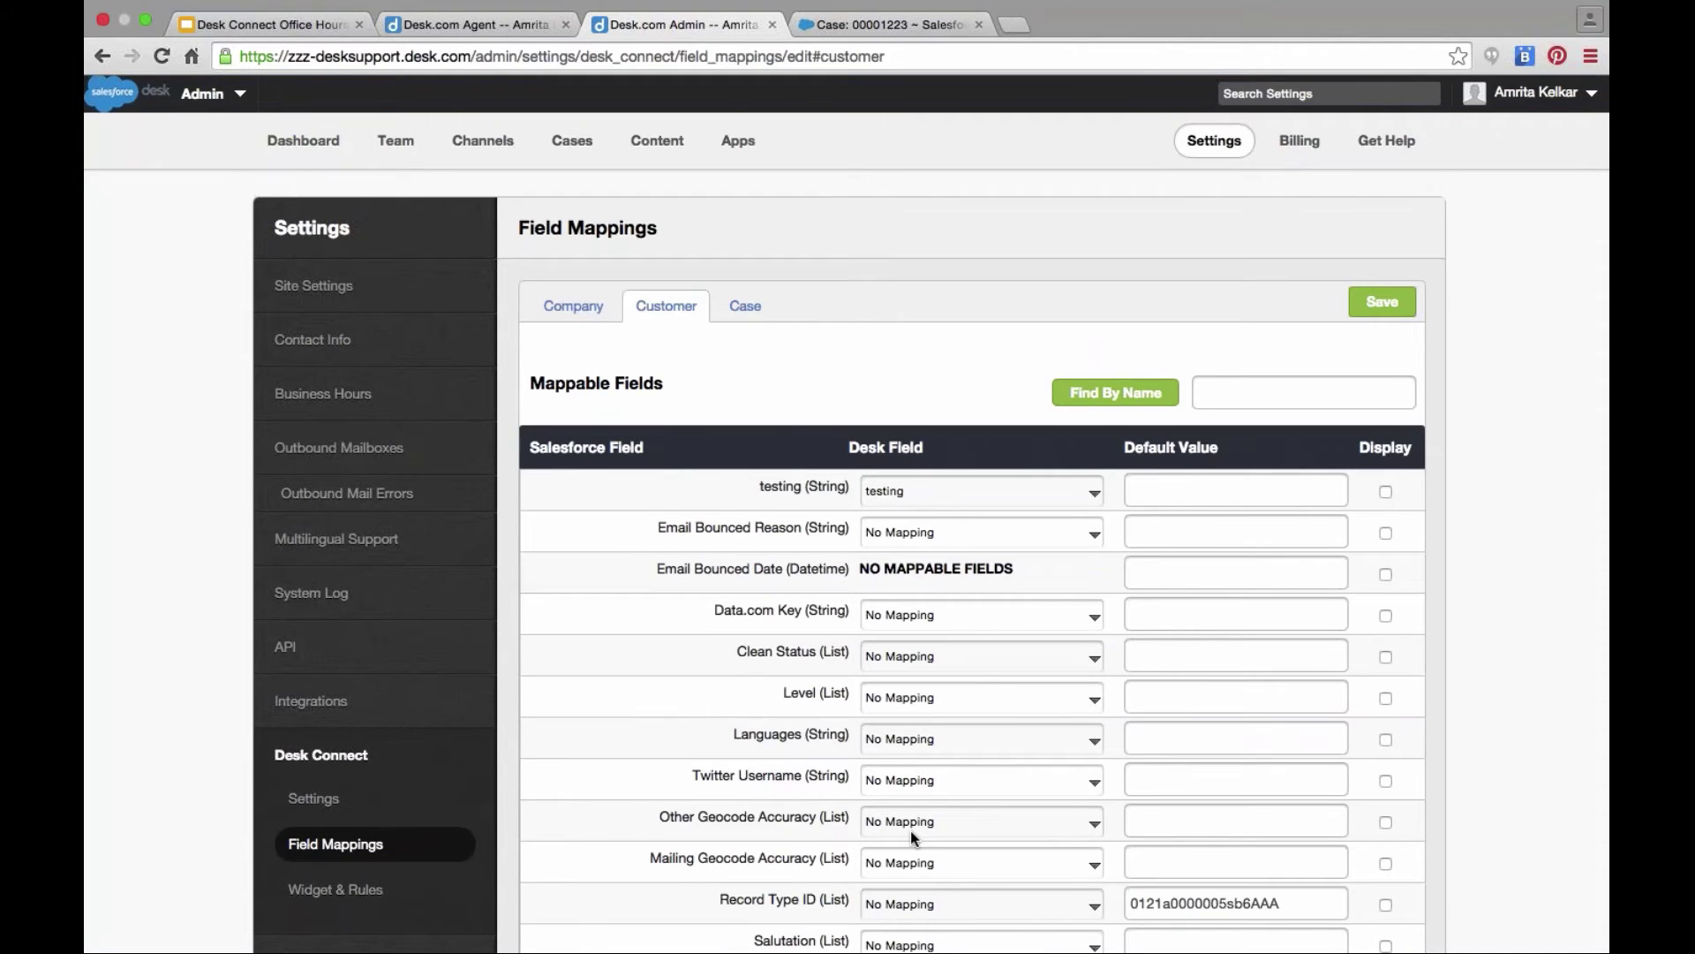
{"action": "scroll", "coordinate": [911, 832], "scroll_direction": "down", "scroll_amount": 5}
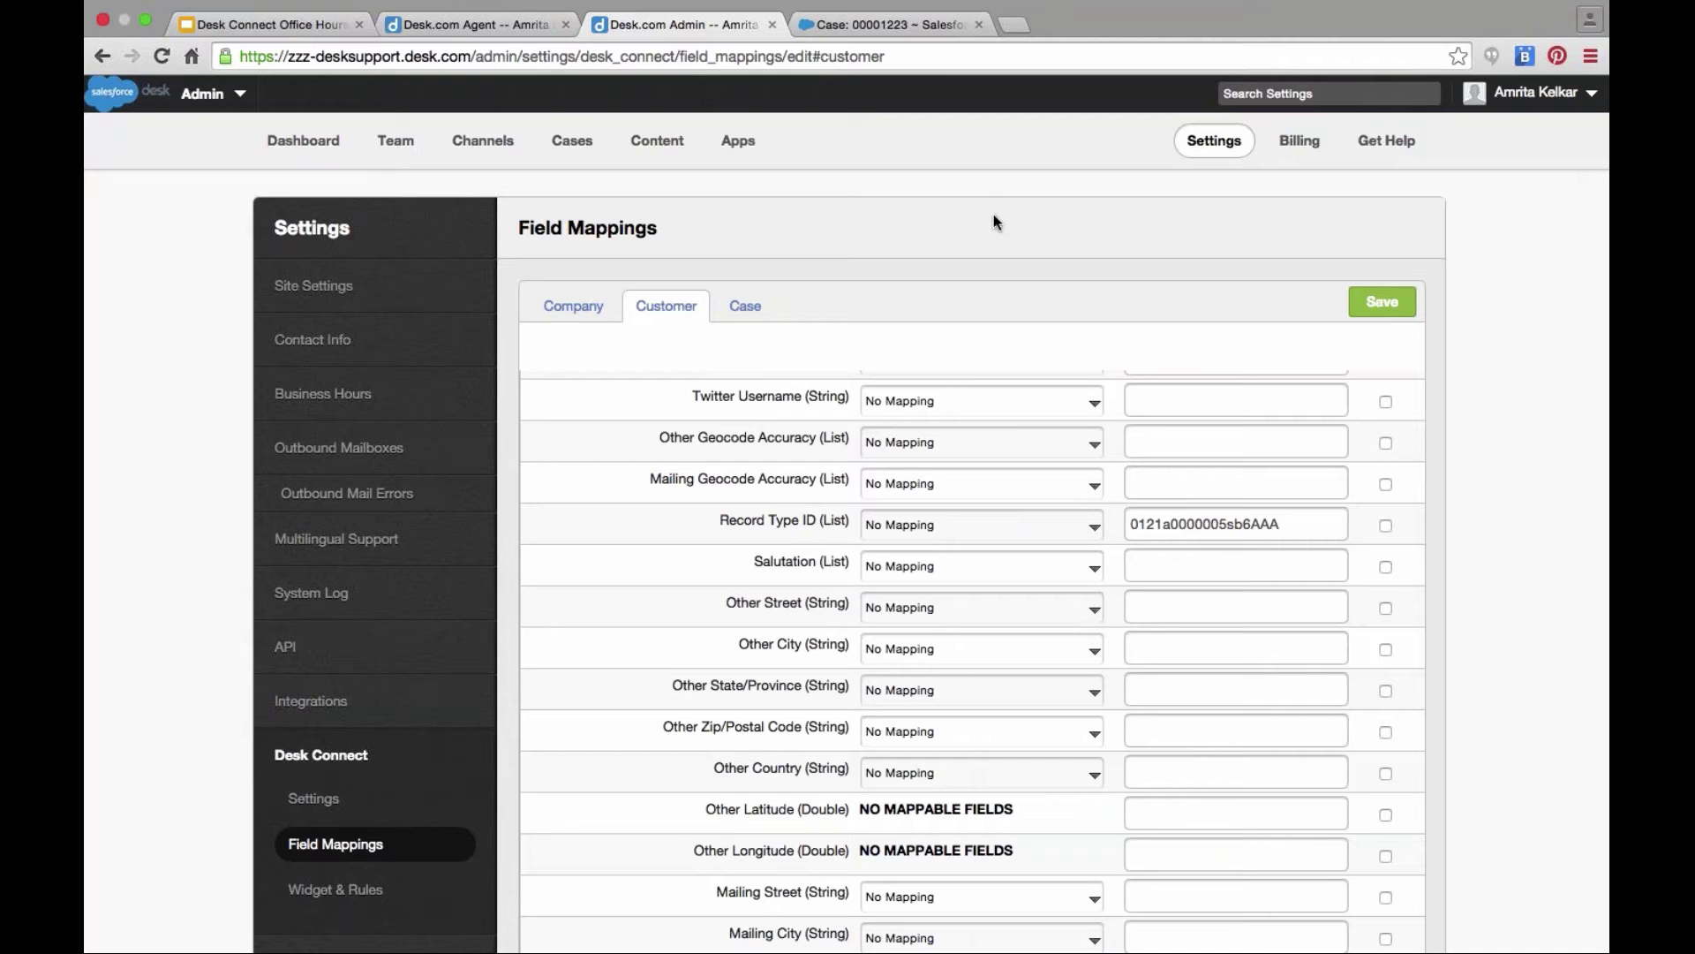
Step: Switch briefly to the Salesforce case, and examine the Customer field mappings from the start through the Non-Configurable Fields
{"action": "left_click", "coordinate": [886, 27]}
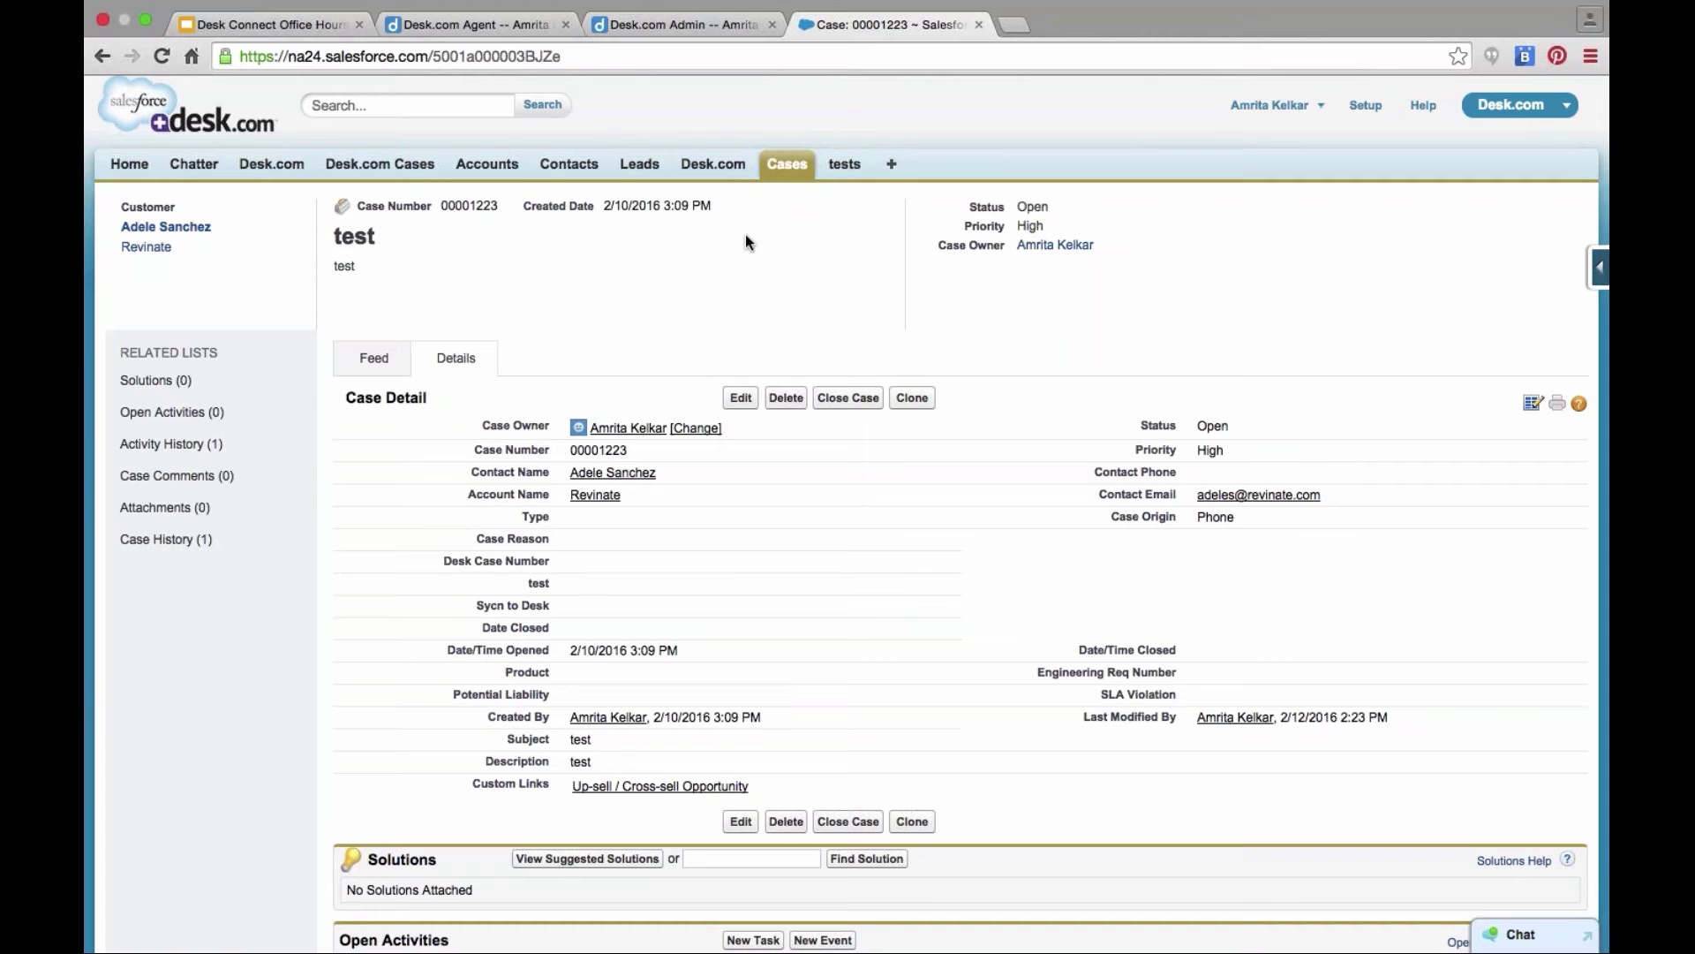
{"action": "left_click", "coordinate": [680, 24]}
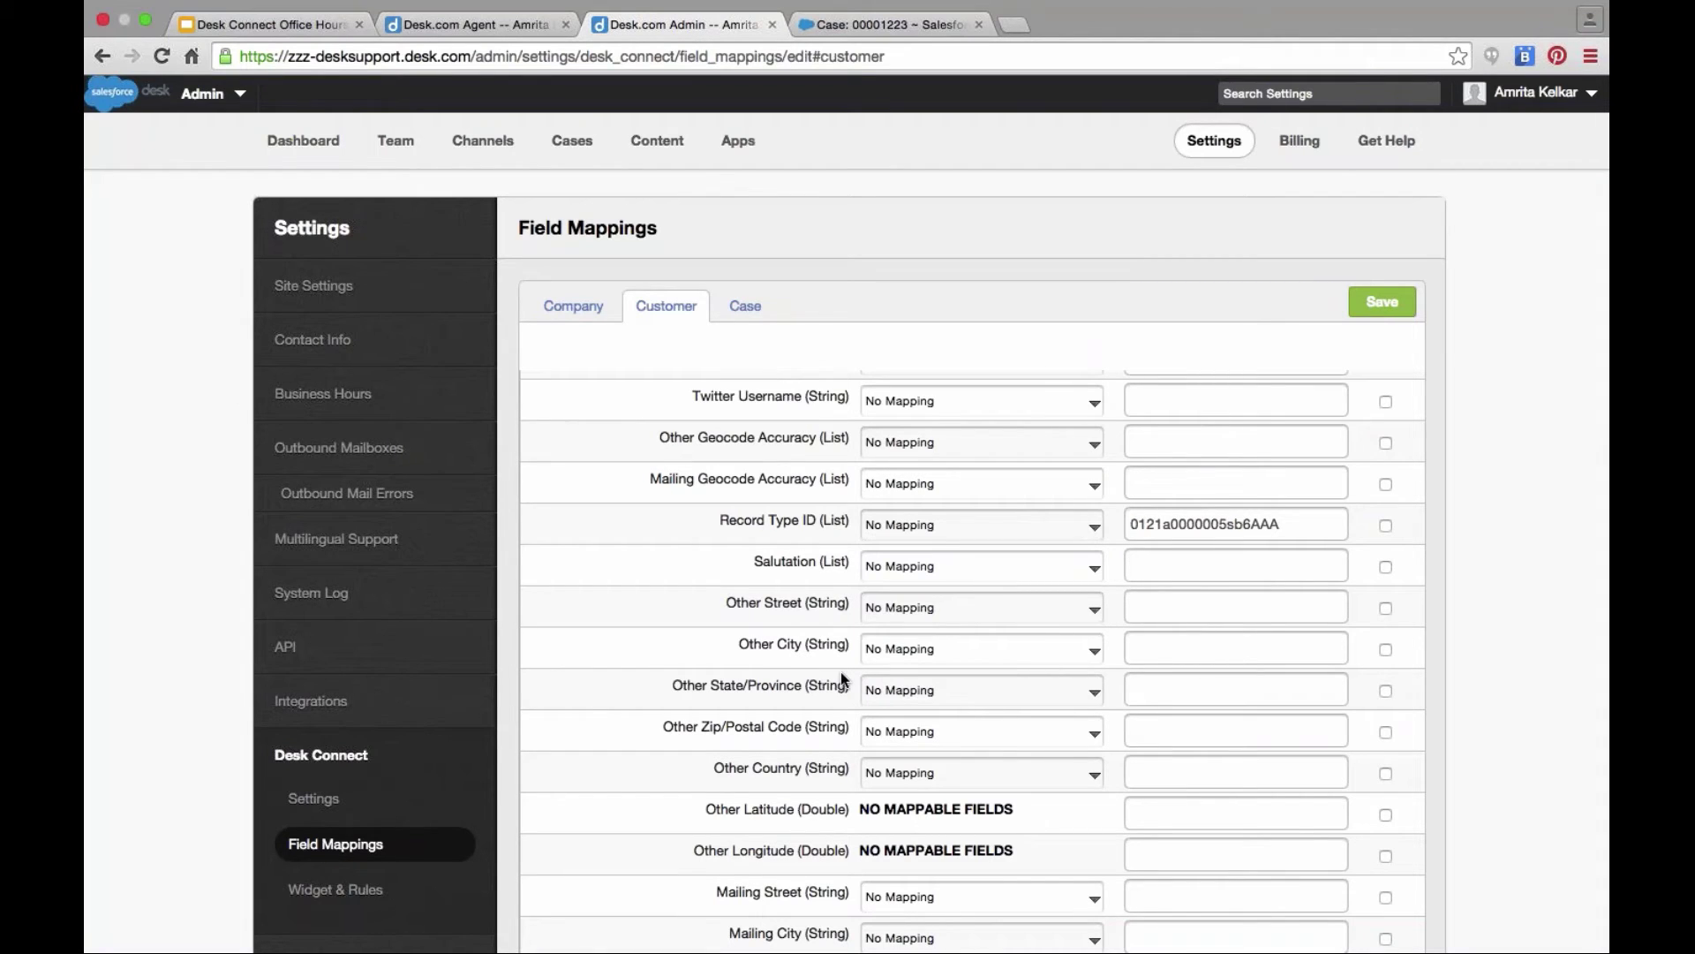
{"action": "scroll", "coordinate": [841, 674], "scroll_direction": "up", "scroll_amount": 2}
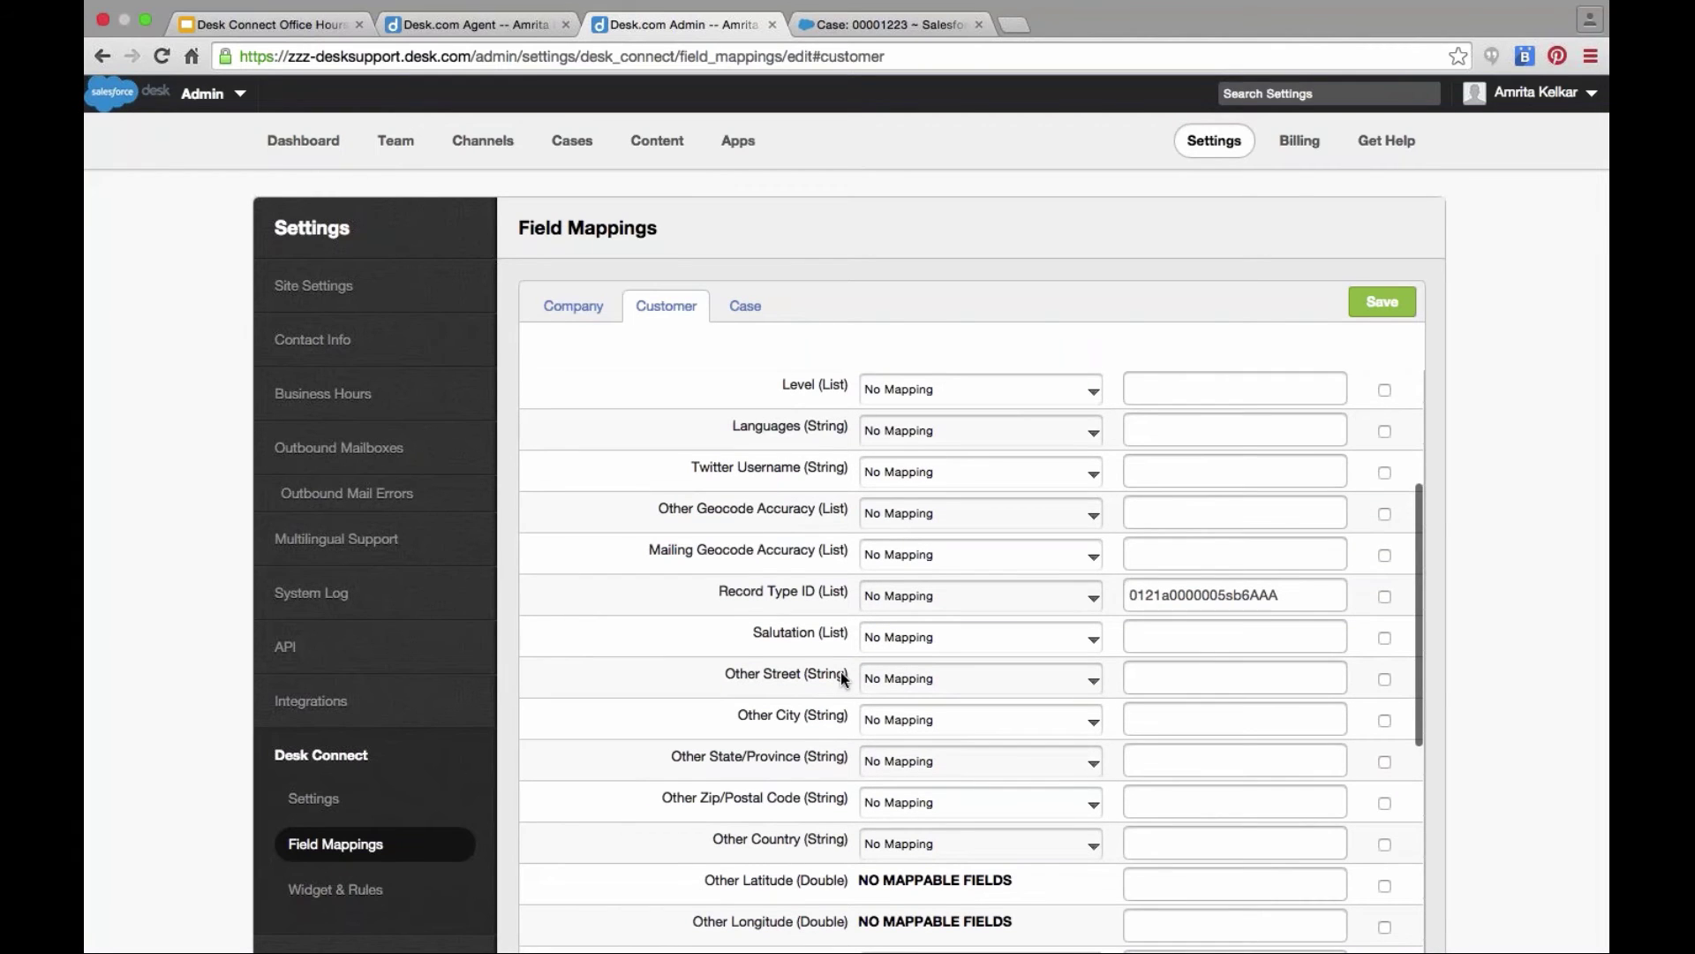
{"action": "scroll", "coordinate": [843, 677], "scroll_direction": "up", "scroll_amount": 5}
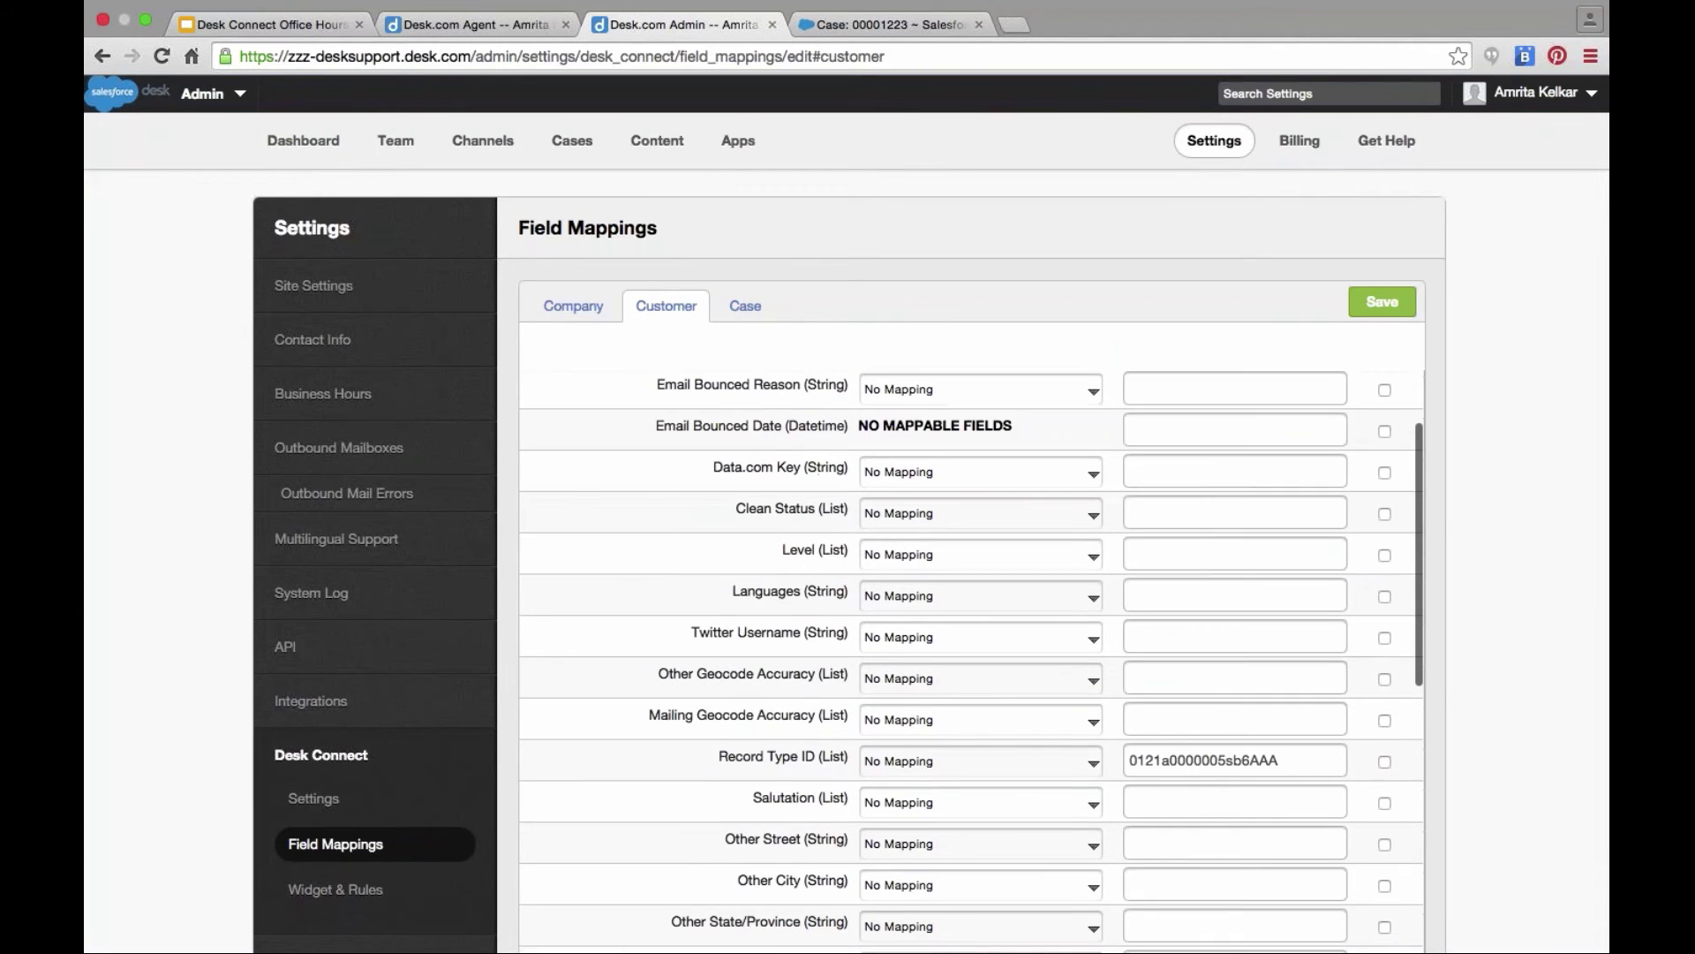
{"action": "scroll", "coordinate": [971, 618], "scroll_direction": "up", "scroll_amount": 4}
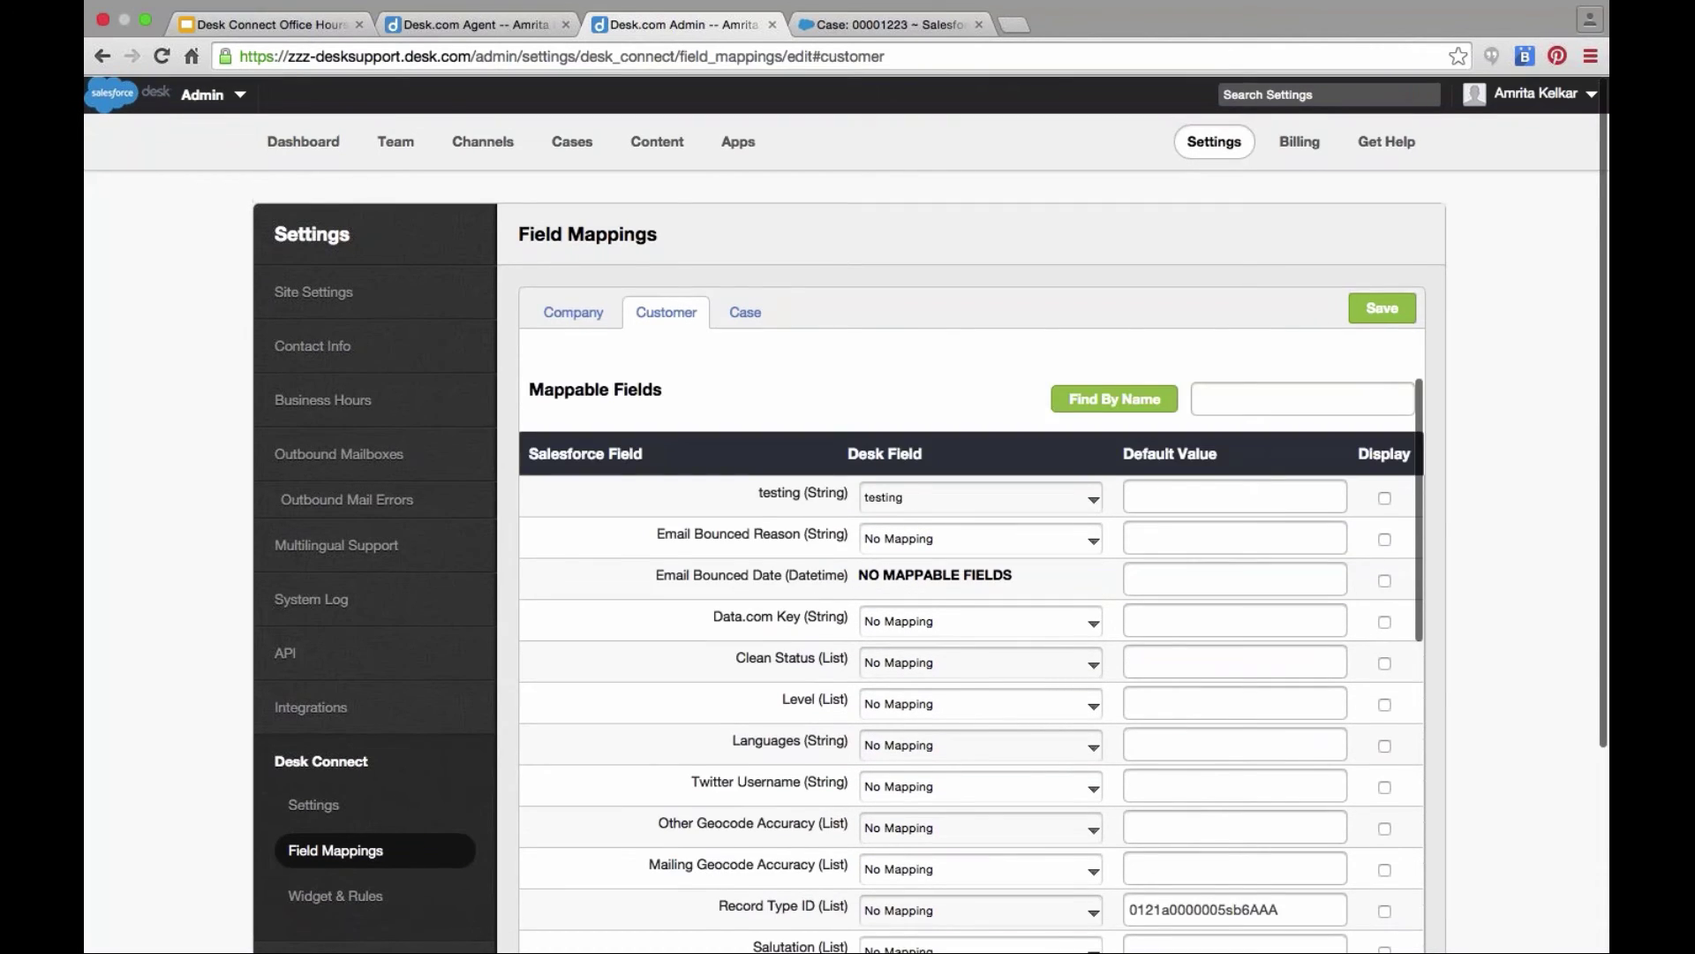
{"action": "scroll", "coordinate": [971, 662], "scroll_direction": "down", "scroll_amount": 15}
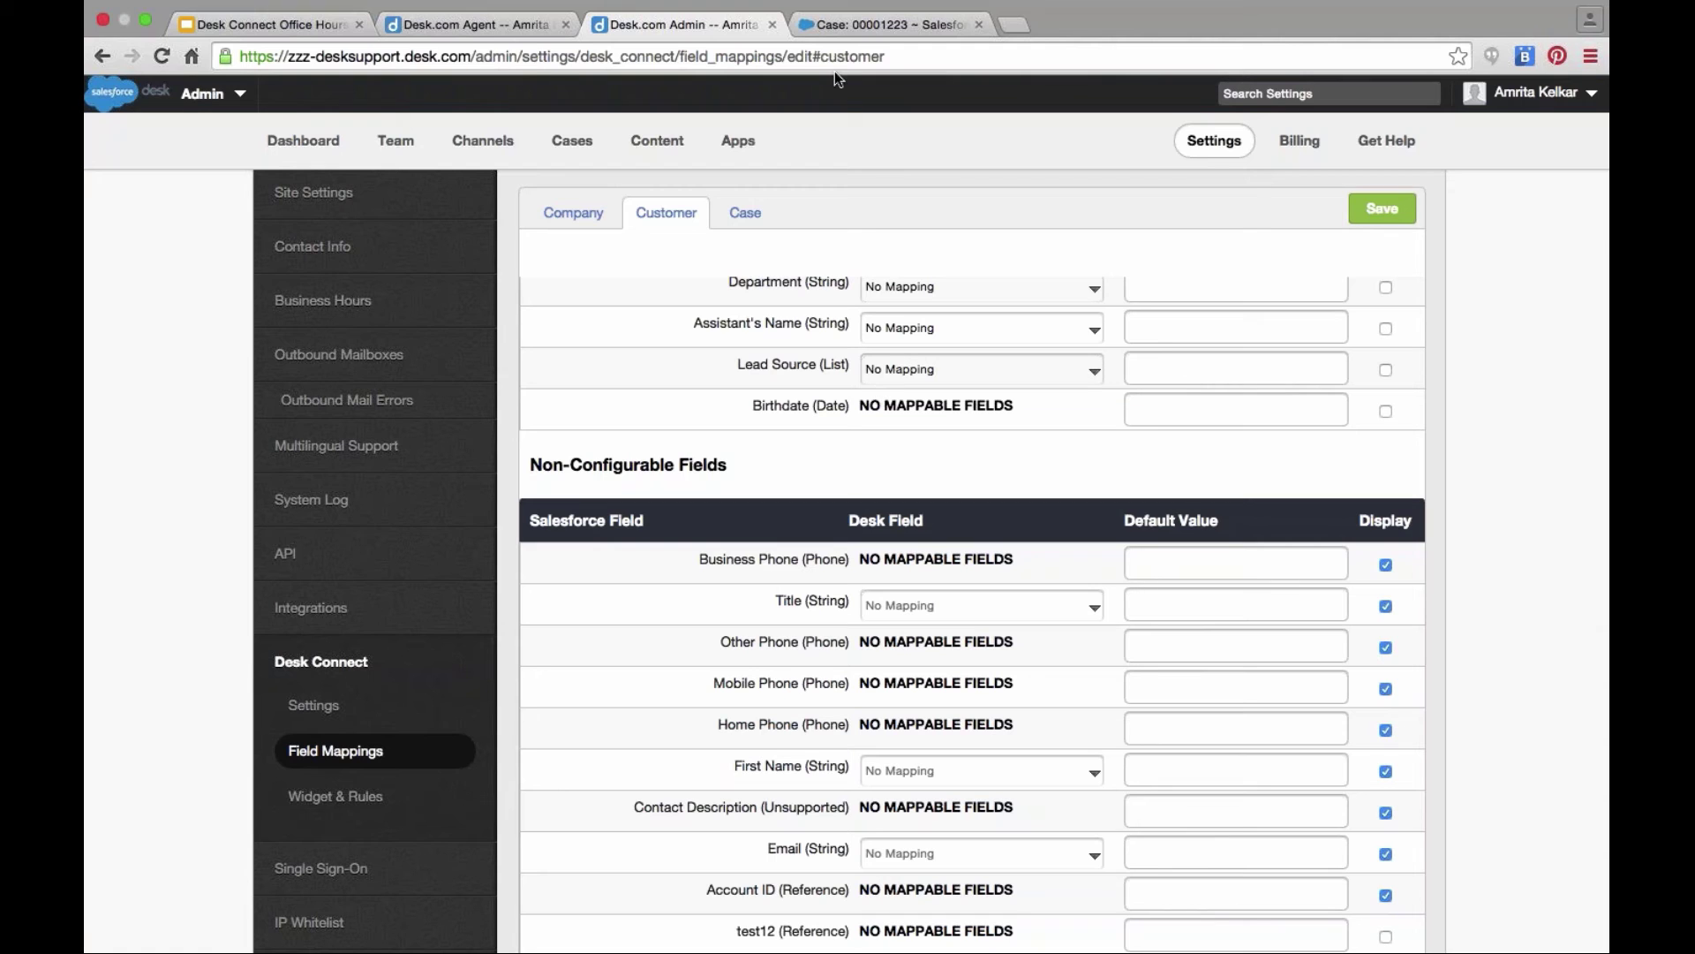
Step: Check the Salesforce case once more, and go back to the beginning of the Customer mappings in Desk.com Admin
{"action": "left_click", "coordinate": [888, 24]}
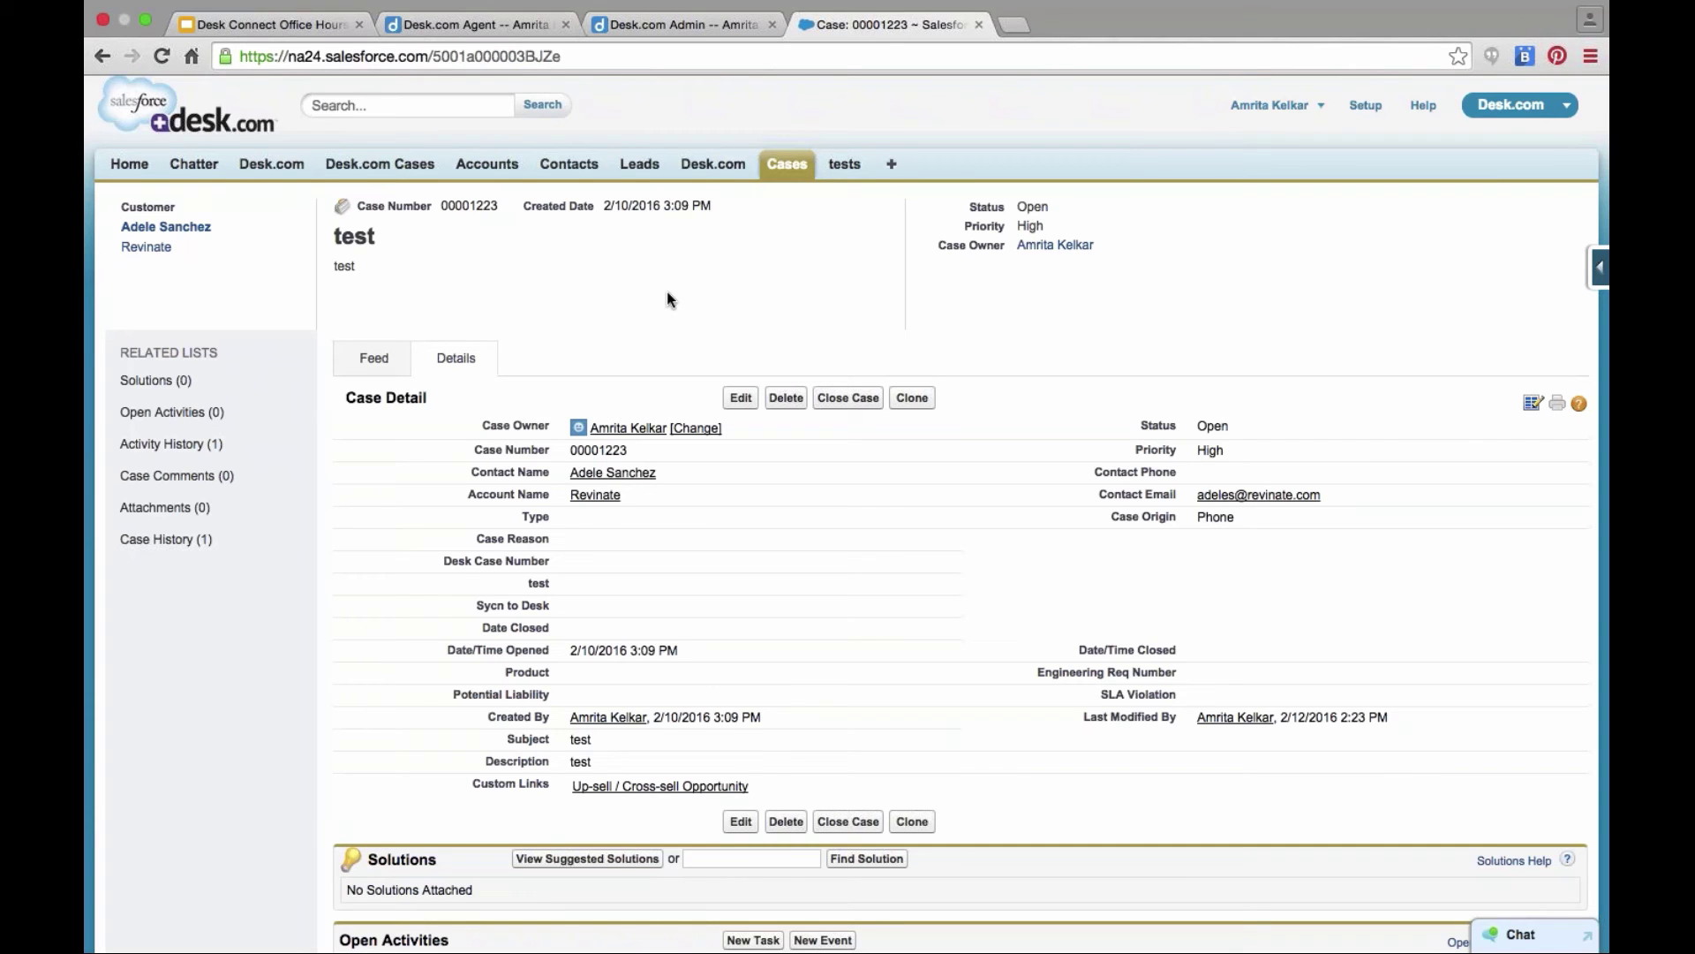
{"action": "left_click", "coordinate": [675, 25]}
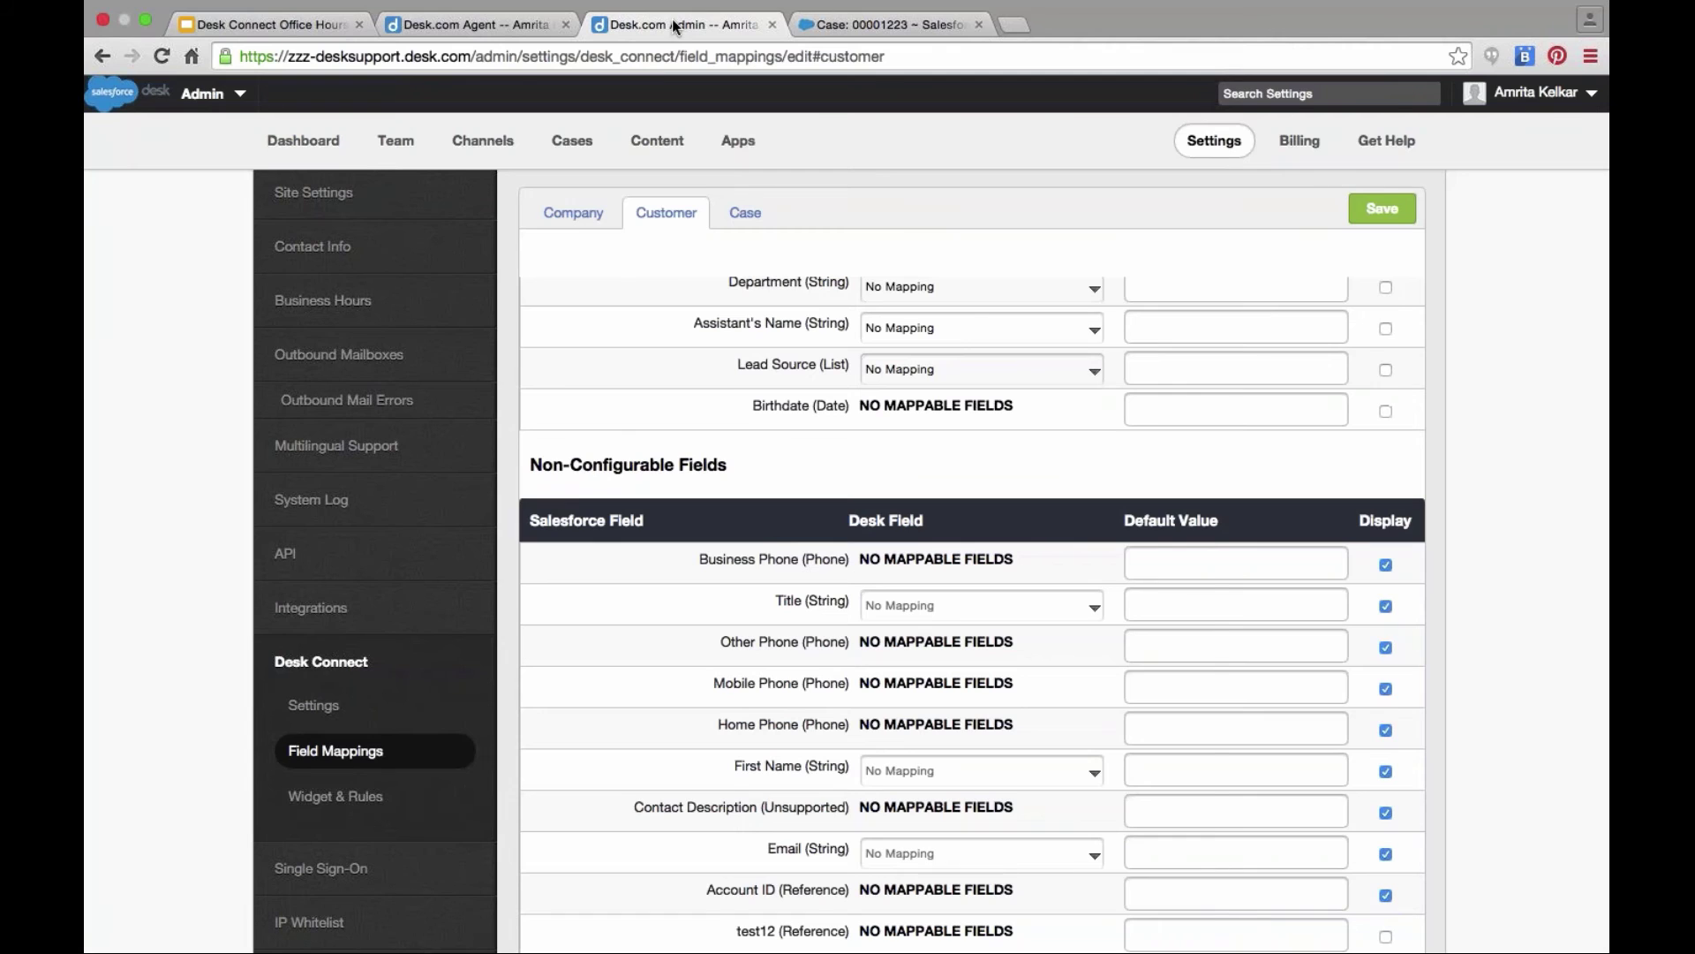
{"action": "scroll", "coordinate": [971, 618], "scroll_direction": "up", "scroll_amount": 10}
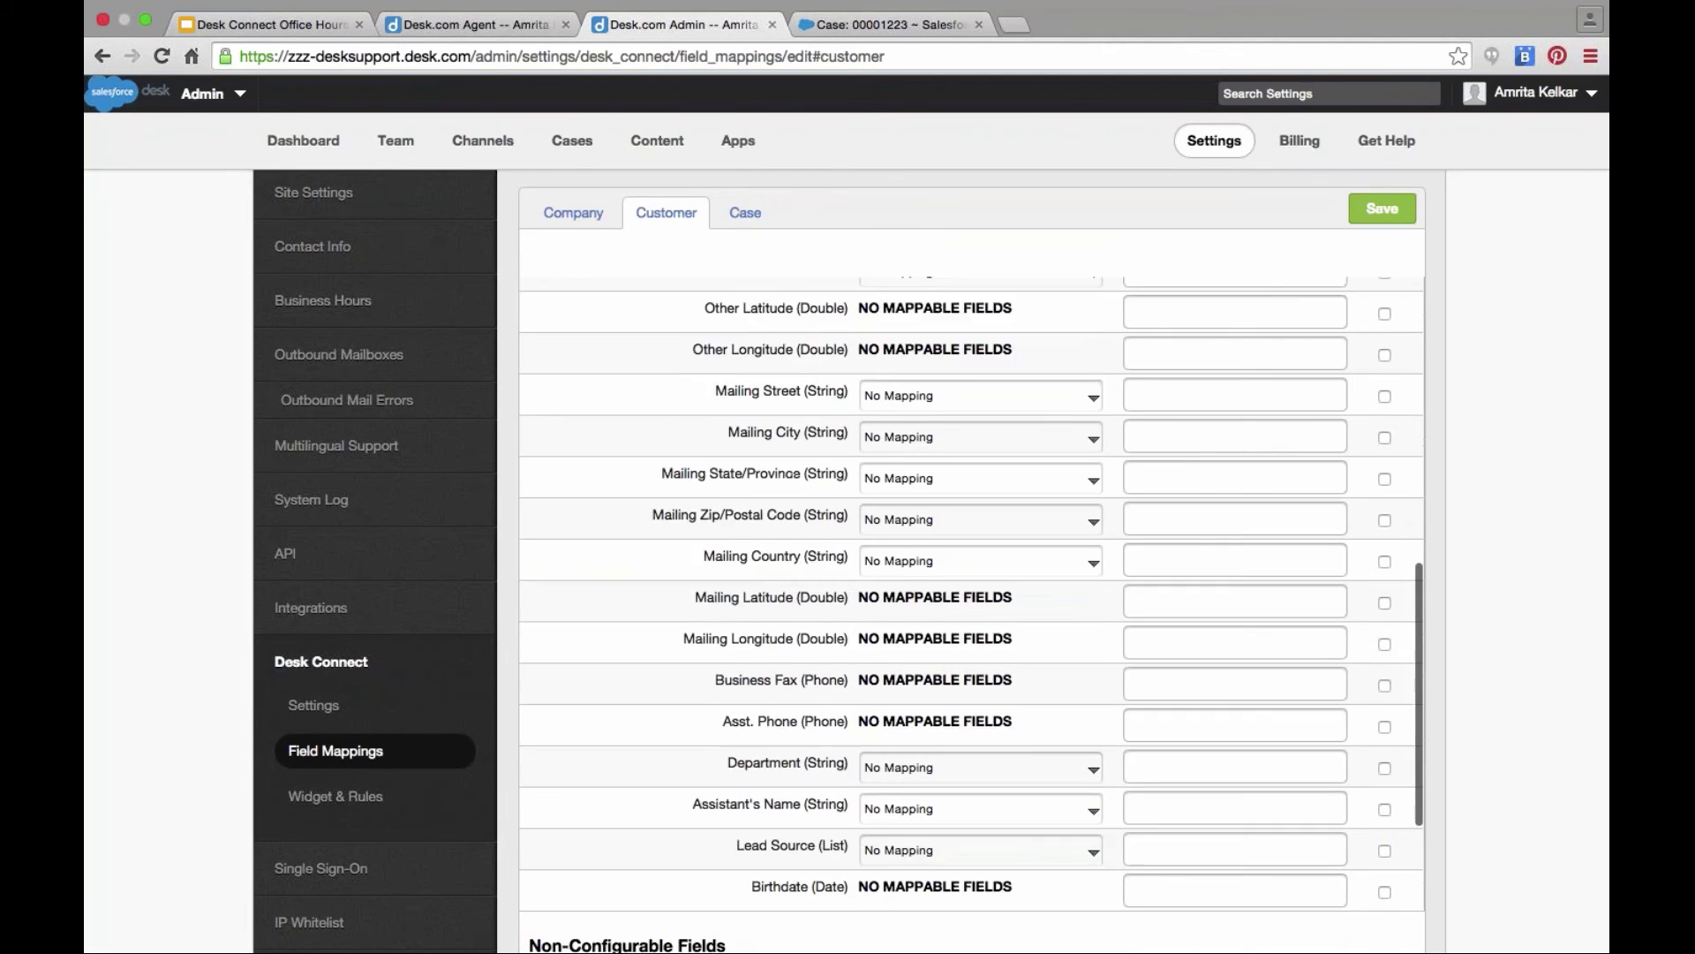
{"action": "scroll", "coordinate": [971, 618], "scroll_direction": "up", "scroll_amount": 3}
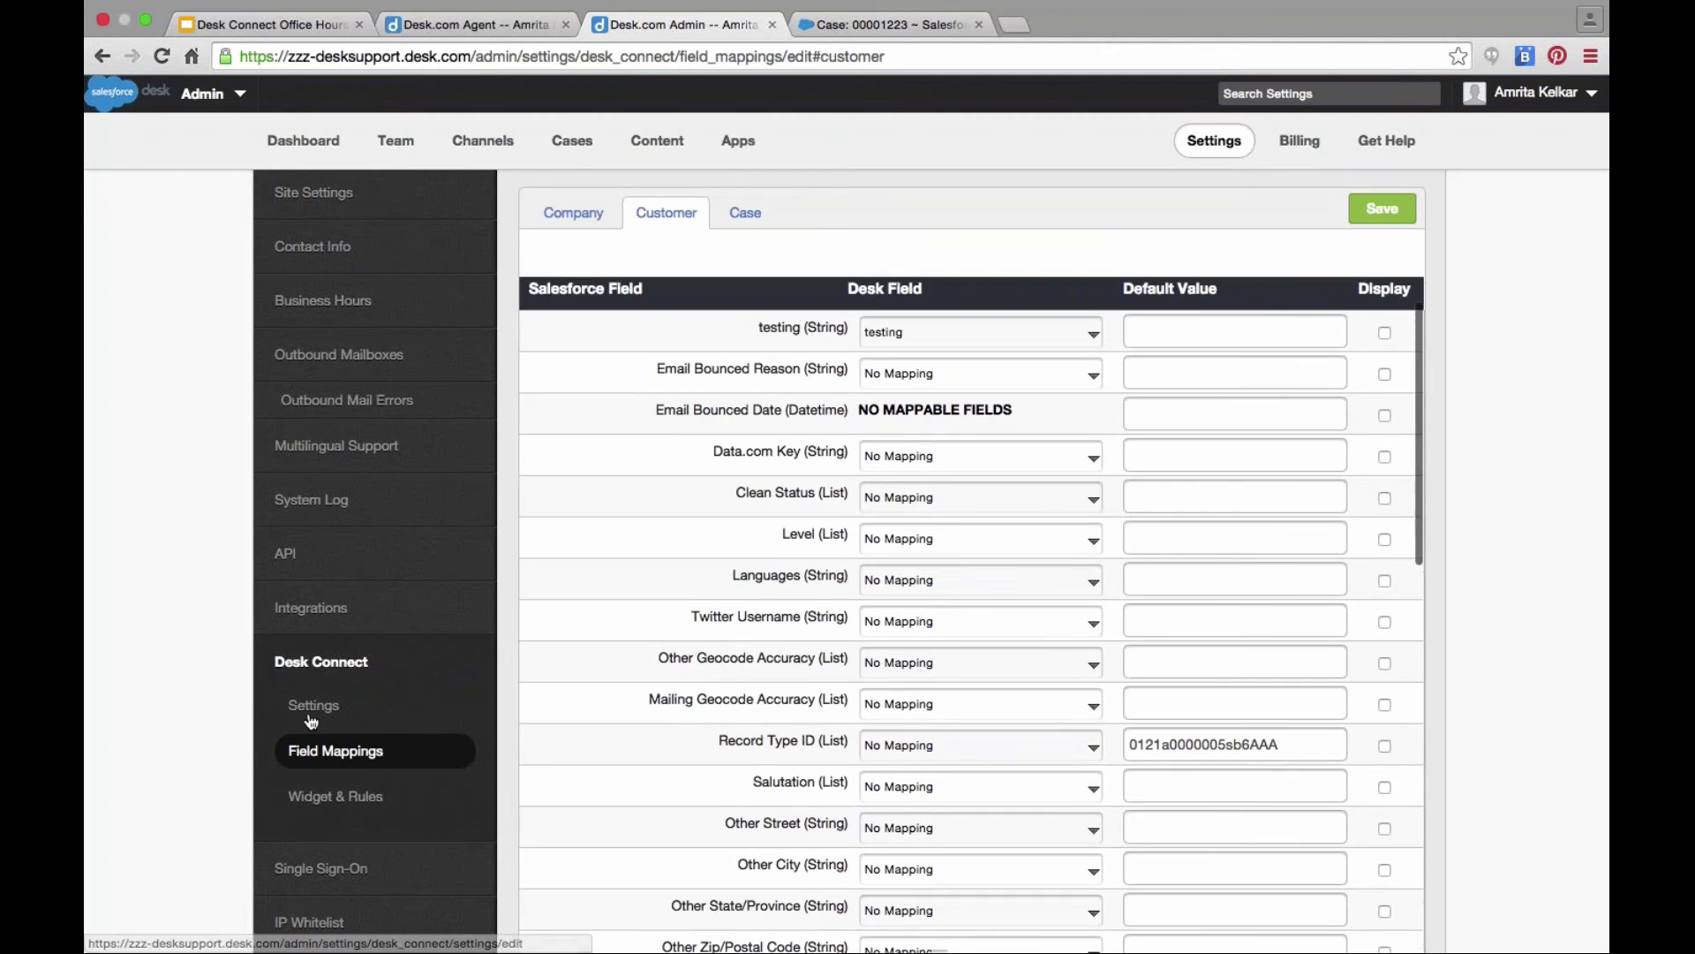
Step: Open the Desk Connect sync settings and review the Company and Case conditions for both sync directions
{"action": "left_click", "coordinate": [312, 705]}
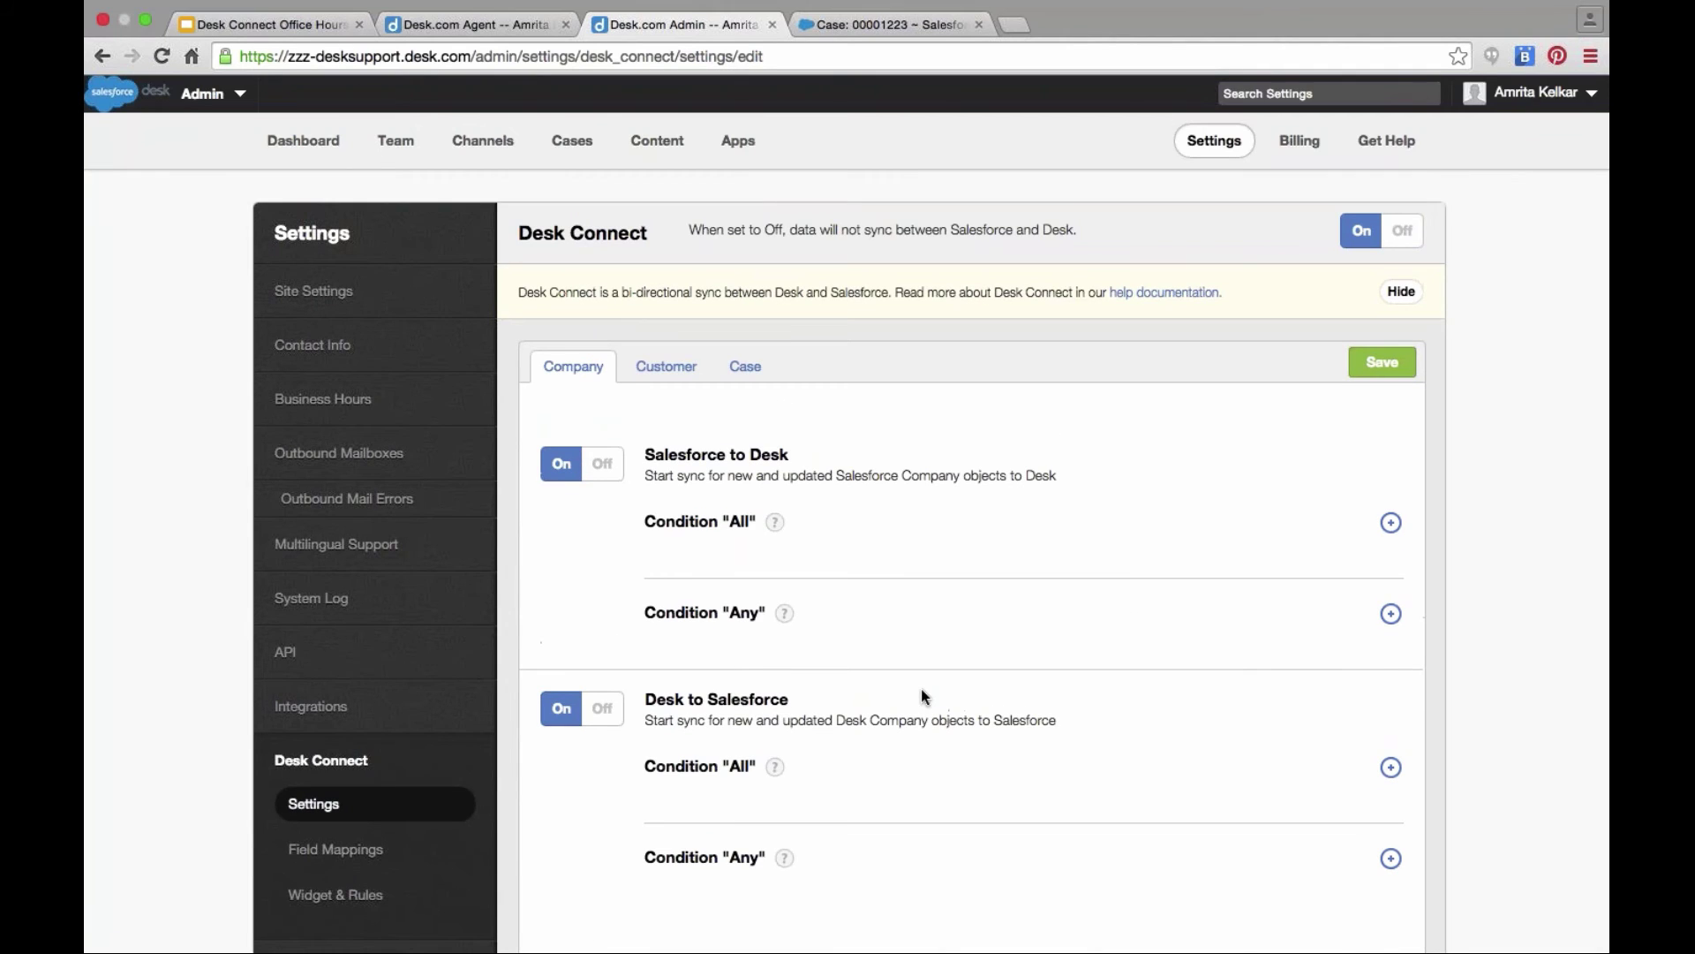
{"action": "scroll", "coordinate": [923, 695], "scroll_direction": "down", "scroll_amount": 1}
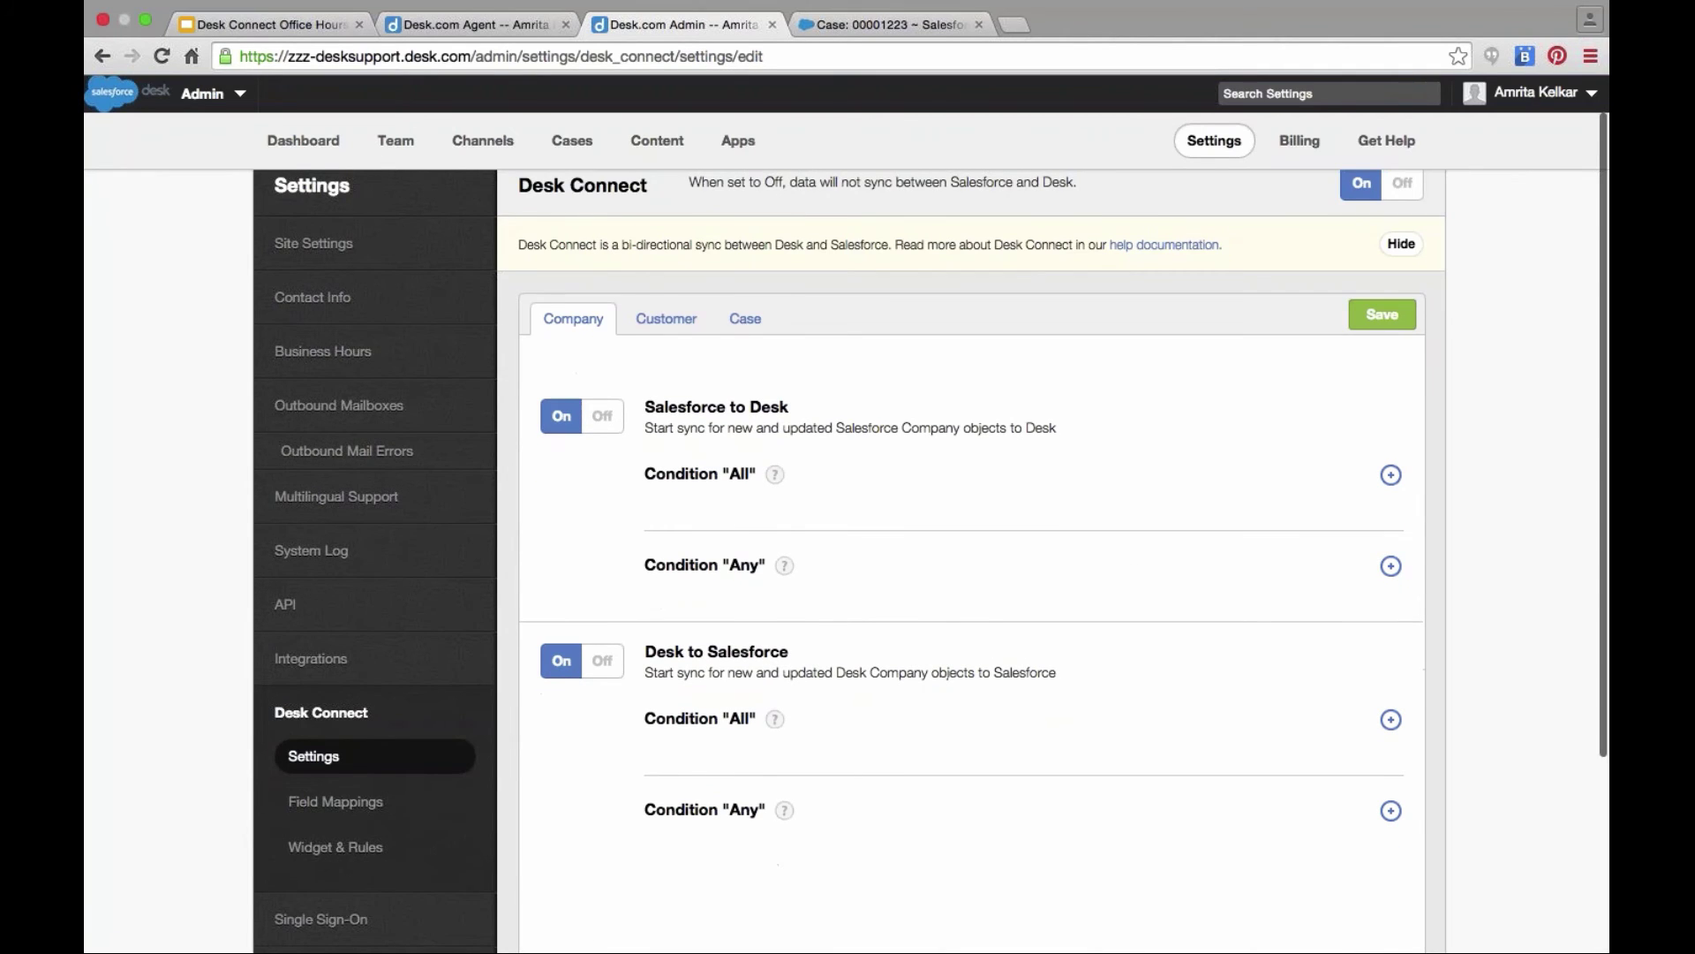
{"action": "left_click", "coordinate": [745, 318]}
{"action": "scroll", "coordinate": [915, 505], "scroll_direction": "down", "scroll_amount": 4}
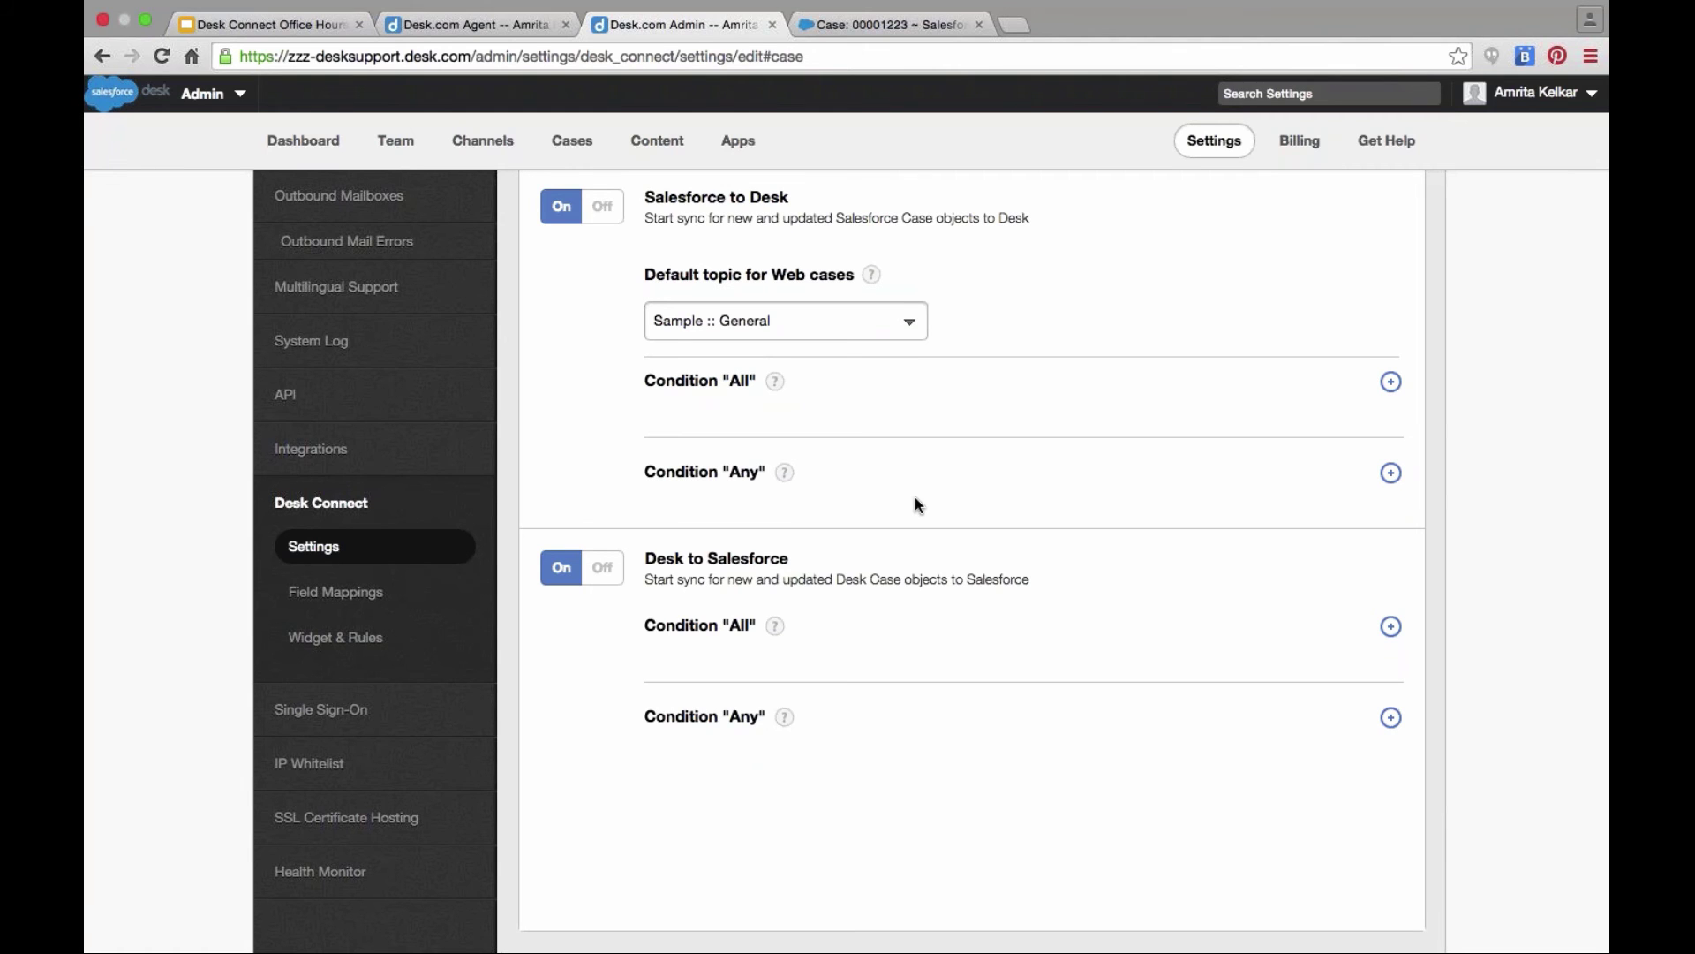
Step: Show the Customer sync settings for both directions, and take the browser window out of full-screen mode
{"action": "scroll", "coordinate": [916, 501], "scroll_direction": "up", "scroll_amount": 2}
{"action": "scroll", "coordinate": [914, 504], "scroll_direction": "up", "scroll_amount": 4}
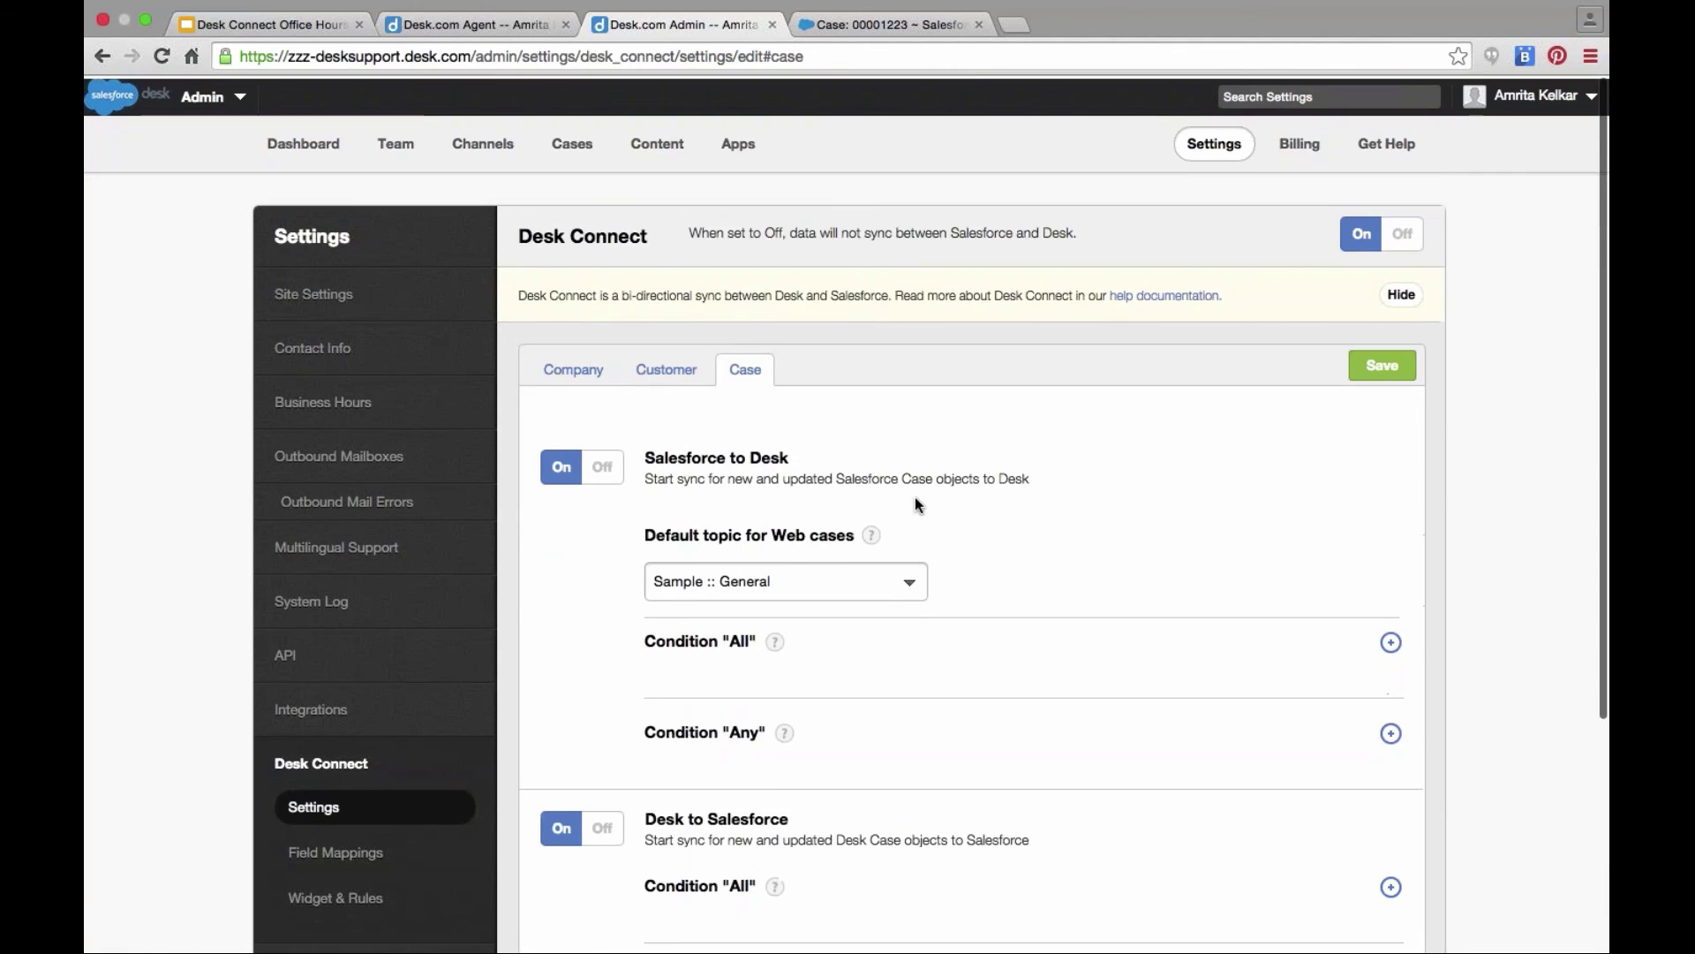
{"action": "left_click", "coordinate": [668, 370]}
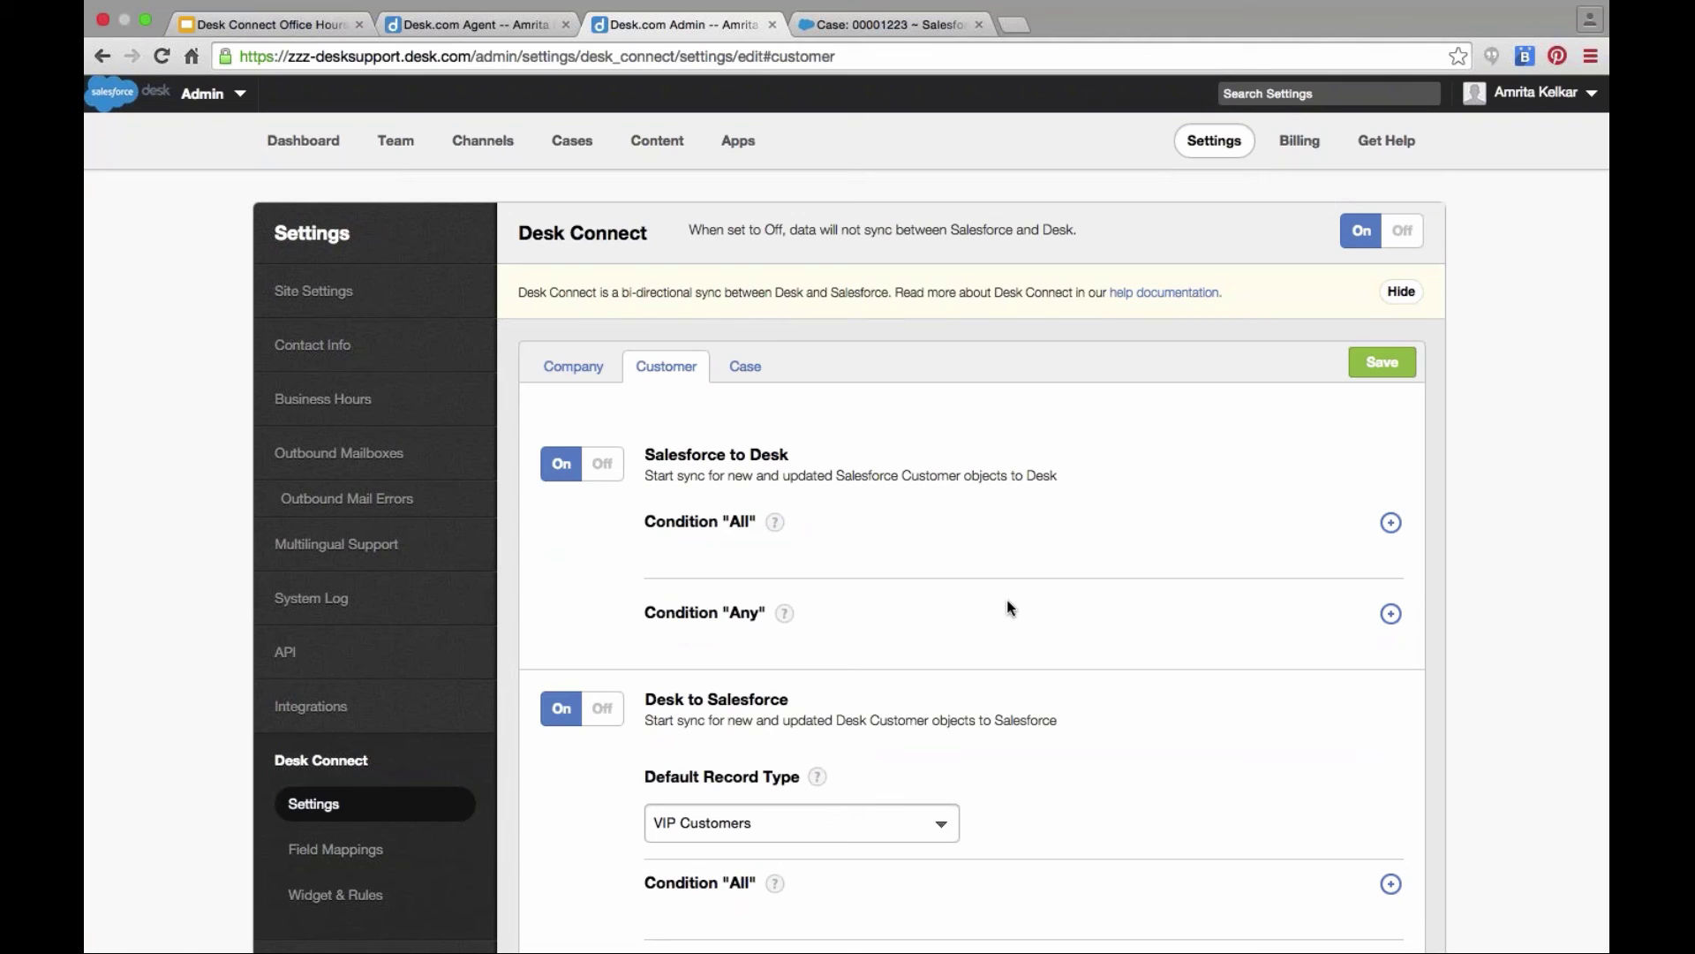
{"action": "left_click", "coordinate": [148, 22]}
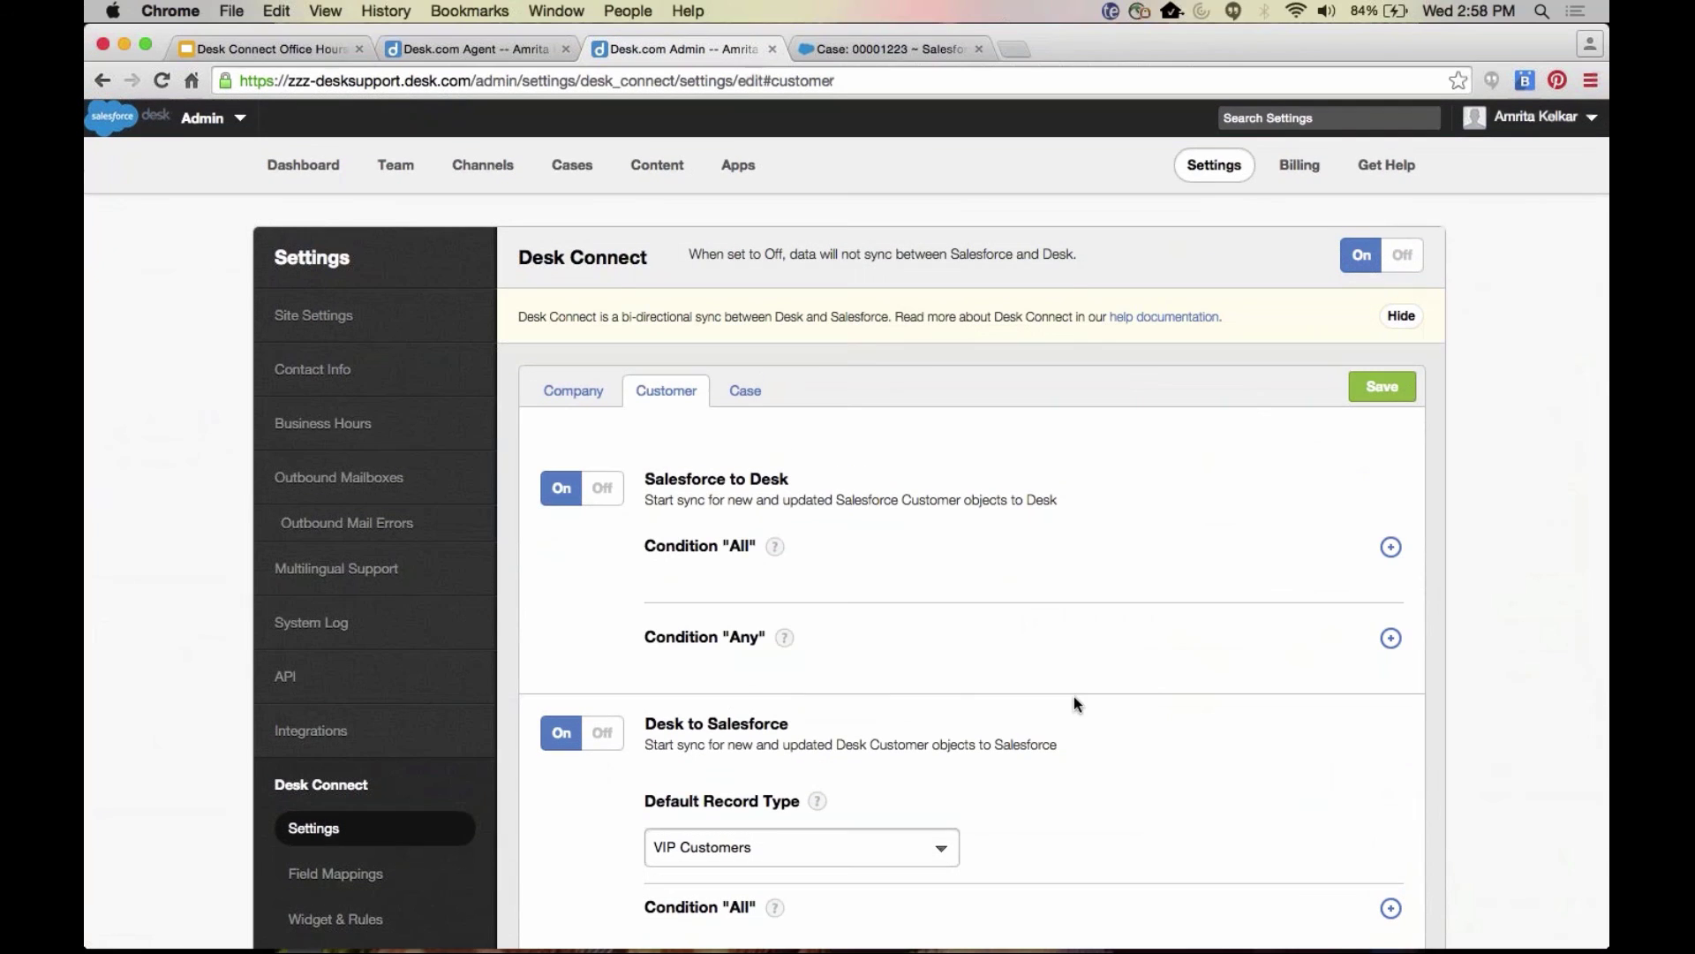